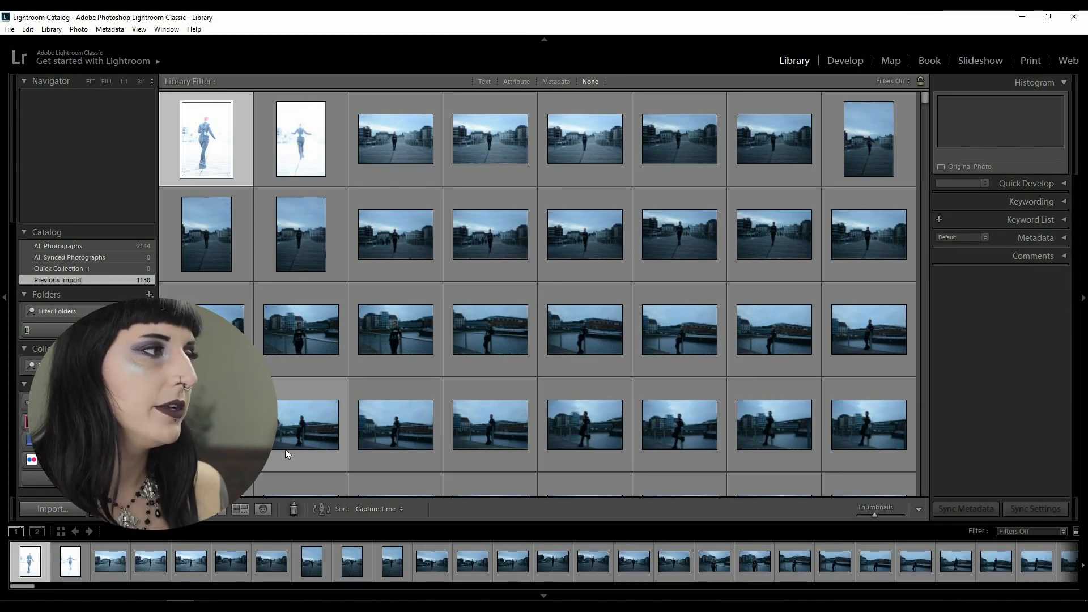
{"action": "left_click", "coordinate": [9, 31]}
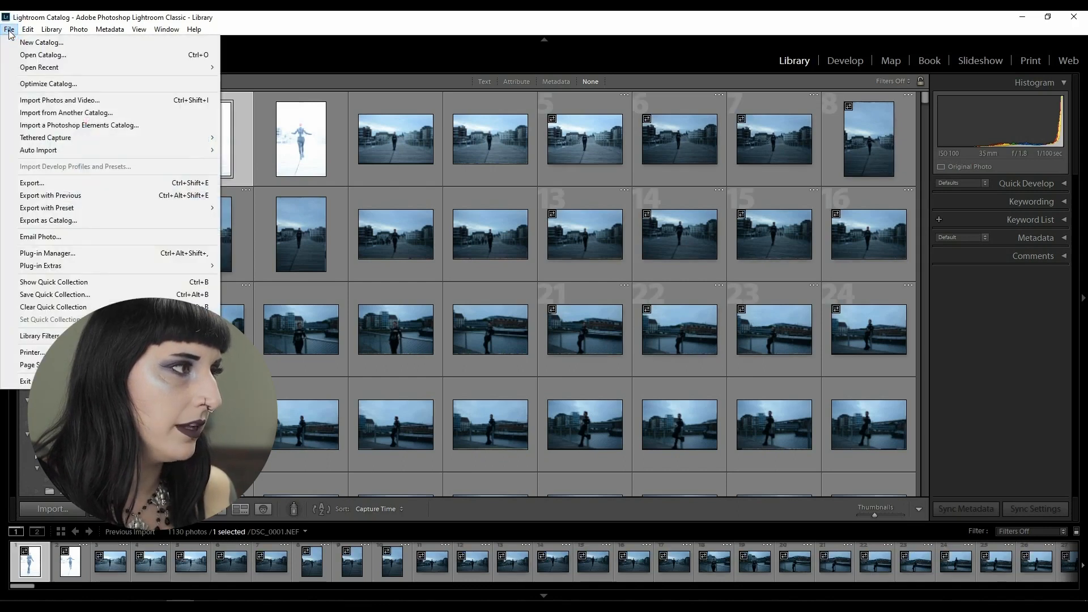
{"action": "left_click", "coordinate": [49, 101]}
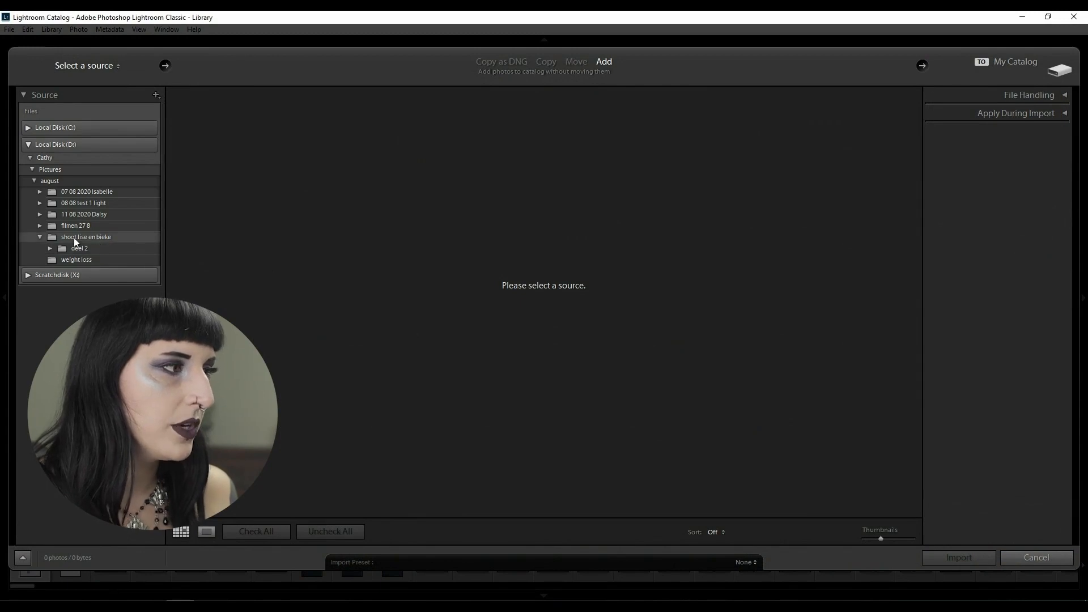
{"action": "left_click", "coordinate": [52, 240]}
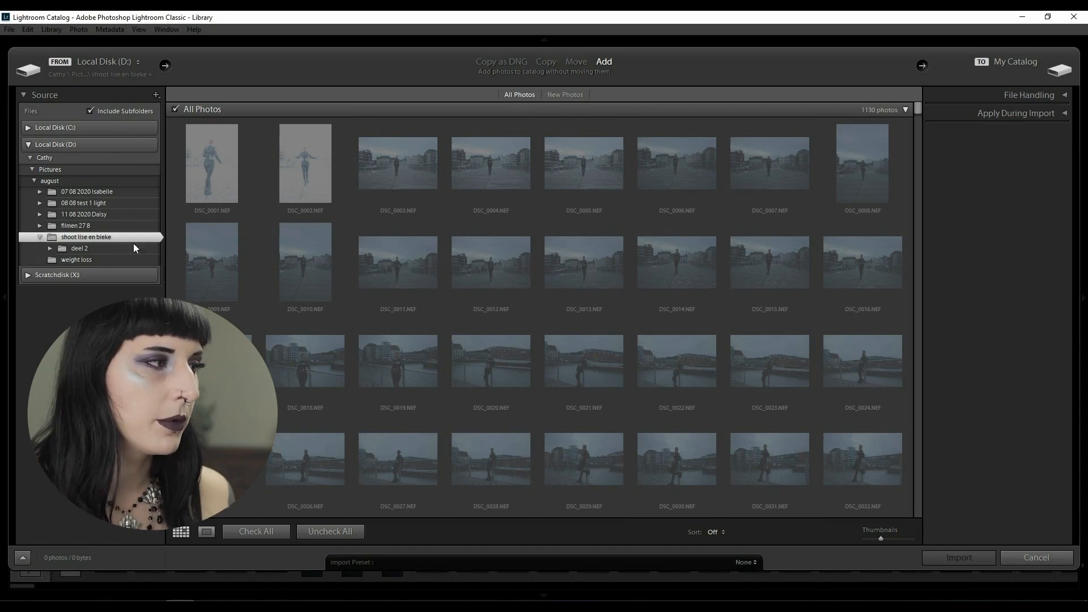
{"action": "left_click", "coordinate": [103, 224]}
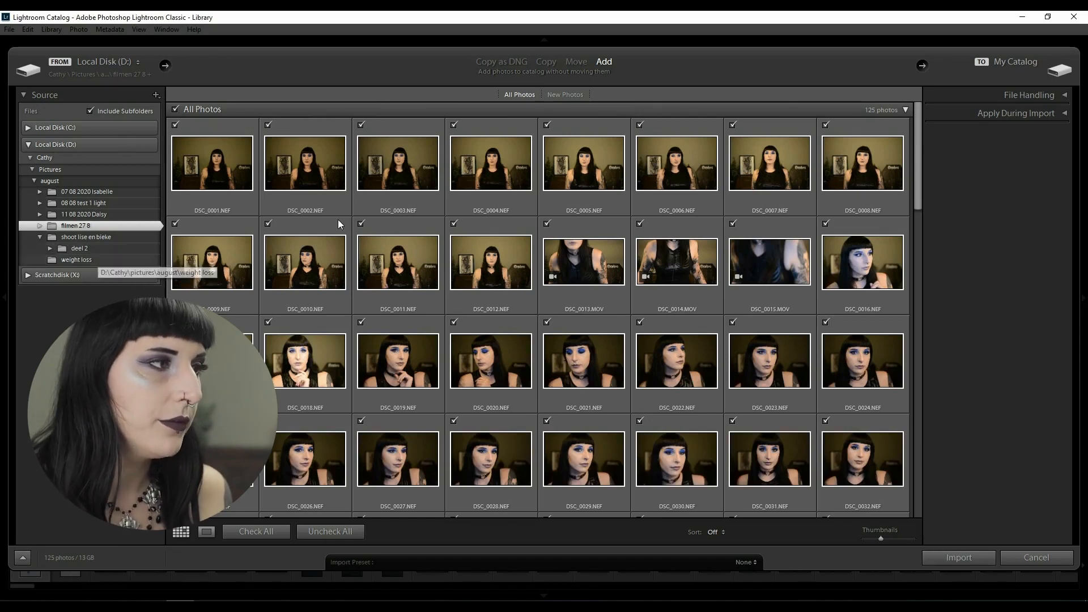
{"action": "left_click", "coordinate": [334, 532]}
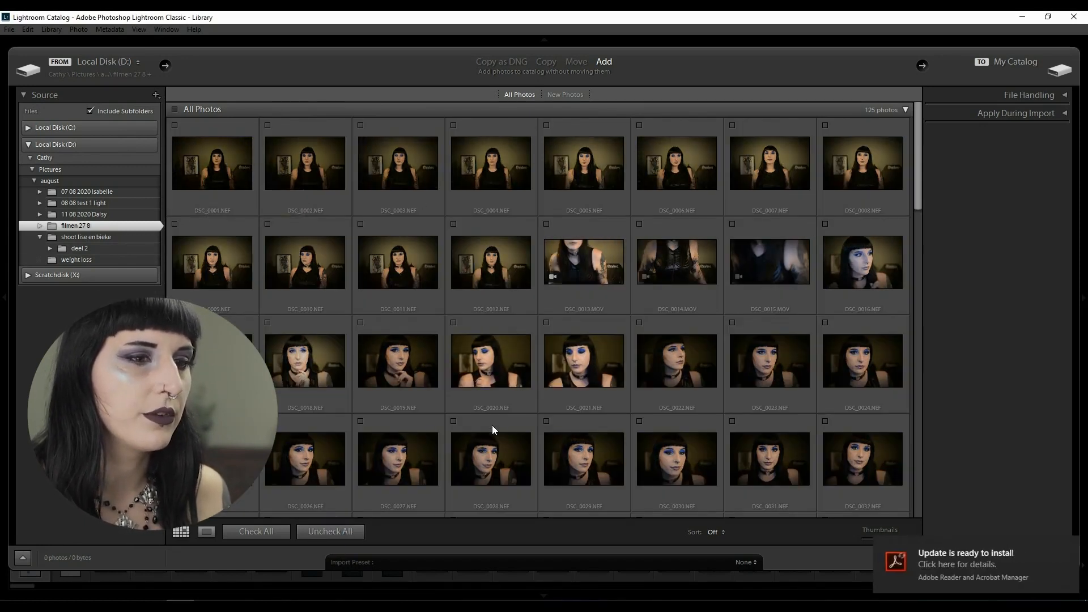
{"action": "left_click", "coordinate": [1067, 545]}
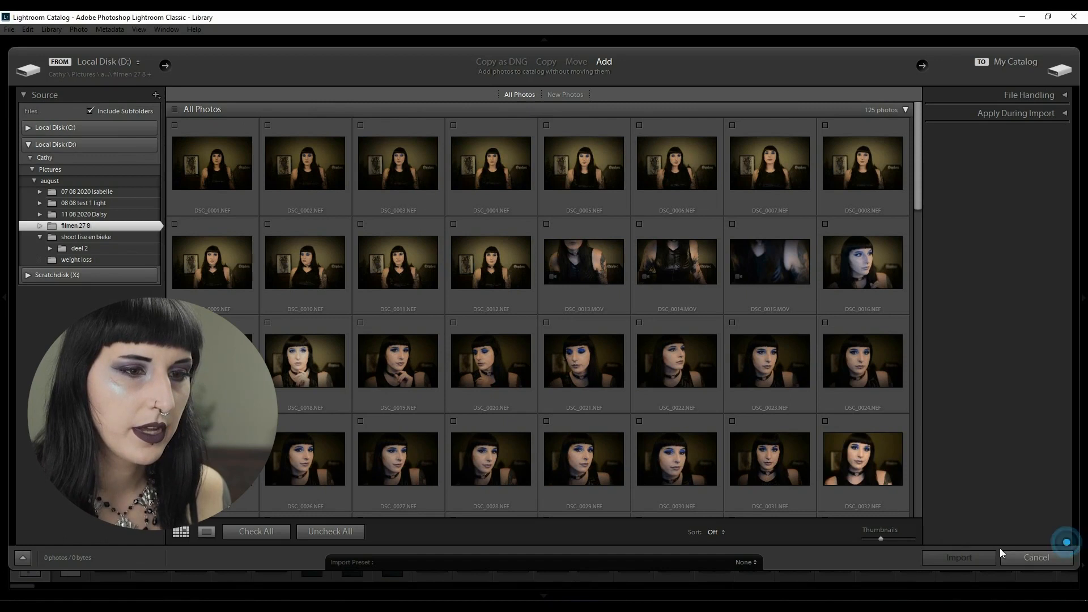
{"action": "left_click", "coordinate": [1032, 558]}
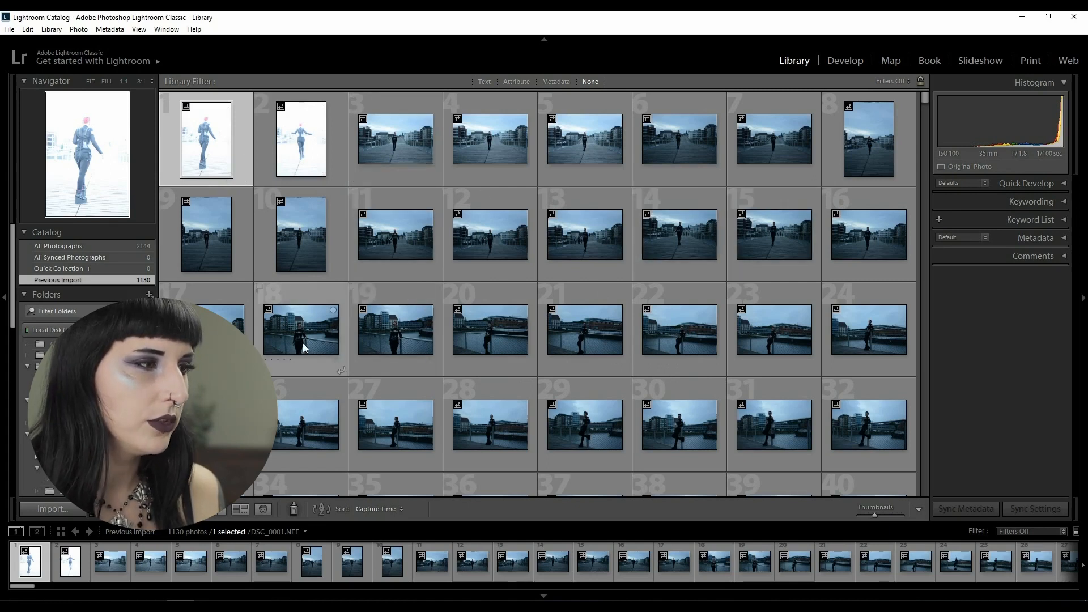
- Open DSC_0018.NEF in the large single-photo view, browse forward through the following shots and rate DSC_0024.NEF five stars
{"action": "double_click", "coordinate": [294, 326]}
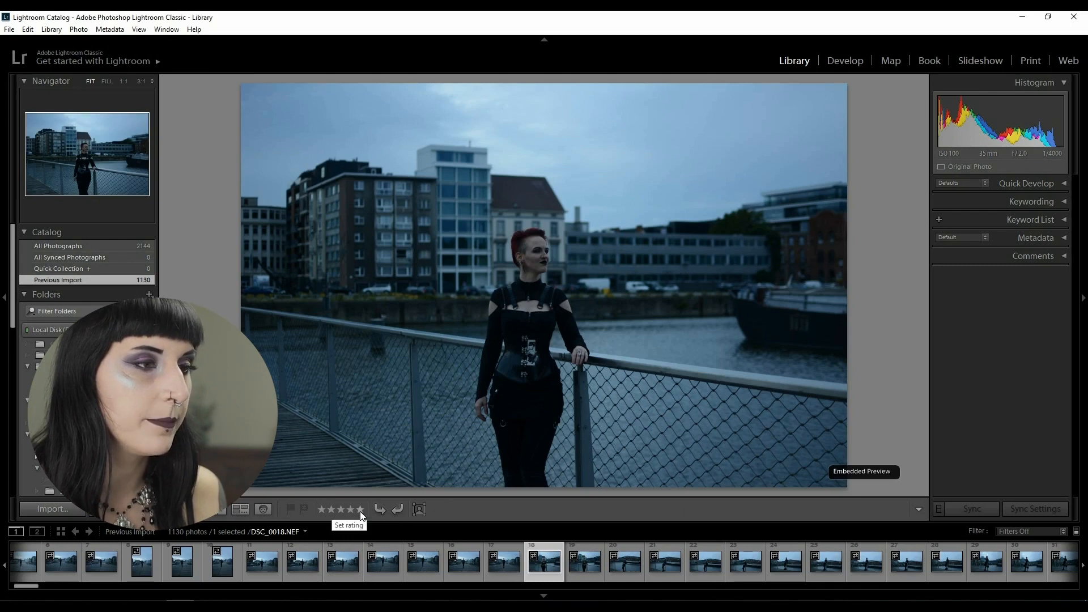
{"action": "key", "text": "Right"}
{"action": "key", "text": "Right"}
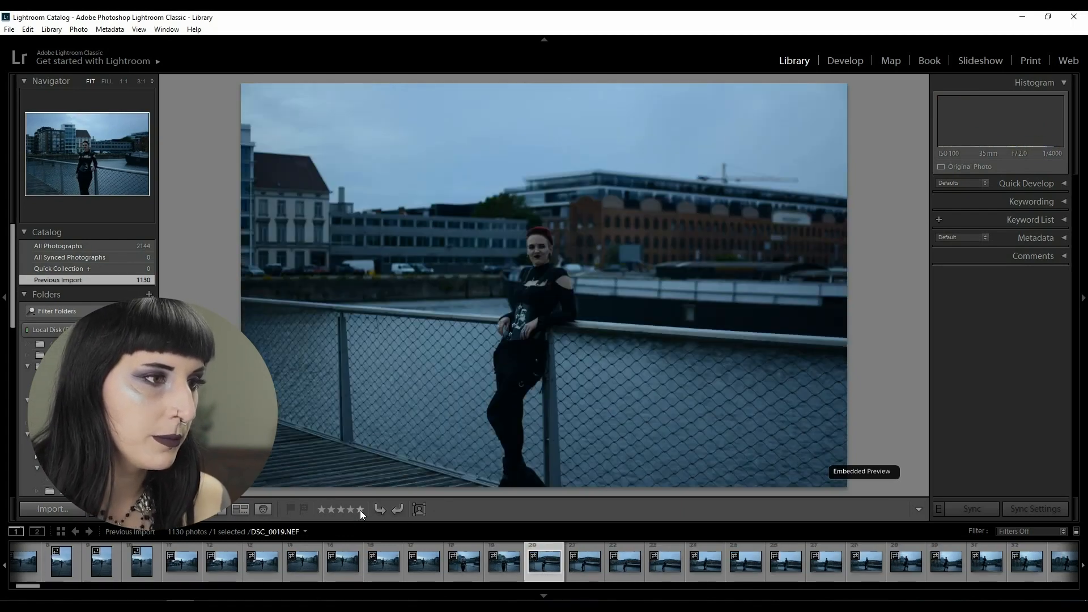
{"action": "key", "text": "Right"}
{"action": "key", "text": "Right"}
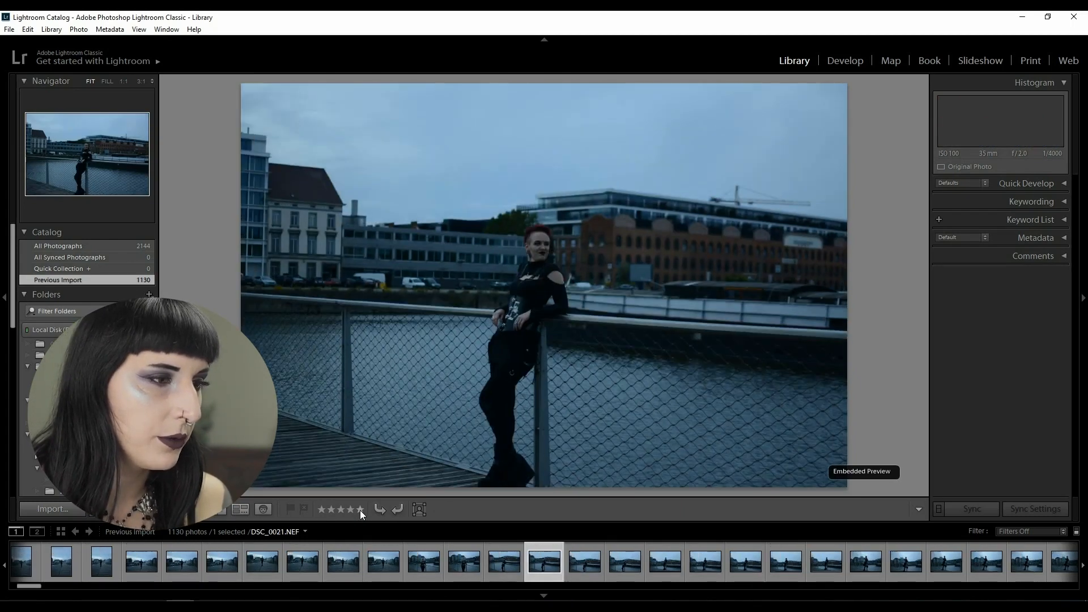
{"action": "key", "text": "Right"}
{"action": "key", "text": "Right"}
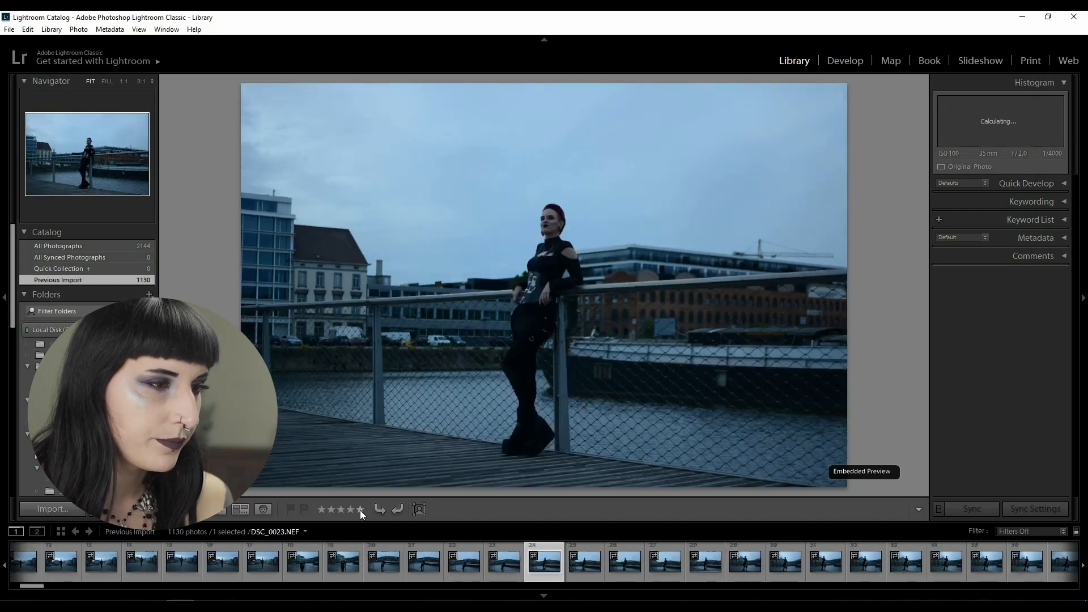
{"action": "key", "text": "Right"}
{"action": "key", "text": "Left"}
{"action": "key", "text": "Right"}
{"action": "key", "text": "Right"}
{"action": "key", "text": "Right"}
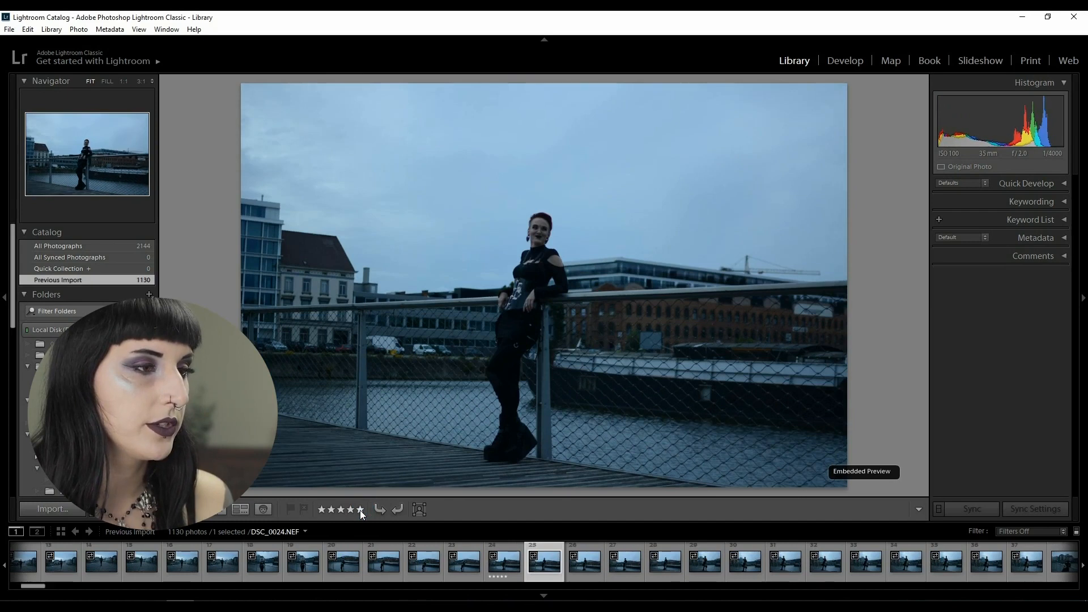
- Continue through the bridge photos and rate DSC_0030.NEF, DSC_0031.NEF, DSC_0032.NEF and DSC_0033.NEF five stars each
{"action": "key", "text": "Right"}
{"action": "key", "text": "Right"}
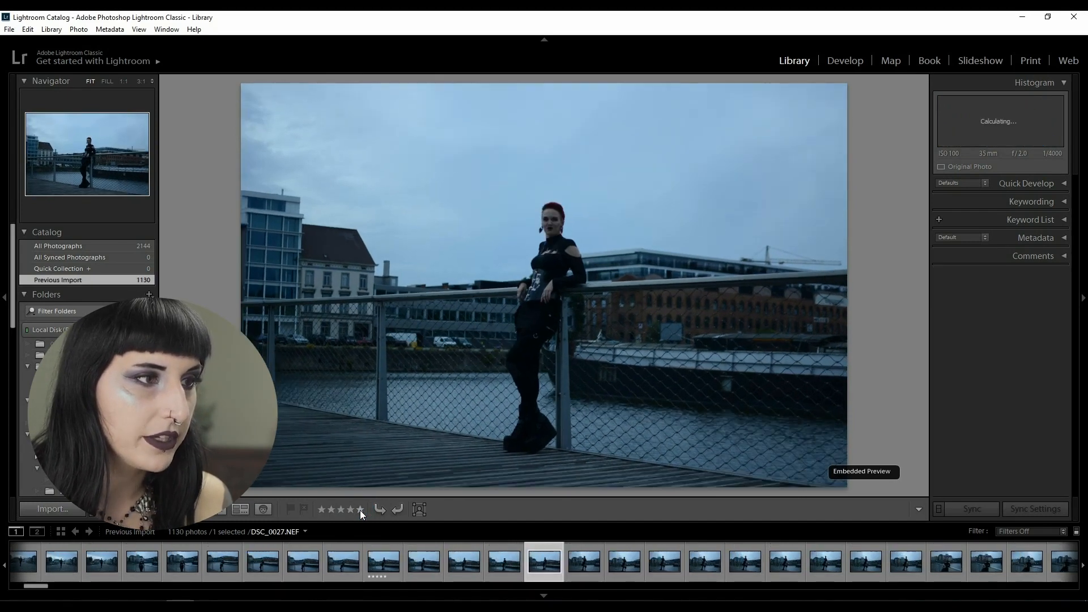
{"action": "key", "text": "Right"}
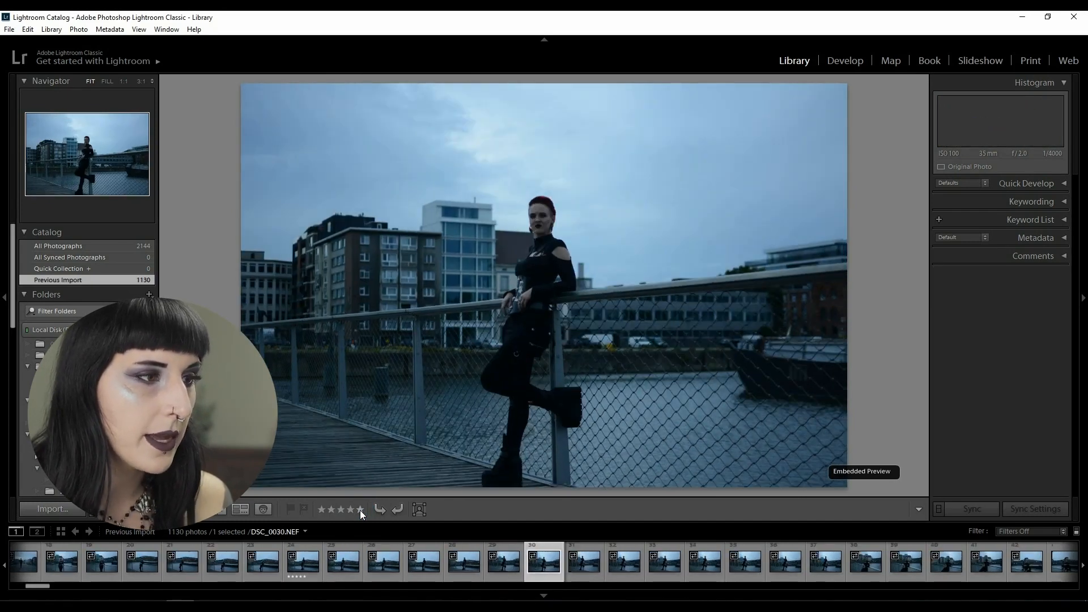
{"action": "left_click", "coordinate": [359, 510]}
{"action": "key", "text": "Right"}
{"action": "left_click", "coordinate": [359, 510]}
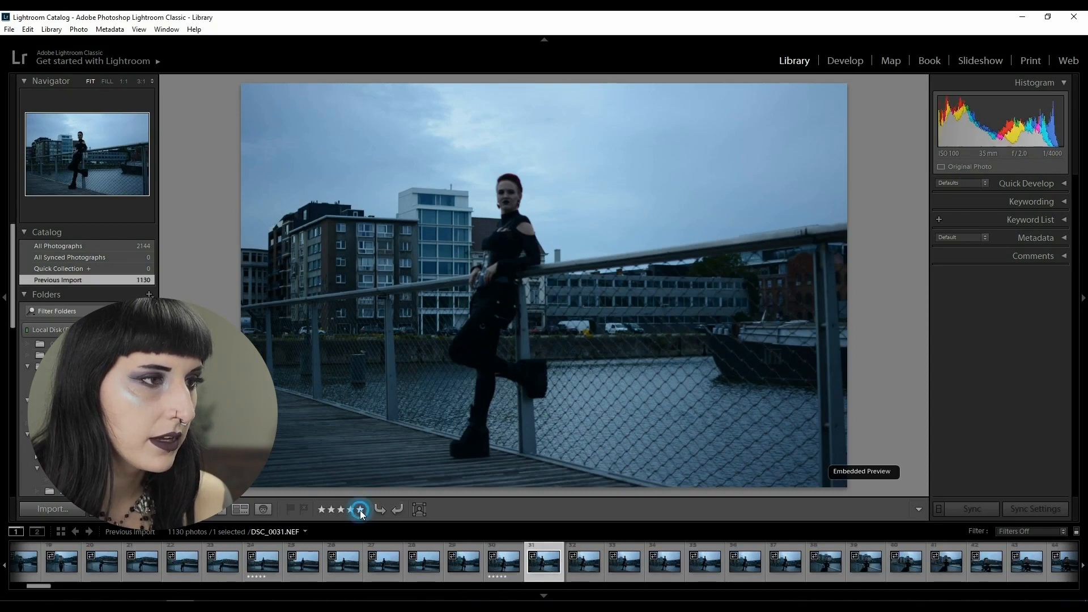
{"action": "key", "text": "Right"}
{"action": "left_click", "coordinate": [359, 510]}
{"action": "key", "text": "Right"}
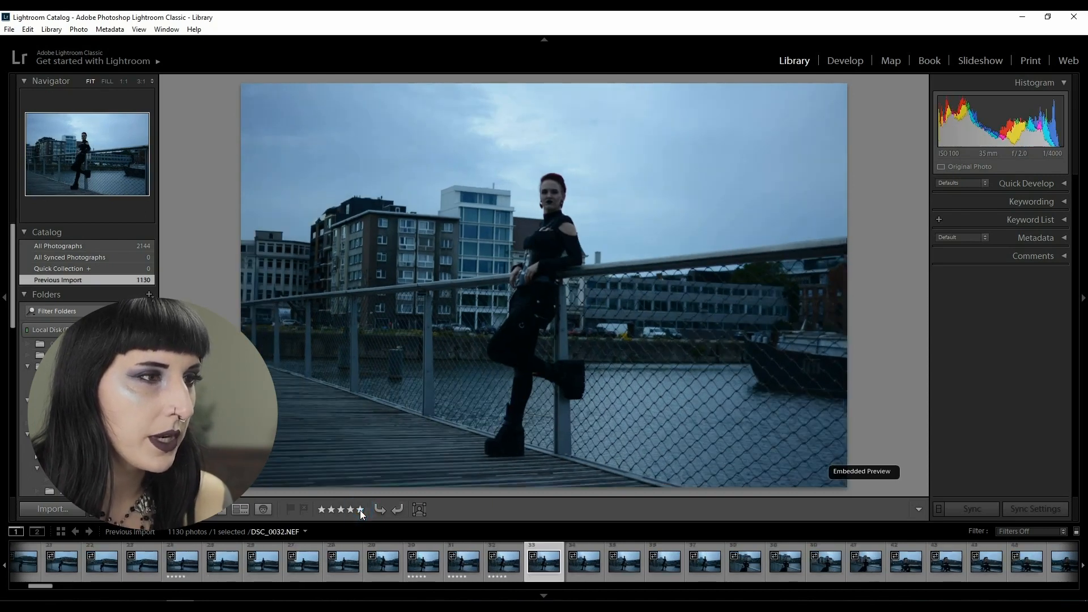
{"action": "left_click", "coordinate": [359, 509]}
- Advance past the next similar shots and rate DSC_0037.NEF five stars
{"action": "key", "text": "Right"}
{"action": "key", "text": "Right"}
{"action": "key", "text": "Right"}
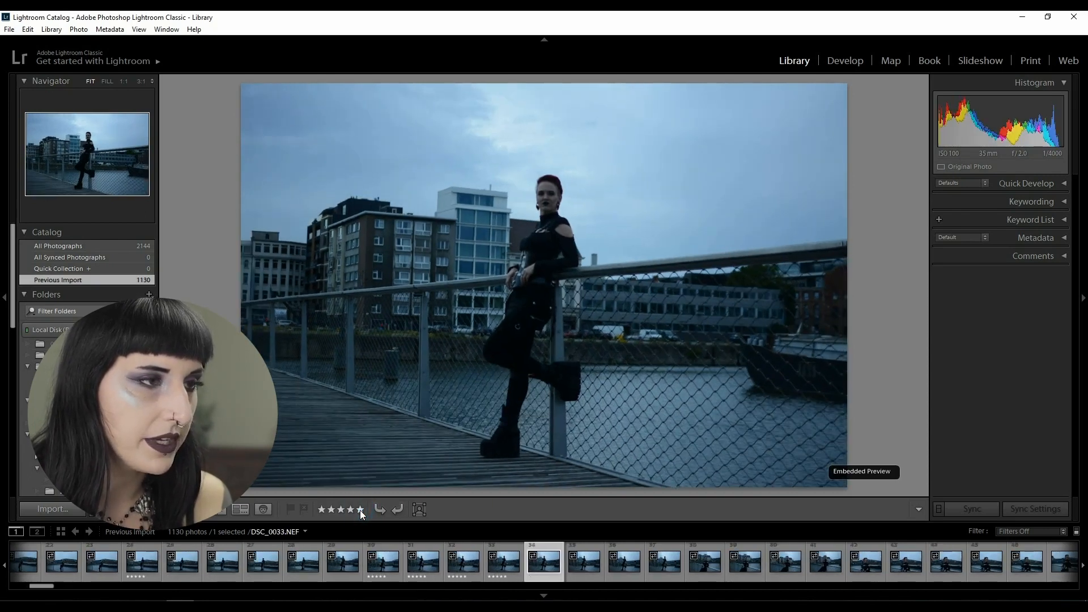
{"action": "key", "text": "Right"}
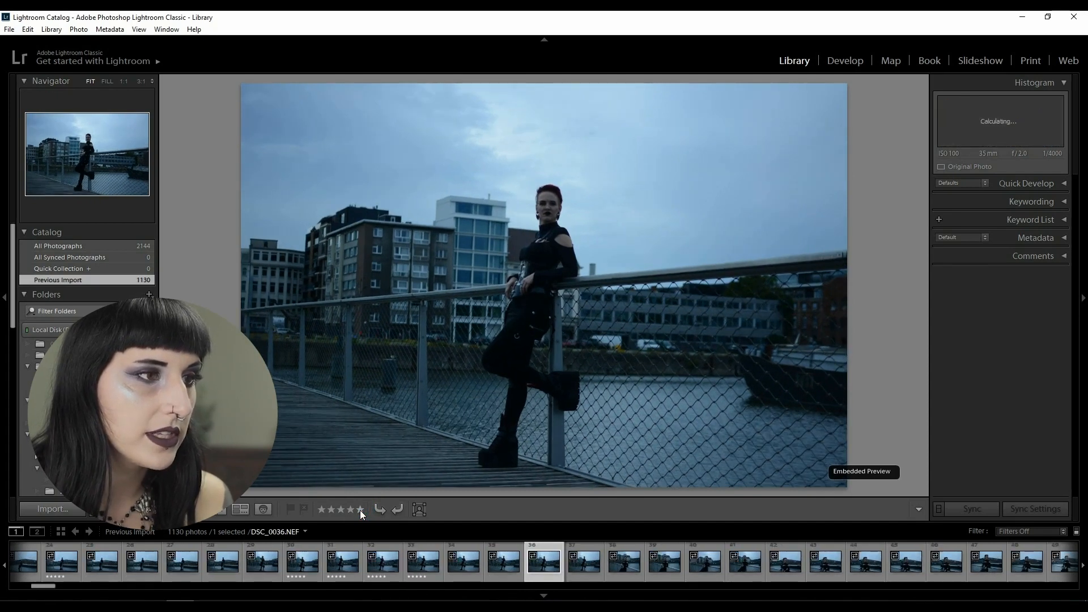
{"action": "key", "text": "Right"}
{"action": "left_click", "coordinate": [359, 510]}
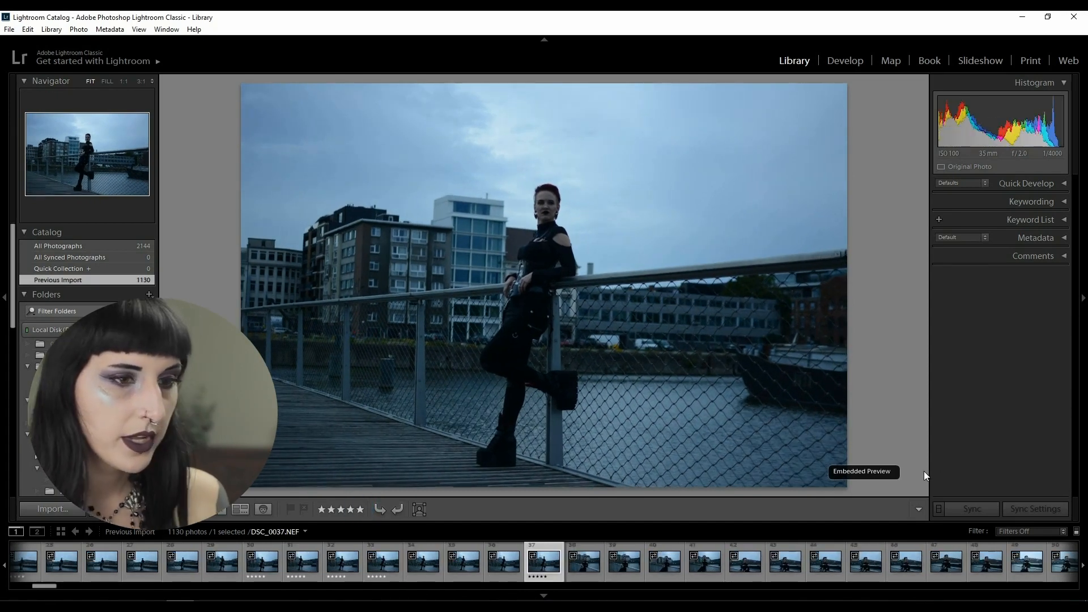
- Switch to the Develop module and filter the filmstrip to rated photos with at least five stars
{"action": "left_click", "coordinate": [844, 61]}
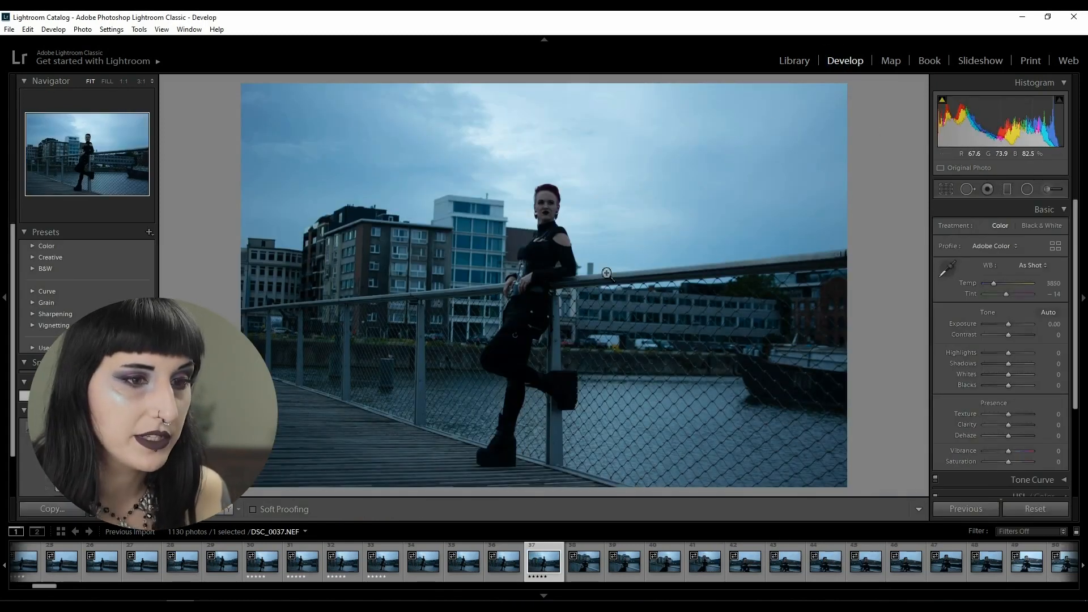
{"action": "left_click", "coordinate": [1008, 531]}
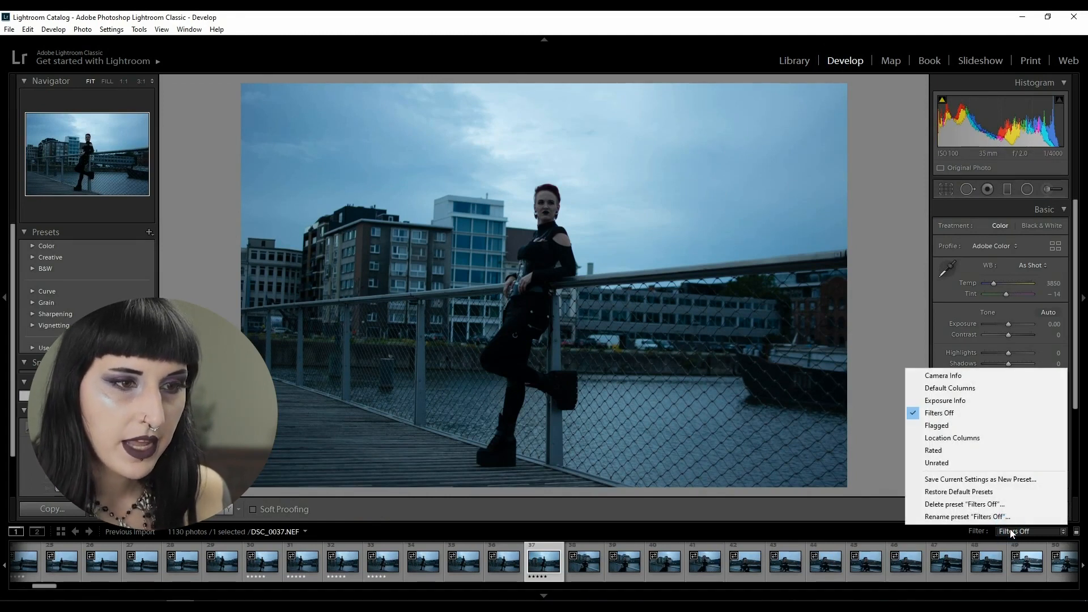
{"action": "left_click", "coordinate": [980, 451]}
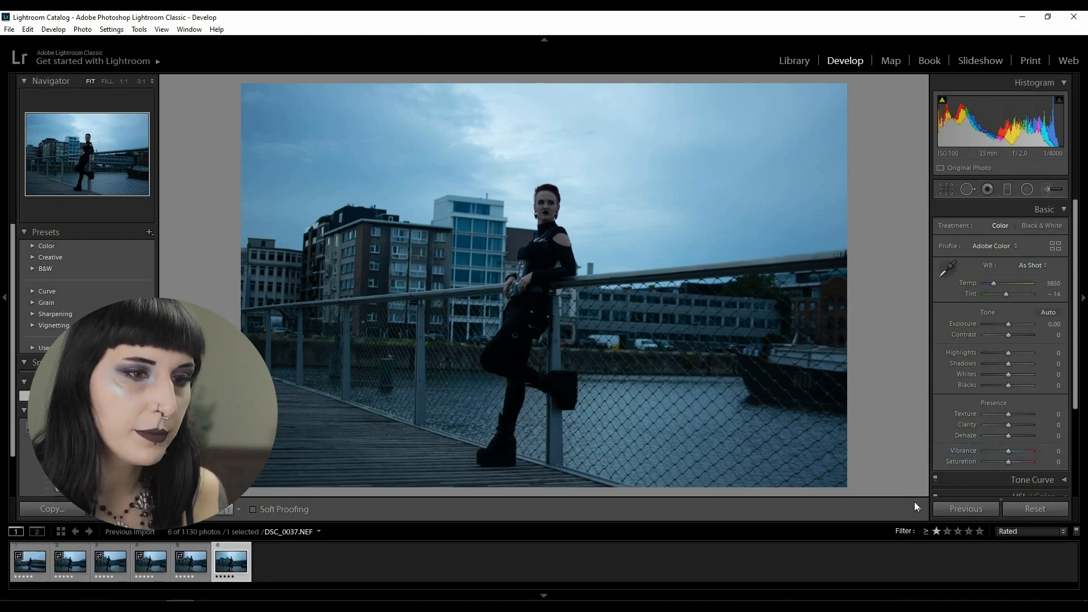
{"action": "left_click", "coordinate": [979, 531]}
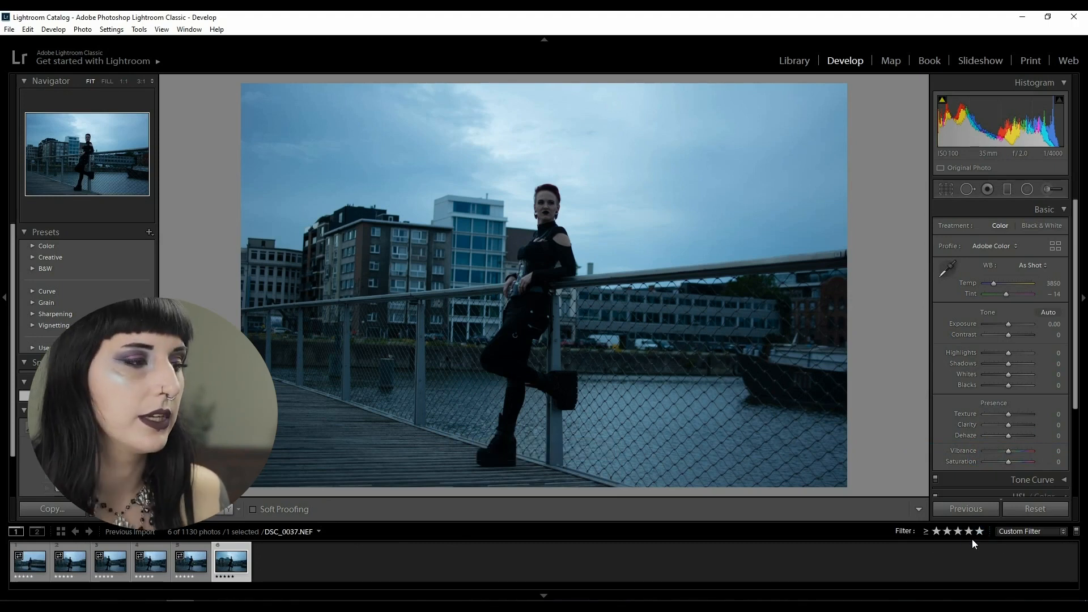
- Return to the Library module, review the five-star photos and lower the rating of DSC_0030.NEF to three stars
{"action": "left_click", "coordinate": [794, 60]}
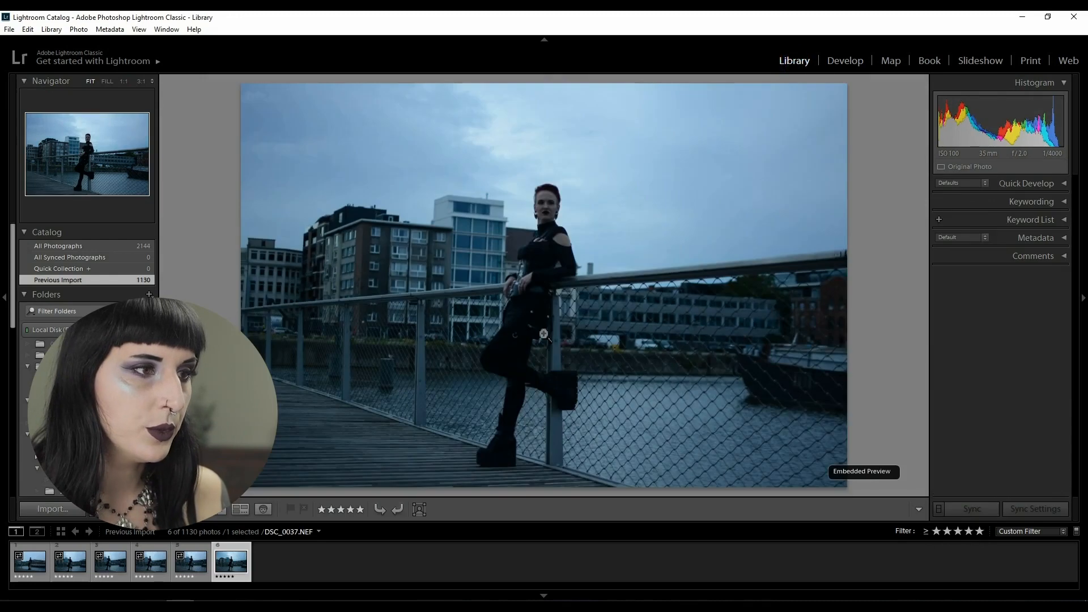
{"action": "left_click", "coordinate": [189, 568]}
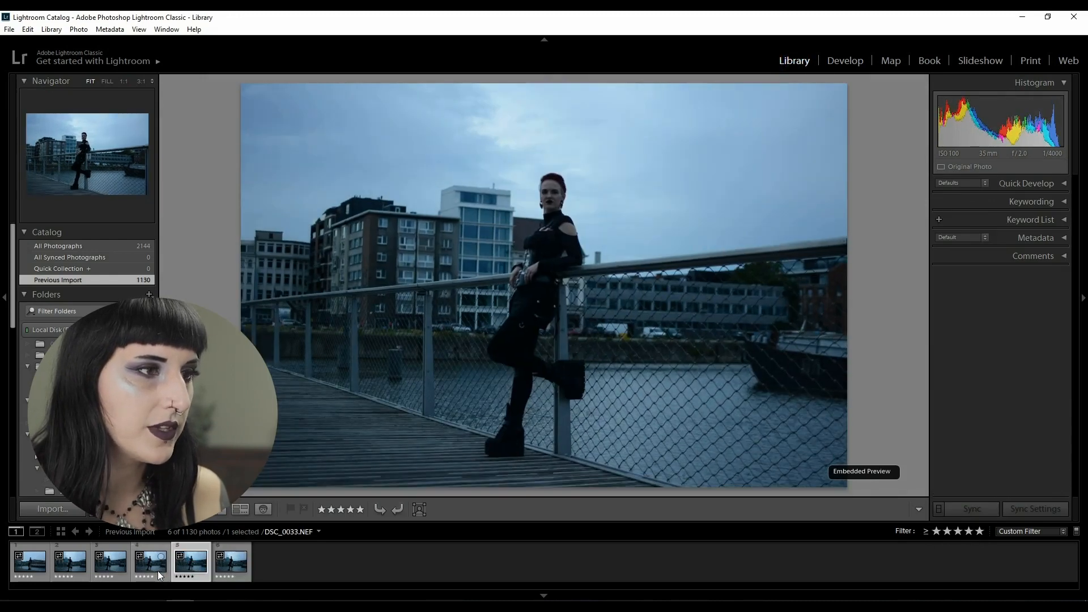
{"action": "left_click", "coordinate": [157, 570]}
{"action": "left_click", "coordinate": [113, 571]}
{"action": "left_click", "coordinate": [76, 569]}
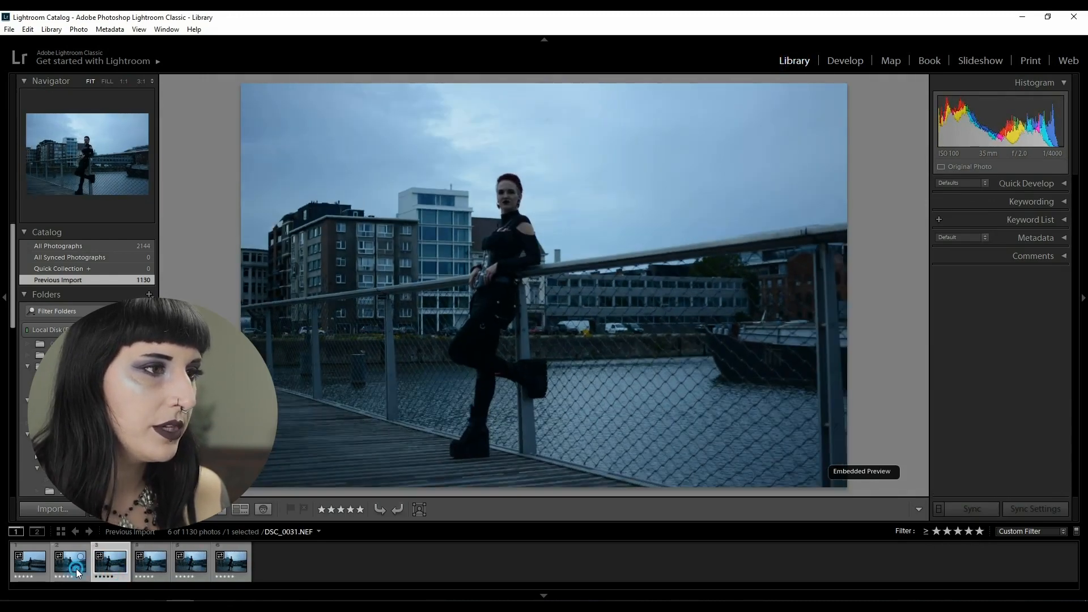
{"action": "left_click", "coordinate": [339, 509]}
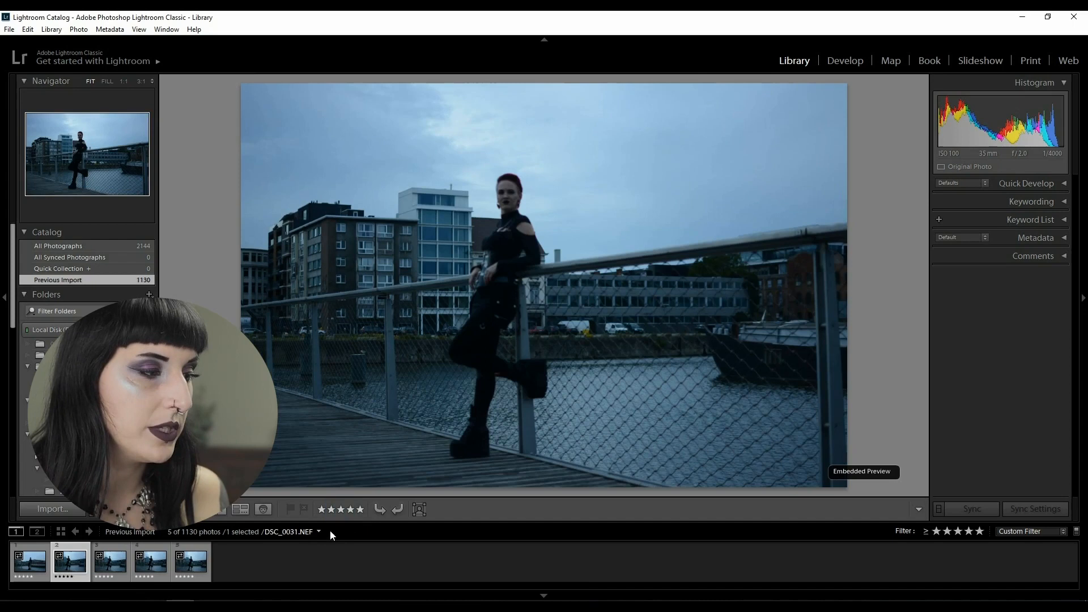
- Compare DSC_0024.NEF with DSC_0031.NEF and lower the rating of DSC_0031.NEF to three stars
{"action": "left_click", "coordinate": [31, 570]}
{"action": "left_click", "coordinate": [69, 566]}
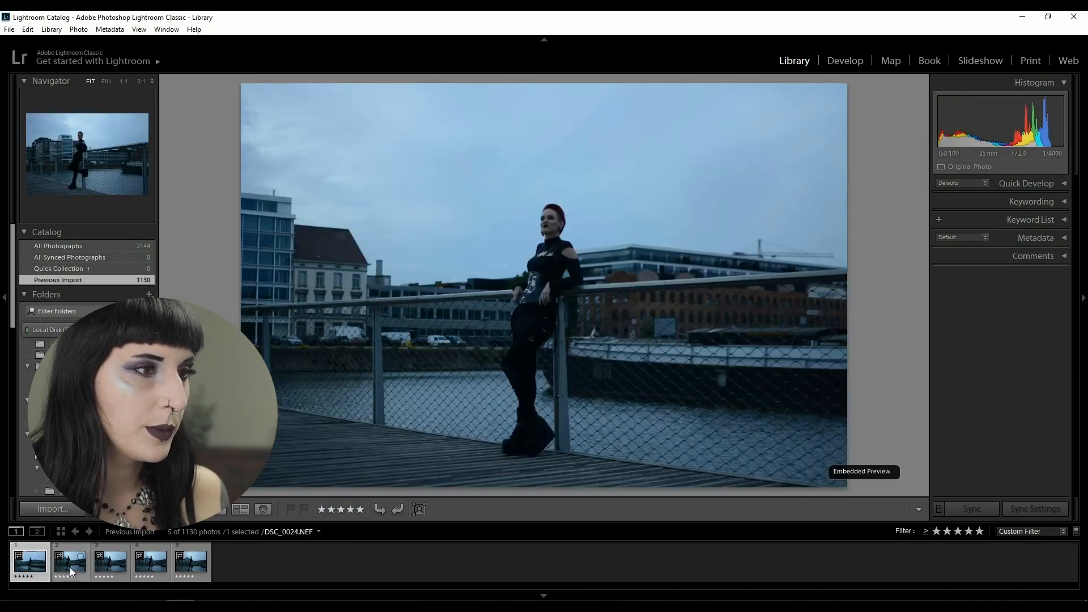
{"action": "left_click", "coordinate": [340, 510]}
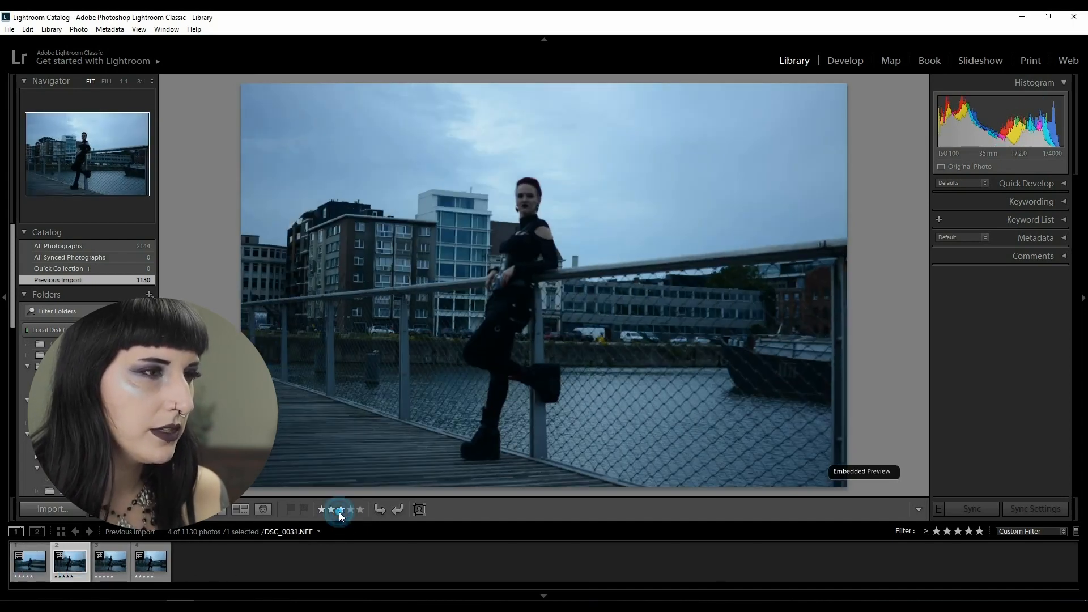
- Look through the remaining five-star photos and open DSC_0037.NEF in the Develop module
{"action": "left_click", "coordinate": [110, 563]}
{"action": "left_click", "coordinate": [151, 564]}
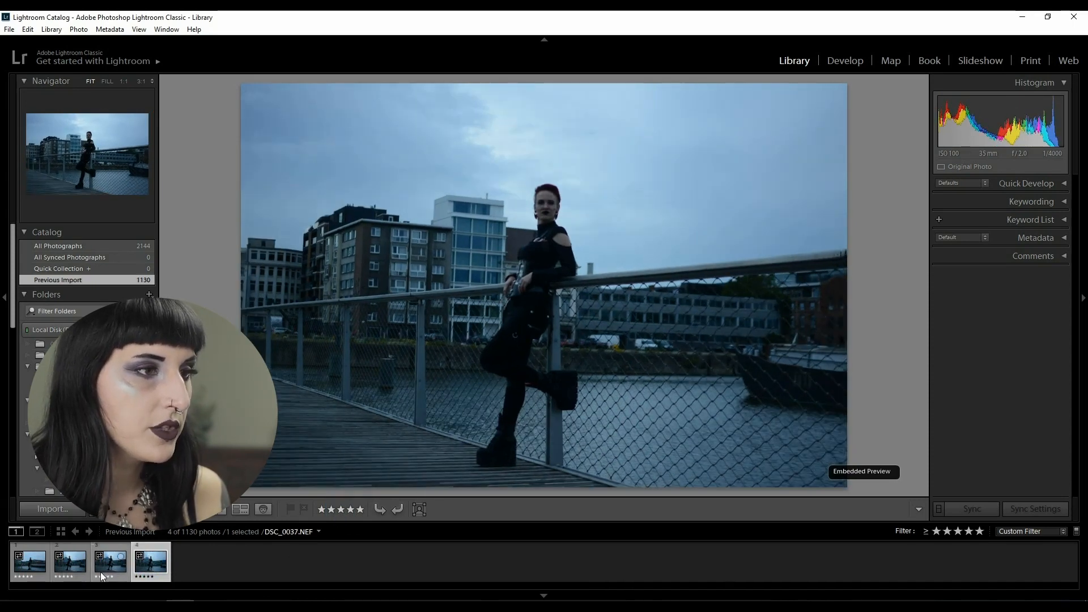
{"action": "left_click", "coordinate": [844, 60]}
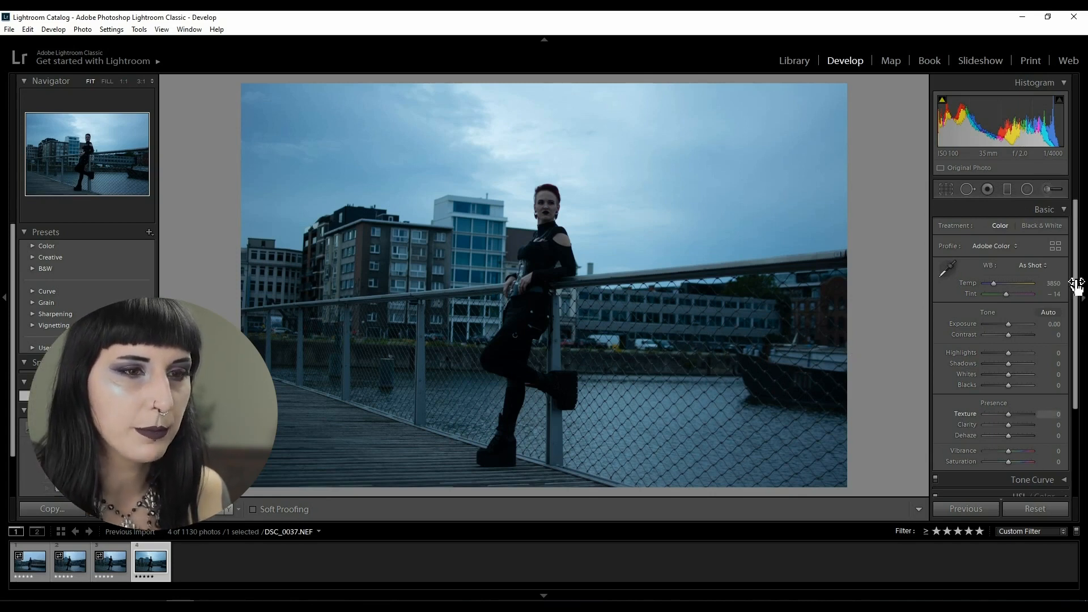
- Enable Remove Chromatic Aberration and Profile Corrections in the photo's lens corrections
{"action": "left_click", "coordinate": [1063, 210]}
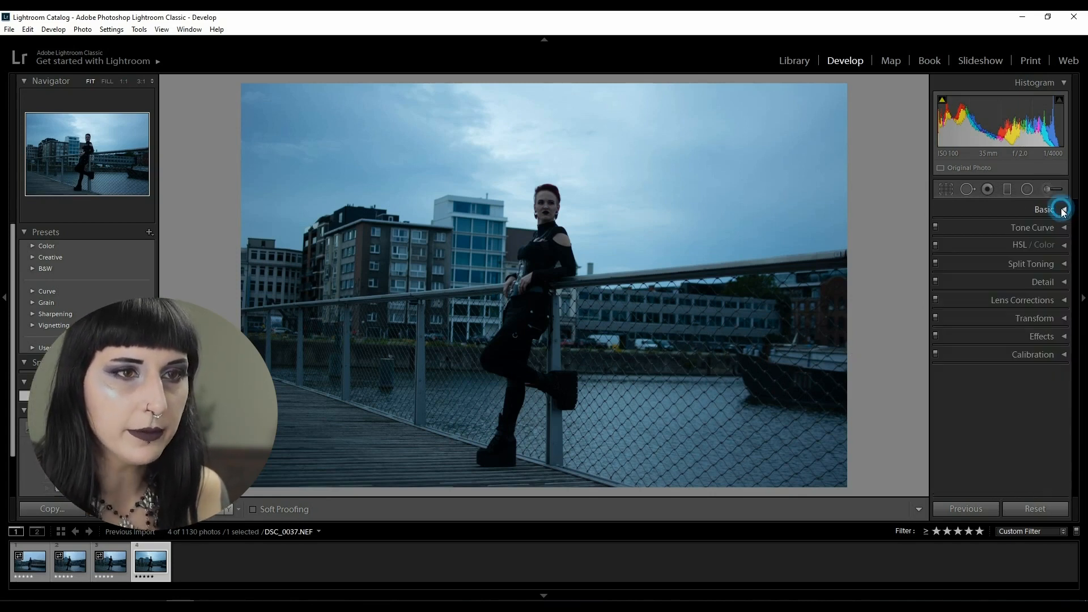
{"action": "left_click", "coordinate": [1065, 300]}
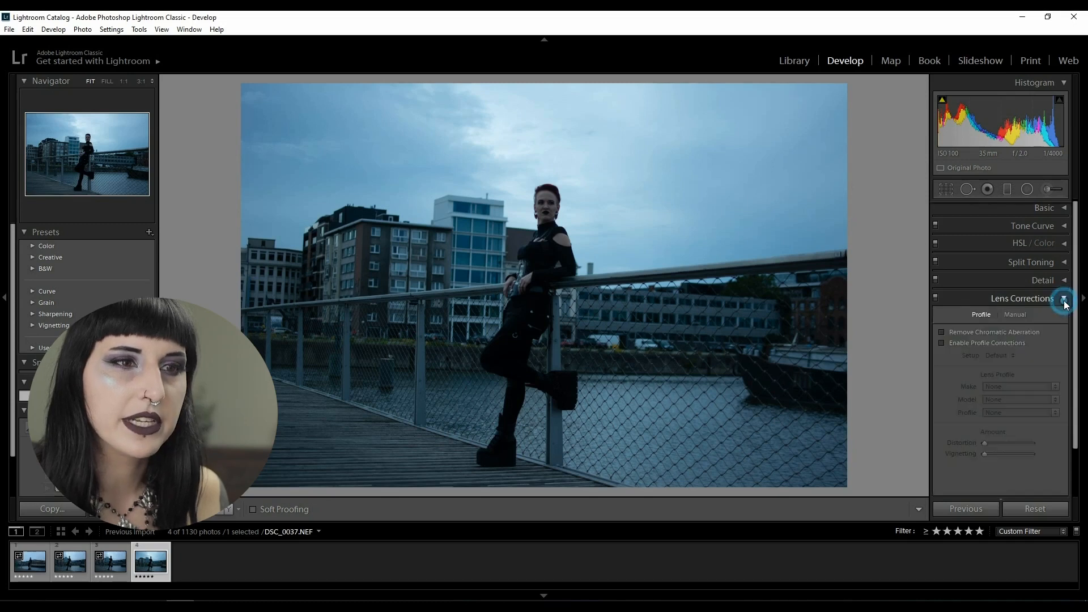
{"action": "left_click", "coordinate": [942, 342]}
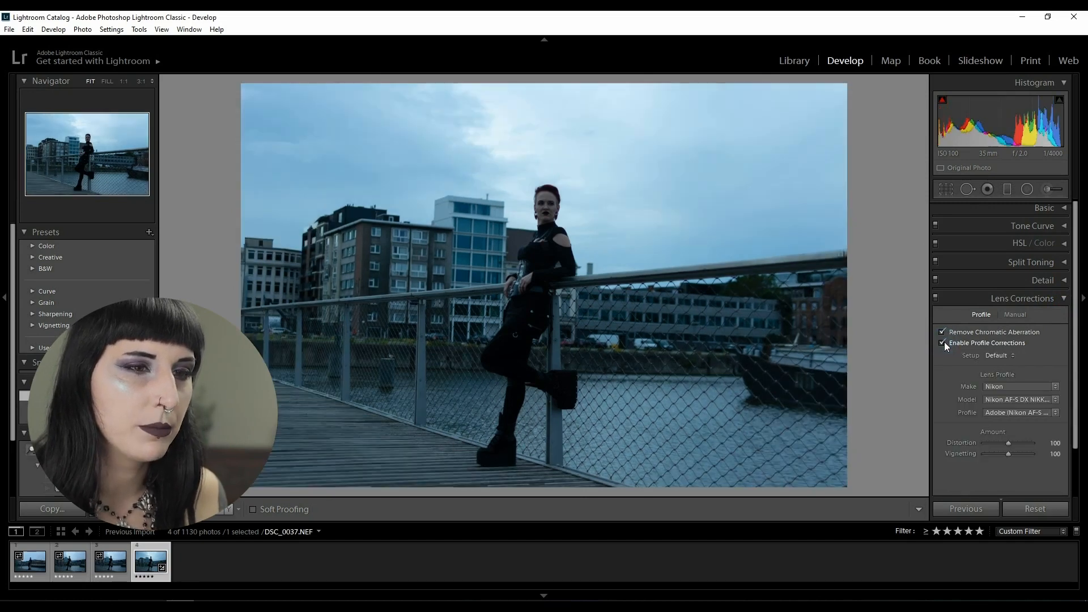
- Compare the photo with and without the lens profile corrections, leave them enabled and collapse the Lens Corrections settings
{"action": "left_click", "coordinate": [943, 342]}
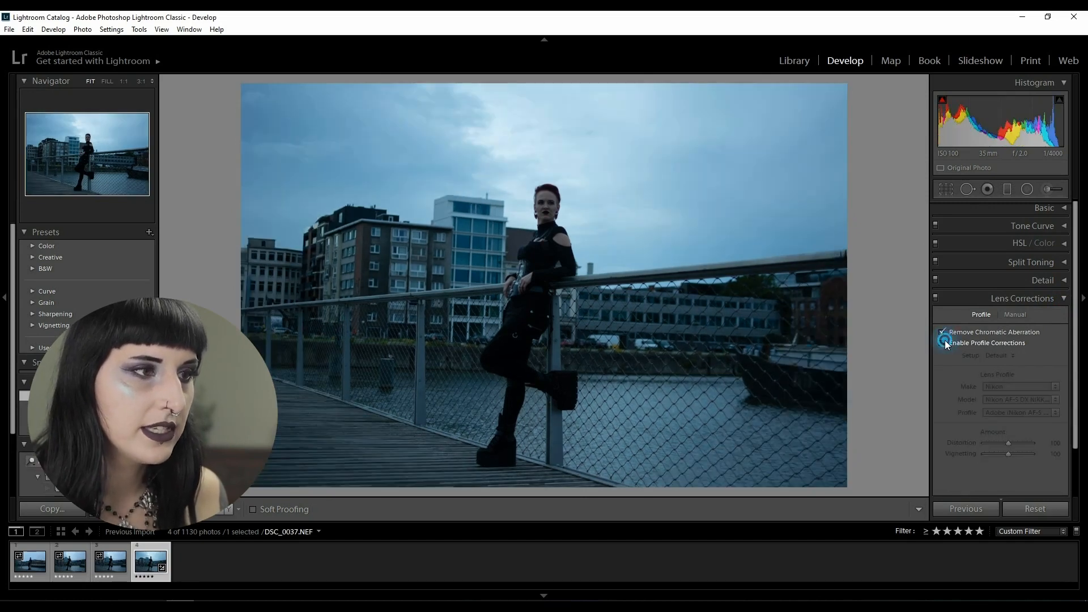
{"action": "left_click", "coordinate": [943, 342]}
{"action": "left_click", "coordinate": [943, 342]}
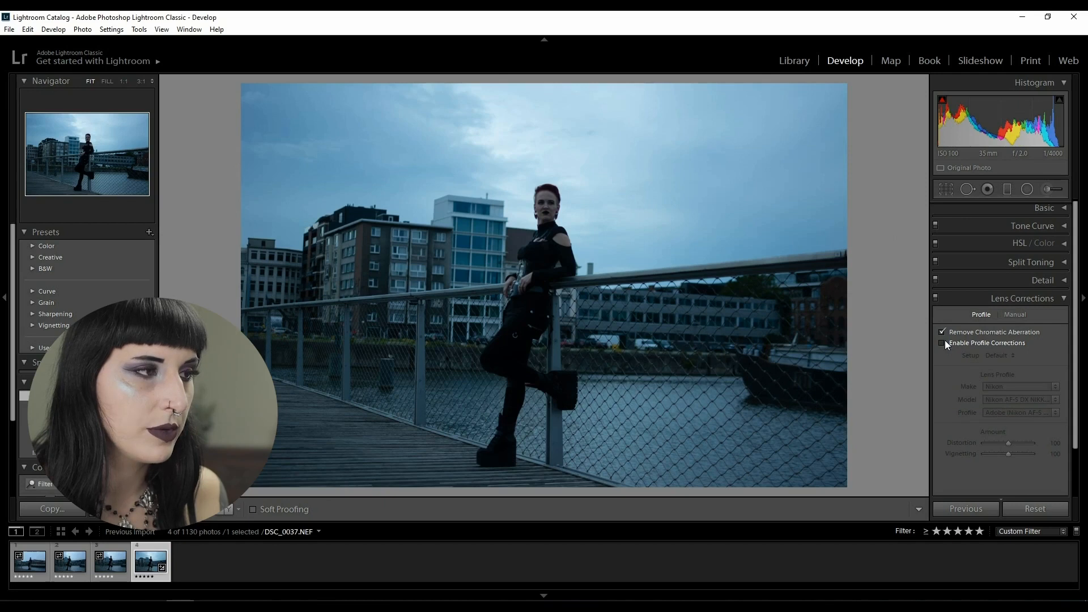
{"action": "left_click", "coordinate": [943, 342]}
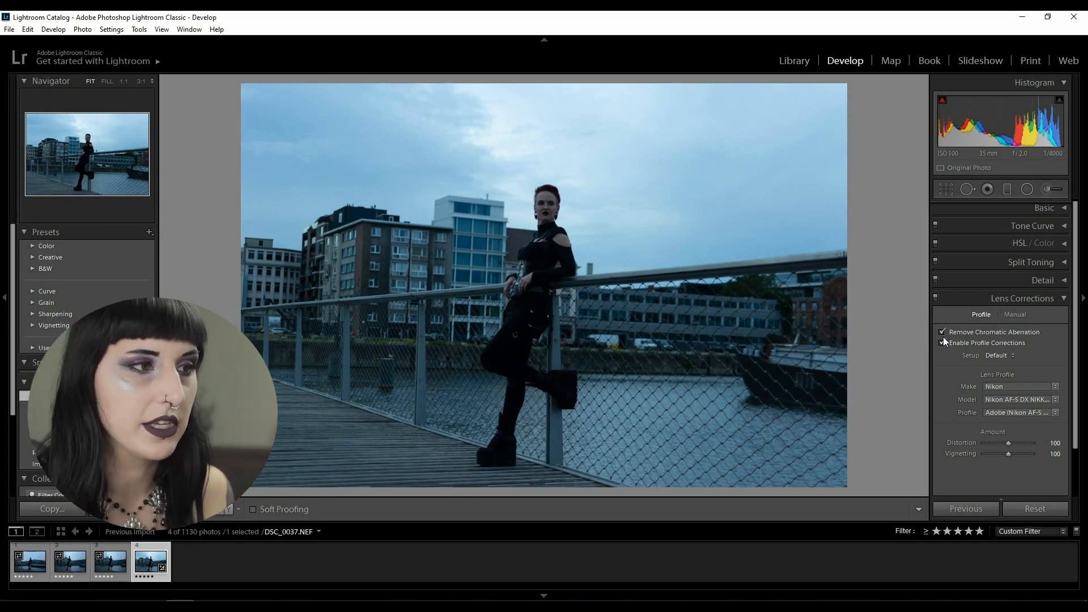
{"action": "left_click", "coordinate": [943, 343]}
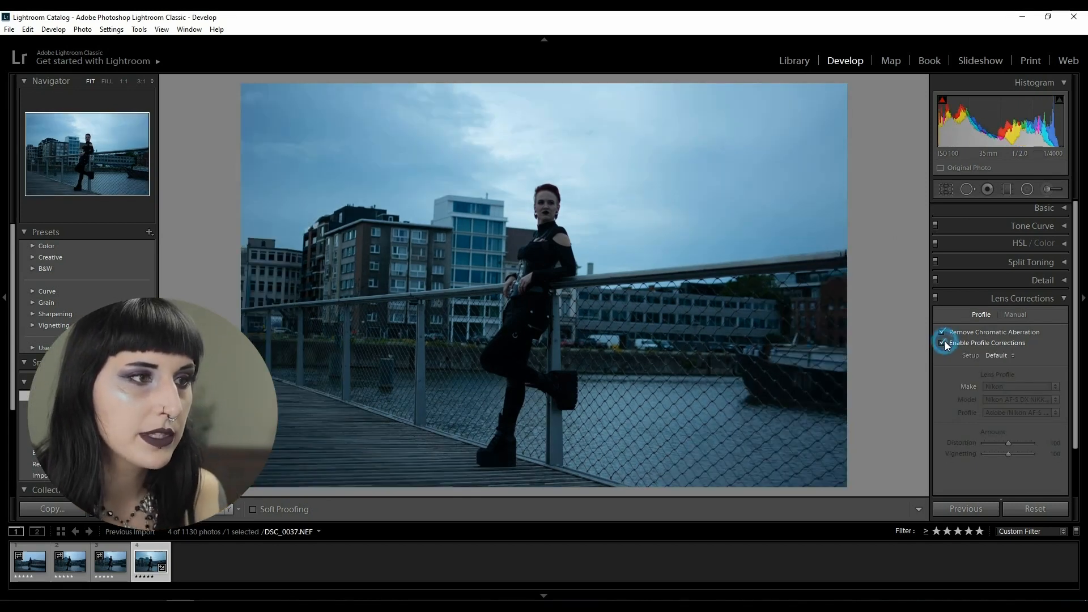
{"action": "left_click", "coordinate": [944, 343]}
{"action": "left_click", "coordinate": [943, 343]}
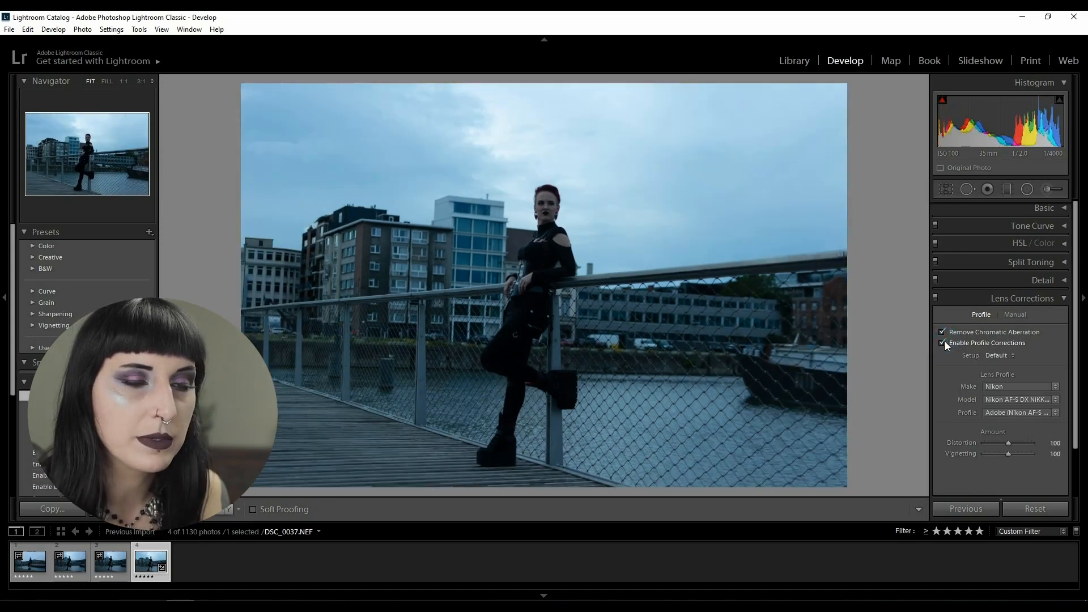
{"action": "left_click", "coordinate": [1063, 300]}
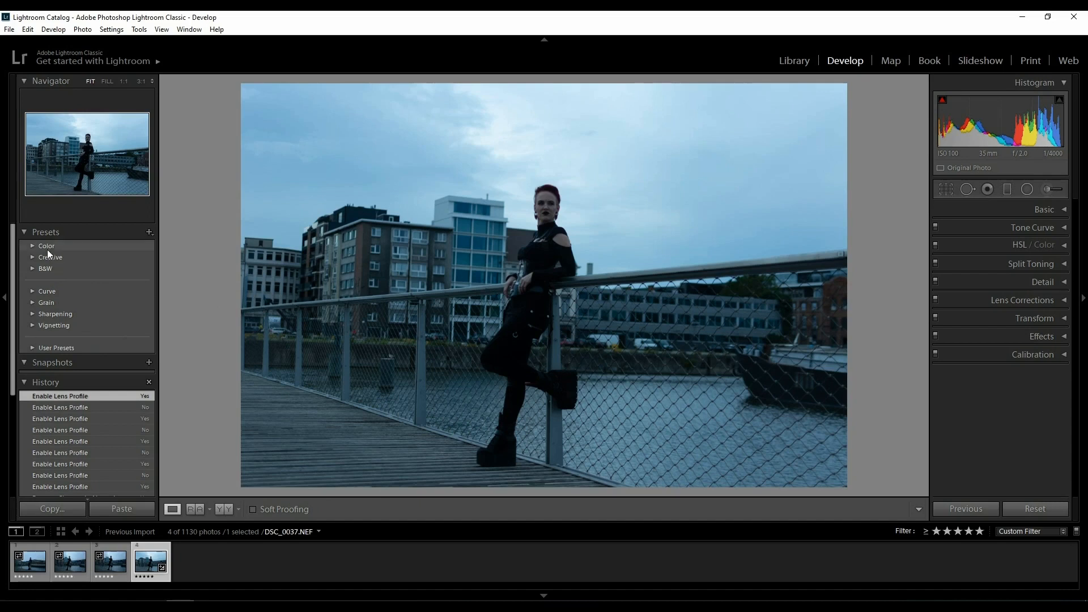
- Preview the saved user presets one after another on the photo
{"action": "scroll", "coordinate": [94, 297], "scroll_direction": "down", "scroll_amount": 3}
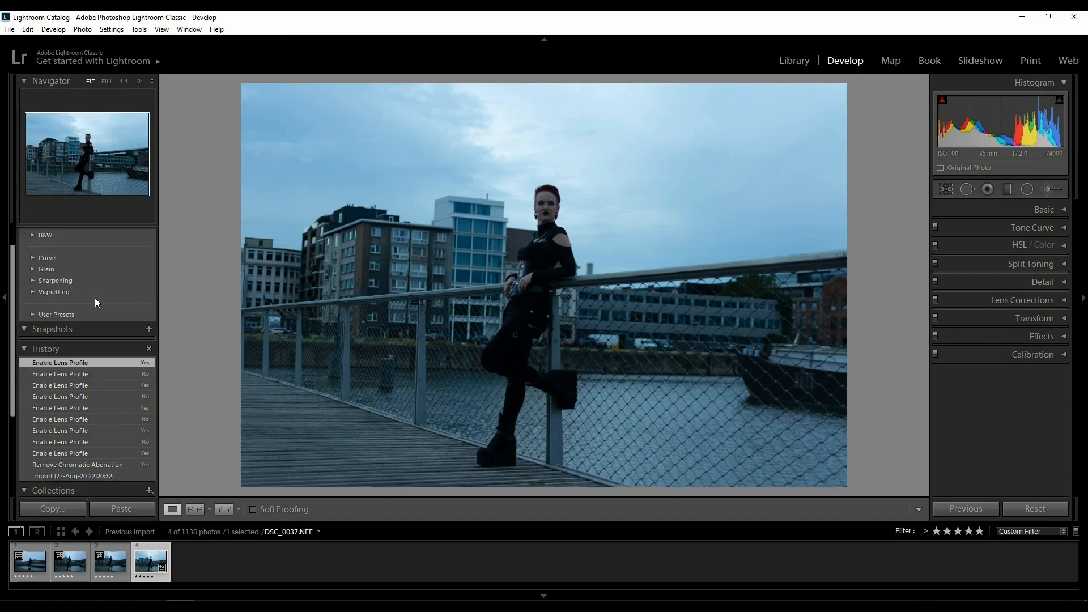
{"action": "left_click", "coordinate": [30, 313]}
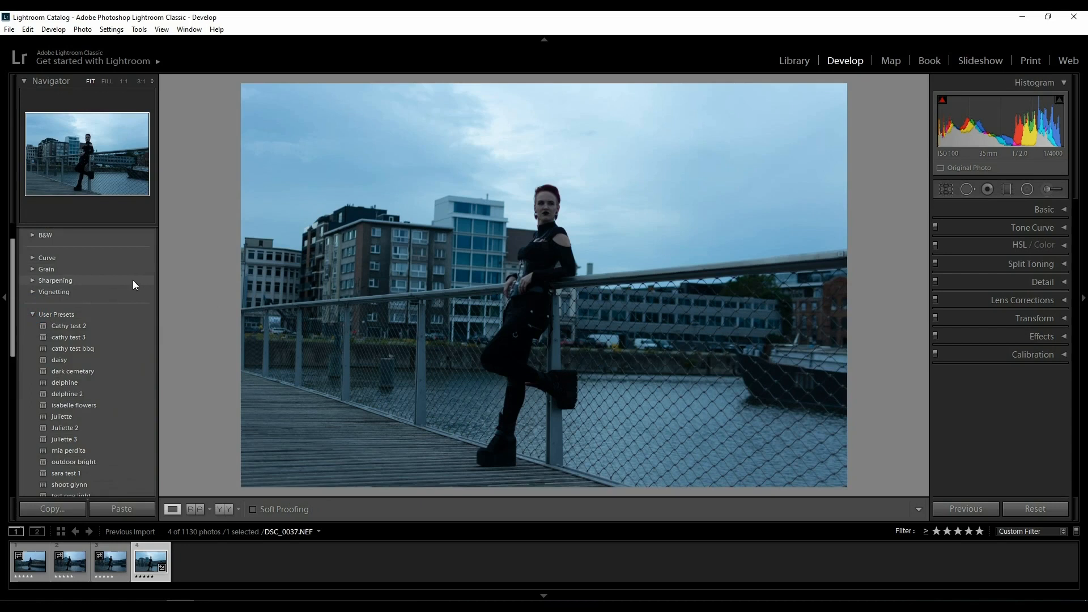
{"action": "scroll", "coordinate": [132, 279], "scroll_direction": "down", "scroll_amount": 3}
{"action": "left_click", "coordinate": [133, 279]}
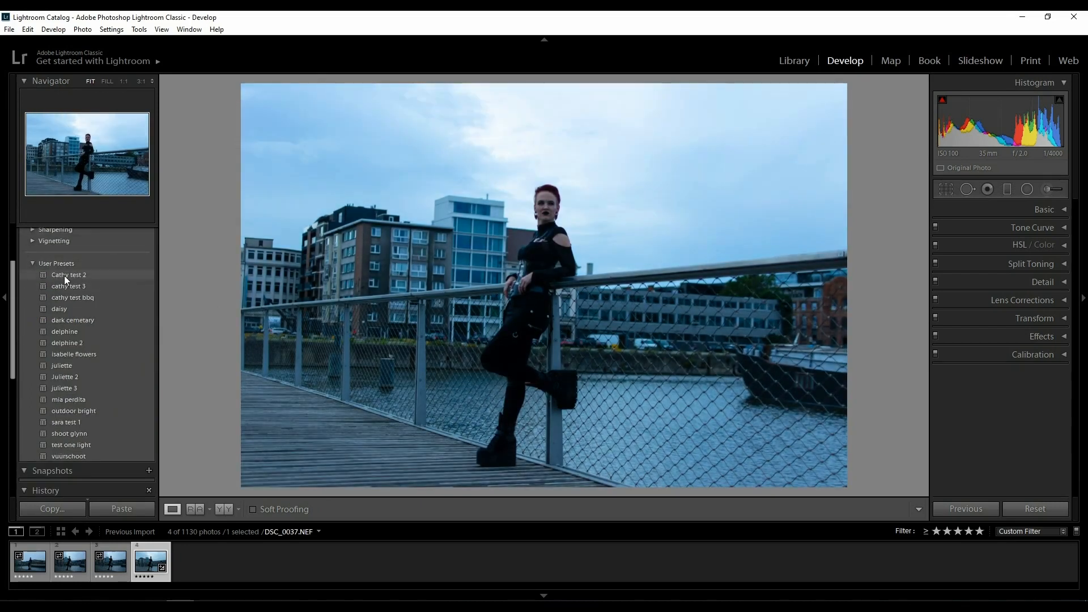
{"action": "left_click", "coordinate": [68, 287]}
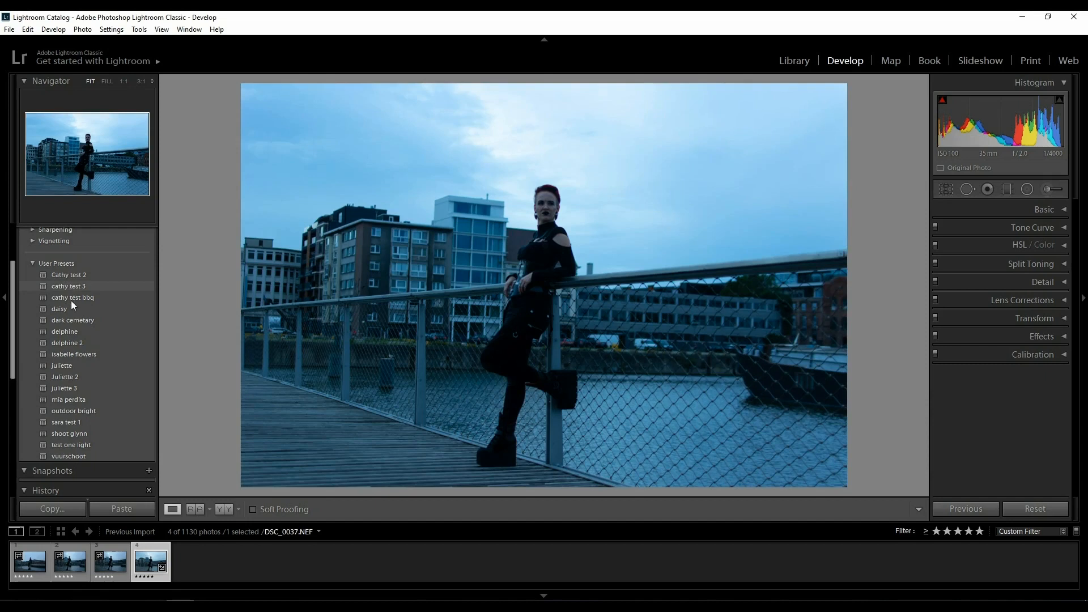
{"action": "left_click", "coordinate": [73, 310]}
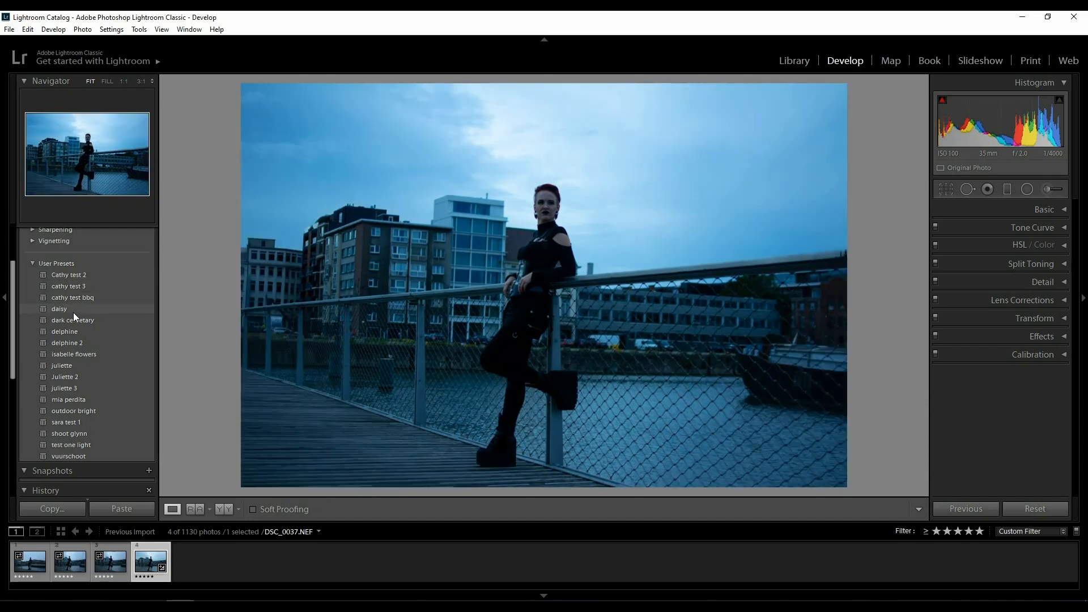
{"action": "left_click", "coordinate": [77, 321]}
{"action": "left_click", "coordinate": [77, 331]}
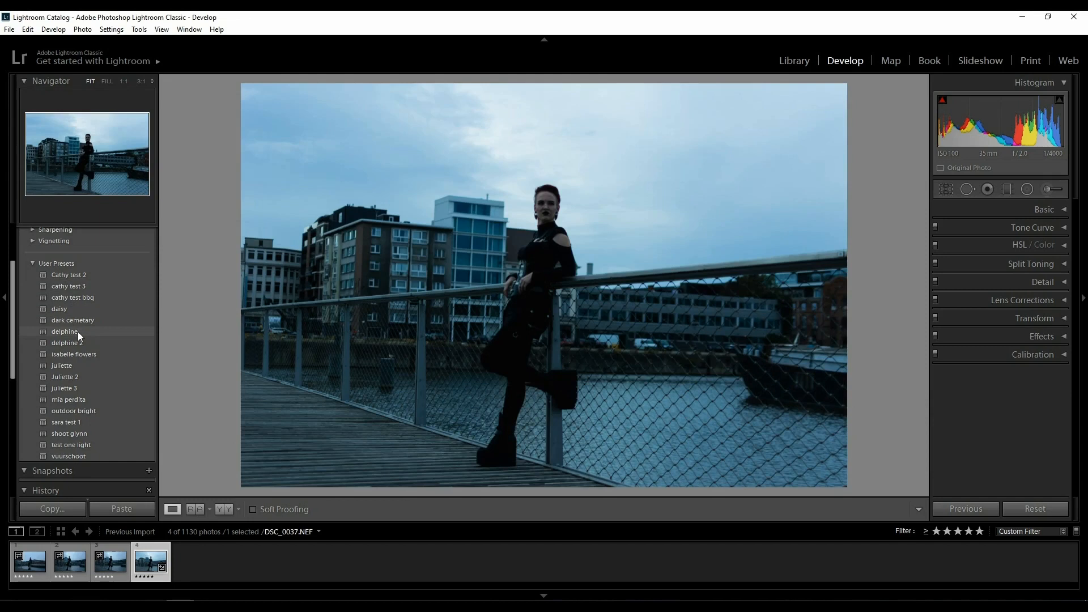
{"action": "left_click", "coordinate": [88, 355]}
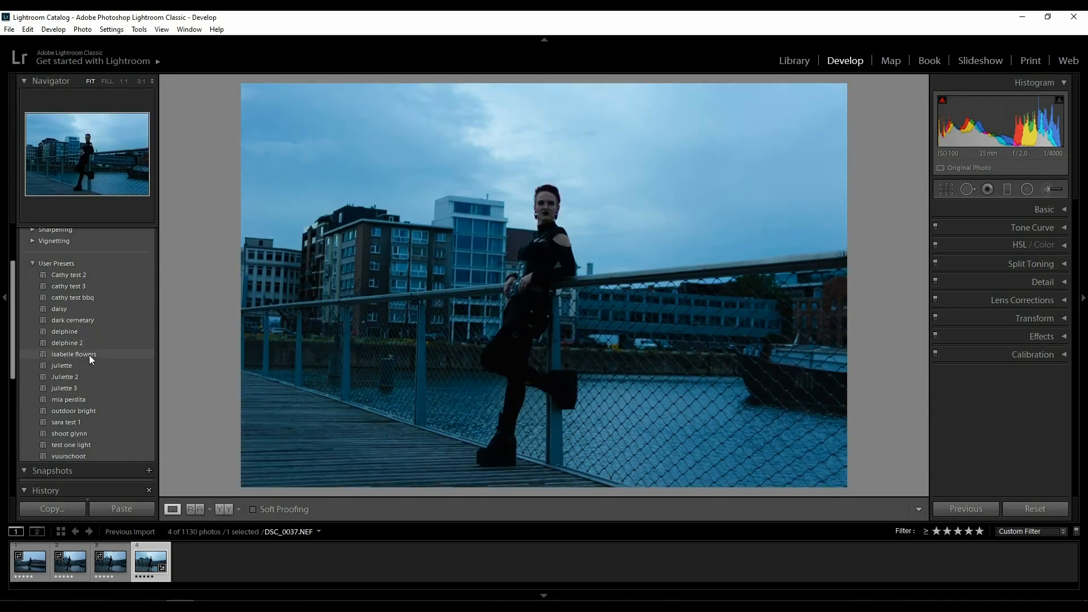
{"action": "left_click", "coordinate": [89, 365]}
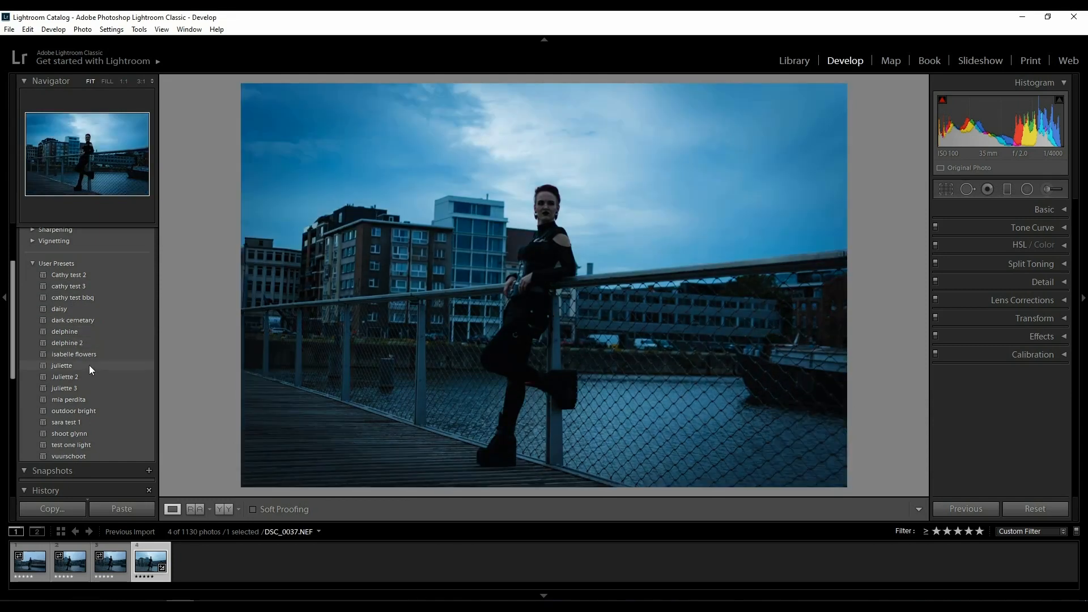
{"action": "left_click", "coordinate": [106, 400]}
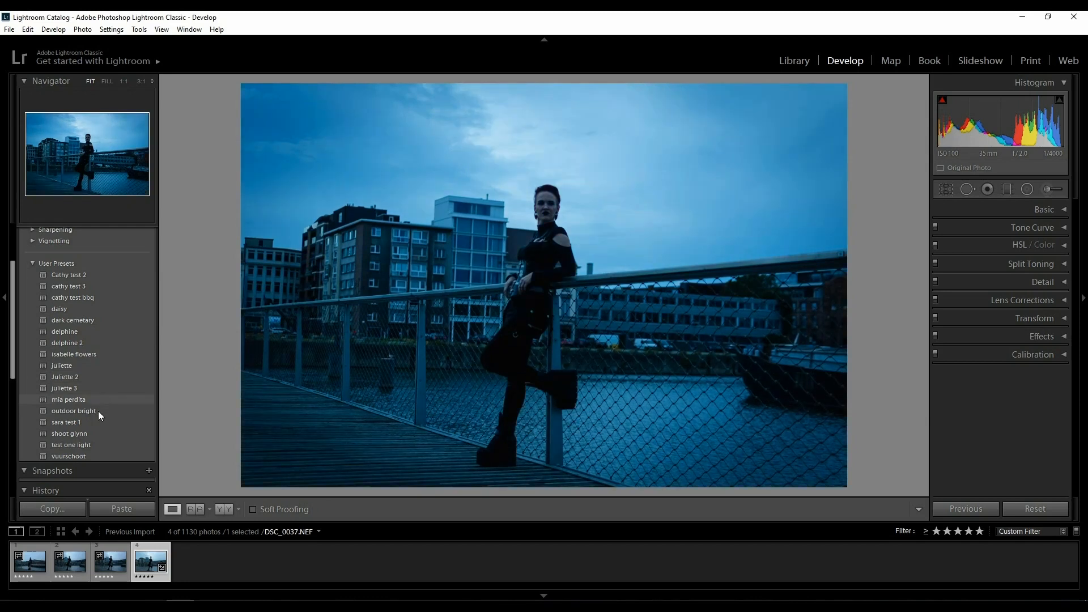
{"action": "left_click", "coordinate": [97, 410]}
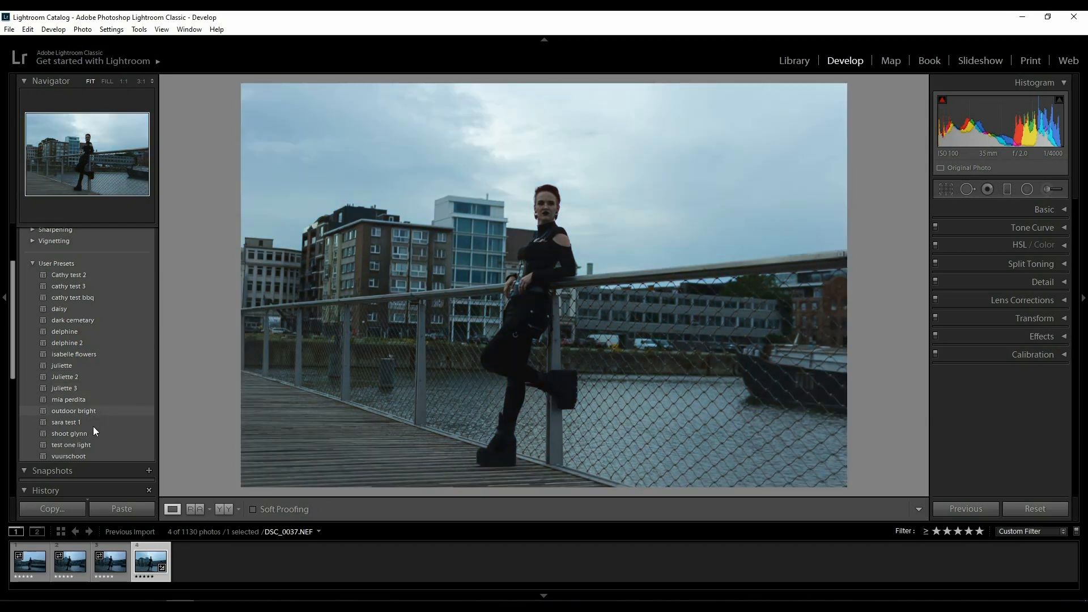
{"action": "left_click", "coordinate": [93, 425]}
{"action": "left_click", "coordinate": [95, 433]}
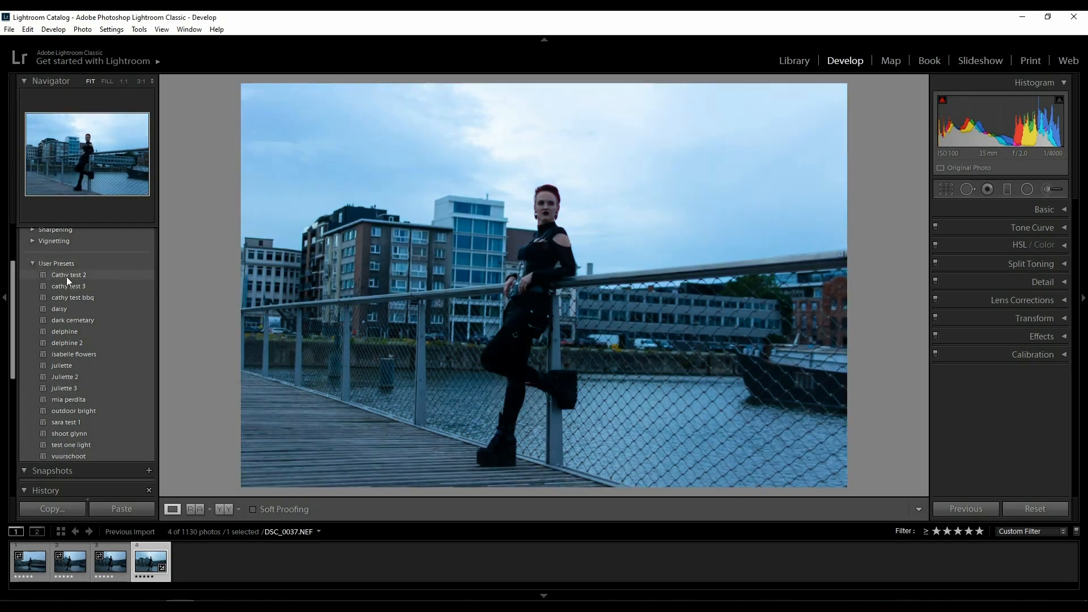
- Collapse the User Presets group and the edit history
{"action": "left_click", "coordinate": [32, 263]}
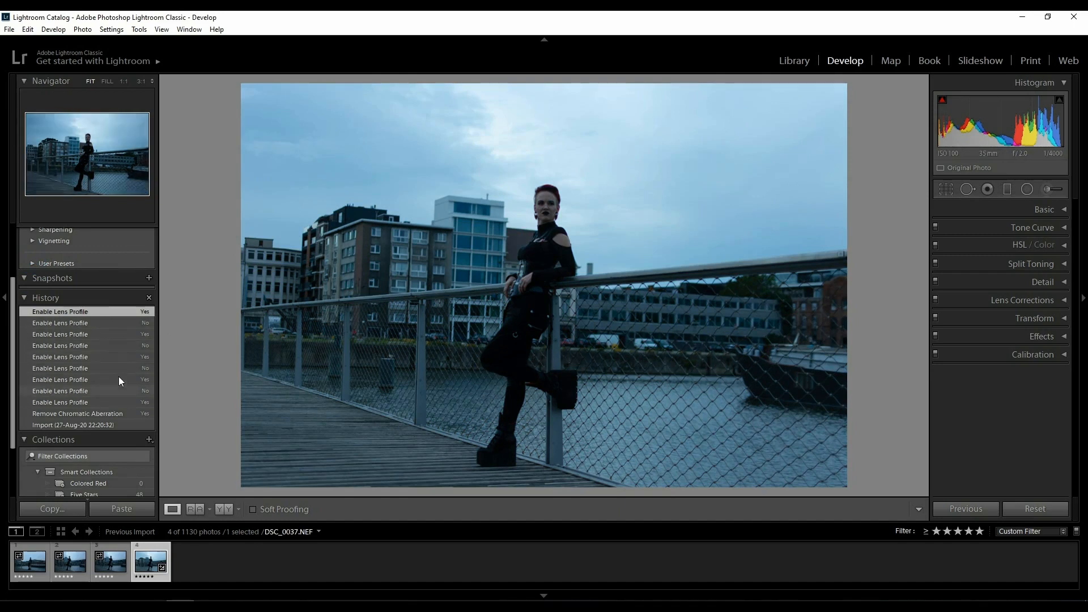
{"action": "scroll", "coordinate": [116, 368], "scroll_direction": "down", "scroll_amount": 3}
{"action": "scroll", "coordinate": [107, 353], "scroll_direction": "up", "scroll_amount": 6}
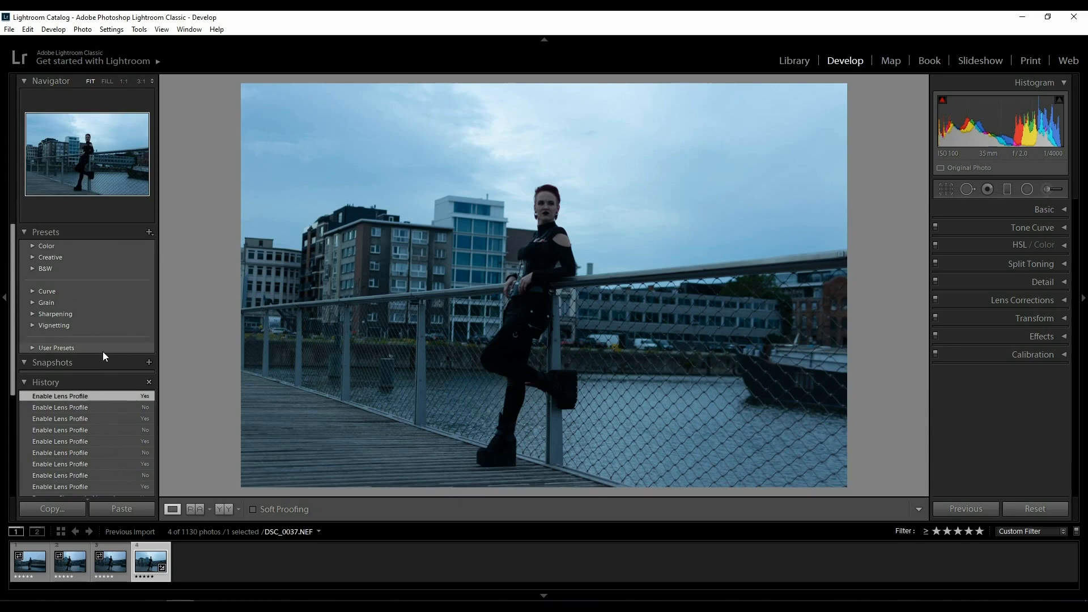
{"action": "left_click", "coordinate": [23, 383]}
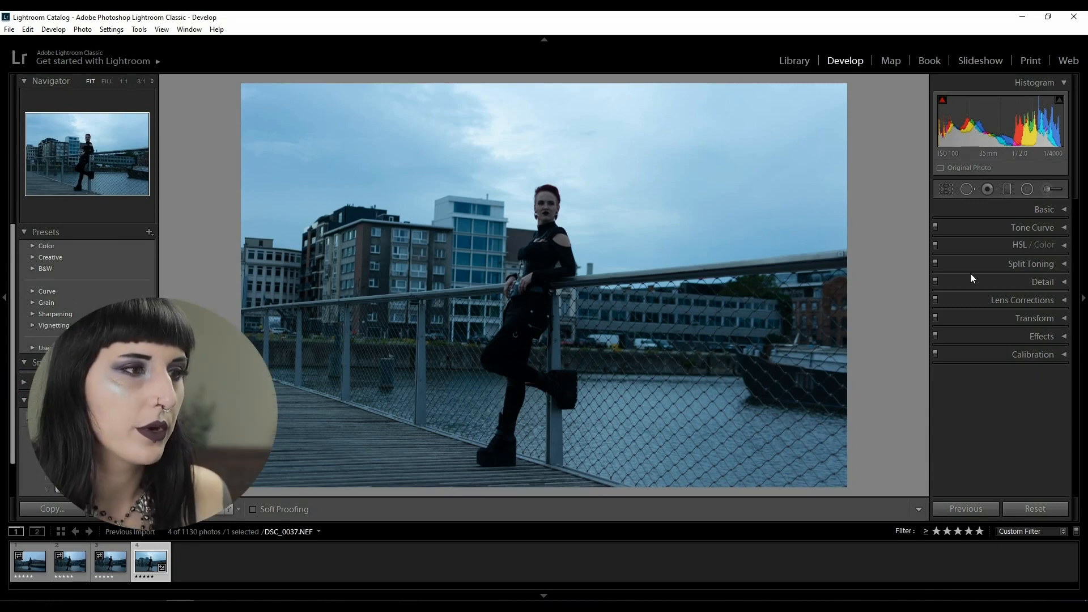
- Expand the Tone Curve settings and switch from region sliders to point curve editing
{"action": "left_click", "coordinate": [1063, 210]}
{"action": "left_click", "coordinate": [1064, 211]}
{"action": "left_click", "coordinate": [1060, 228]}
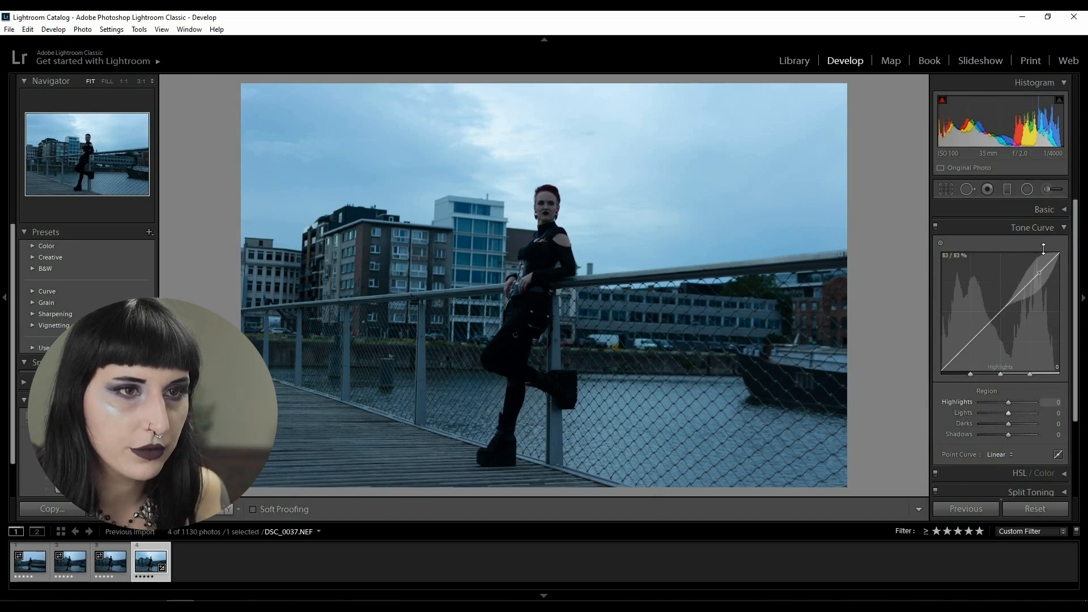
{"action": "left_click", "coordinate": [1001, 313]}
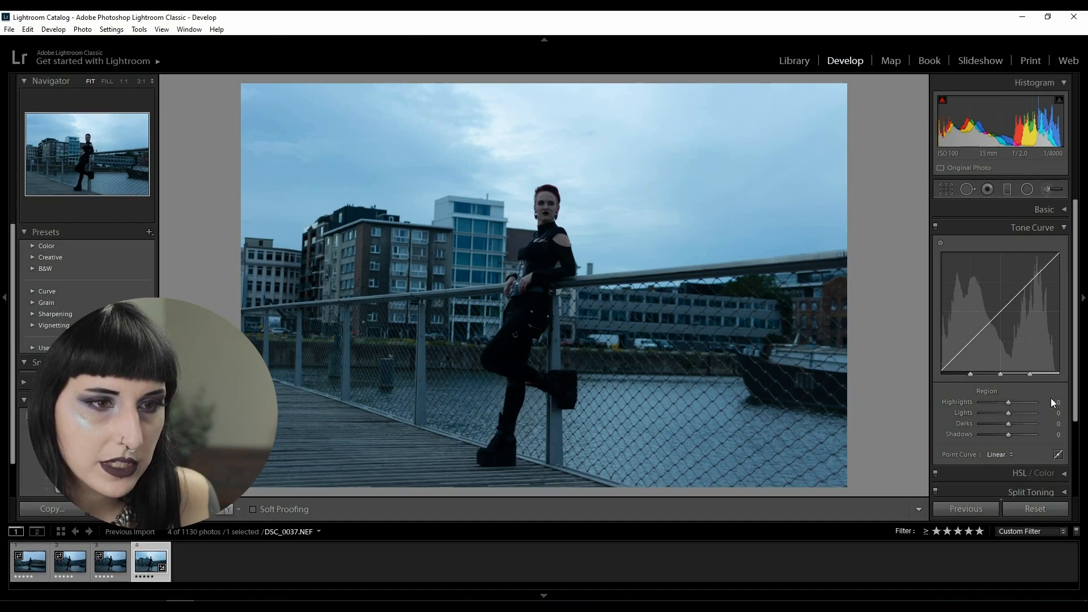
{"action": "left_click", "coordinate": [1057, 456]}
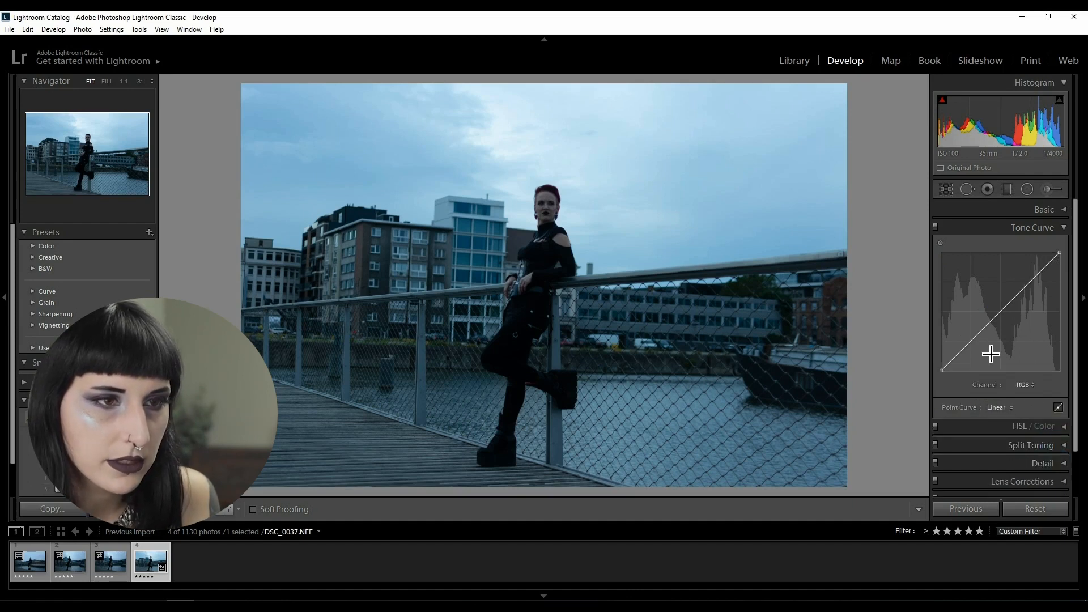
- Add midtone, highlight and shadow control points to the RGB point curve
{"action": "left_click", "coordinate": [1002, 313]}
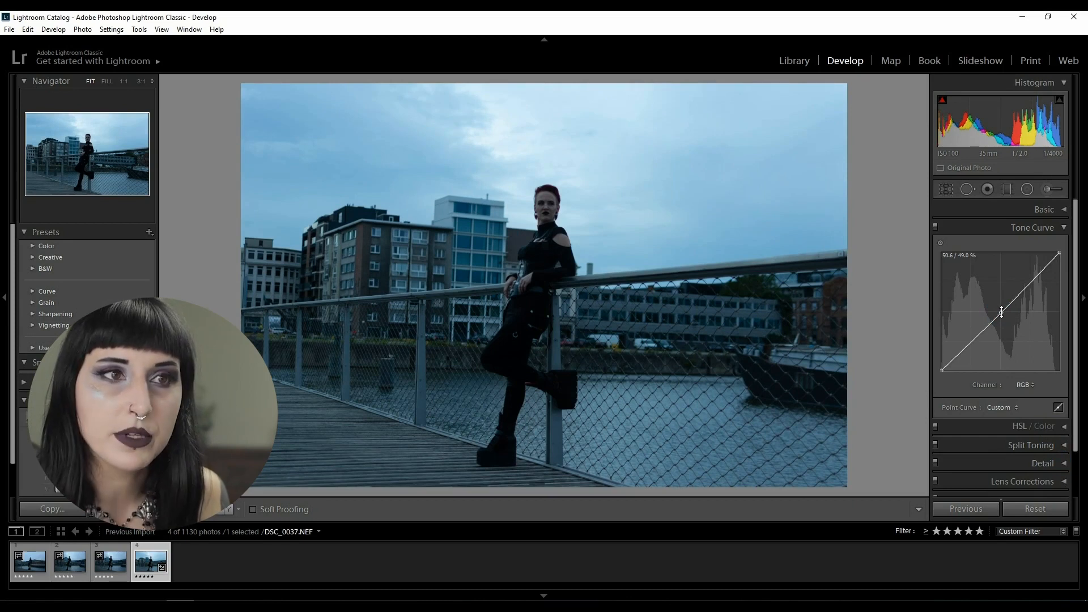
{"action": "left_click", "coordinate": [1033, 282]}
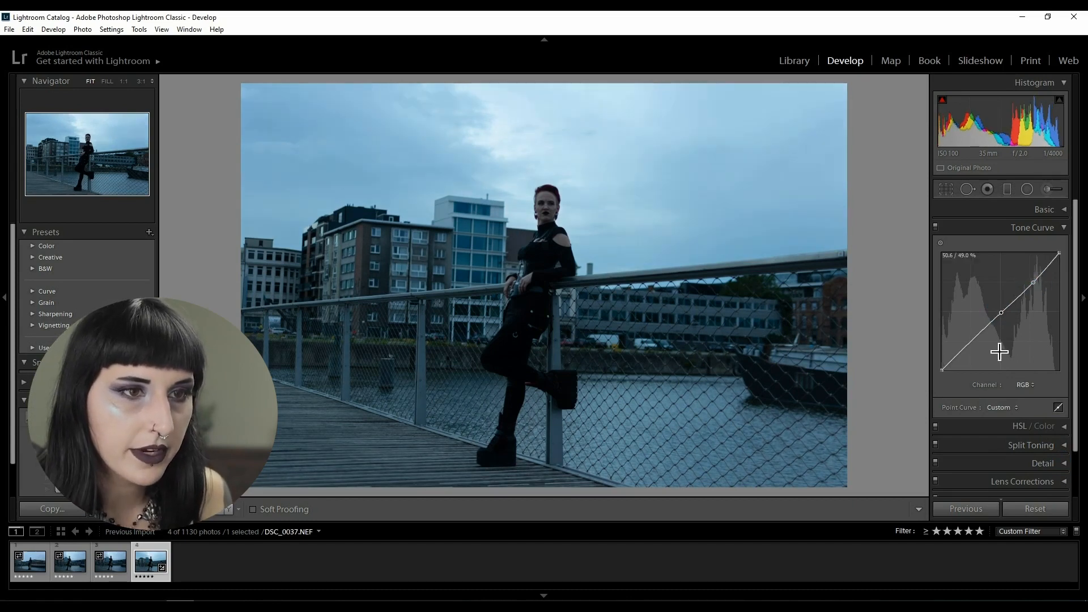
{"action": "left_click", "coordinate": [970, 342]}
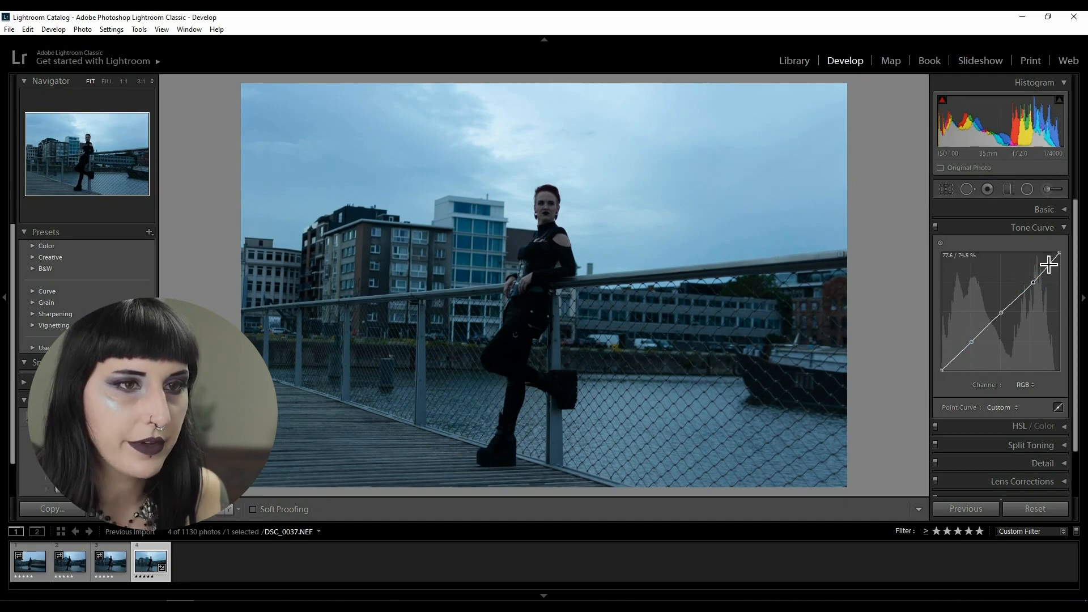
- Shape the RGB curve by lowering its white end slightly, lifting the shadow point and adjusting the black end, then collapse Tone Curve
{"action": "left_click_drag", "start_coordinate": [1061, 256], "coordinate": [1037, 278]}
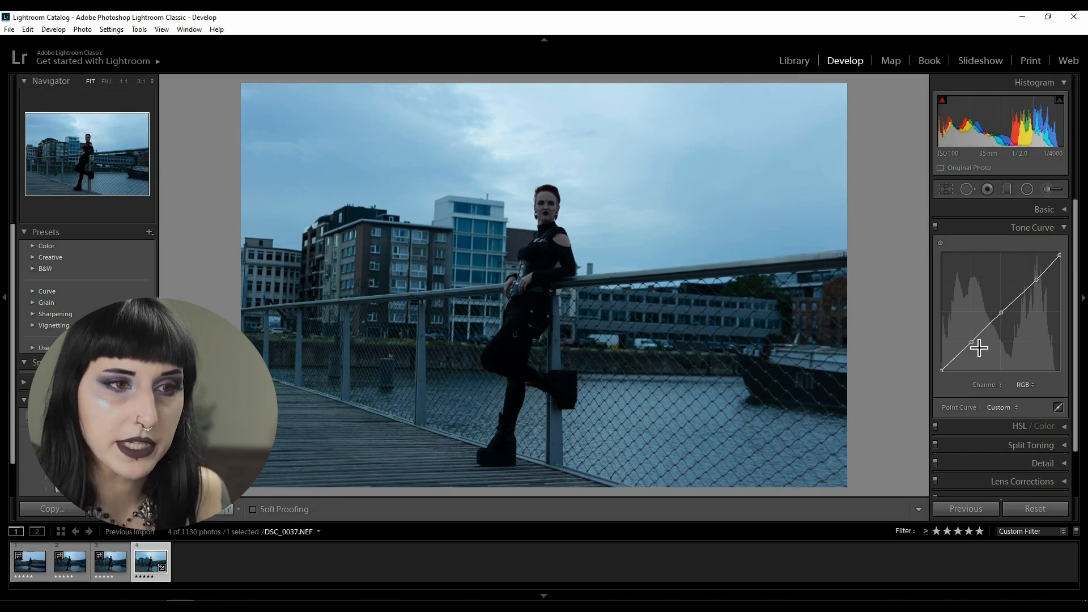
{"action": "left_click_drag", "start_coordinate": [972, 343], "coordinate": [969, 337]}
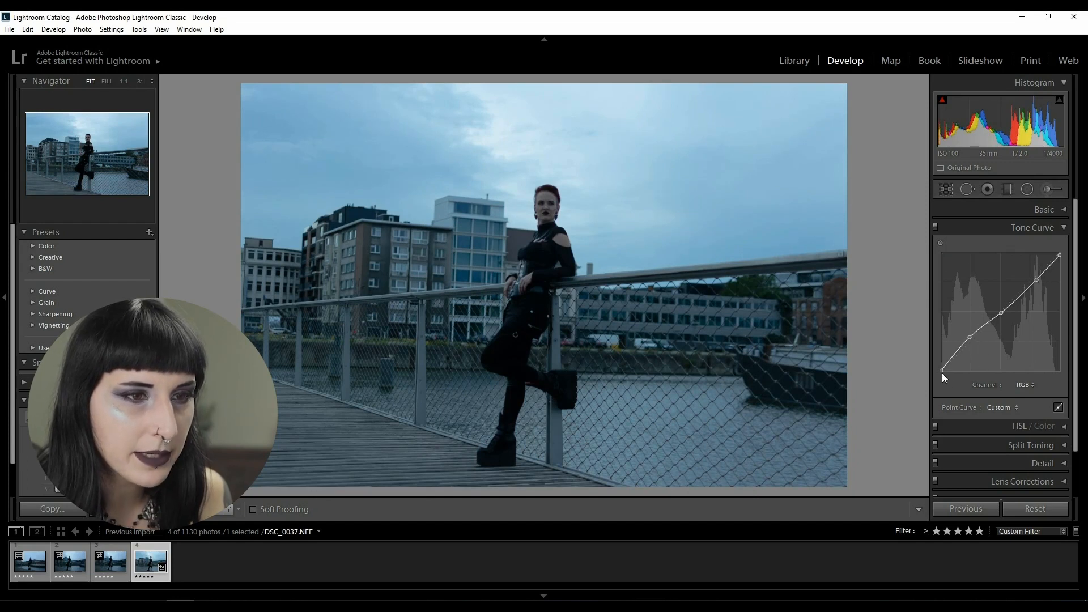
{"action": "mouse_move", "coordinate": [941, 371]}
{"action": "left_mouse_down"}
{"action": "mouse_move", "coordinate": [933, 359]}
{"action": "mouse_move", "coordinate": [935, 383]}
{"action": "mouse_move", "coordinate": [931, 367]}
{"action": "mouse_move", "coordinate": [941, 373]}
{"action": "left_mouse_up"}
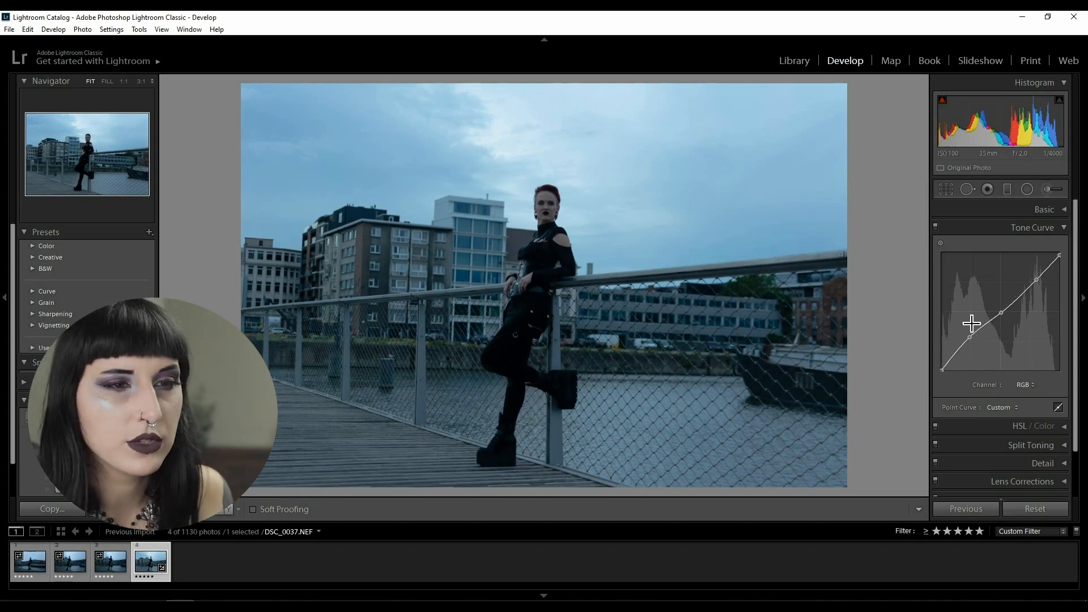
{"action": "left_click", "coordinate": [1063, 229]}
- In the Basic settings, try a much cooler temperature, reset it, and set the Tint to +32
{"action": "left_click", "coordinate": [1057, 209]}
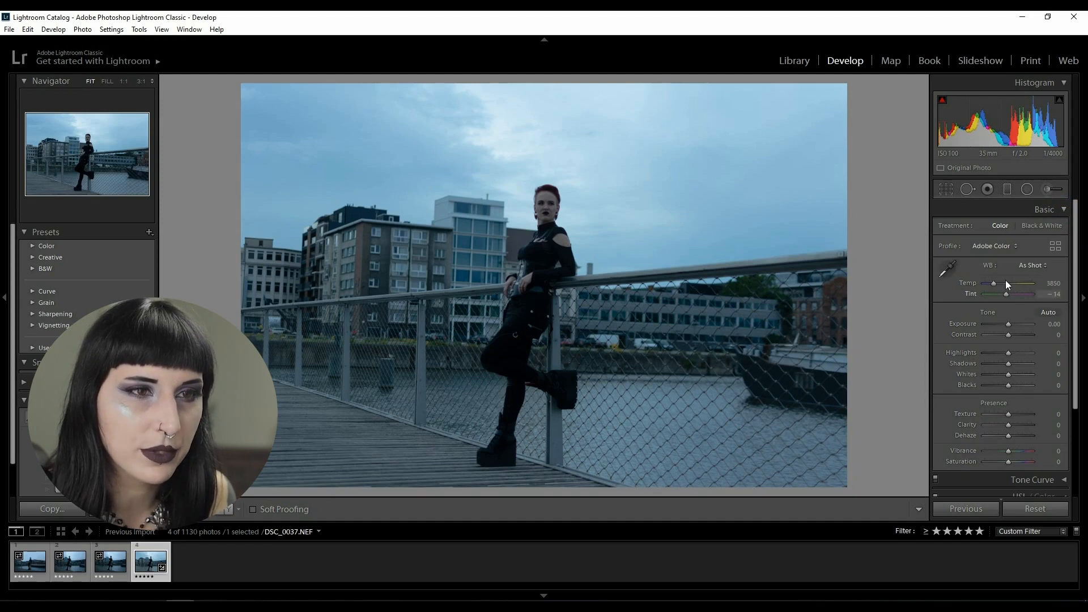
{"action": "left_click_drag", "start_coordinate": [994, 283], "coordinate": [944, 290]}
{"action": "double_click", "coordinate": [983, 283]}
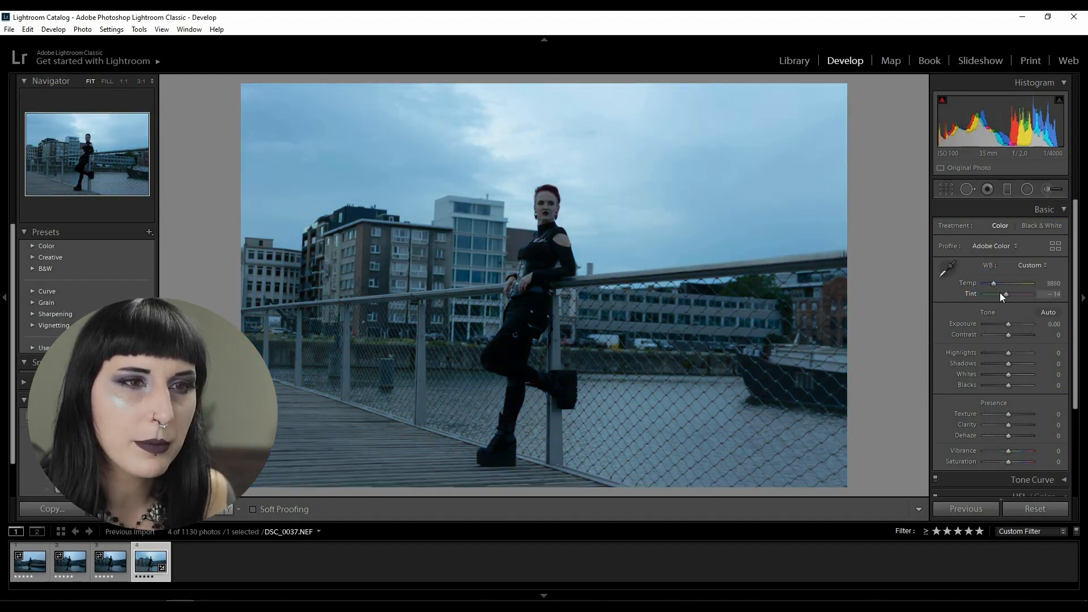
{"action": "left_click_drag", "start_coordinate": [1003, 293], "coordinate": [1014, 294]}
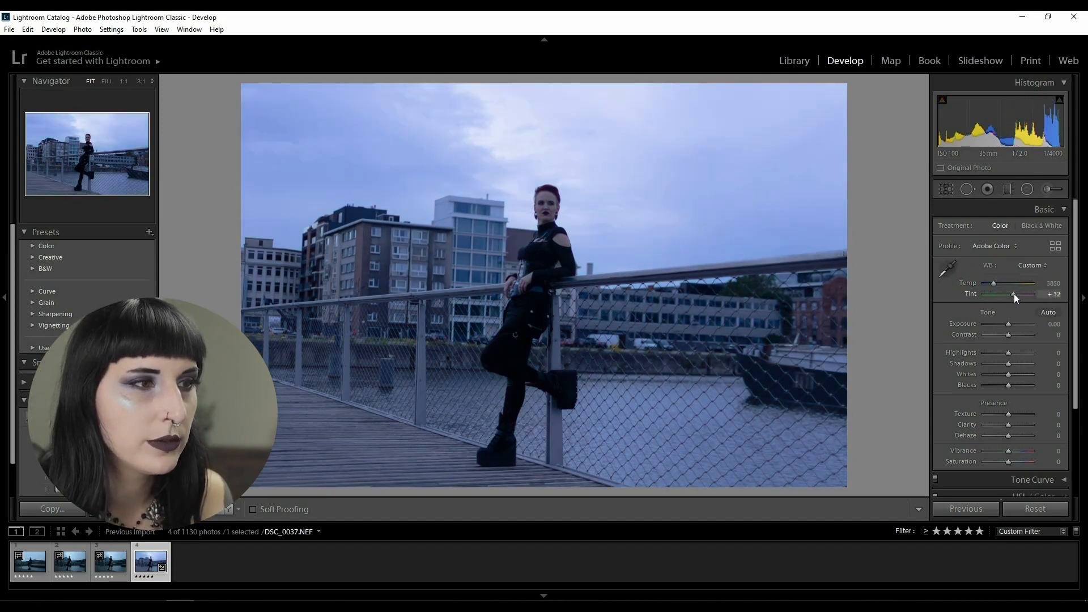
- Reset the Tint to −14 and set Contrast to +7 in the Basic settings
{"action": "double_click", "coordinate": [1012, 295]}
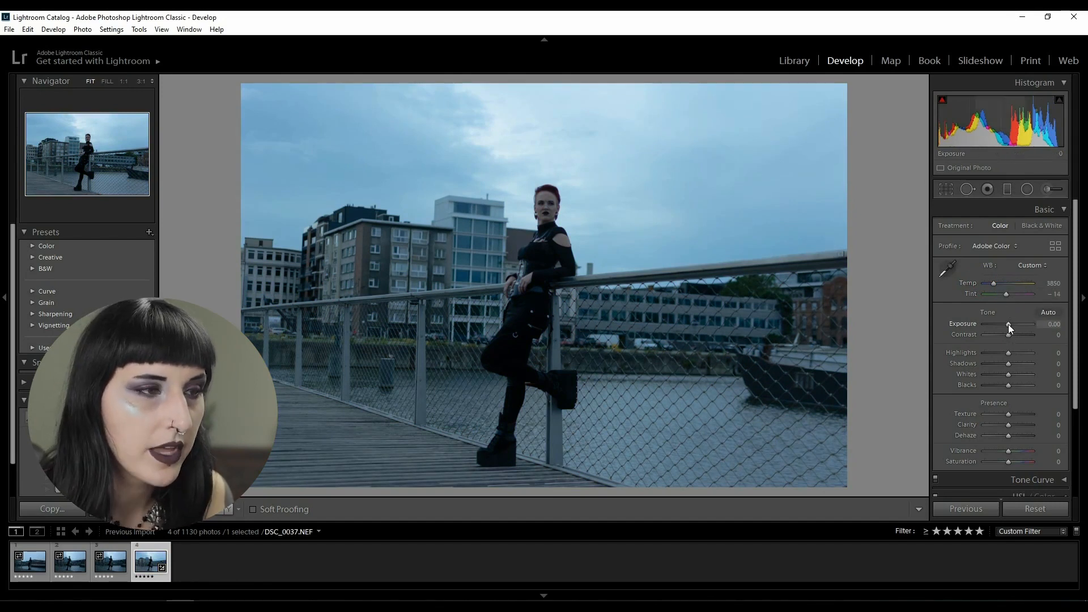
{"action": "left_click_drag", "start_coordinate": [1008, 324], "coordinate": [1010, 339]}
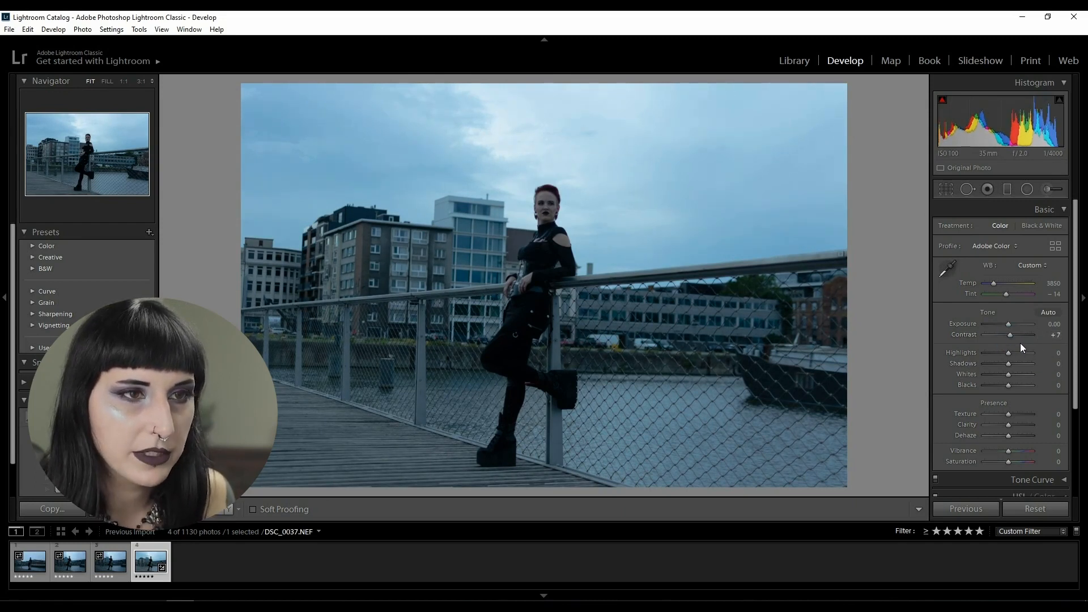
- Crop the photo tighter at its original aspect ratio, shifting the frame to bring the model closer to the left third line
{"action": "left_click", "coordinate": [944, 192]}
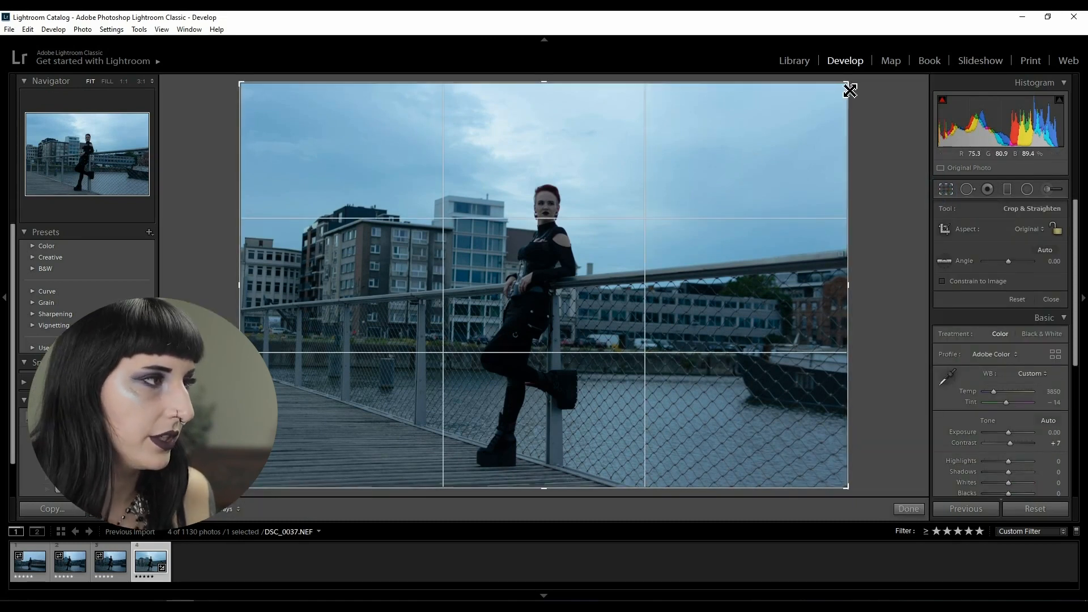
{"action": "left_click_drag", "start_coordinate": [850, 91], "coordinate": [812, 109]}
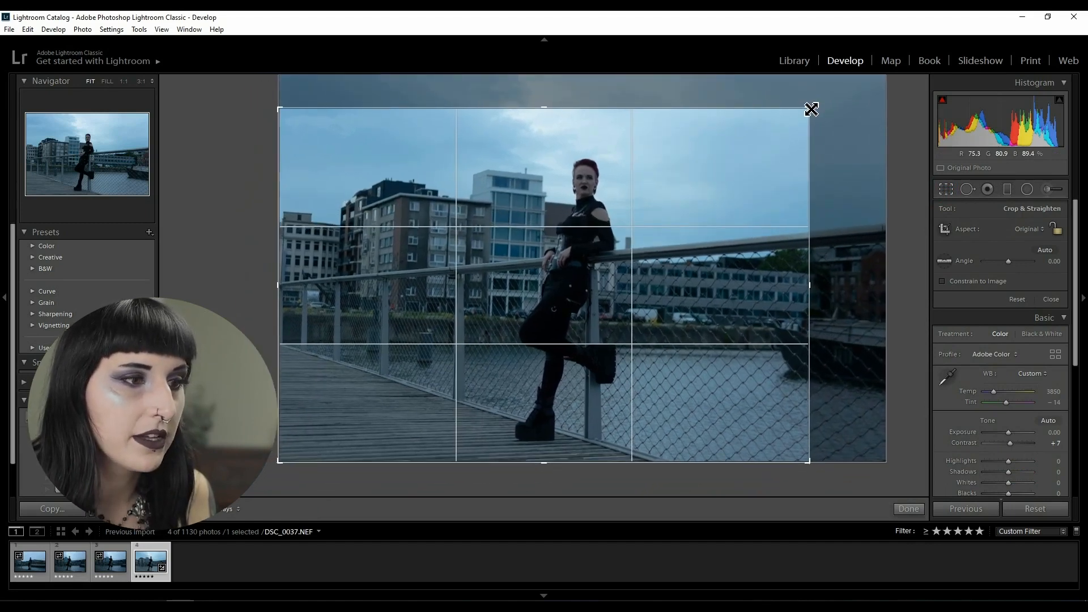
{"action": "left_click_drag", "start_coordinate": [633, 172], "coordinate": [519, 188]}
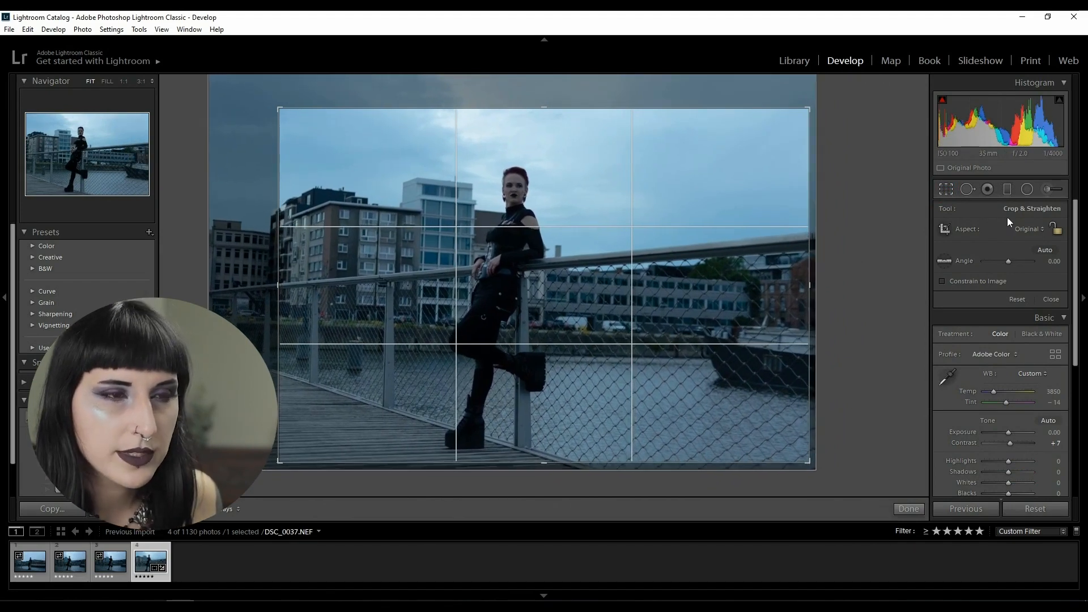
- Collapse the Basic settings, expand Transform and try the Auto Upright correction
{"action": "left_click", "coordinate": [1061, 315]}
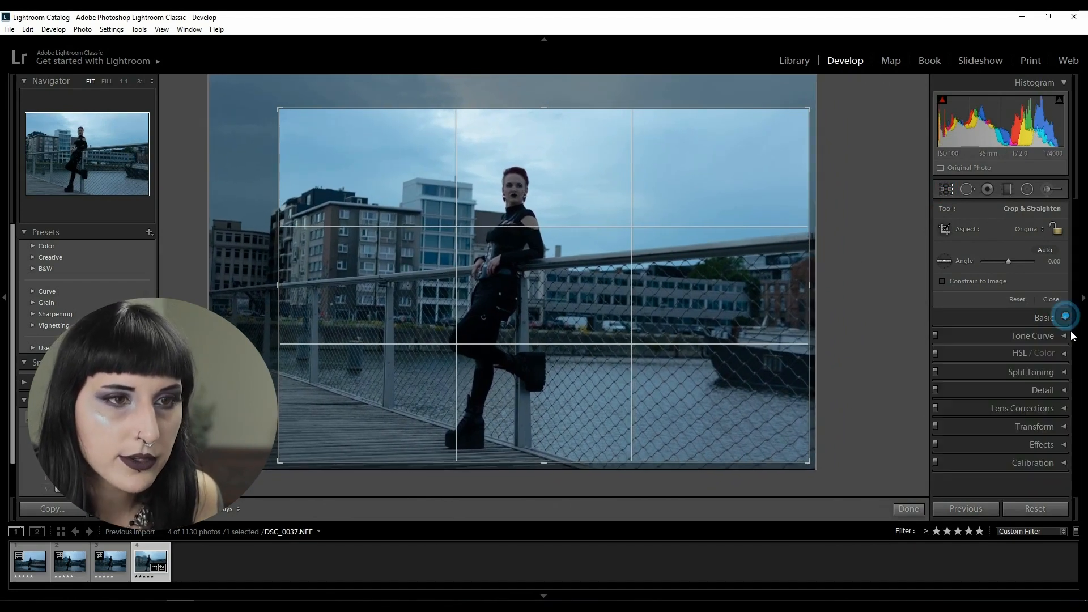
{"action": "left_click", "coordinate": [1025, 426]}
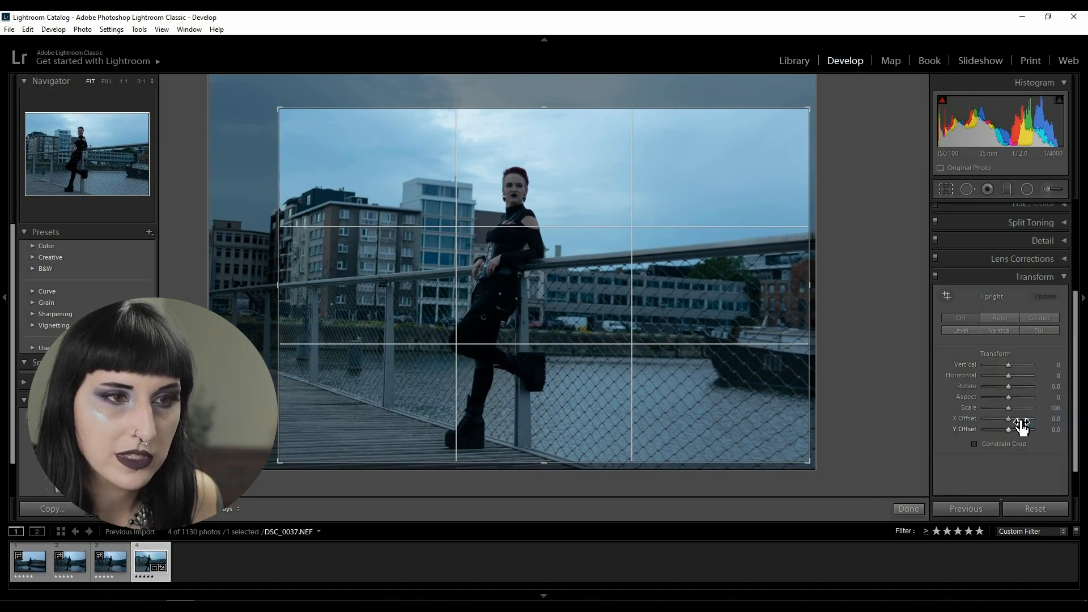
{"action": "left_click", "coordinate": [997, 317]}
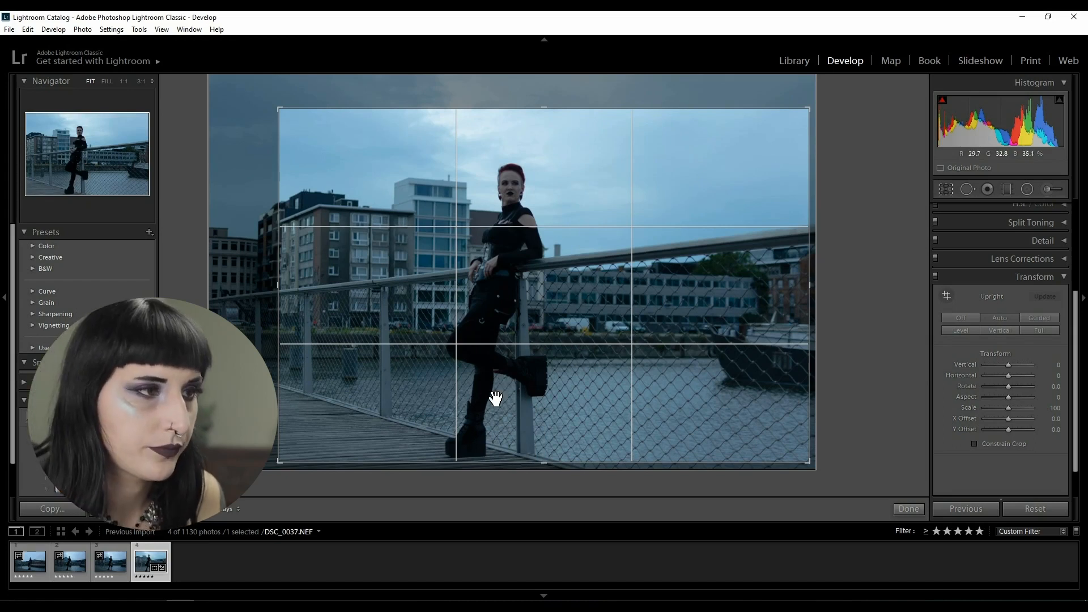
- Tighten the crop further and reposition the photo so the model stands along the left third line
{"action": "left_click_drag", "start_coordinate": [494, 305], "coordinate": [485, 304]}
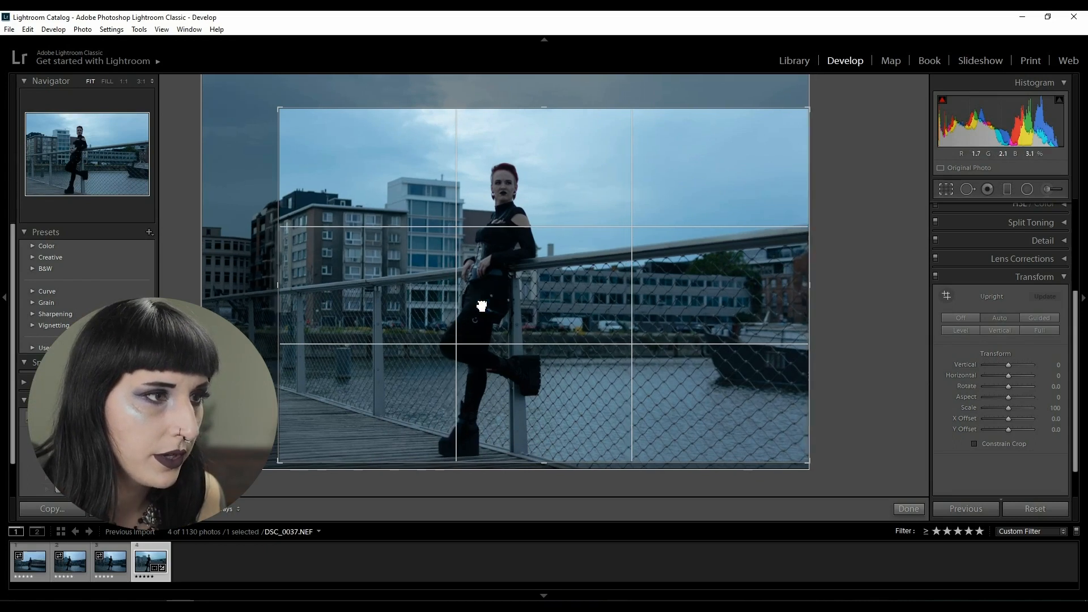
{"action": "left_click_drag", "start_coordinate": [279, 109], "coordinate": [299, 123]}
{"action": "left_click_drag", "start_coordinate": [279, 194], "coordinate": [281, 192]}
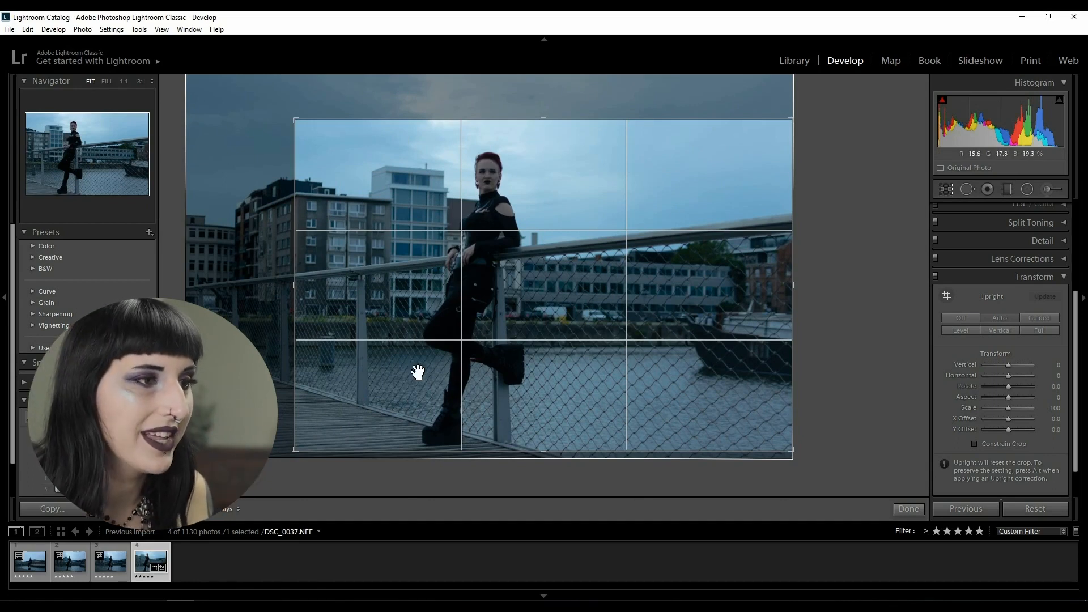
{"action": "left_click_drag", "start_coordinate": [483, 291], "coordinate": [476, 294]}
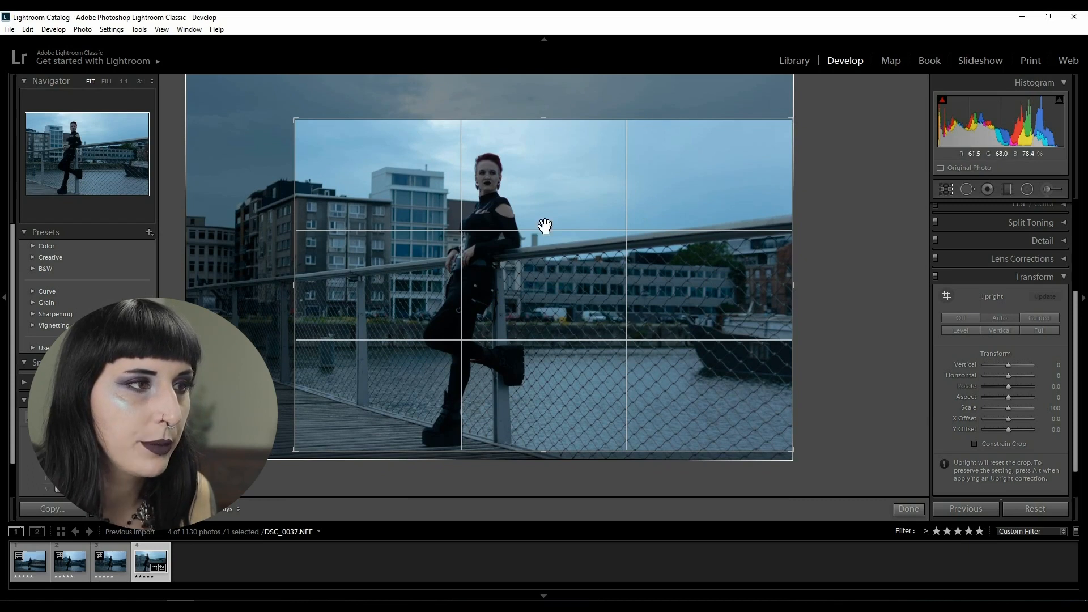
{"action": "left_click_drag", "start_coordinate": [484, 239], "coordinate": [480, 231]}
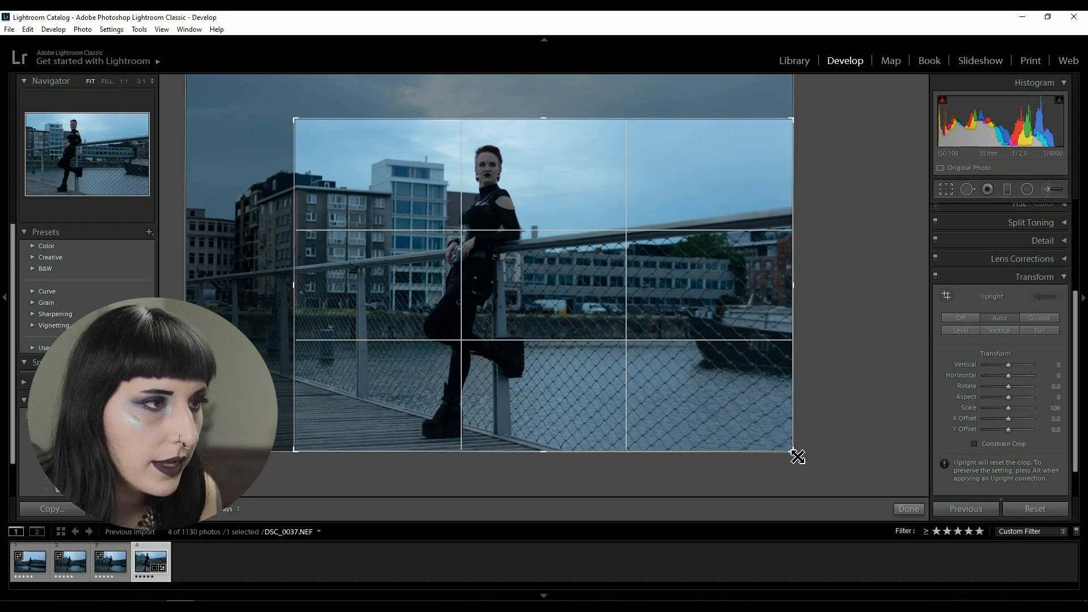
- Fine-tune the crop's size and position, apply it, and compare the photo side by side before and after editing
{"action": "left_click_drag", "start_coordinate": [298, 122], "coordinate": [245, 102]}
{"action": "mouse_move", "coordinate": [376, 196]}
{"action": "left_mouse_down"}
{"action": "mouse_move", "coordinate": [403, 199]}
{"action": "mouse_move", "coordinate": [388, 203]}
{"action": "left_mouse_up"}
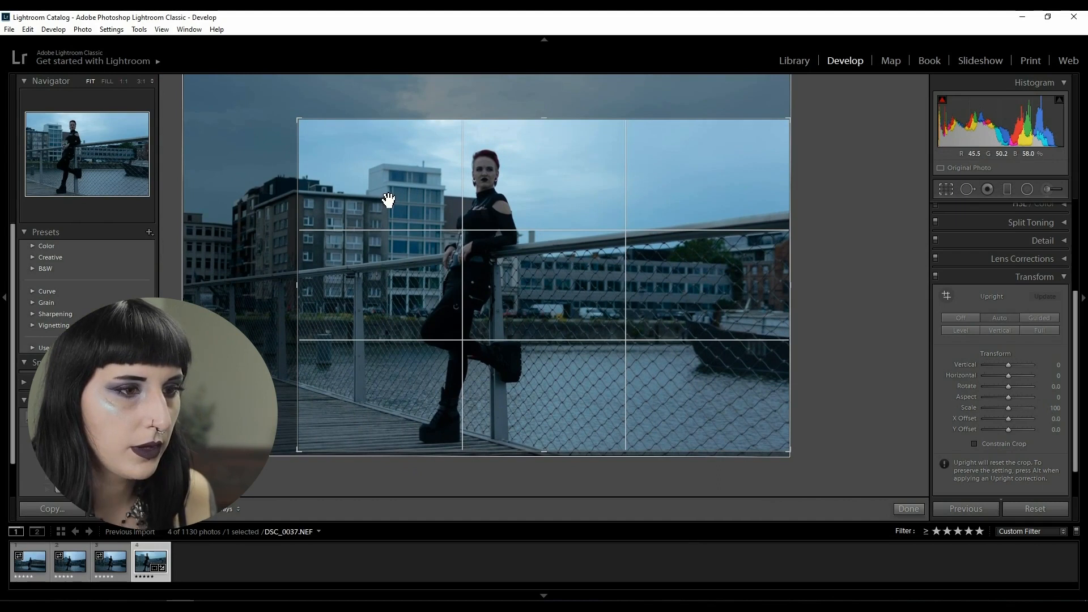
{"action": "key", "text": "Return"}
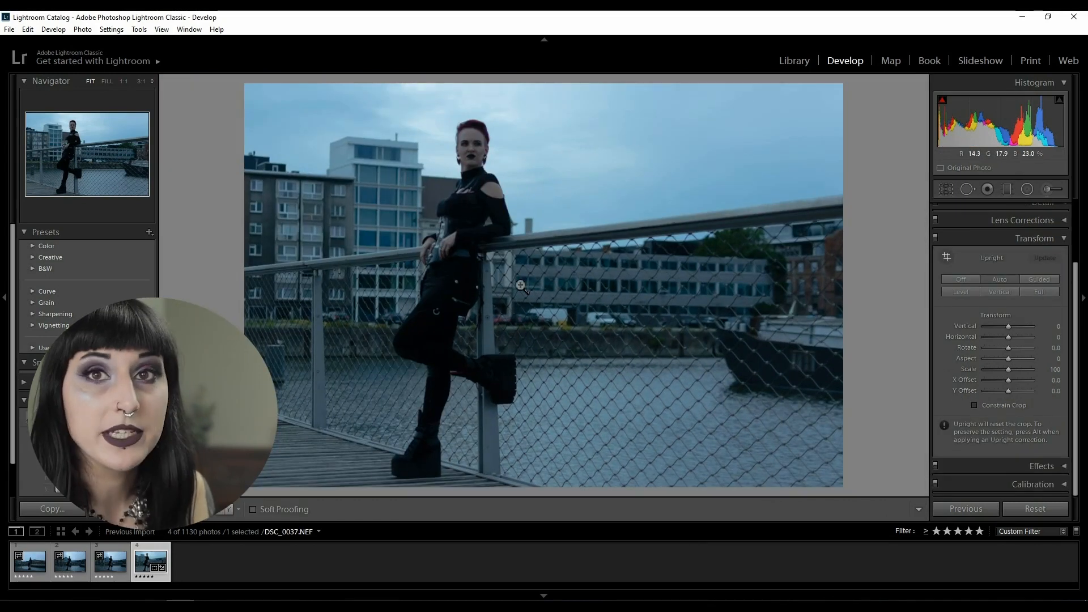
{"action": "key", "text": "y"}
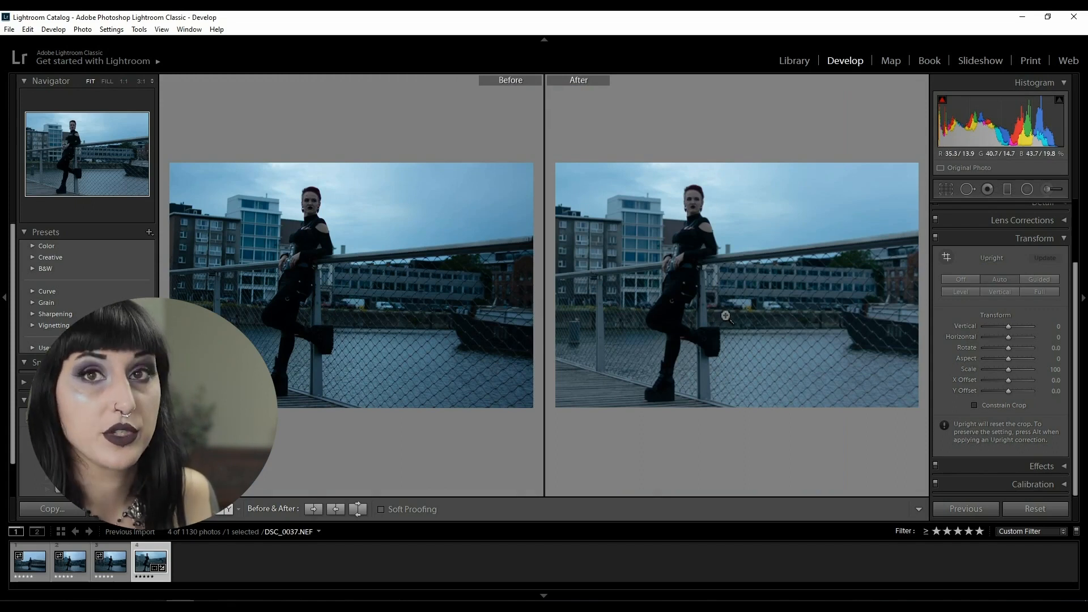
{"action": "key", "text": "y"}
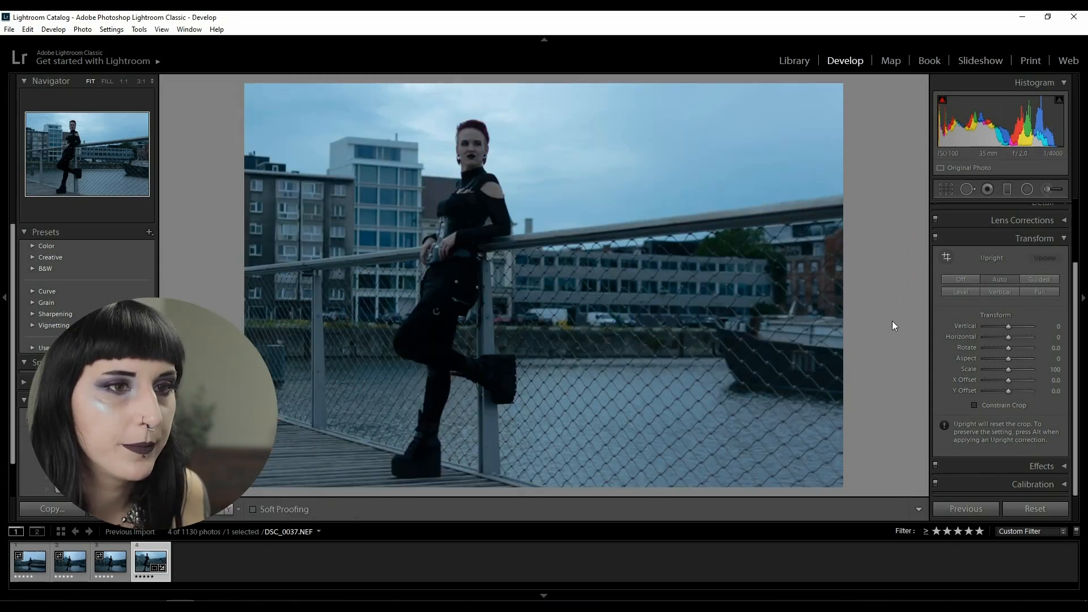
- Return to the Basic settings and set Highlights to −7, Shadows to +2, Whites to −7 and Blacks to +2
{"action": "left_click", "coordinate": [1054, 237]}
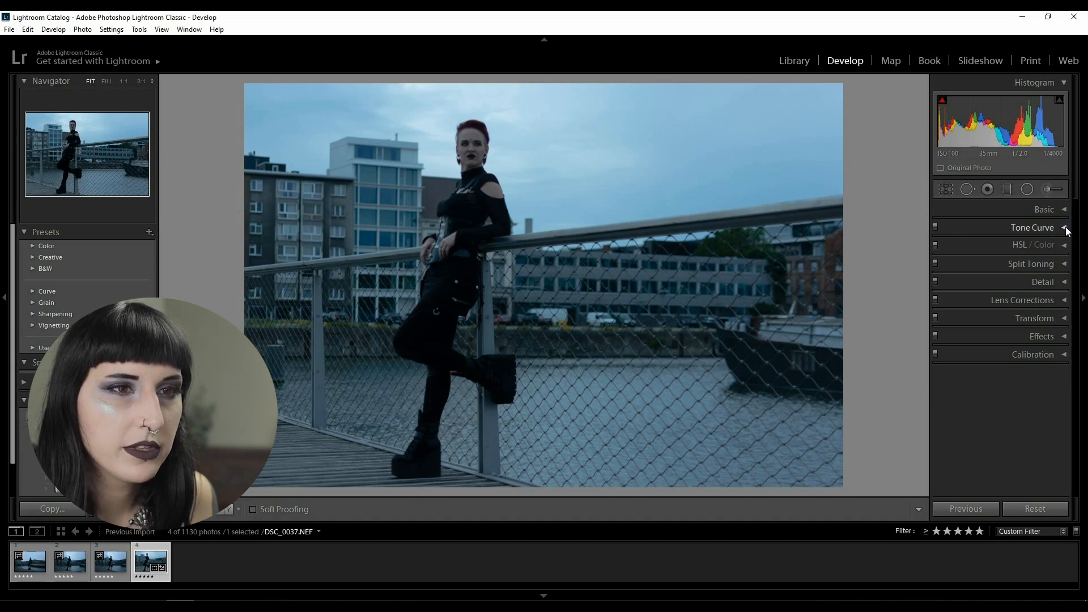
{"action": "left_click", "coordinate": [1064, 228]}
{"action": "left_click", "coordinate": [1059, 226]}
{"action": "left_click", "coordinate": [1059, 210]}
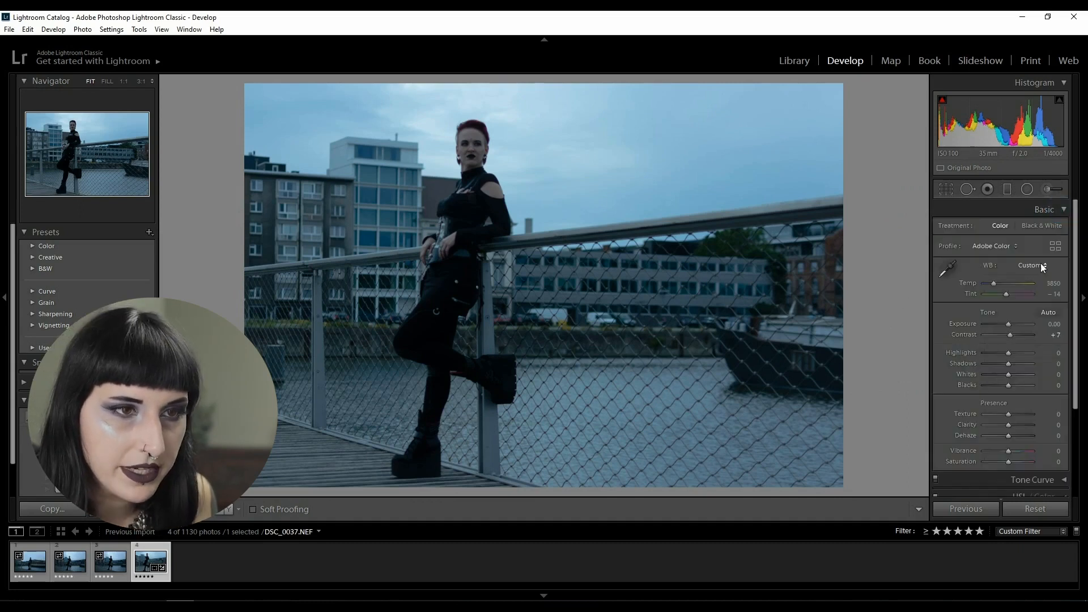
{"action": "mouse_move", "coordinate": [1011, 355]}
{"action": "left_mouse_down"}
{"action": "mouse_move", "coordinate": [970, 353]}
{"action": "mouse_move", "coordinate": [1026, 360]}
{"action": "mouse_move", "coordinate": [937, 358]}
{"action": "mouse_move", "coordinate": [1010, 363]}
{"action": "left_mouse_up"}
{"action": "double_click", "coordinate": [1004, 358]}
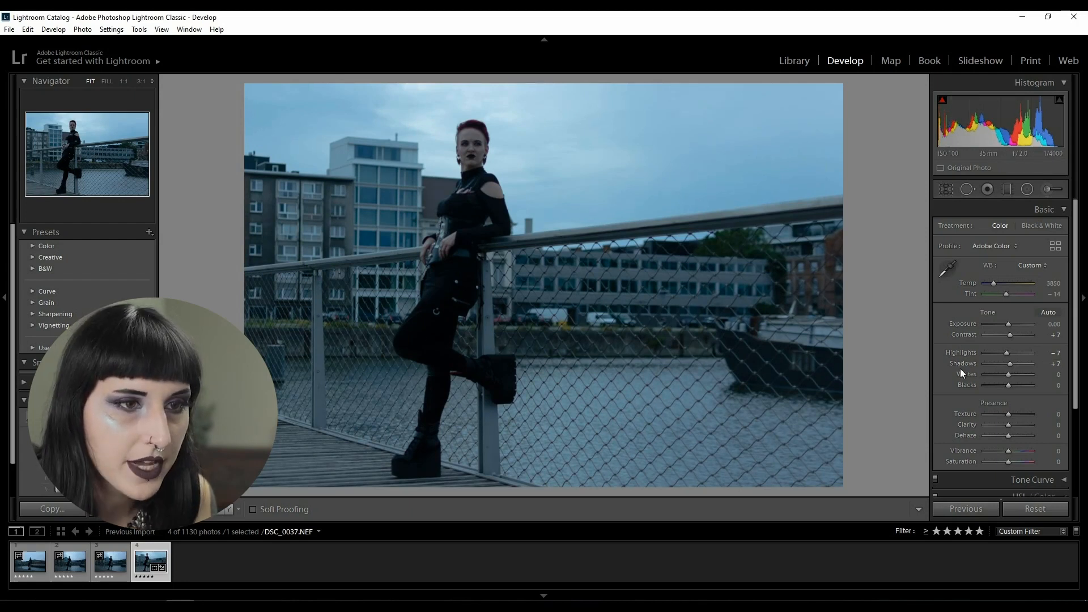
{"action": "mouse_move", "coordinate": [1010, 363]}
{"action": "left_mouse_down"}
{"action": "mouse_move", "coordinate": [1005, 375]}
{"action": "mouse_move", "coordinate": [1022, 374]}
{"action": "mouse_move", "coordinate": [963, 372]}
{"action": "mouse_move", "coordinate": [1032, 378]}
{"action": "mouse_move", "coordinate": [976, 378]}
{"action": "mouse_move", "coordinate": [1004, 380]}
{"action": "left_mouse_up"}
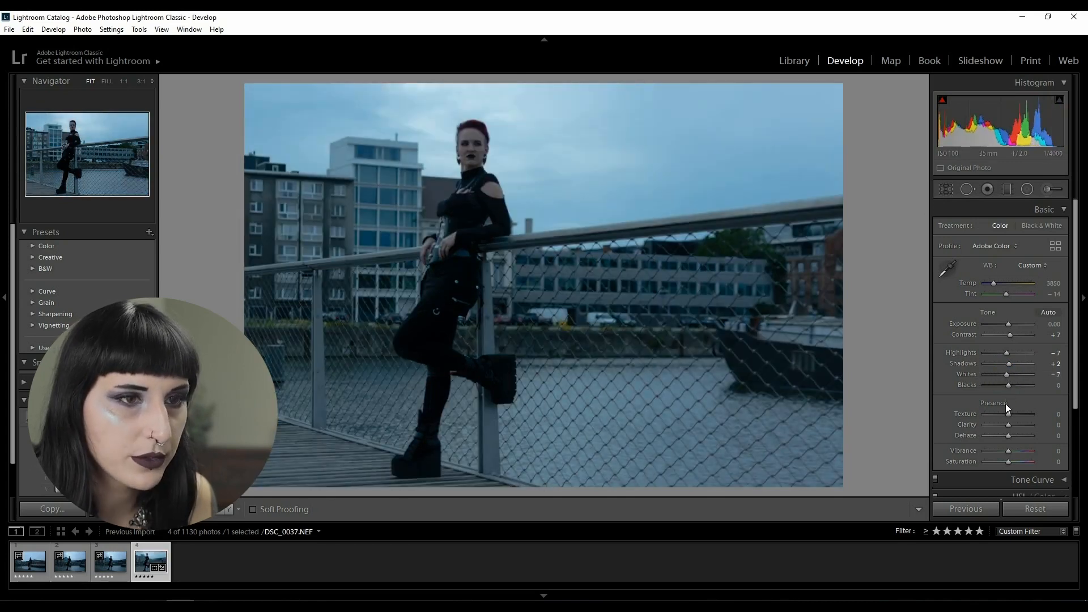
{"action": "left_click_drag", "start_coordinate": [1007, 389], "coordinate": [1008, 387]}
{"action": "double_click", "coordinate": [1008, 385]}
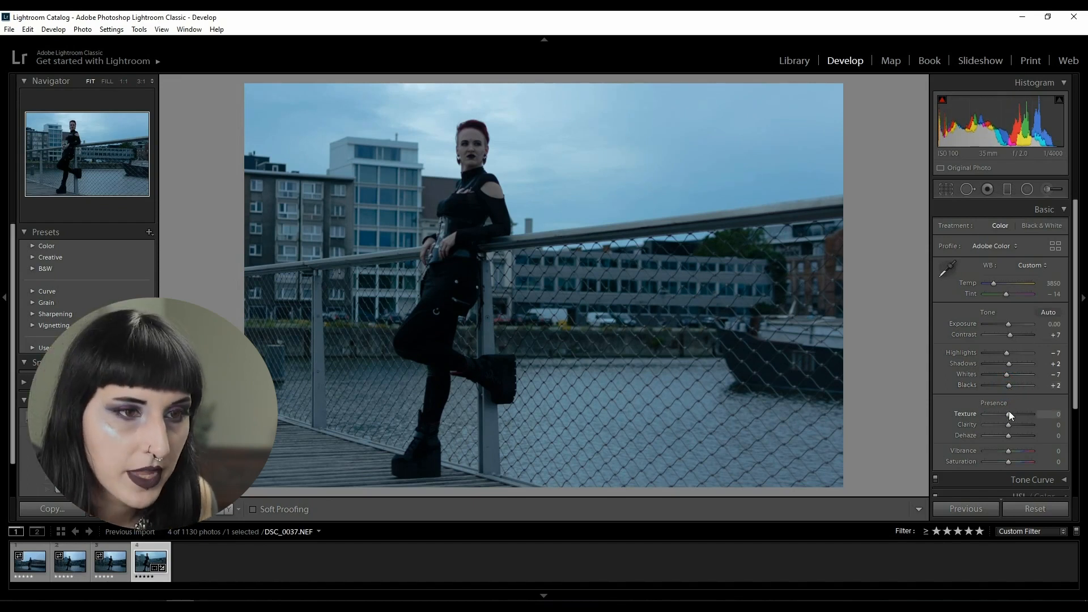
- Set Clarity to +2, Vibrance to +10 and Saturation to +17, leaving Texture and Dehaze at 0
{"action": "mouse_move", "coordinate": [1008, 414]}
{"action": "left_mouse_down"}
{"action": "mouse_move", "coordinate": [950, 413]}
{"action": "mouse_move", "coordinate": [1040, 415]}
{"action": "mouse_move", "coordinate": [959, 406]}
{"action": "mouse_move", "coordinate": [1015, 410]}
{"action": "mouse_move", "coordinate": [1051, 432]}
{"action": "mouse_move", "coordinate": [949, 422]}
{"action": "mouse_move", "coordinate": [1006, 427]}
{"action": "left_mouse_up"}
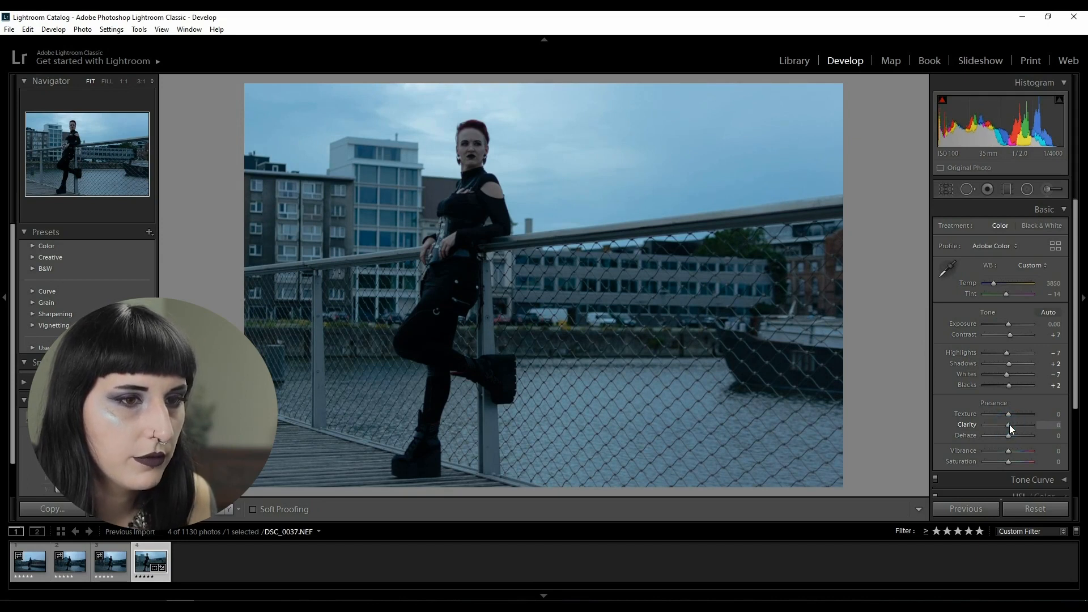
{"action": "left_click", "coordinate": [1009, 424]}
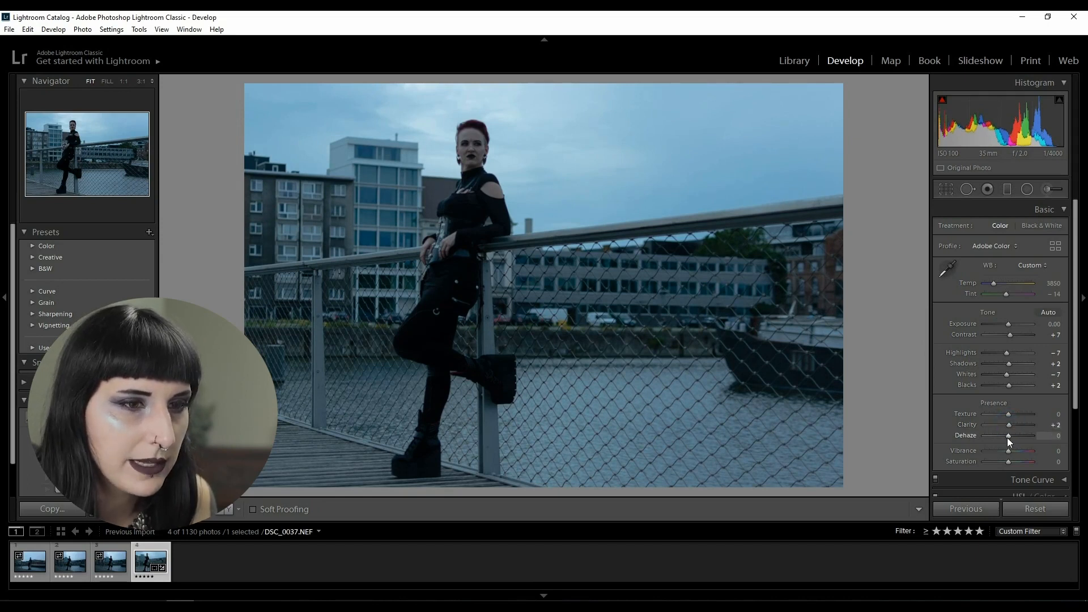
{"action": "mouse_move", "coordinate": [1007, 437]}
{"action": "left_mouse_down"}
{"action": "mouse_move", "coordinate": [963, 432]}
{"action": "mouse_move", "coordinate": [1058, 447]}
{"action": "mouse_move", "coordinate": [952, 443]}
{"action": "mouse_move", "coordinate": [1049, 447]}
{"action": "mouse_move", "coordinate": [1020, 444]}
{"action": "left_mouse_up"}
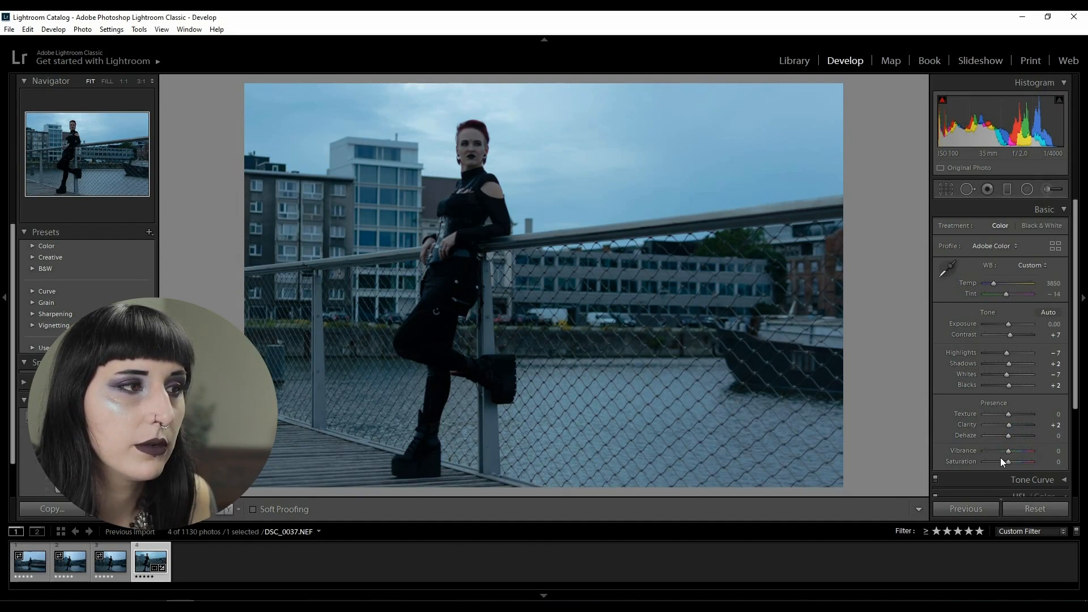
{"action": "mouse_move", "coordinate": [1007, 451]}
{"action": "left_mouse_down"}
{"action": "mouse_move", "coordinate": [1035, 450]}
{"action": "mouse_move", "coordinate": [971, 451]}
{"action": "mouse_move", "coordinate": [1012, 461]}
{"action": "left_mouse_up"}
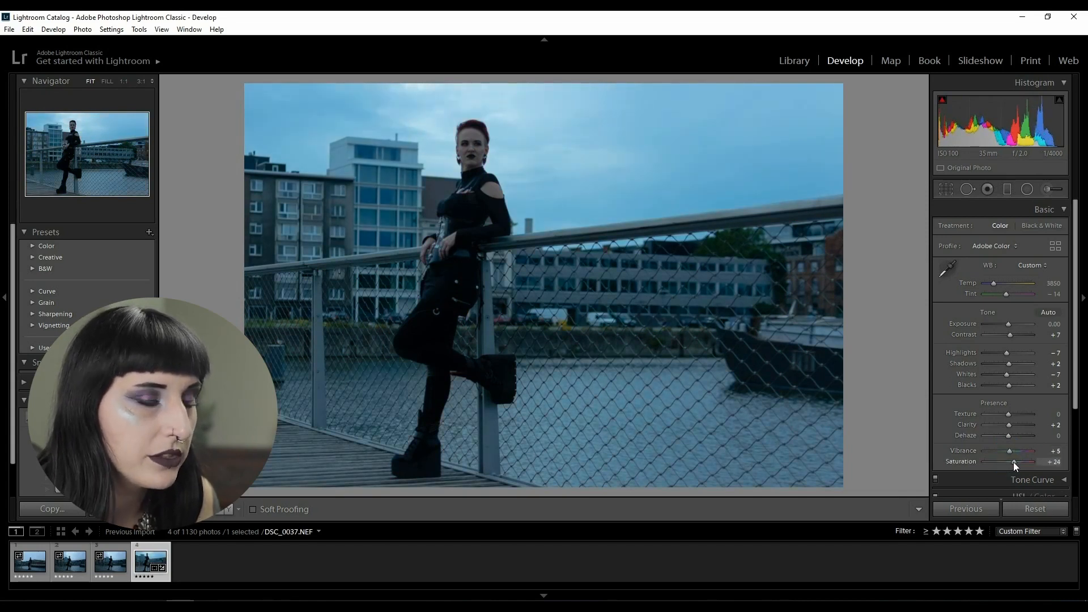
{"action": "left_click_drag", "start_coordinate": [1013, 462], "coordinate": [1011, 458]}
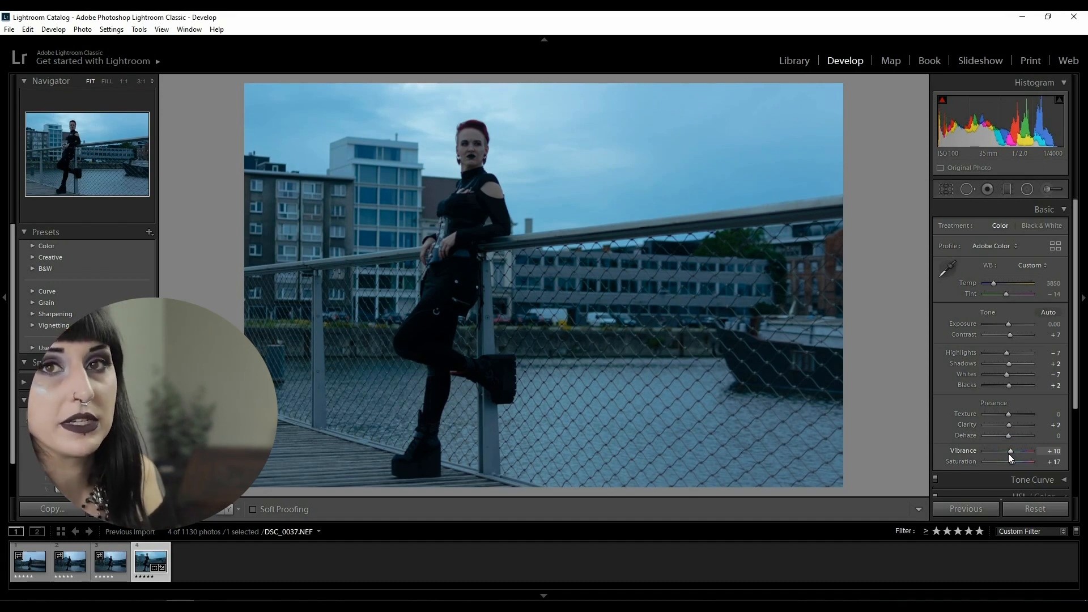
- Adjust the HSL hues: Red −18, Green +24, Aqua +4, Blue +7, Purple +13 and Magenta +20, keeping Yellow at 0
{"action": "left_click", "coordinate": [1063, 210]}
{"action": "left_click", "coordinate": [1064, 228]}
{"action": "left_click", "coordinate": [1064, 227]}
{"action": "left_click", "coordinate": [1064, 248]}
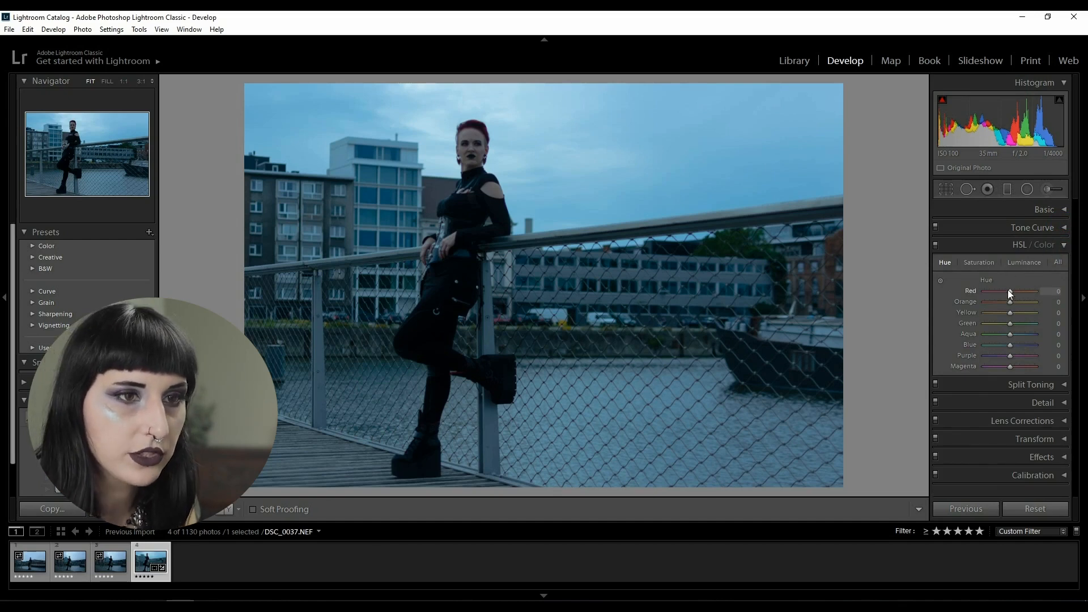
{"action": "left_click_drag", "start_coordinate": [1011, 291], "coordinate": [977, 294]}
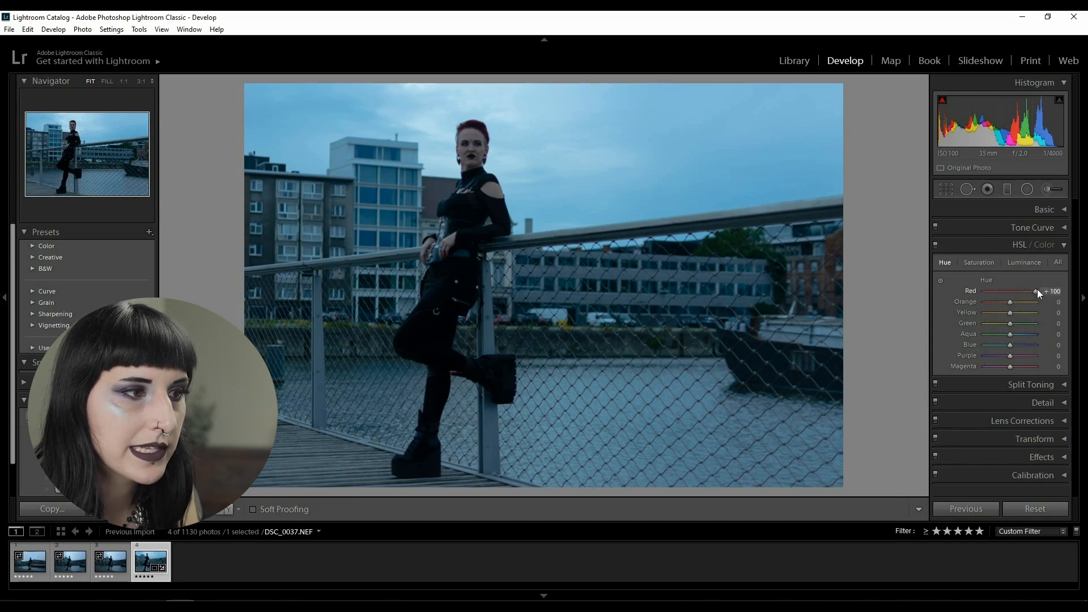
{"action": "left_click_drag", "start_coordinate": [1000, 290], "coordinate": [1027, 315]}
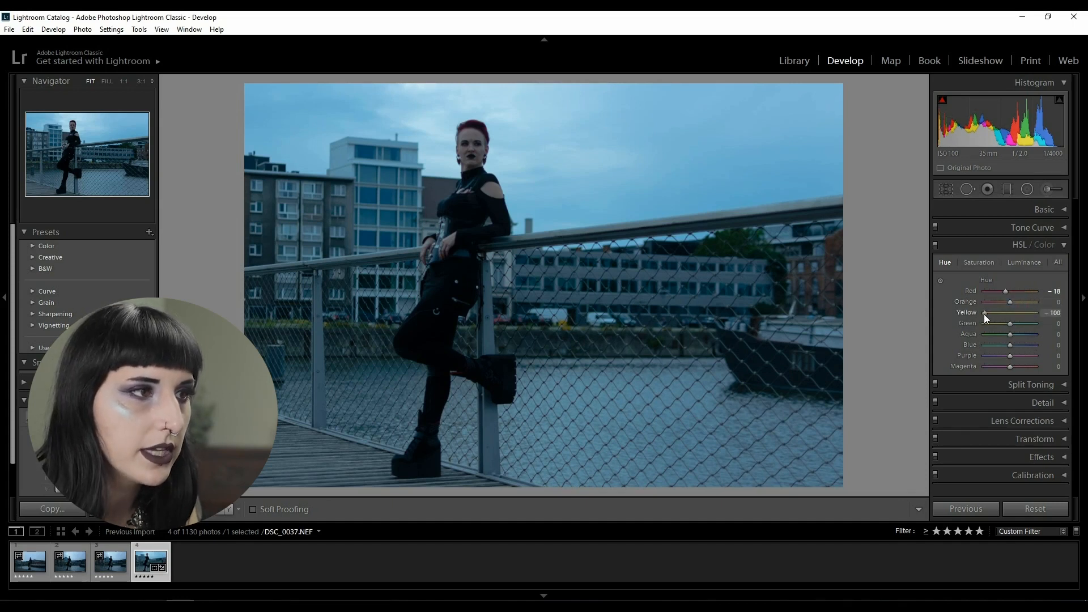
{"action": "double_click", "coordinate": [1021, 313]}
{"action": "left_click_drag", "start_coordinate": [1042, 324], "coordinate": [1022, 363]}
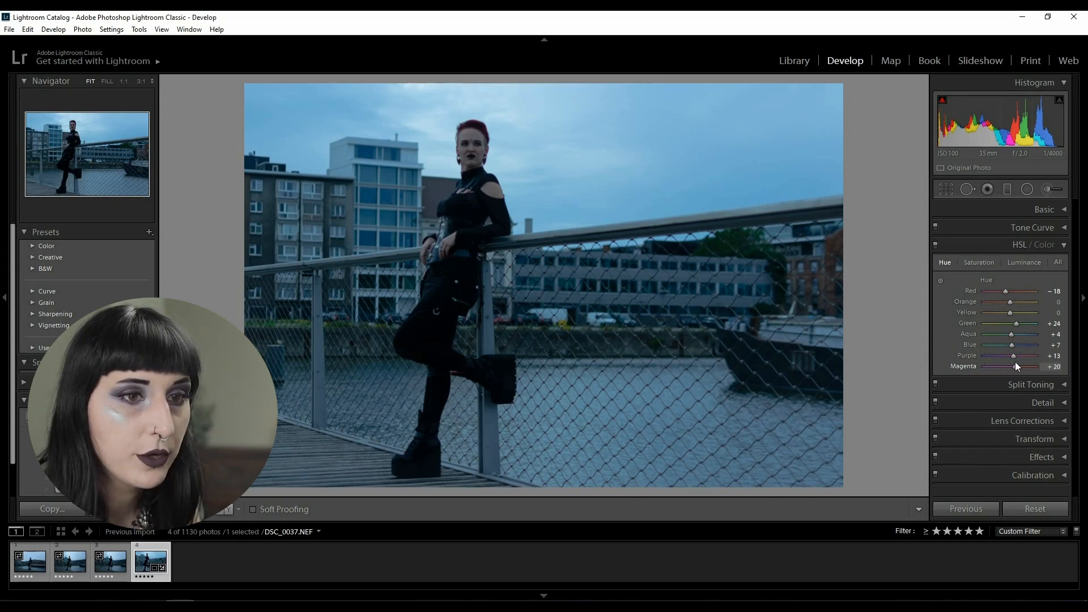
- Adjust the HSL saturation: Red +18, Orange −13, Yellow −13, Green −62, Aqua −64, Blue −18 and Magenta −76, with Purple at 0
{"action": "left_click", "coordinate": [979, 262]}
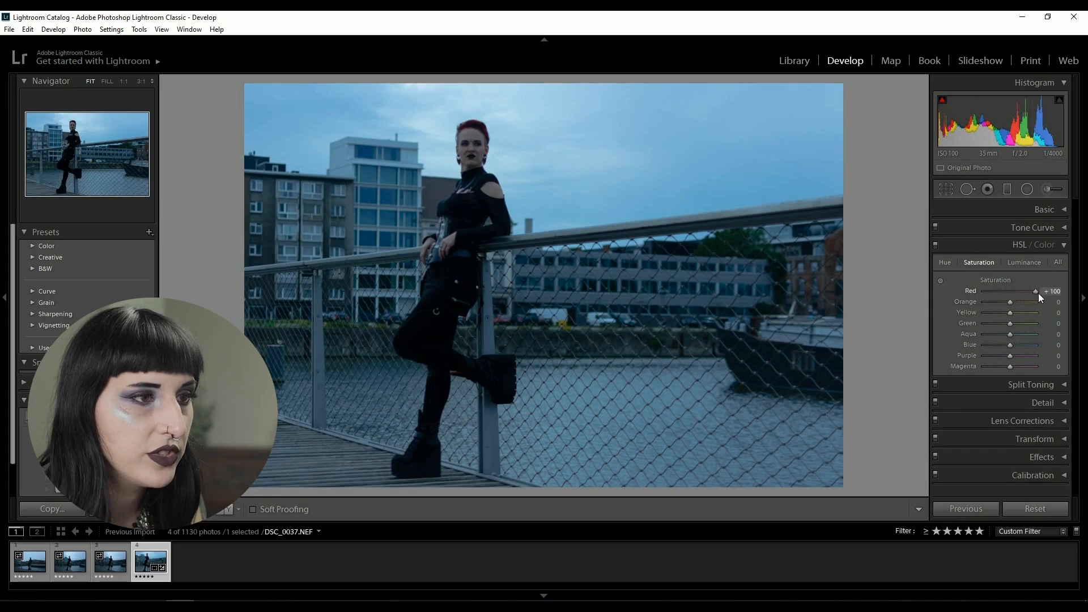
{"action": "left_click_drag", "start_coordinate": [1014, 301], "coordinate": [993, 326]}
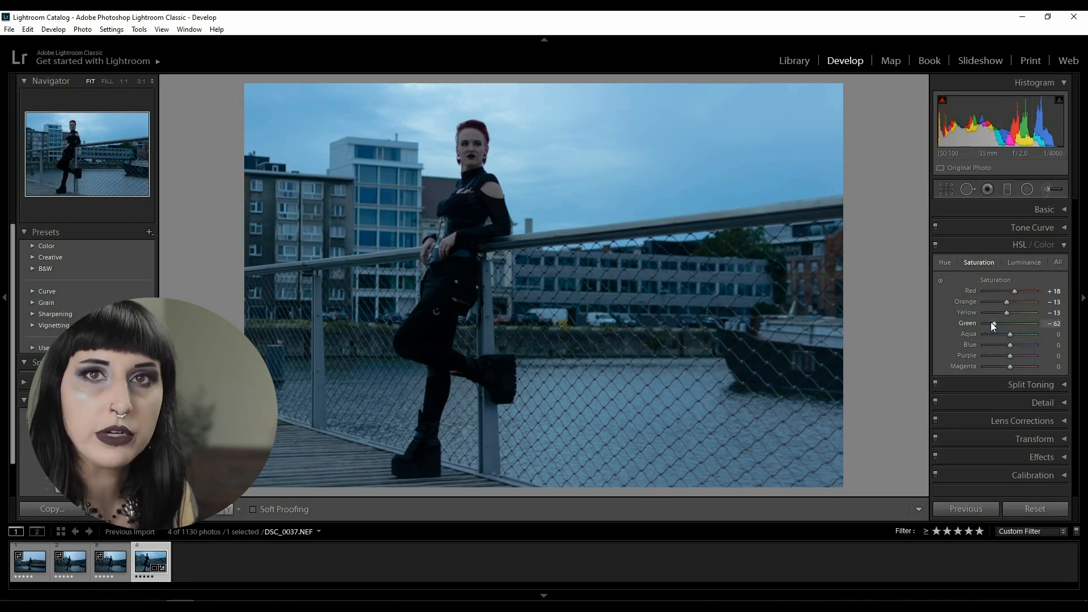
{"action": "left_click_drag", "start_coordinate": [1010, 333], "coordinate": [1002, 355]}
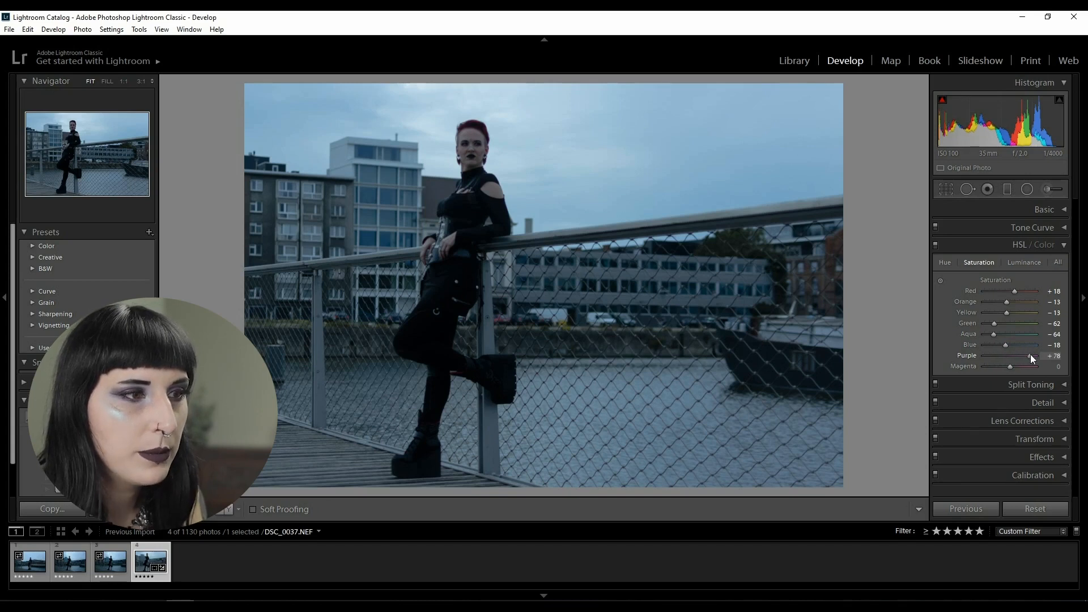
{"action": "left_click_drag", "start_coordinate": [1009, 356], "coordinate": [953, 384]}
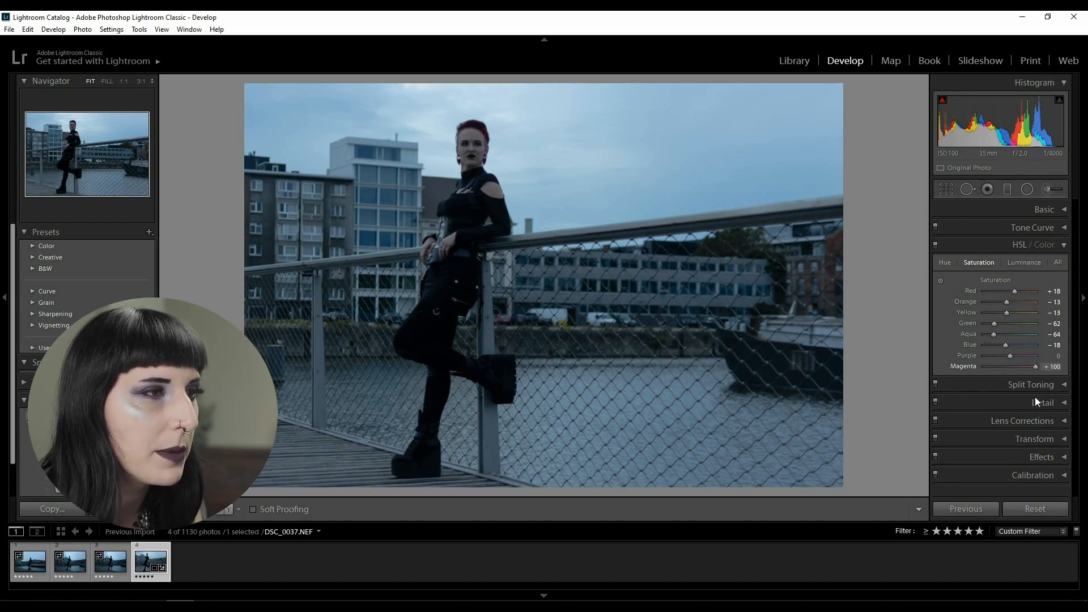
{"action": "left_click", "coordinate": [1004, 367]}
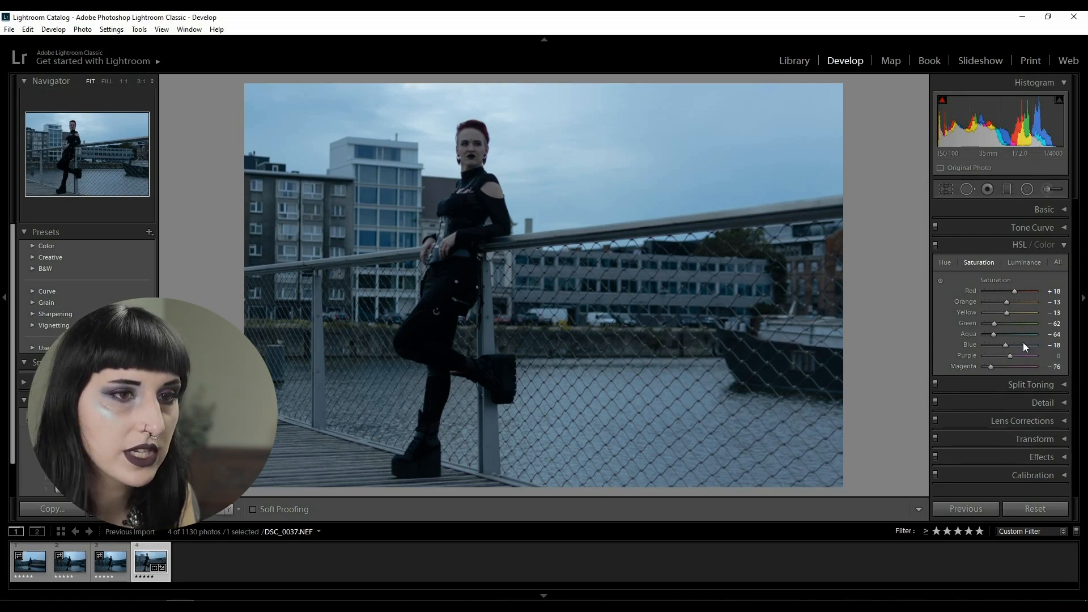
- Adjust the HSL luminance: Yellow, Green and Aqua −100, Blue −11, Purple +2 and Magenta +49, keeping Red and Orange at 0
{"action": "left_click", "coordinate": [1023, 263]}
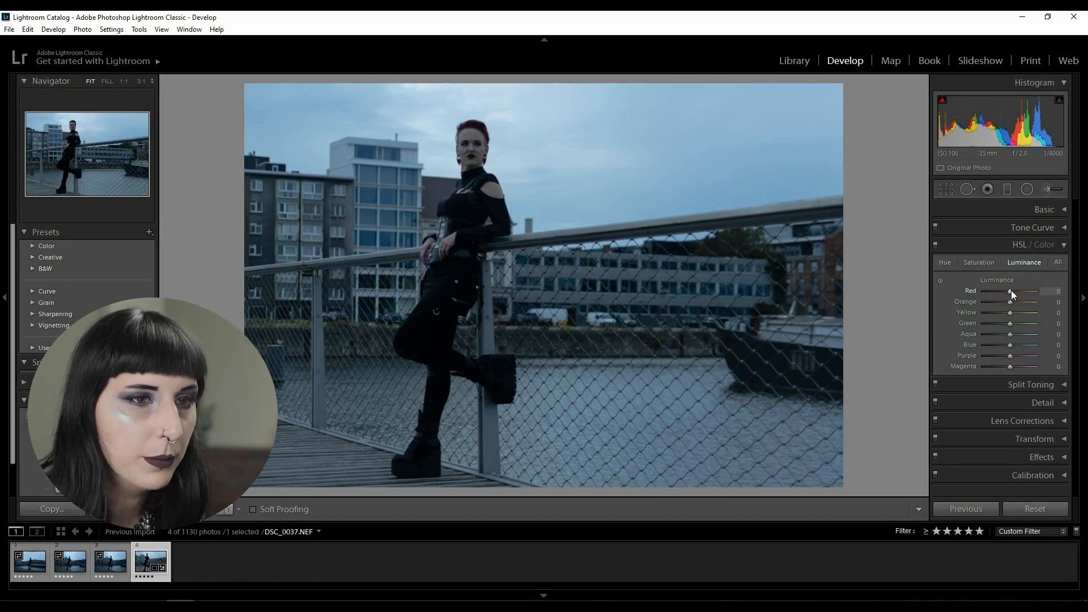
{"action": "left_click_drag", "start_coordinate": [997, 294], "coordinate": [968, 294]}
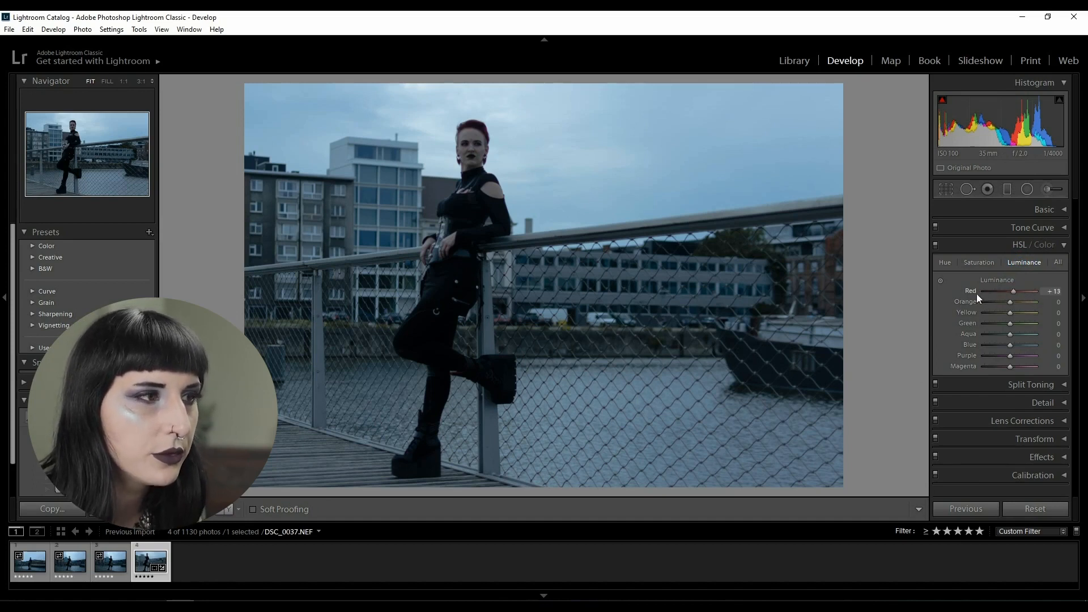
{"action": "double_click", "coordinate": [1008, 291]}
{"action": "left_click_drag", "start_coordinate": [981, 301], "coordinate": [923, 314]}
{"action": "double_click", "coordinate": [1001, 306]}
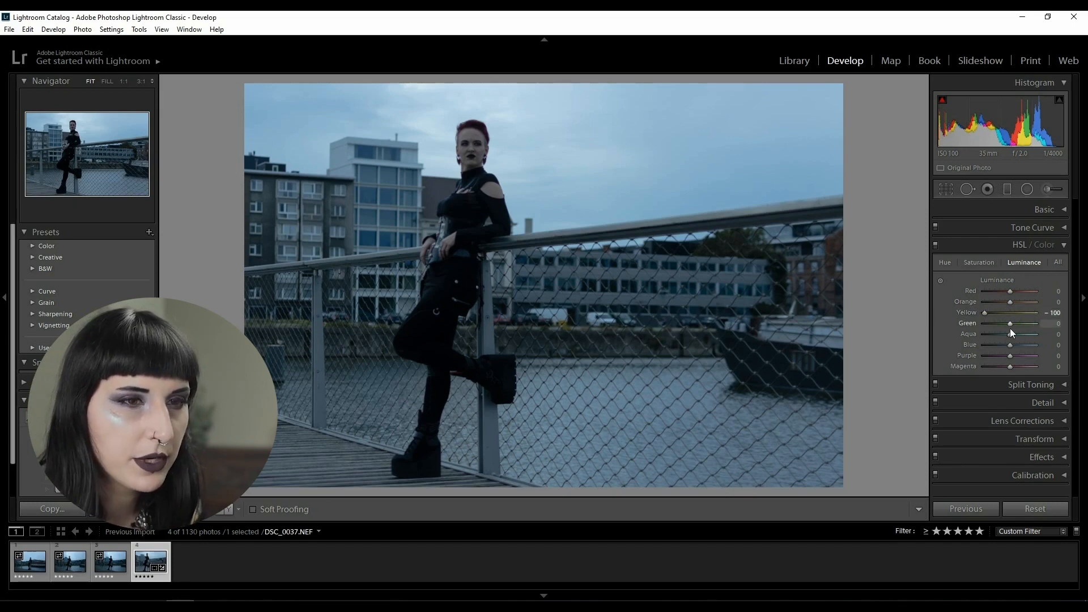
{"action": "left_click_drag", "start_coordinate": [1006, 321], "coordinate": [990, 321]}
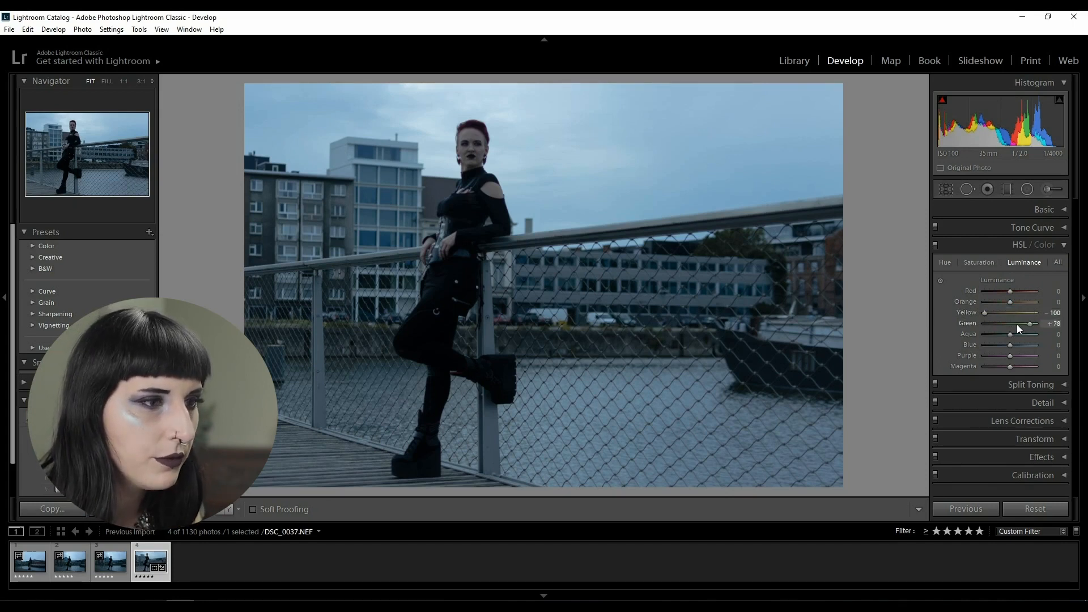
{"action": "left_click_drag", "start_coordinate": [1064, 325], "coordinate": [951, 318]}
{"action": "left_click_drag", "start_coordinate": [1010, 333], "coordinate": [930, 326]}
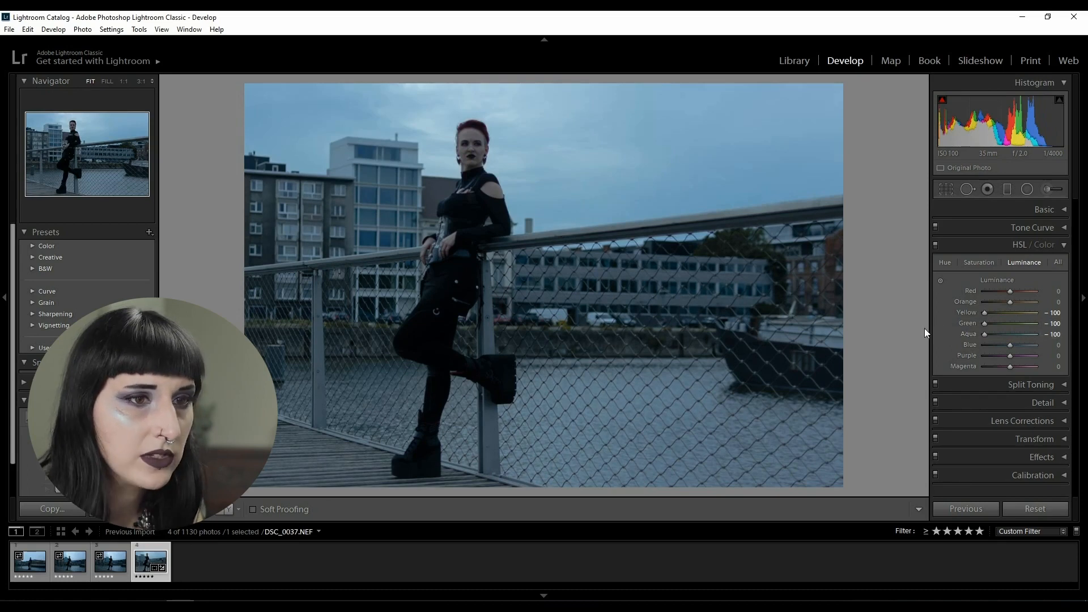
{"action": "mouse_move", "coordinate": [1010, 345]}
{"action": "left_mouse_down"}
{"action": "mouse_move", "coordinate": [980, 342]}
{"action": "mouse_move", "coordinate": [1032, 347]}
{"action": "mouse_move", "coordinate": [962, 344]}
{"action": "mouse_move", "coordinate": [1075, 352]}
{"action": "mouse_move", "coordinate": [967, 343]}
{"action": "mouse_move", "coordinate": [1011, 341]}
{"action": "mouse_move", "coordinate": [1002, 355]}
{"action": "mouse_move", "coordinate": [1021, 356]}
{"action": "mouse_move", "coordinate": [993, 355]}
{"action": "mouse_move", "coordinate": [1024, 356]}
{"action": "mouse_move", "coordinate": [1011, 354]}
{"action": "left_mouse_up"}
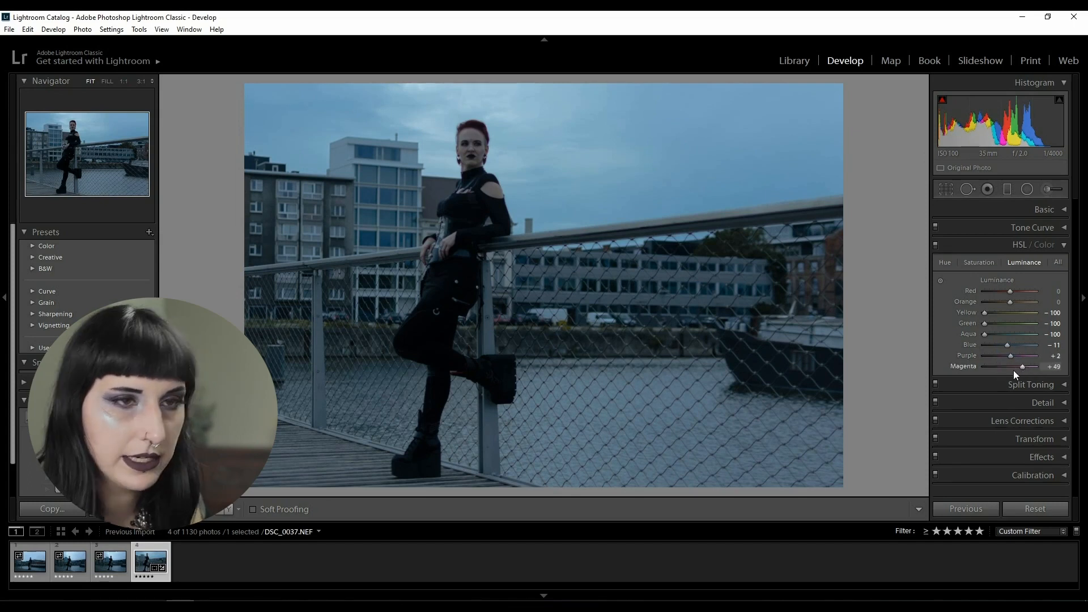
- Close the HSL settings and look through the Detail, Effects and Calibration settings without changing them
{"action": "left_click", "coordinate": [1059, 246]}
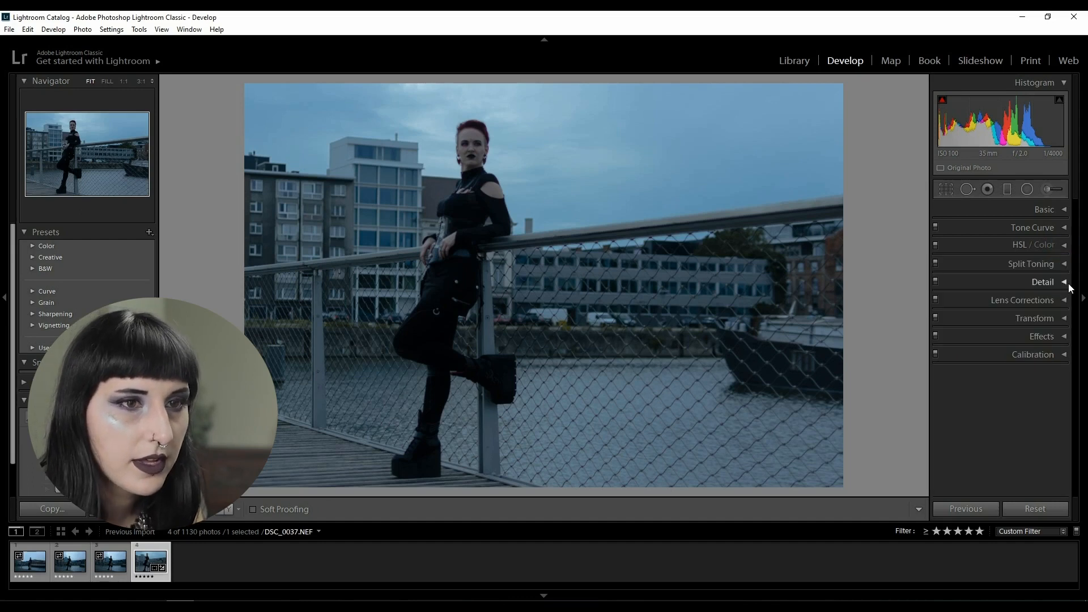
{"action": "left_click", "coordinate": [1059, 282]}
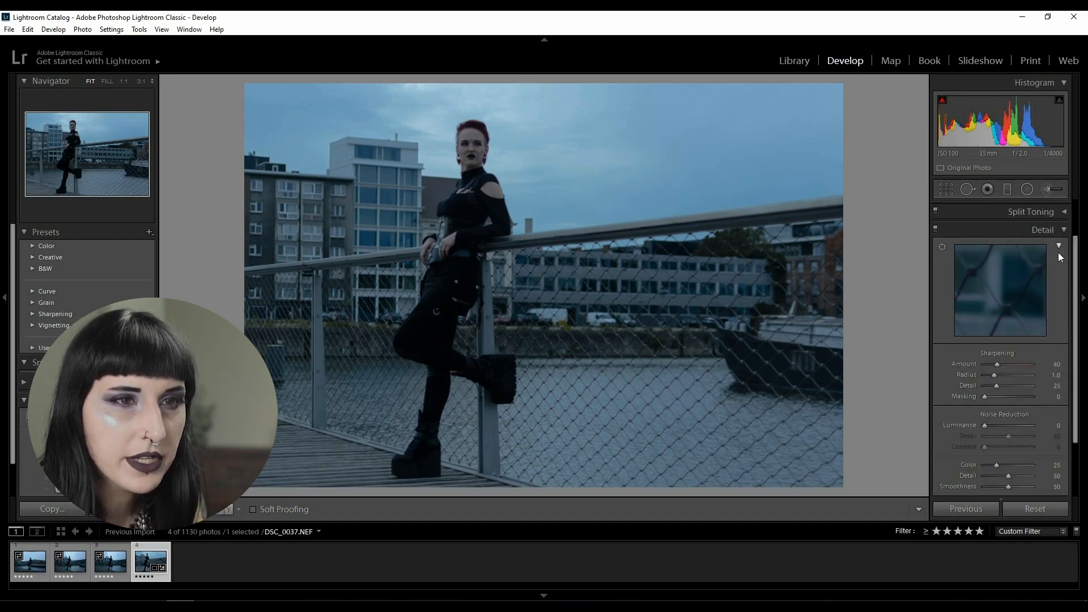
{"action": "left_click", "coordinate": [1057, 229]}
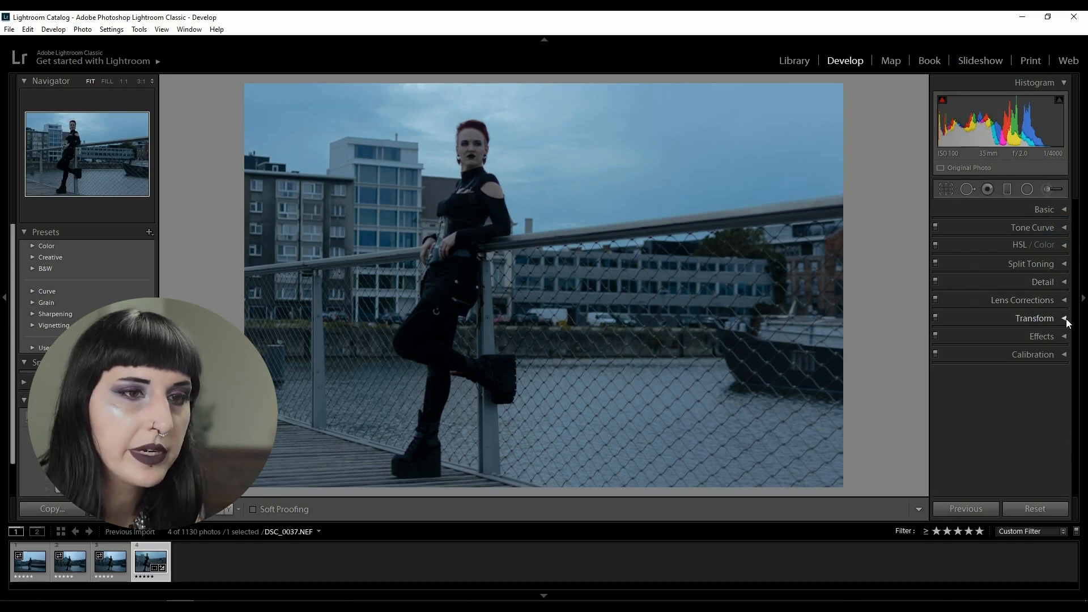
{"action": "left_click", "coordinate": [1063, 336]}
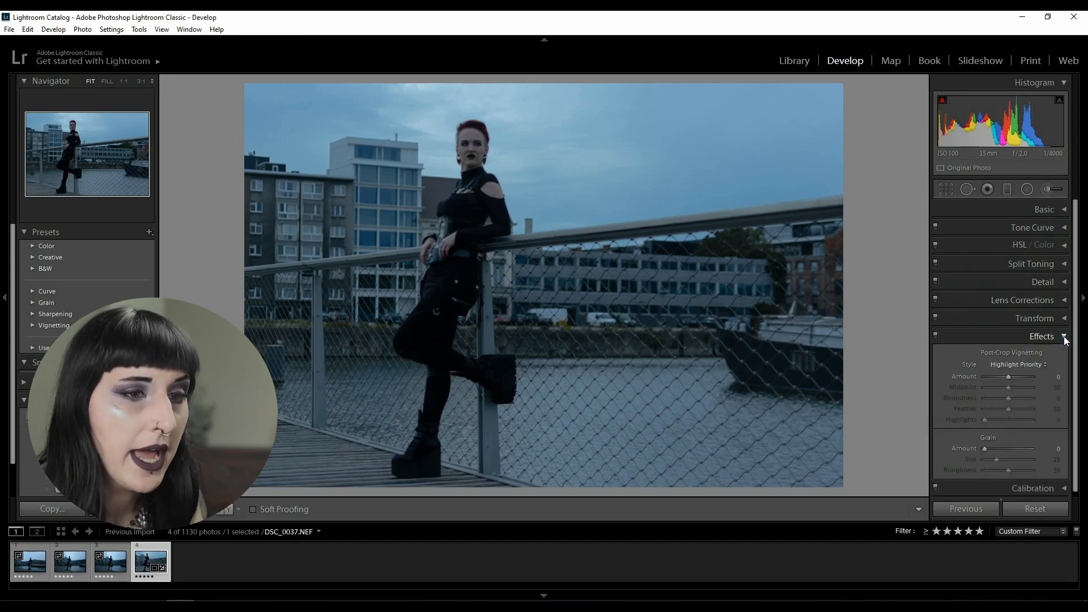
{"action": "left_click", "coordinate": [1063, 336]}
{"action": "left_click", "coordinate": [1062, 353]}
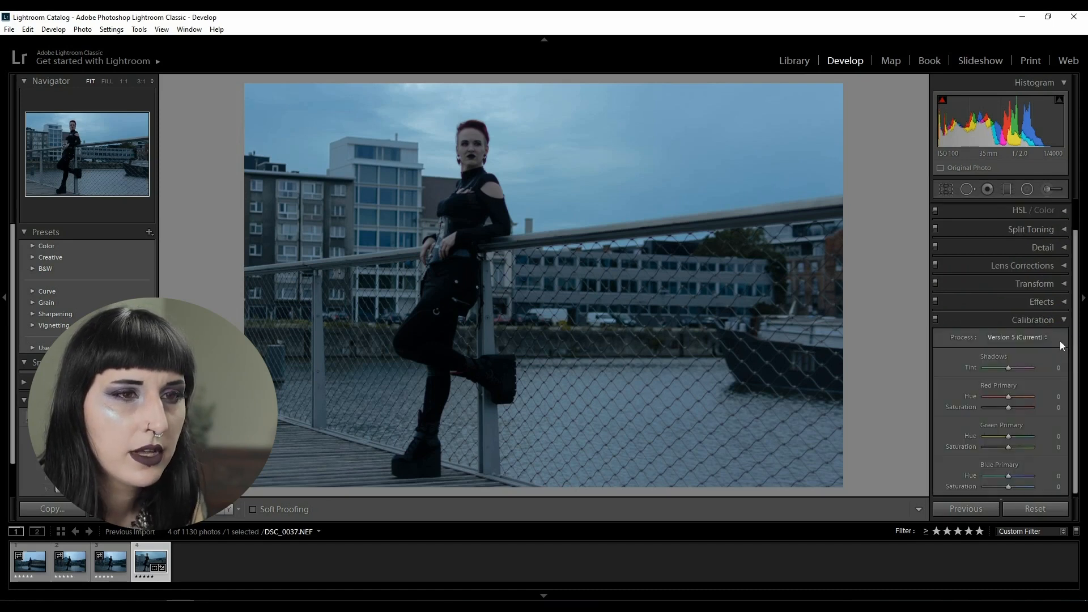
{"action": "left_click", "coordinate": [1063, 319]}
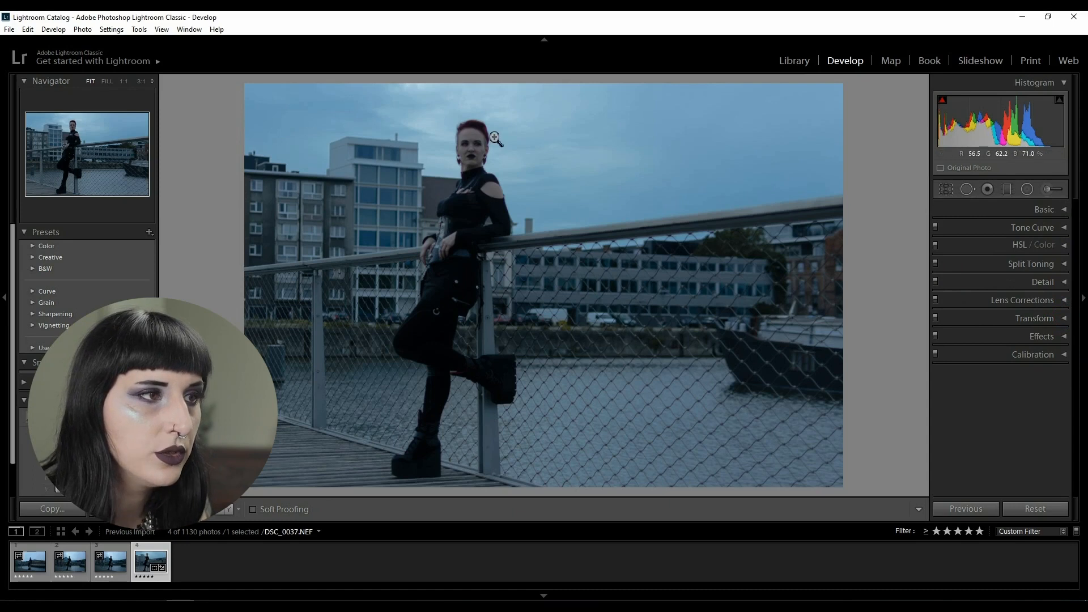
- Examine the model's face and hair at 1:1, comparing with the full photo
{"action": "left_click", "coordinate": [463, 158]}
{"action": "left_click_drag", "start_coordinate": [457, 152], "coordinate": [476, 245]}
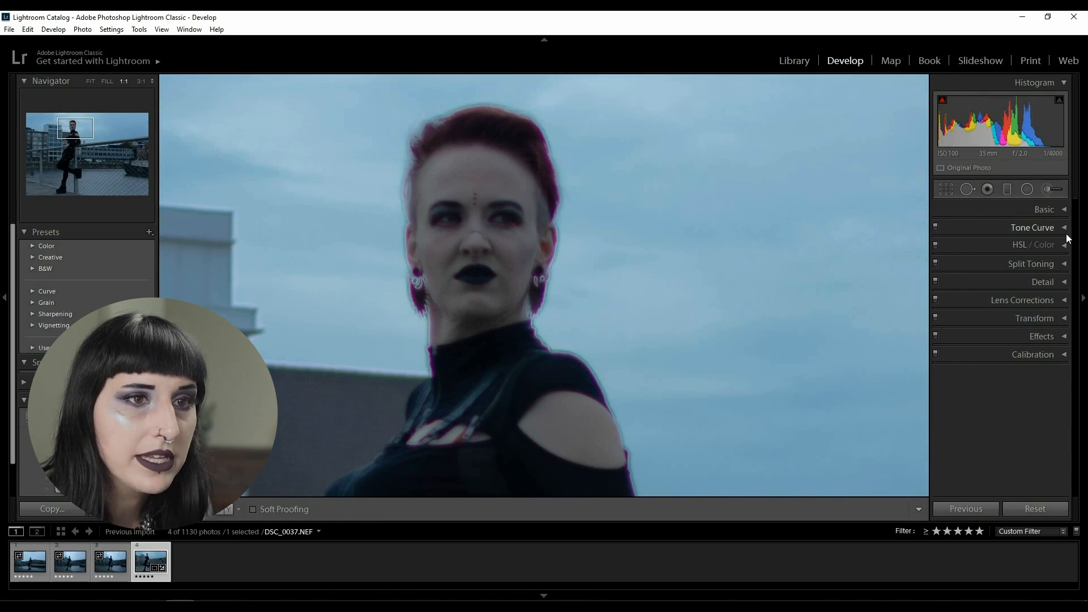
{"action": "left_click", "coordinate": [465, 269]}
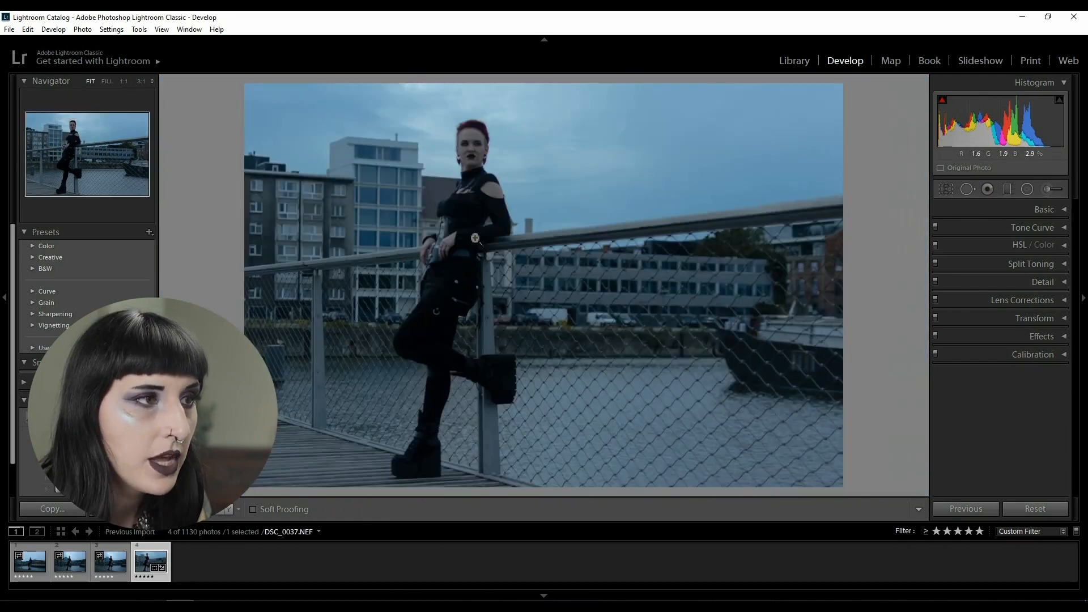
{"action": "left_click", "coordinate": [469, 149]}
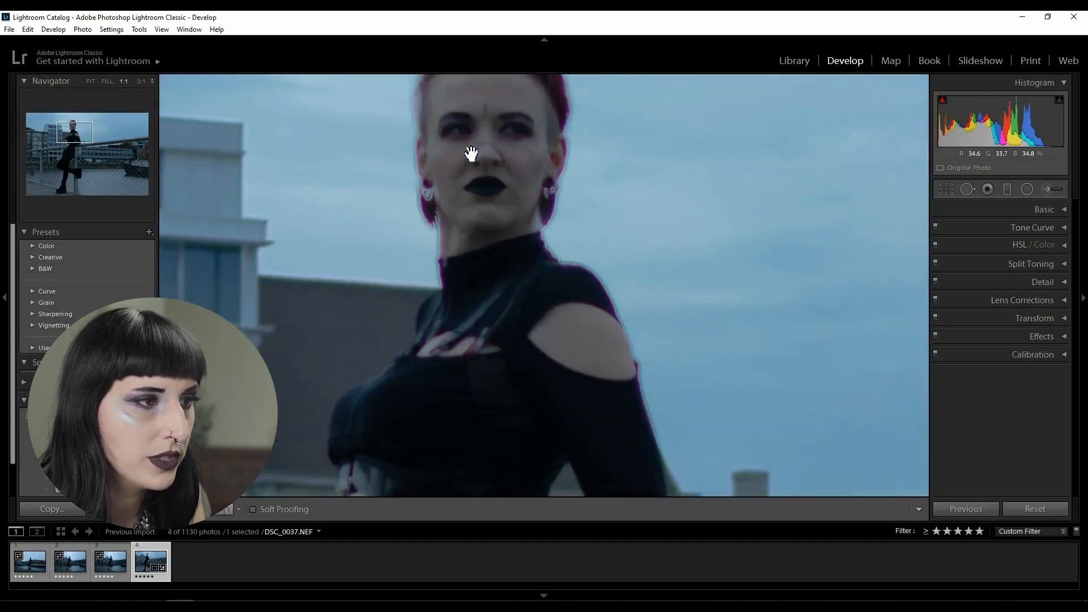
{"action": "left_click_drag", "start_coordinate": [489, 169], "coordinate": [490, 284]}
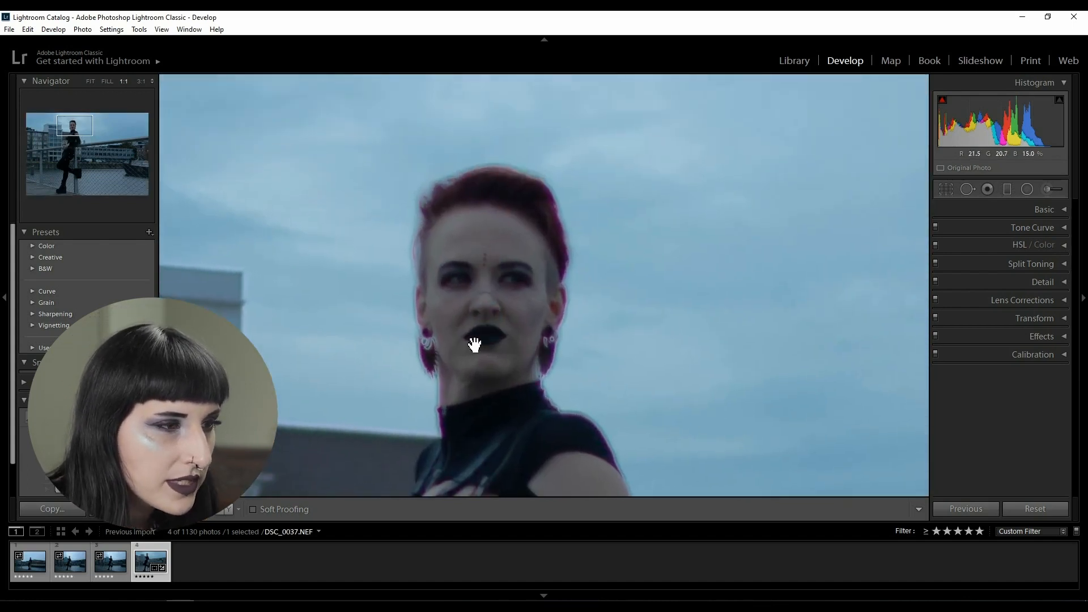
{"action": "left_click", "coordinate": [496, 343]}
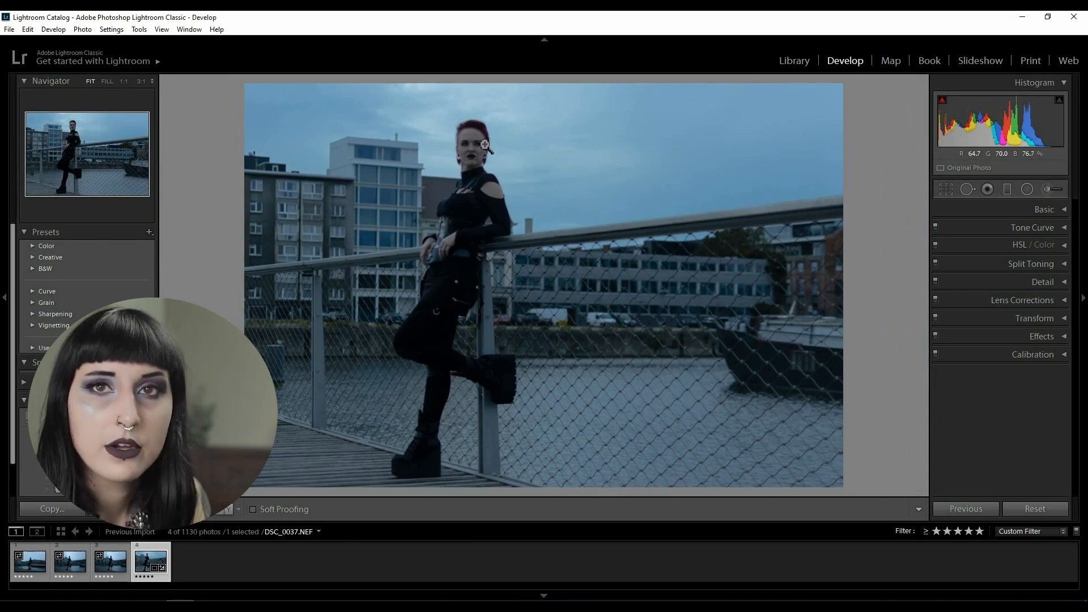
- Look through the options of the Spot Removal, Graduated Filter and Radial Filter tools
{"action": "left_click", "coordinate": [967, 190]}
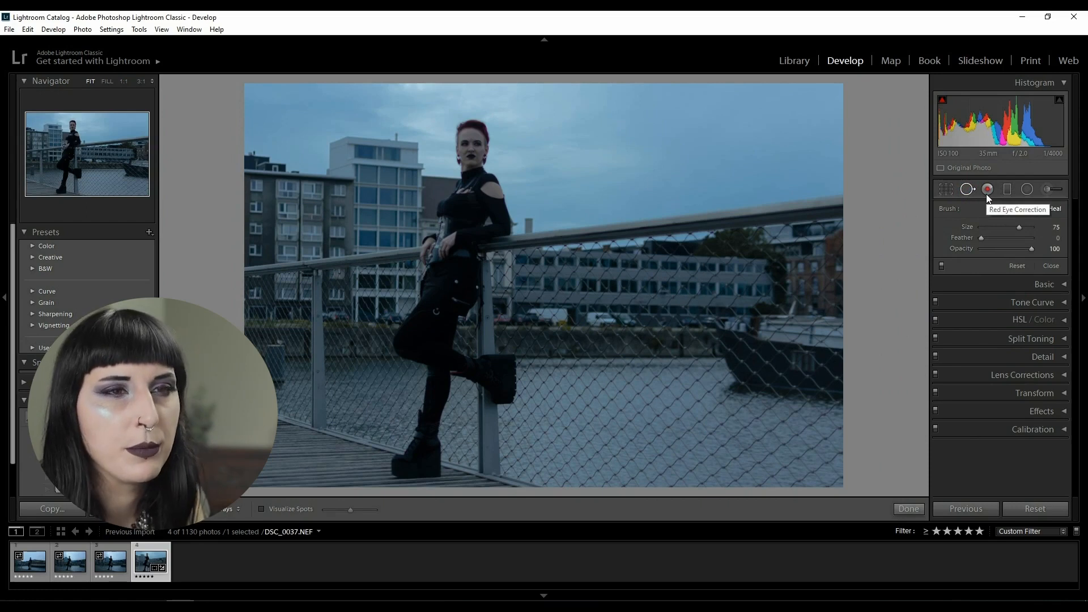
{"action": "left_click", "coordinate": [1006, 192]}
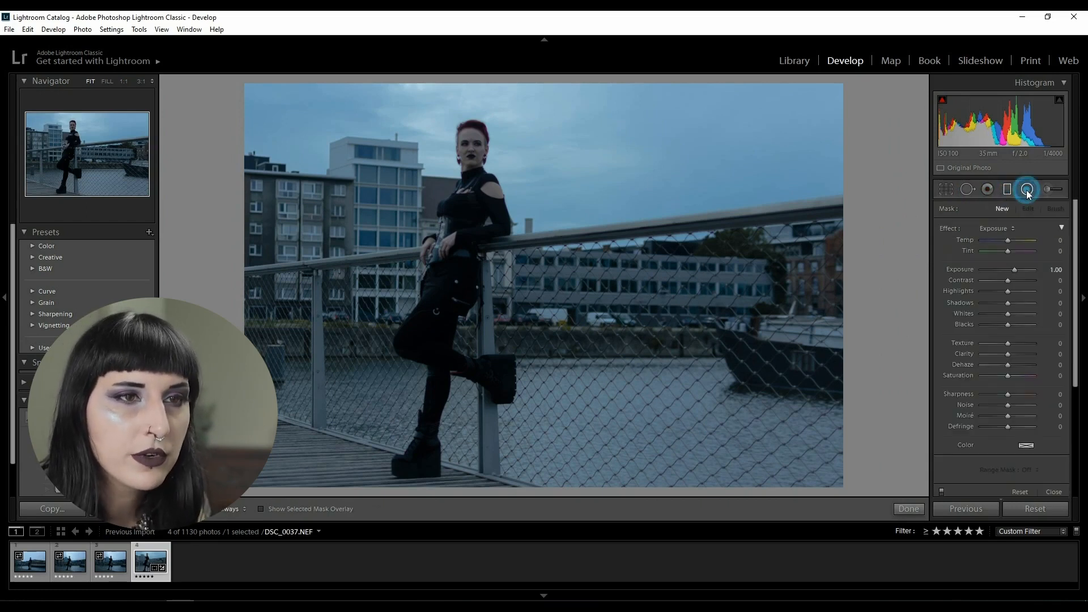
{"action": "left_click", "coordinate": [1027, 193]}
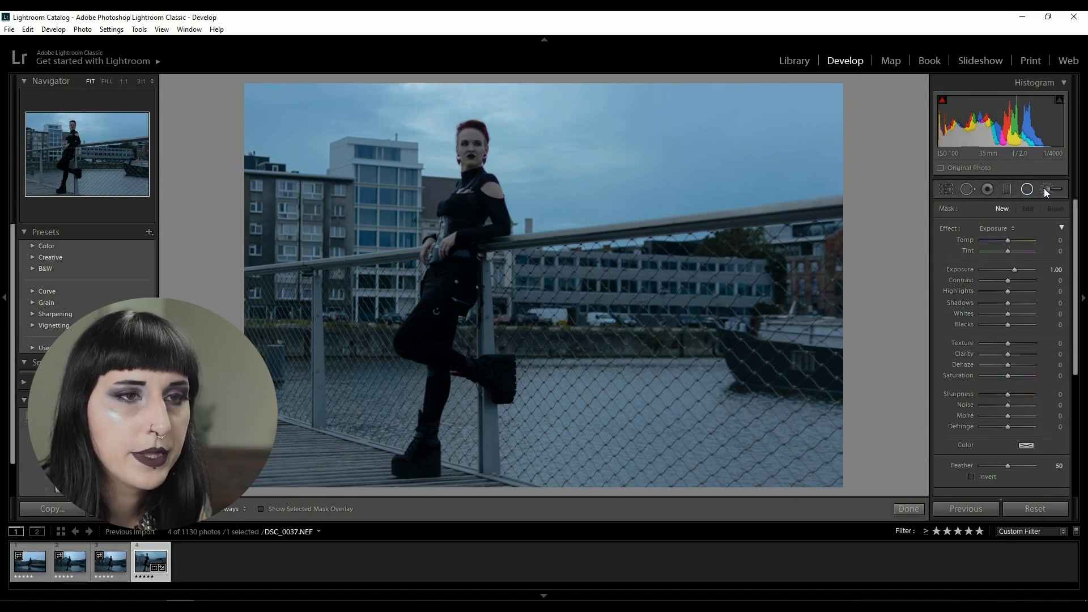
- Paint an Adjustment Brush mask over the model from head to boots with brush size 6.0 and Exposure 1.00
{"action": "left_click", "coordinate": [1046, 190]}
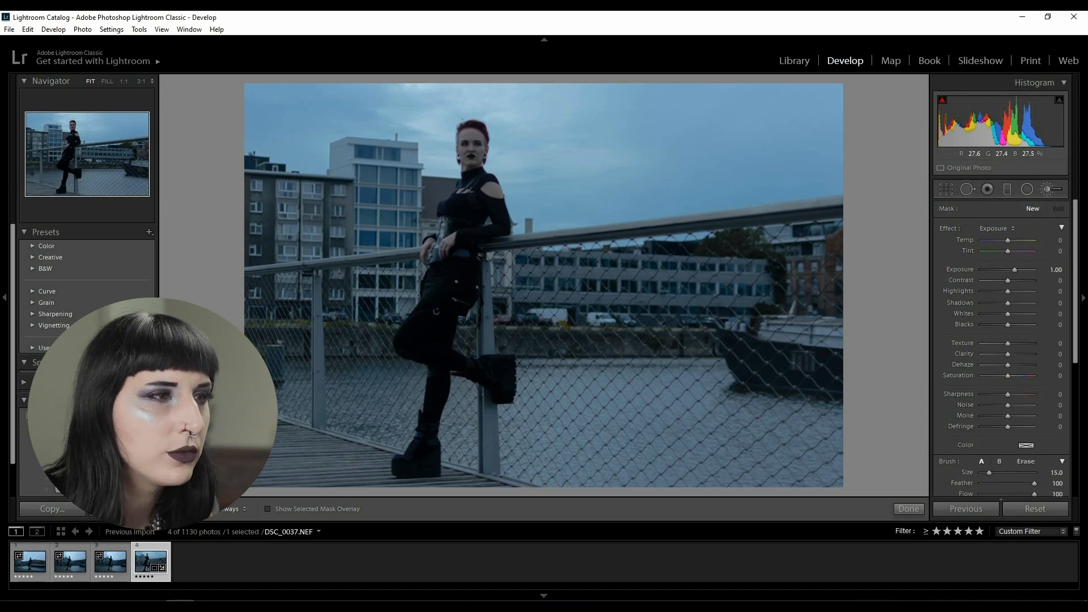
{"action": "scroll", "coordinate": [463, 142], "scroll_direction": "down", "scroll_amount": 9}
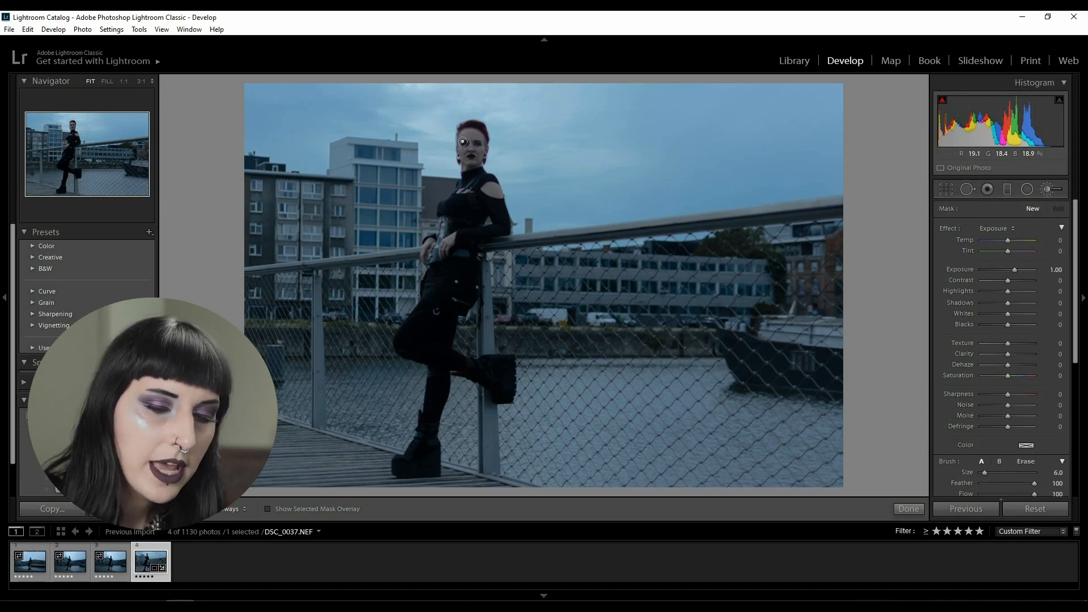
{"action": "scroll", "coordinate": [462, 142], "scroll_direction": "up", "scroll_amount": 1}
{"action": "scroll", "coordinate": [462, 145], "scroll_direction": "down", "scroll_amount": 1}
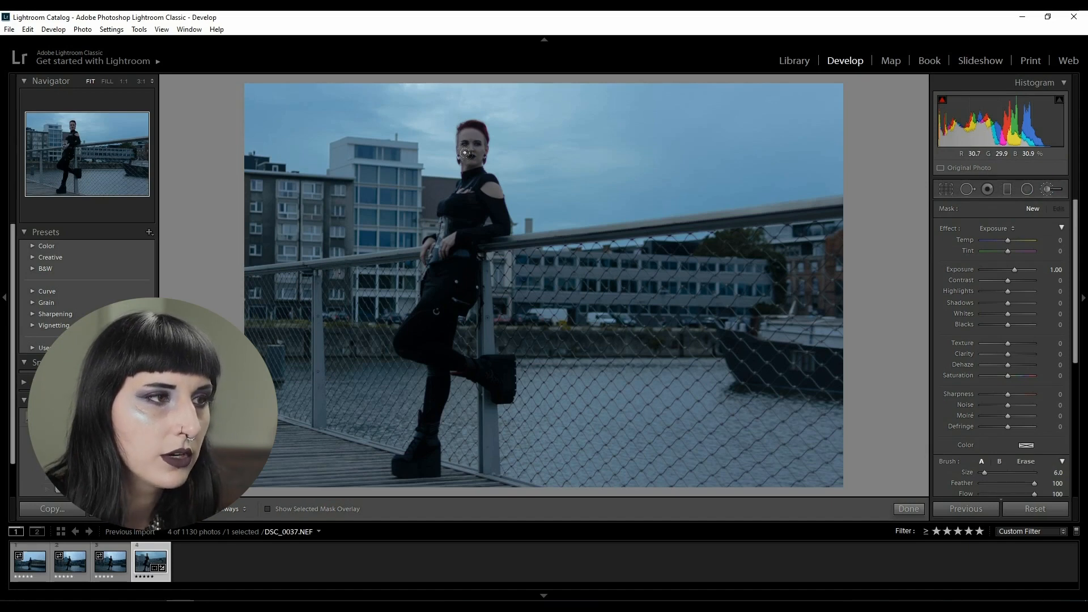
{"action": "mouse_move", "coordinate": [487, 141]}
{"action": "left_mouse_down"}
{"action": "mouse_move", "coordinate": [463, 157]}
{"action": "mouse_move", "coordinate": [451, 126]}
{"action": "mouse_move", "coordinate": [470, 149]}
{"action": "mouse_move", "coordinate": [452, 129]}
{"action": "left_mouse_up"}
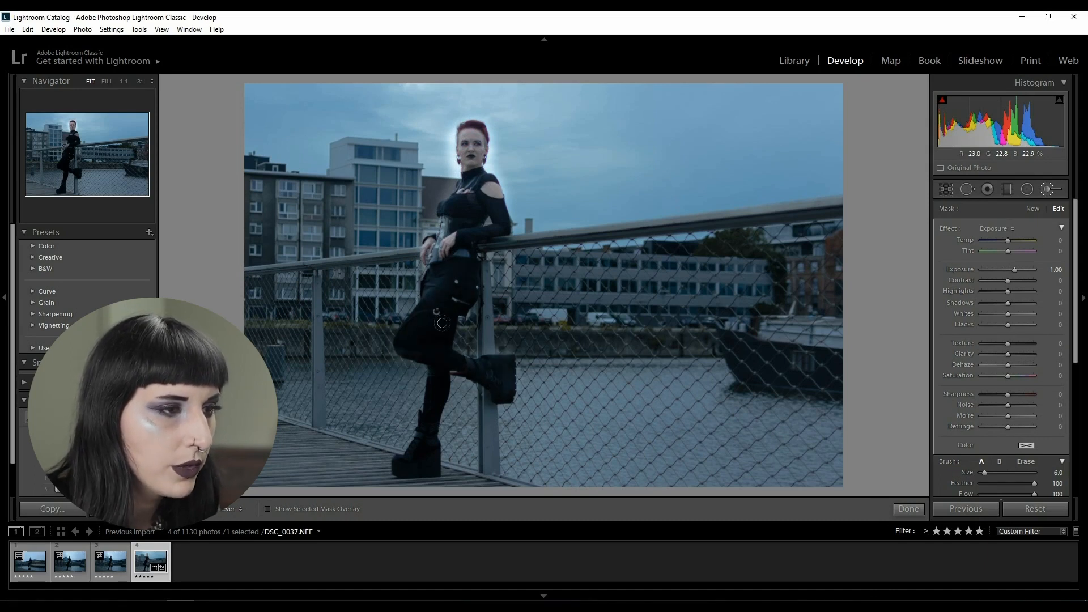
{"action": "mouse_move", "coordinate": [446, 286]}
{"action": "left_mouse_down"}
{"action": "mouse_move", "coordinate": [445, 433]}
{"action": "mouse_move", "coordinate": [442, 388]}
{"action": "mouse_move", "coordinate": [388, 460]}
{"action": "mouse_move", "coordinate": [417, 457]}
{"action": "mouse_move", "coordinate": [441, 395]}
{"action": "mouse_move", "coordinate": [424, 411]}
{"action": "mouse_move", "coordinate": [481, 177]}
{"action": "mouse_move", "coordinate": [463, 226]}
{"action": "mouse_move", "coordinate": [465, 128]}
{"action": "left_mouse_up"}
- Check the brush mask's coverage of the model with the red overlay, with and without the edit pin
{"action": "key", "text": "h"}
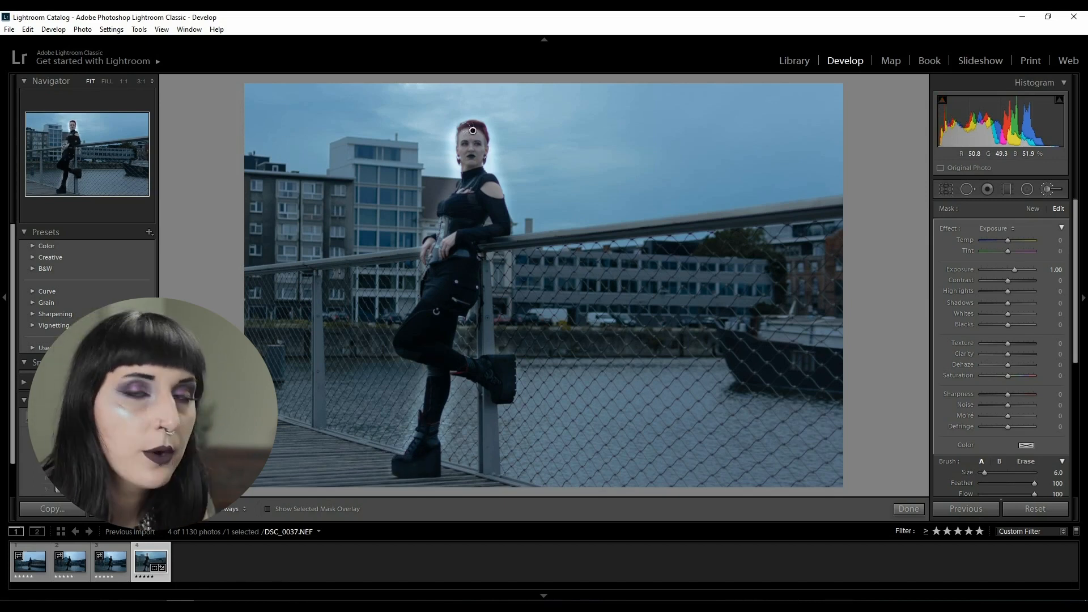
{"action": "key", "text": "o"}
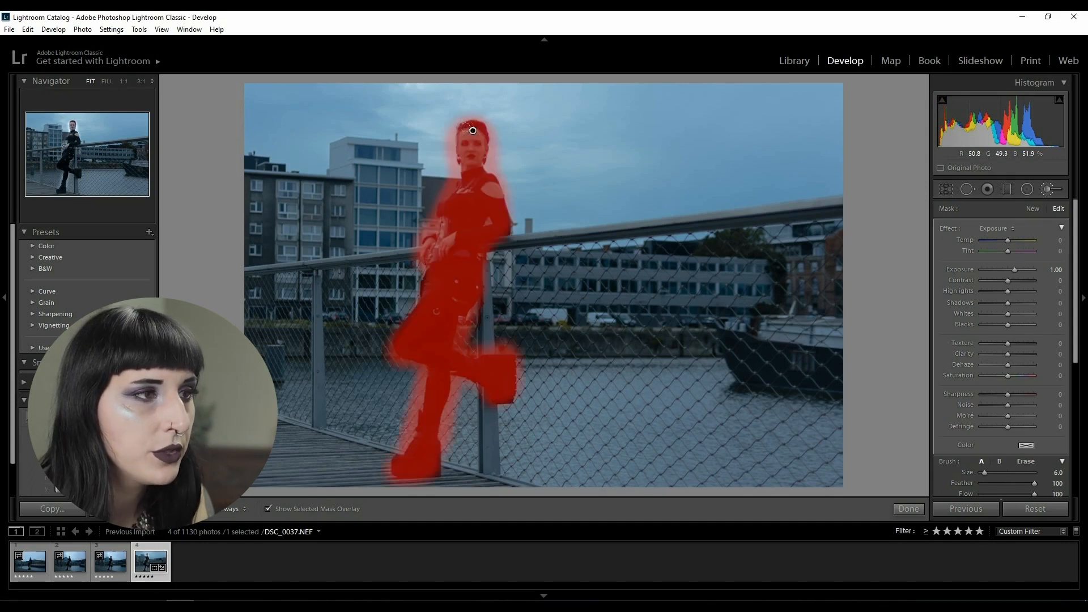
{"action": "key", "text": "h"}
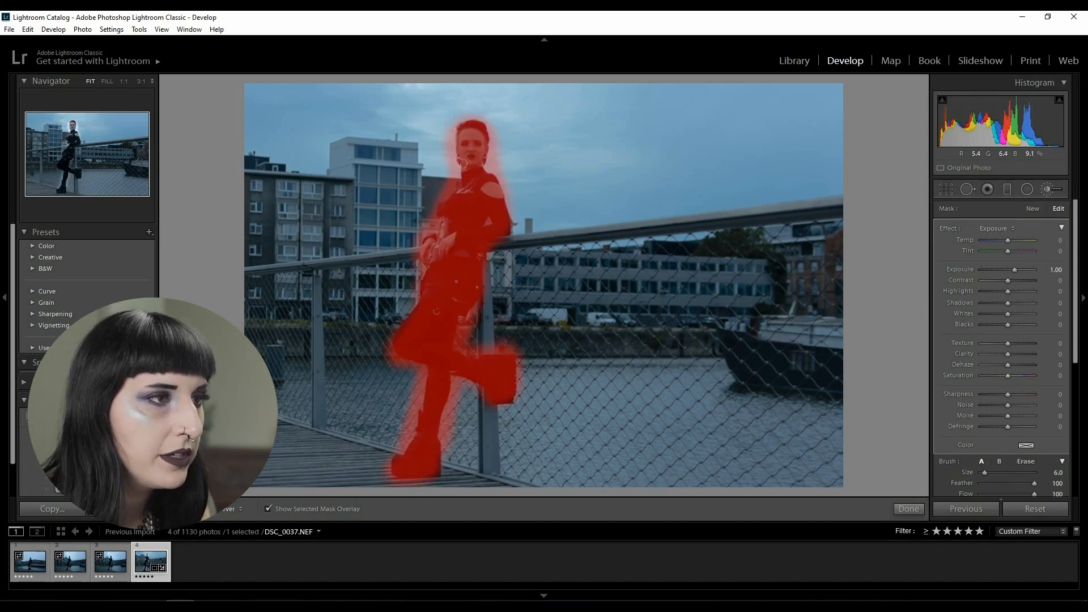
{"action": "key", "text": "h"}
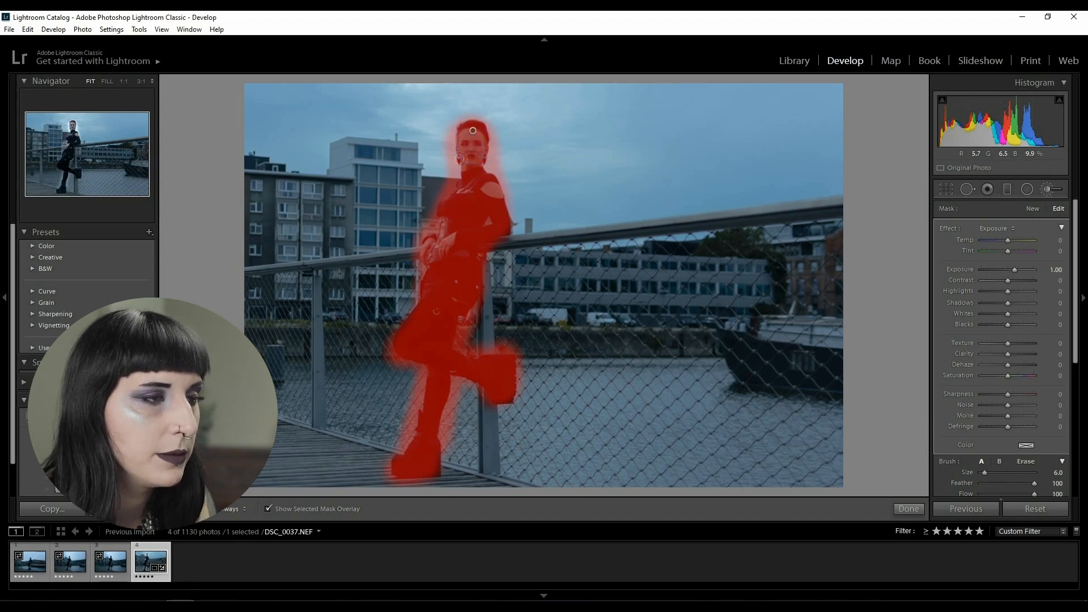
{"action": "key", "text": "o"}
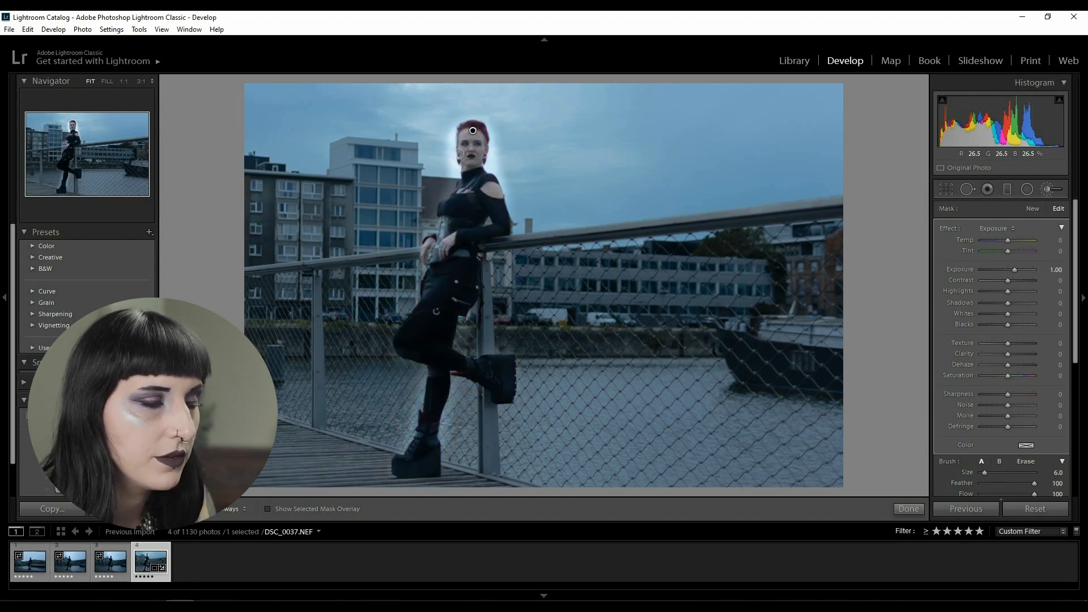
- Erase the mask spill around the model's head, shoulders, arm and legs with the Erase brush at size 3.0, using the mask overlay
{"action": "left_click", "coordinate": [1025, 461]}
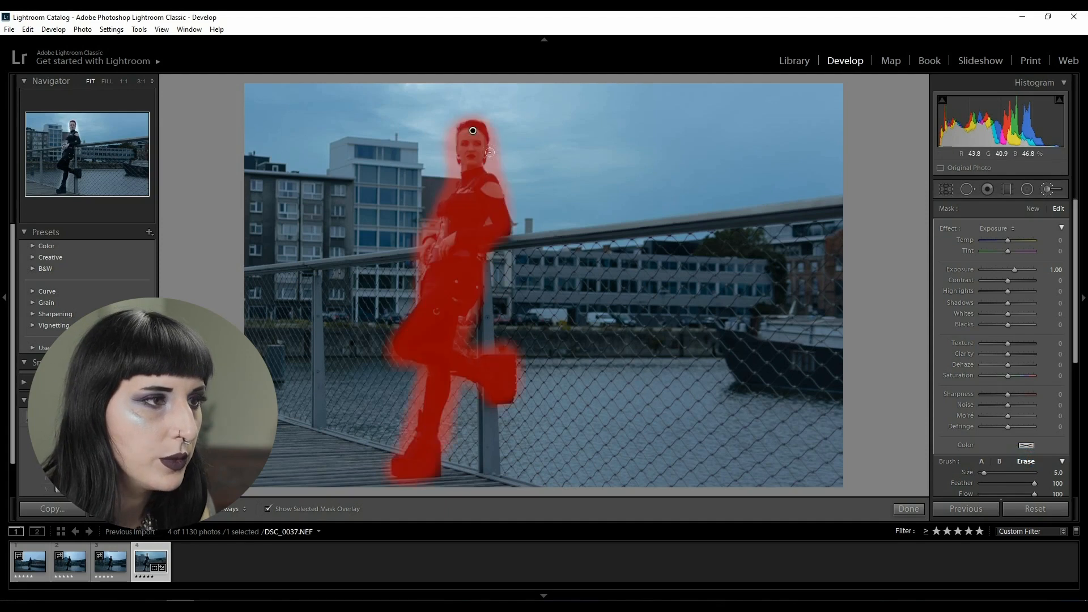
{"action": "key", "text": "o"}
{"action": "key", "text": "h"}
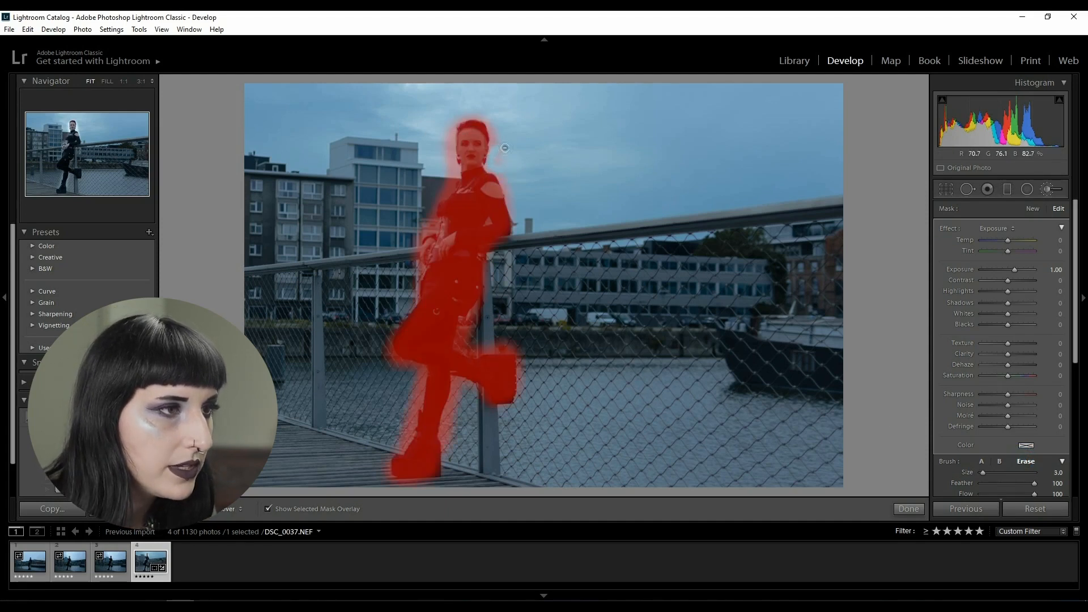
{"action": "mouse_move", "coordinate": [499, 136]}
{"action": "left_mouse_down"}
{"action": "mouse_move", "coordinate": [472, 113]}
{"action": "mouse_move", "coordinate": [457, 116]}
{"action": "mouse_move", "coordinate": [448, 170]}
{"action": "mouse_move", "coordinate": [447, 123]}
{"action": "mouse_move", "coordinate": [440, 178]}
{"action": "mouse_move", "coordinate": [447, 146]}
{"action": "mouse_move", "coordinate": [455, 173]}
{"action": "mouse_move", "coordinate": [437, 199]}
{"action": "mouse_move", "coordinate": [446, 168]}
{"action": "mouse_move", "coordinate": [421, 208]}
{"action": "mouse_move", "coordinate": [434, 221]}
{"action": "mouse_move", "coordinate": [418, 237]}
{"action": "left_mouse_up"}
{"action": "mouse_move", "coordinate": [499, 172]}
{"action": "left_mouse_down"}
{"action": "mouse_move", "coordinate": [489, 162]}
{"action": "mouse_move", "coordinate": [510, 205]}
{"action": "left_mouse_up"}
{"action": "left_click_drag", "start_coordinate": [470, 318], "coordinate": [467, 344]}
{"action": "key", "text": "h"}
- Repaint the mask over the model's torso and arms with brush A at size 6.0
{"action": "left_click", "coordinate": [981, 462]}
{"action": "left_click_drag", "start_coordinate": [454, 209], "coordinate": [447, 200]}
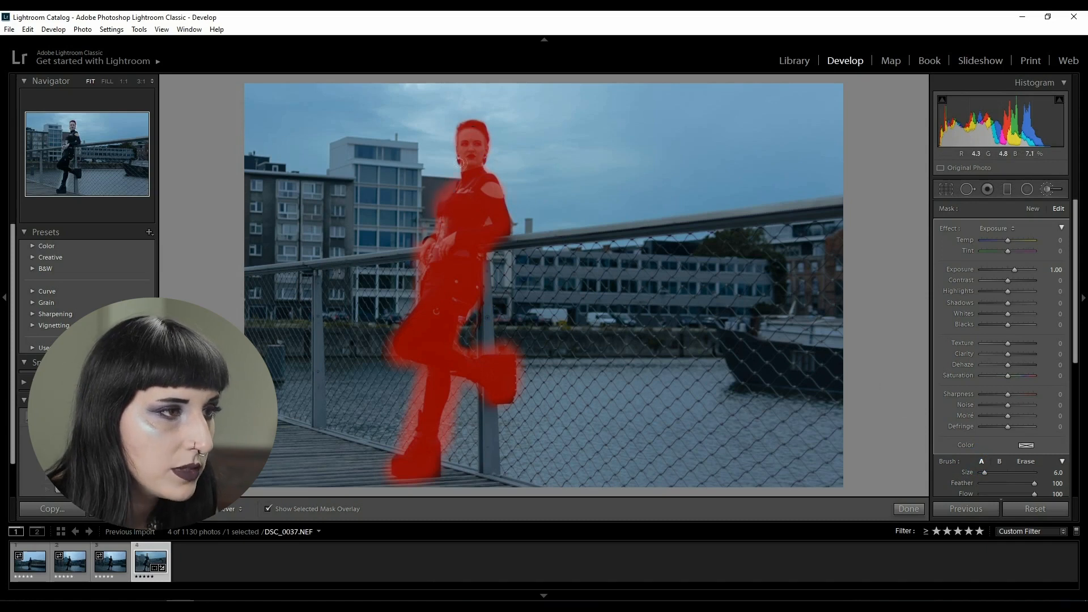
{"action": "mouse_move", "coordinate": [427, 238]}
{"action": "left_mouse_down"}
{"action": "mouse_move", "coordinate": [439, 248]}
{"action": "mouse_move", "coordinate": [430, 243]}
{"action": "mouse_move", "coordinate": [474, 223]}
{"action": "mouse_move", "coordinate": [478, 208]}
{"action": "left_mouse_up"}
- Hide the mask overlay and apply the Soften Skin (Lite) effect preset to the model's brush mask
{"action": "key", "text": "o"}
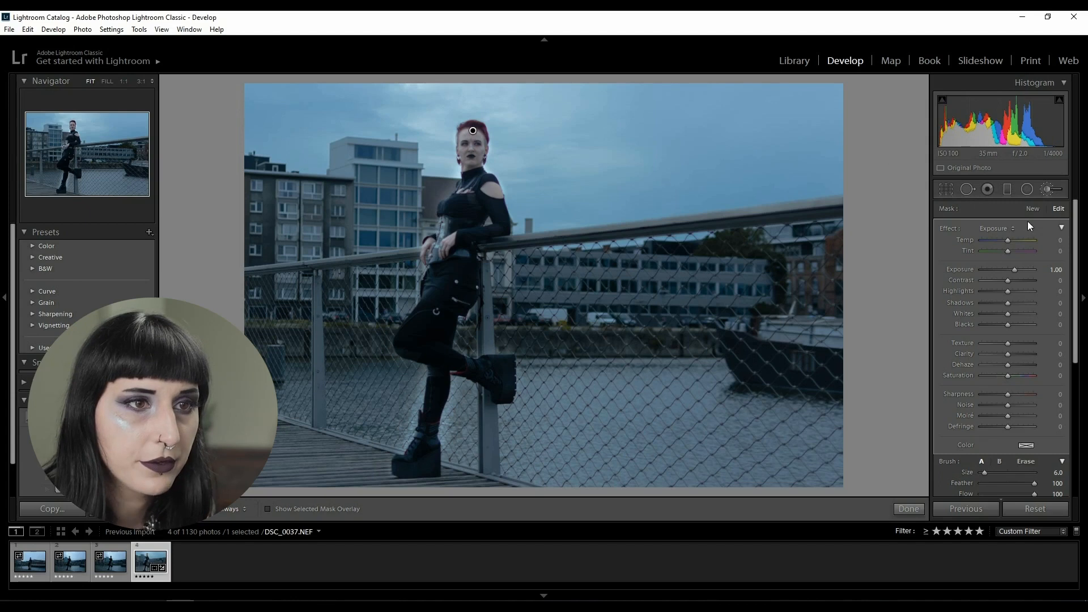
{"action": "left_click", "coordinate": [1006, 228]}
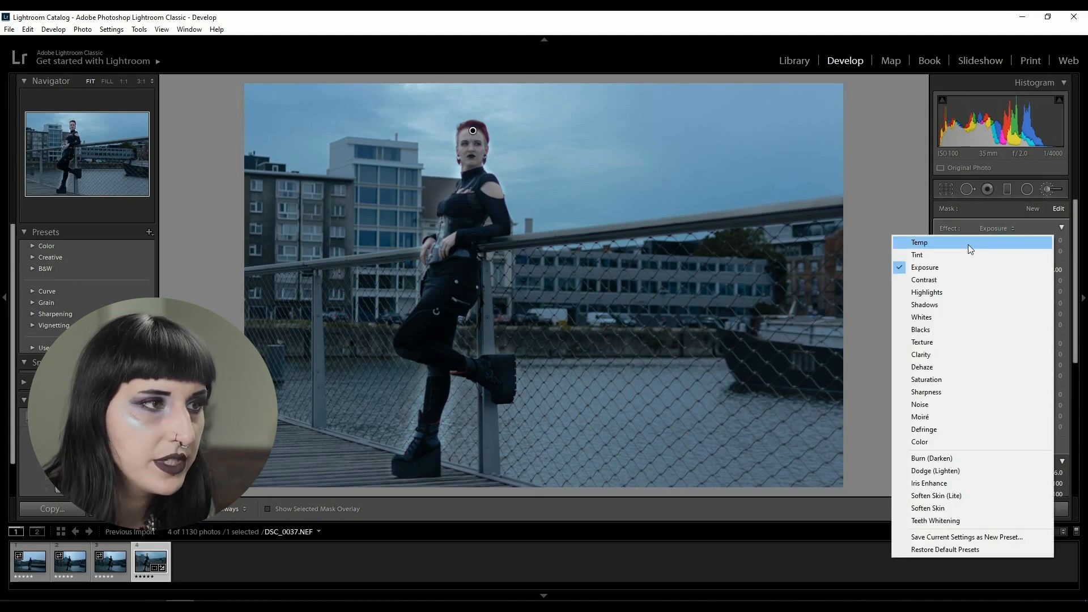
{"action": "left_click", "coordinate": [986, 495]}
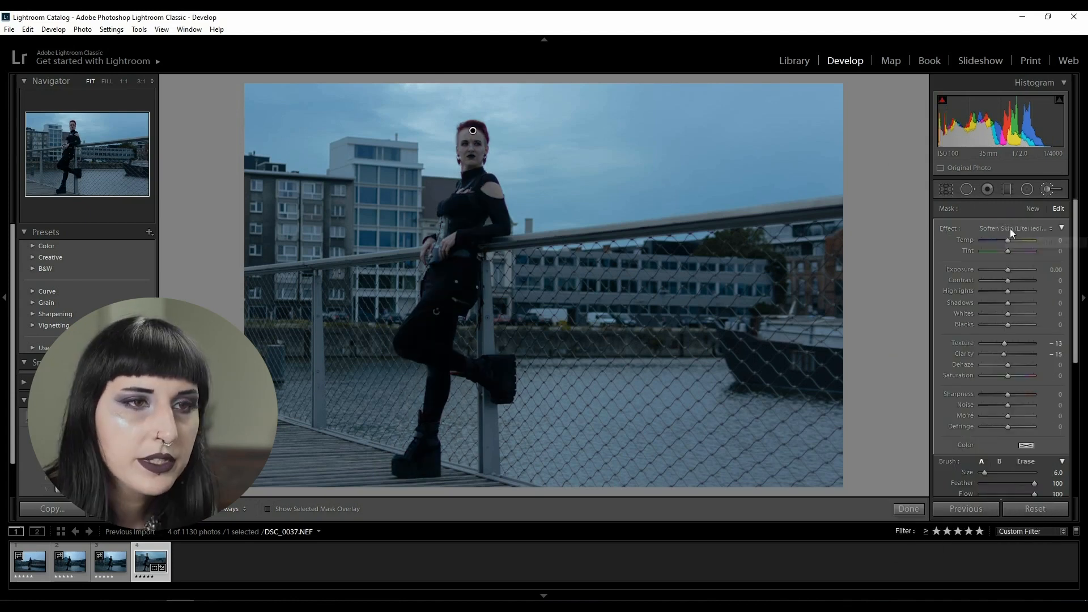
- Reapply the Soften Skin (Lite) preset to the model's mask with Temp 11, Tint 13, Exposure 0.26, Whites 4, Blacks −7 and Texture 7
{"action": "left_click", "coordinate": [1010, 229]}
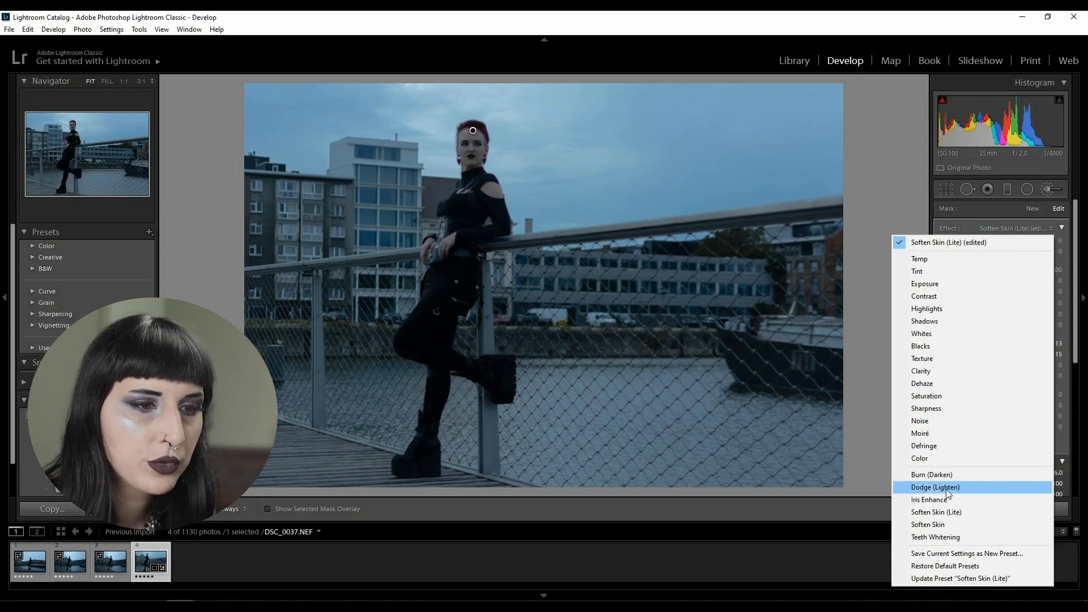
{"action": "left_click", "coordinate": [951, 513]}
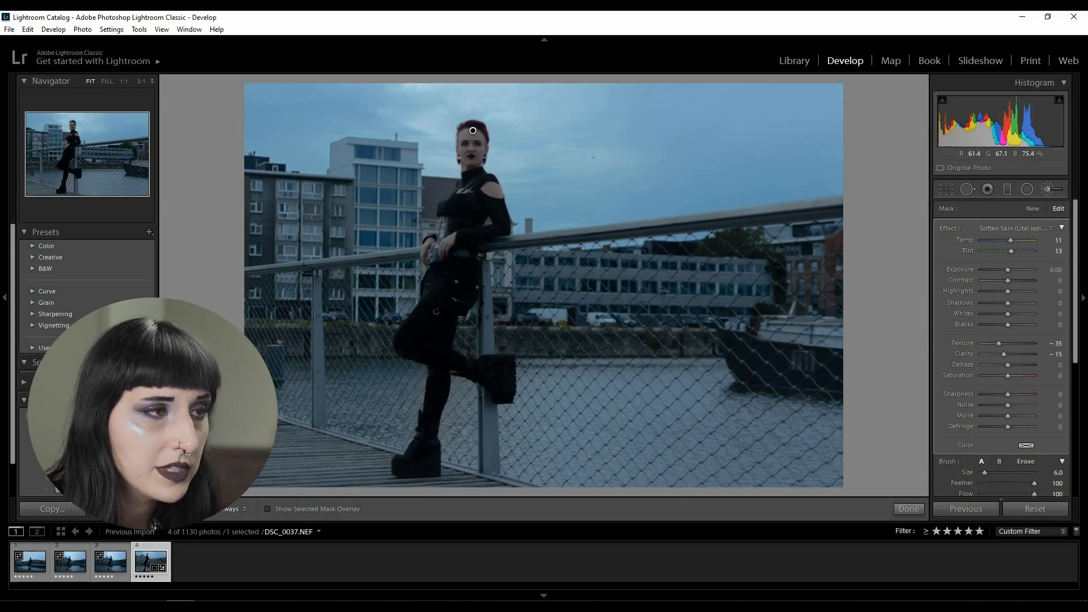
{"action": "left_click_drag", "start_coordinate": [1009, 267], "coordinate": [1007, 291]}
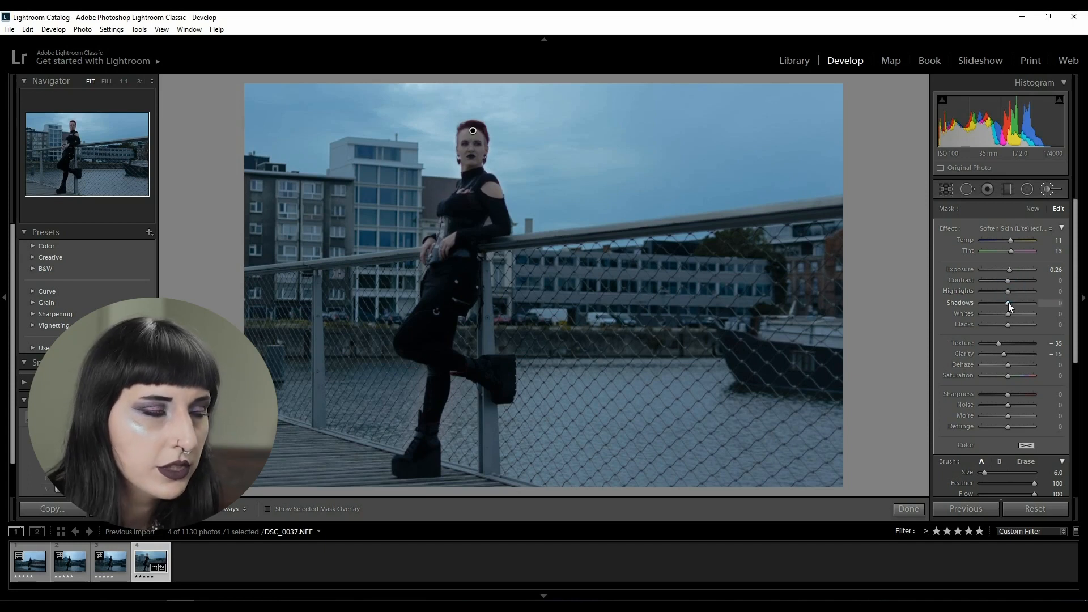
{"action": "left_click_drag", "start_coordinate": [1007, 314], "coordinate": [1009, 343]}
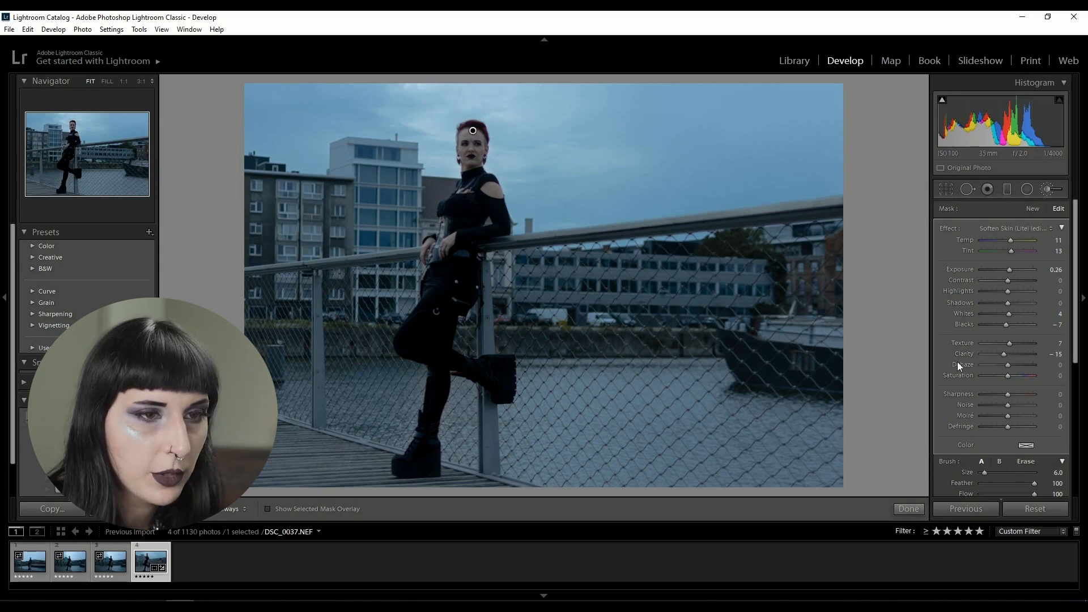
- Set the model mask's Clarity to 0, Saturation to 22 and Sharpness to 33, and collapse its effect sliders
{"action": "left_click_drag", "start_coordinate": [1011, 355], "coordinate": [947, 359]}
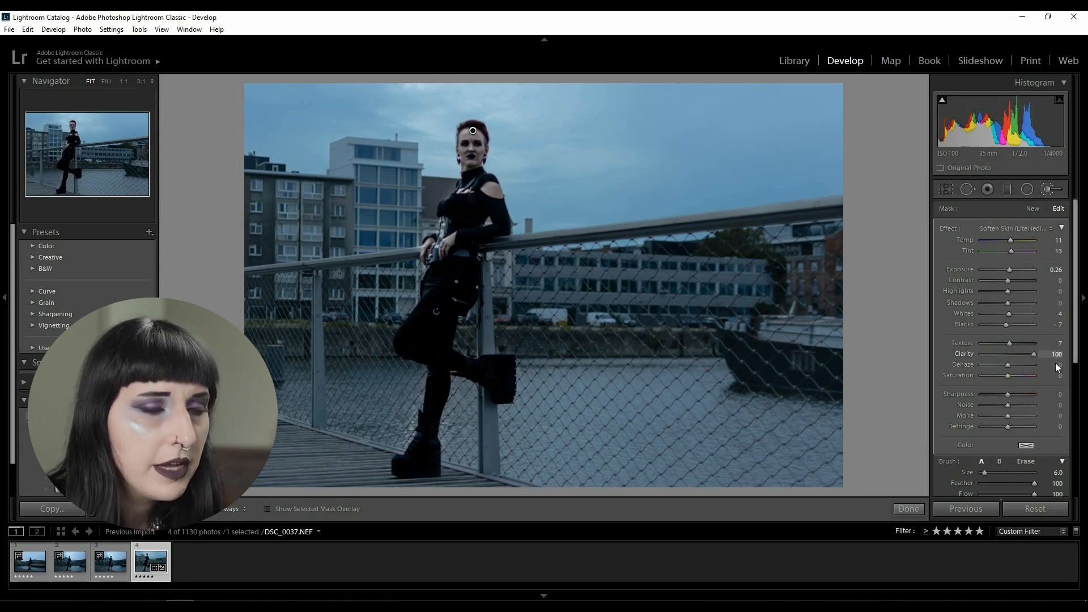
{"action": "mouse_move", "coordinate": [1025, 361]}
{"action": "left_mouse_down"}
{"action": "mouse_move", "coordinate": [994, 354]}
{"action": "mouse_move", "coordinate": [1009, 357]}
{"action": "left_mouse_up"}
{"action": "left_click", "coordinate": [1010, 356]}
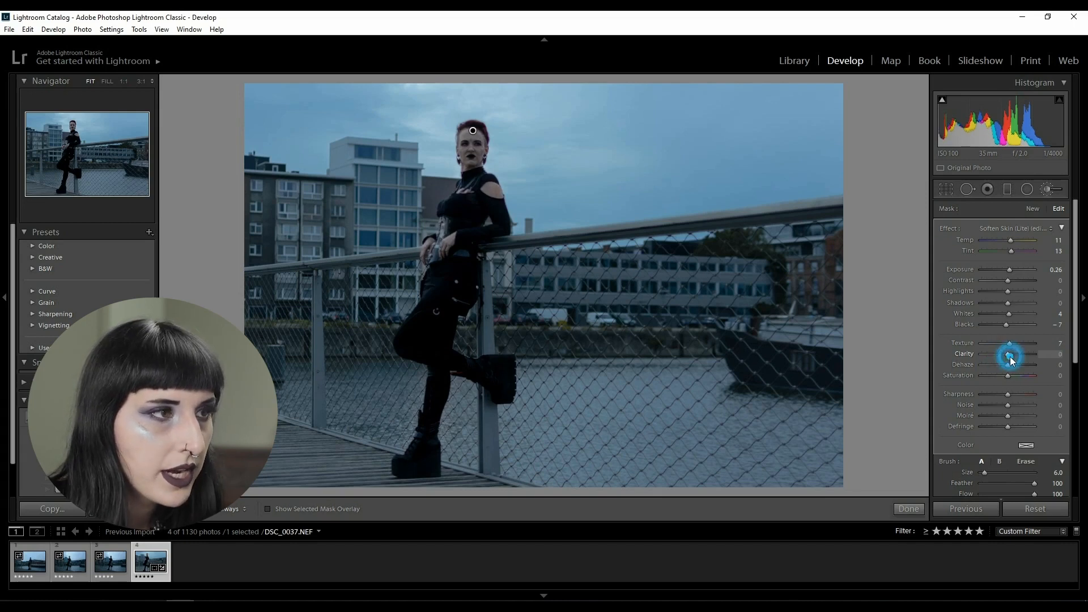
{"action": "mouse_move", "coordinate": [1015, 366]}
{"action": "left_mouse_down"}
{"action": "mouse_move", "coordinate": [1001, 366]}
{"action": "mouse_move", "coordinate": [1038, 369]}
{"action": "mouse_move", "coordinate": [947, 365]}
{"action": "mouse_move", "coordinate": [1009, 366]}
{"action": "mouse_move", "coordinate": [1013, 382]}
{"action": "left_mouse_up"}
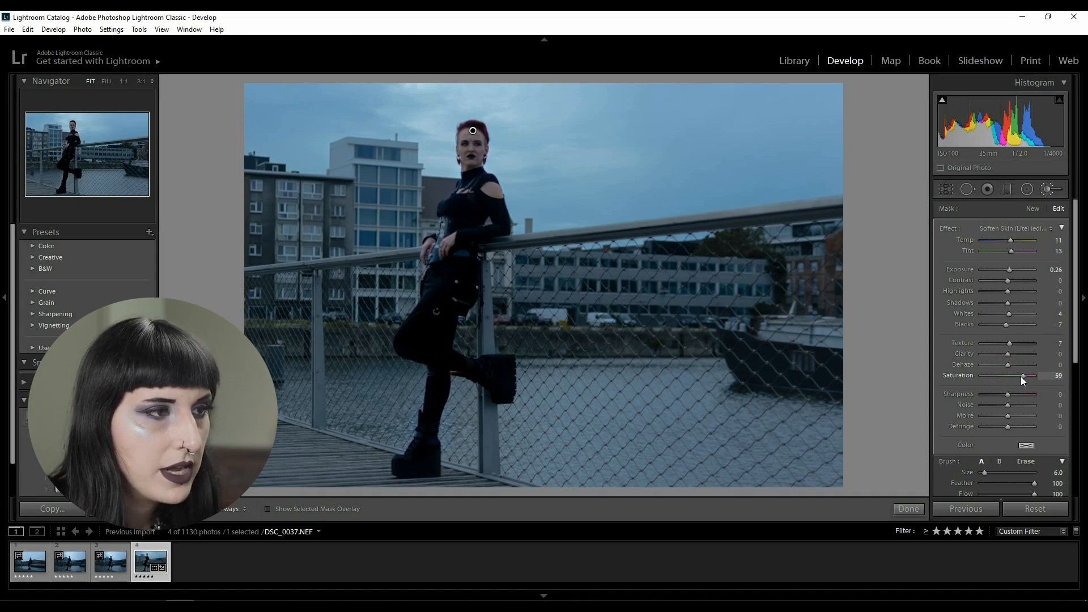
{"action": "left_click_drag", "start_coordinate": [1020, 376], "coordinate": [1012, 375]}
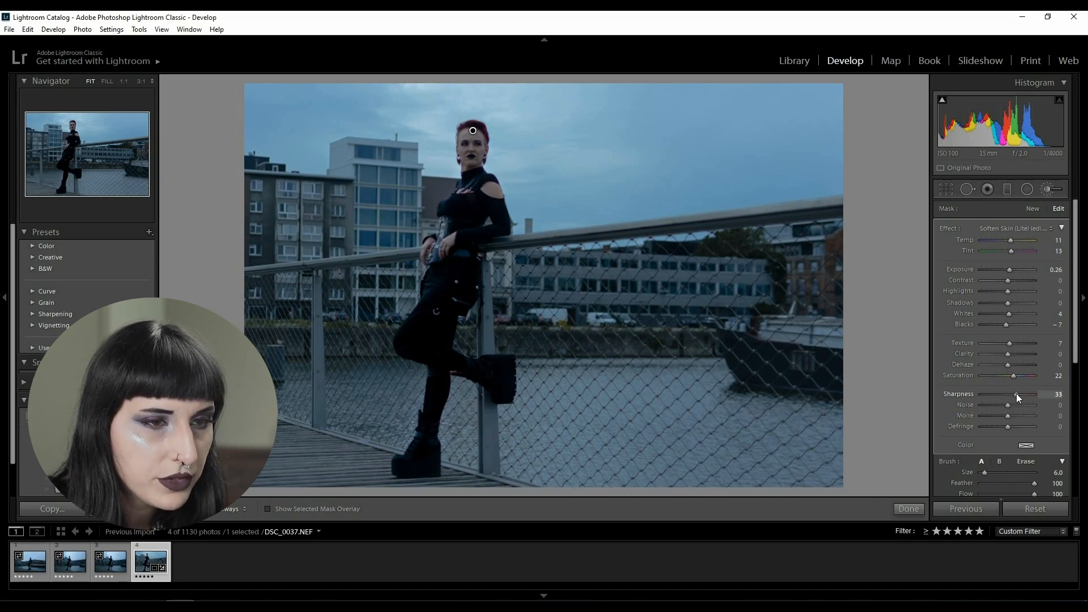
{"action": "left_click", "coordinate": [1007, 406]}
{"action": "mouse_move", "coordinate": [1006, 406]}
{"action": "left_mouse_down"}
{"action": "mouse_move", "coordinate": [996, 408]}
{"action": "mouse_move", "coordinate": [1007, 414]}
{"action": "left_mouse_up"}
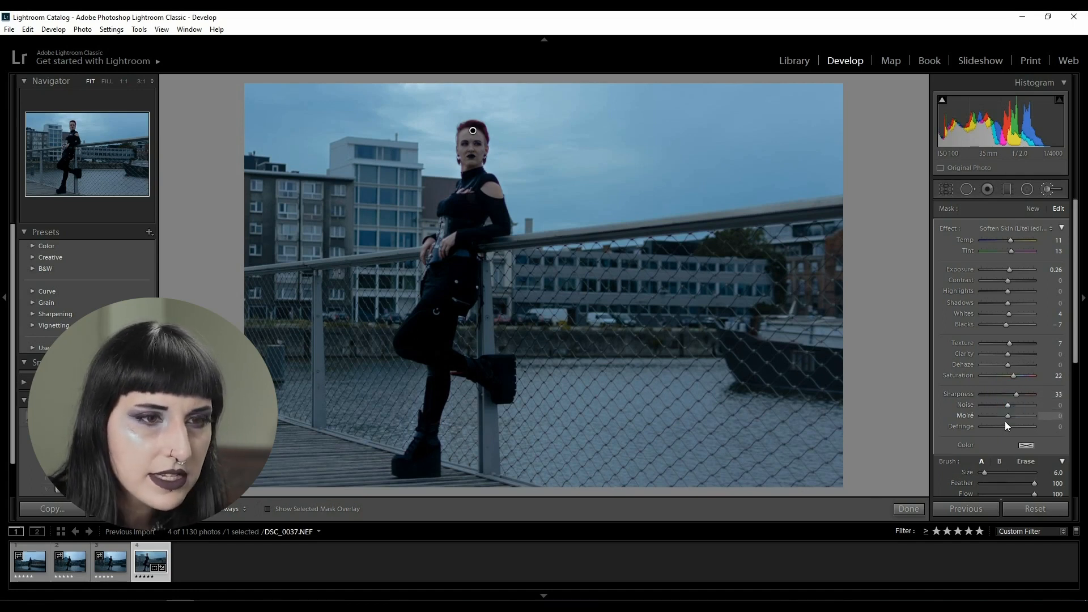
{"action": "left_click", "coordinate": [1061, 228]}
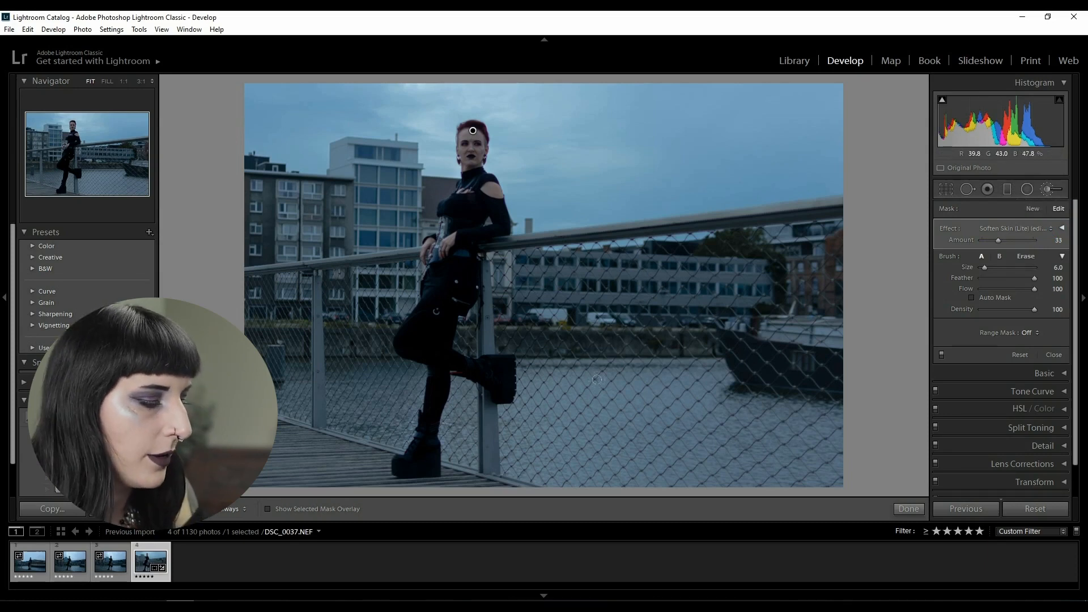
- Close the Adjustment Brush and compare the model's face and shoulders at 1:1 in the side-by-side before and after view
{"action": "key", "text": "y"}
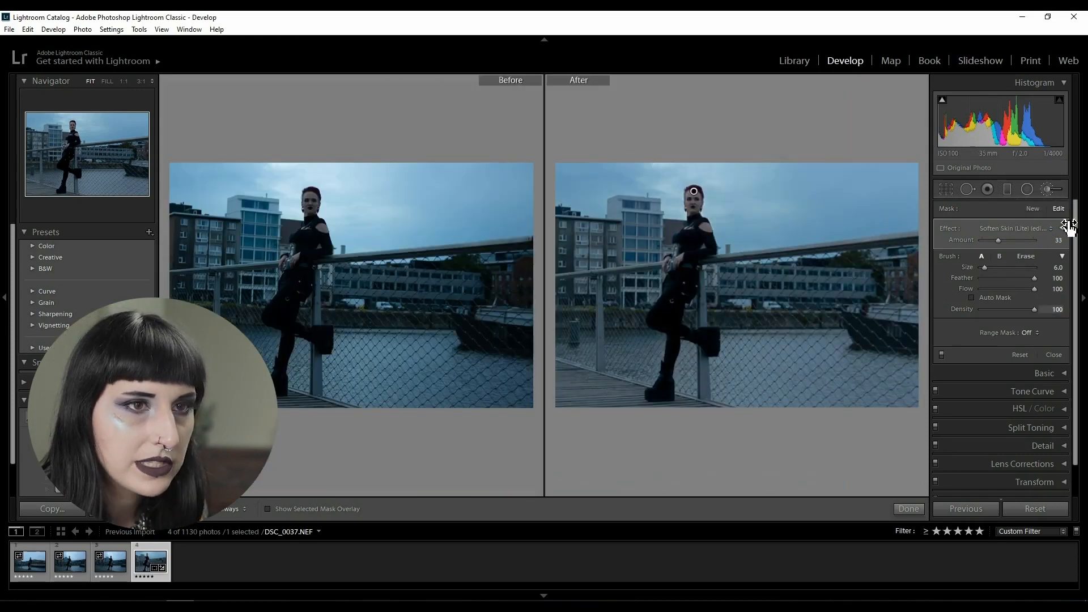
{"action": "left_click", "coordinate": [1048, 192]}
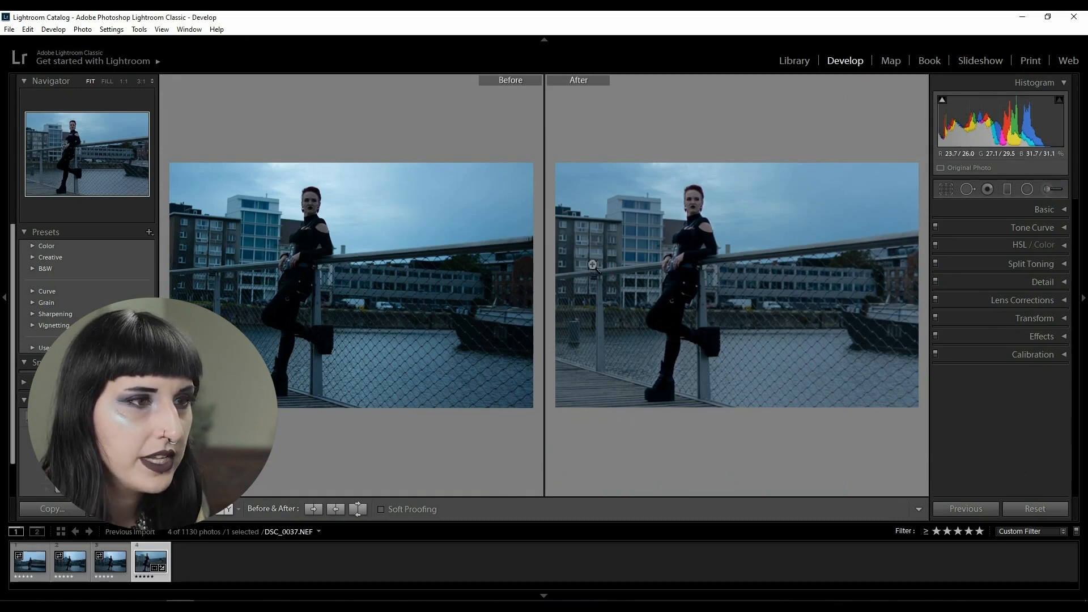
{"action": "left_click", "coordinate": [698, 235]}
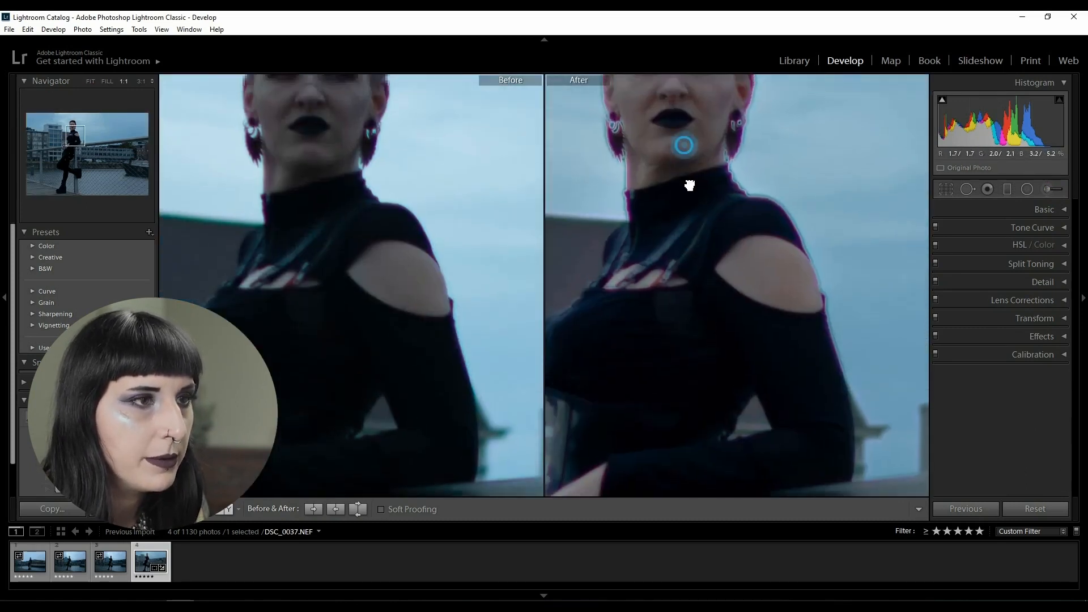
{"action": "left_click_drag", "start_coordinate": [688, 185], "coordinate": [716, 342]}
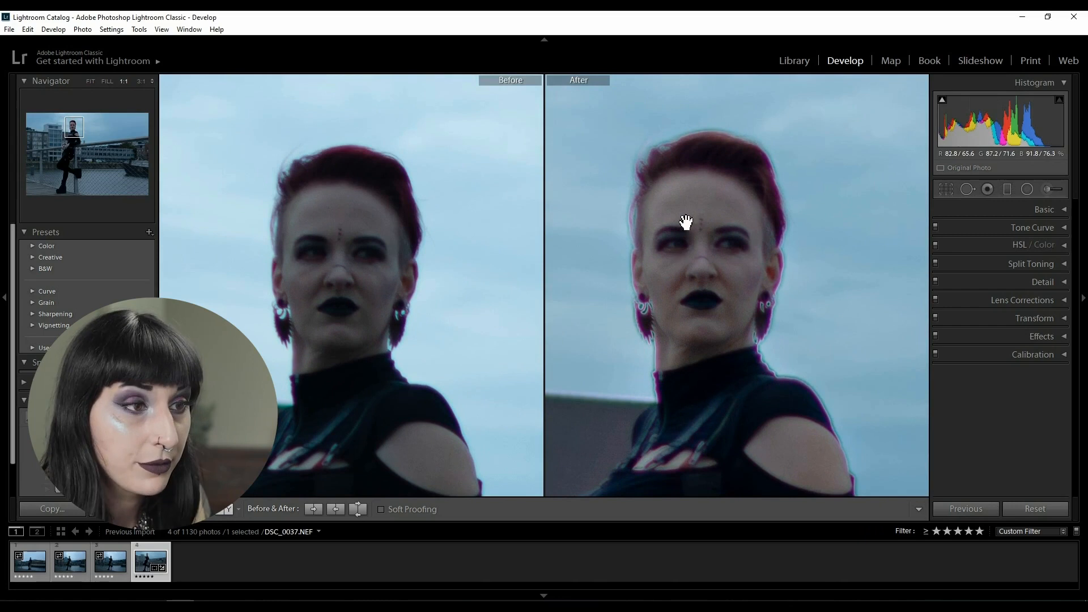
{"action": "left_click_drag", "start_coordinate": [562, 467], "coordinate": [602, 396]}
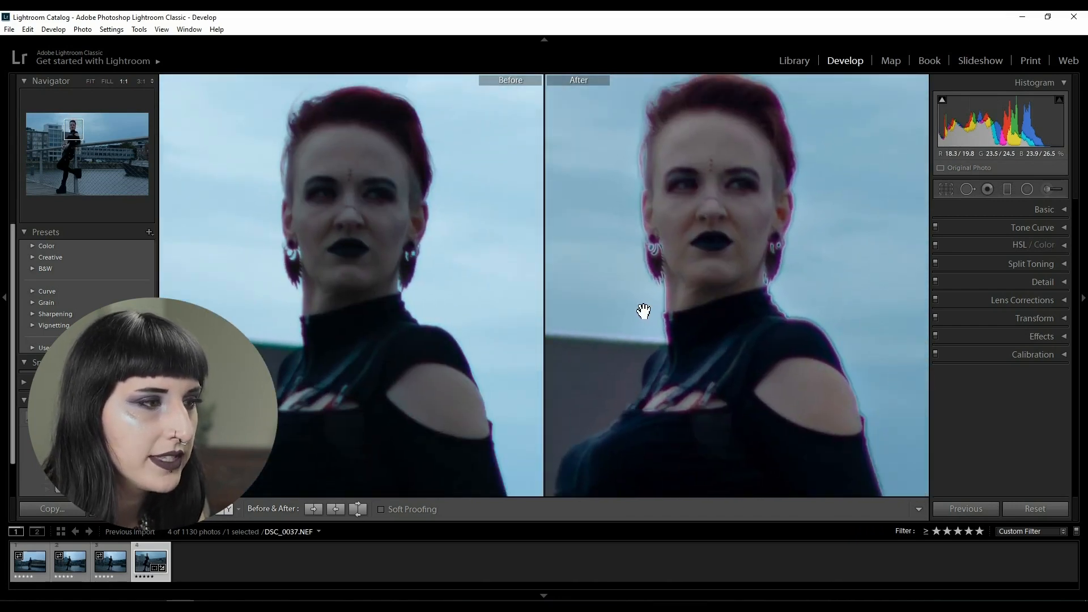
{"action": "key", "text": "y"}
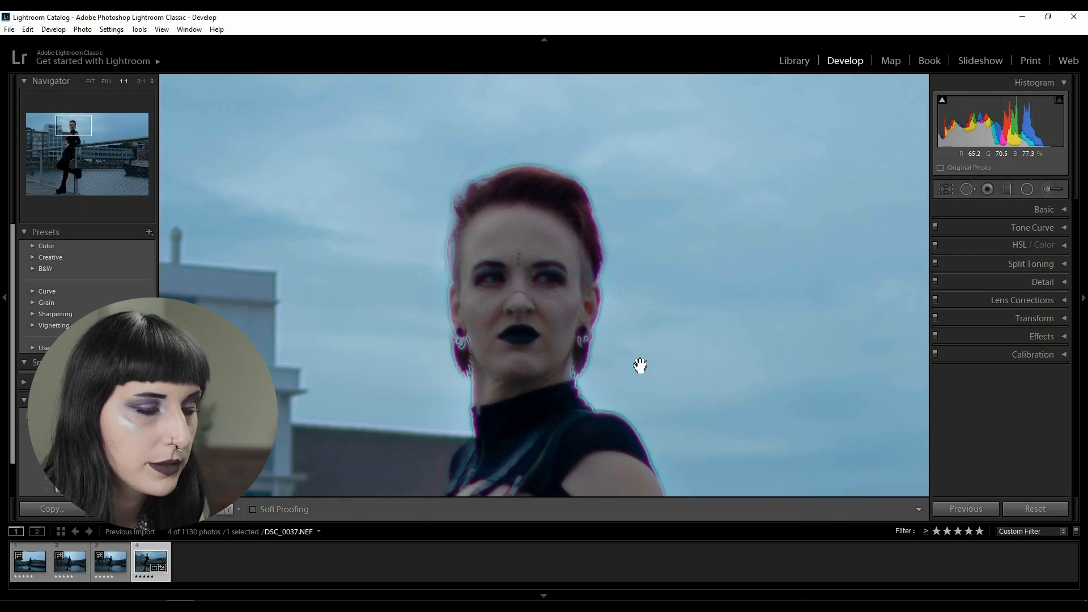
{"action": "left_click", "coordinate": [640, 363]}
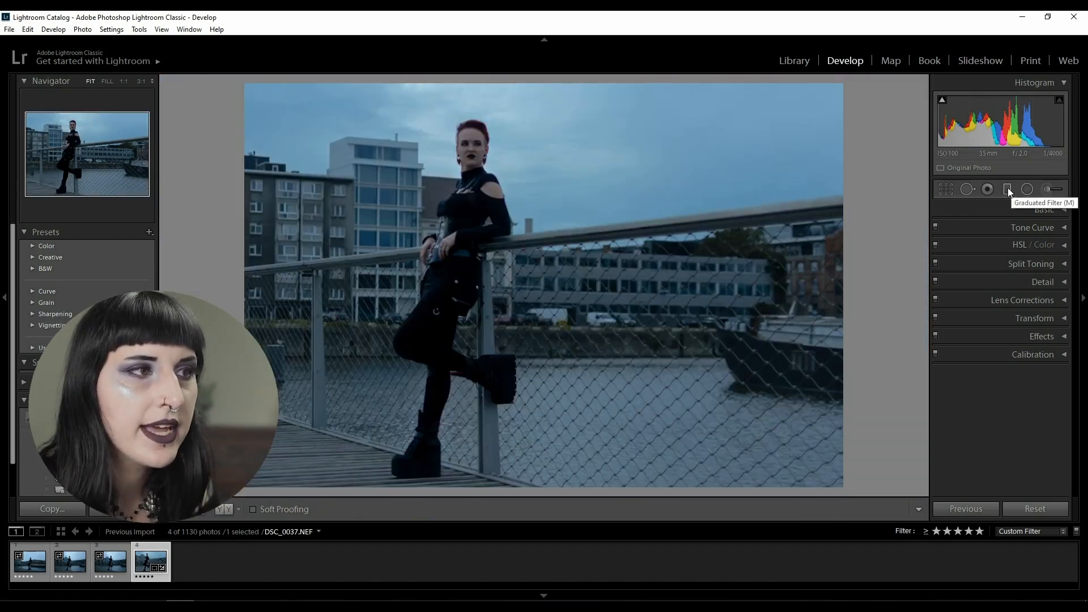
- Lay a diagonal graduated filter with Exposure 1.00 over the photo's left side, widen it past the model and check its mask overlay
{"action": "left_click", "coordinate": [1007, 189]}
{"action": "left_click_drag", "start_coordinate": [249, 133], "coordinate": [479, 225]}
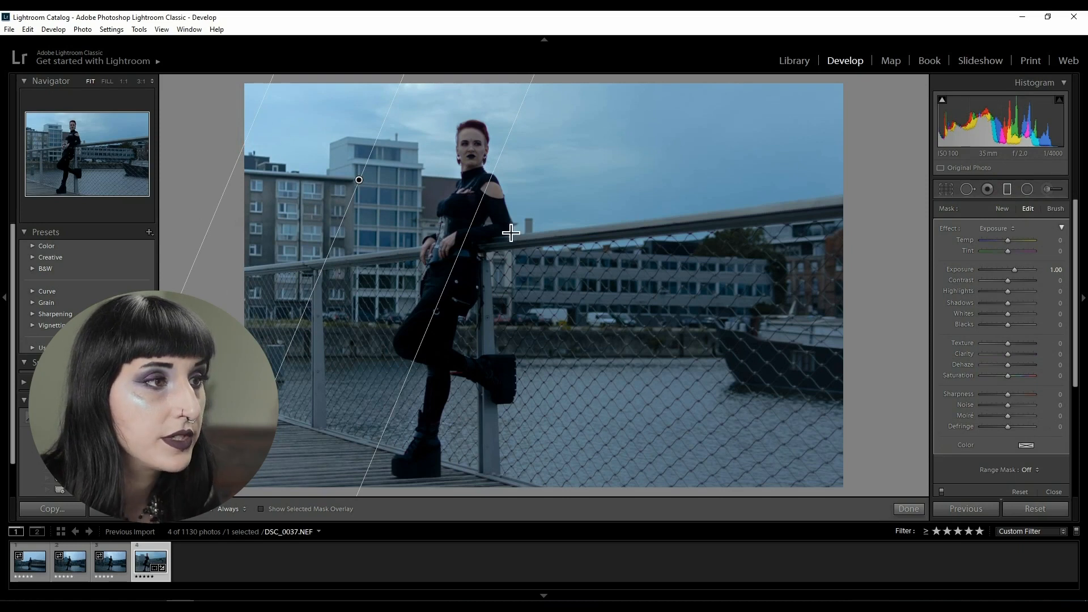
{"action": "left_click_drag", "start_coordinate": [467, 238], "coordinate": [555, 290]}
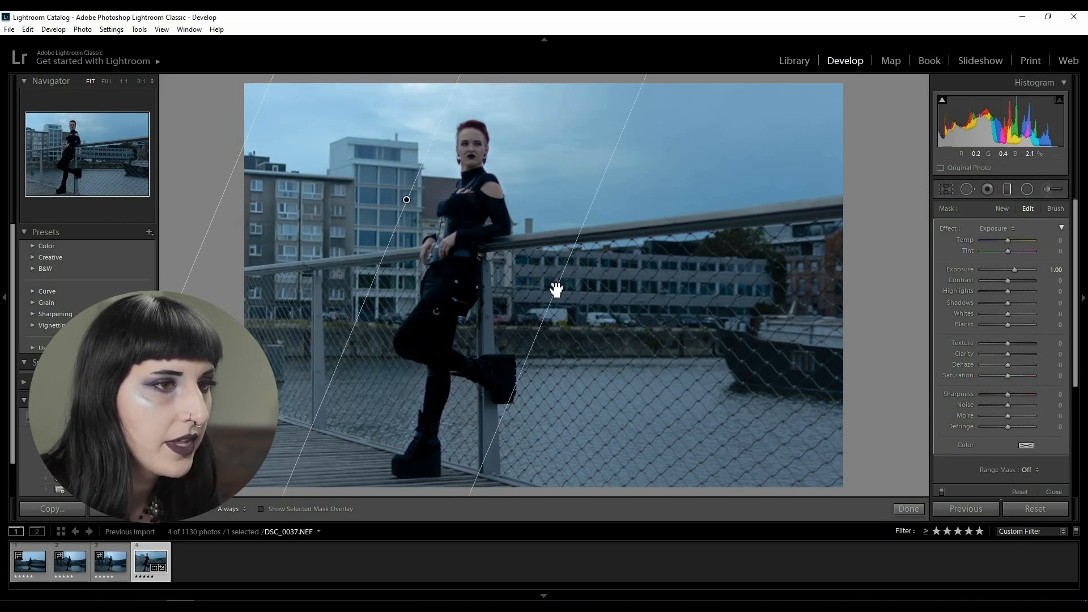
{"action": "key", "text": "o"}
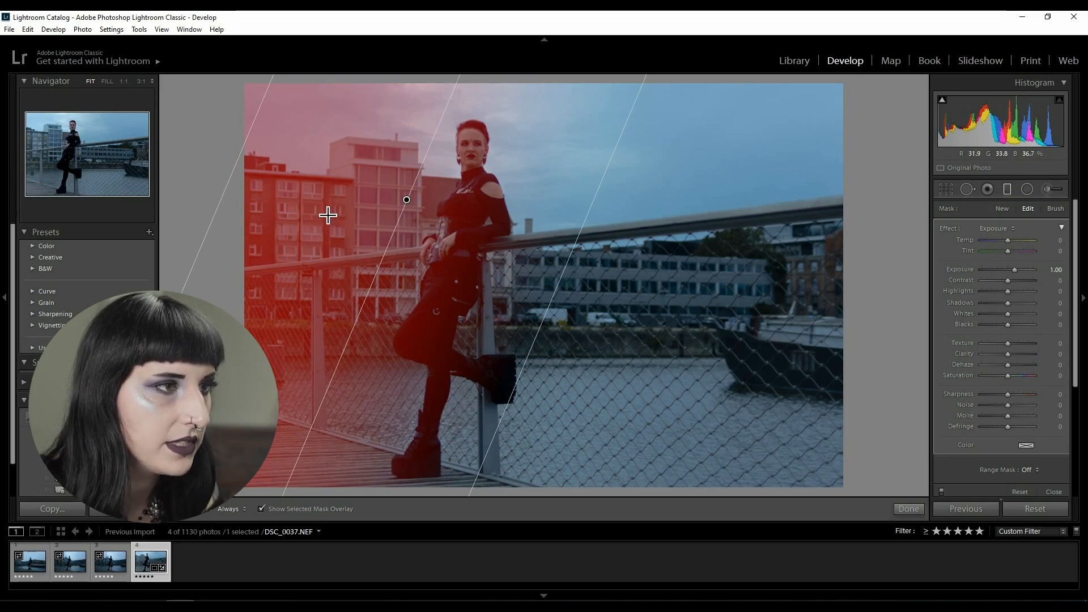
{"action": "key", "text": "o"}
- Set the left graduated filter to Exposure 1.22, Contrast −2, Highlights 13, Shadows −4, Whites 15, Blacks −11, Clarity −13, Dehaze −15 and Saturation 0
{"action": "left_click_drag", "start_coordinate": [1014, 270], "coordinate": [1007, 307]}
{"action": "left_click", "coordinate": [1007, 342]}
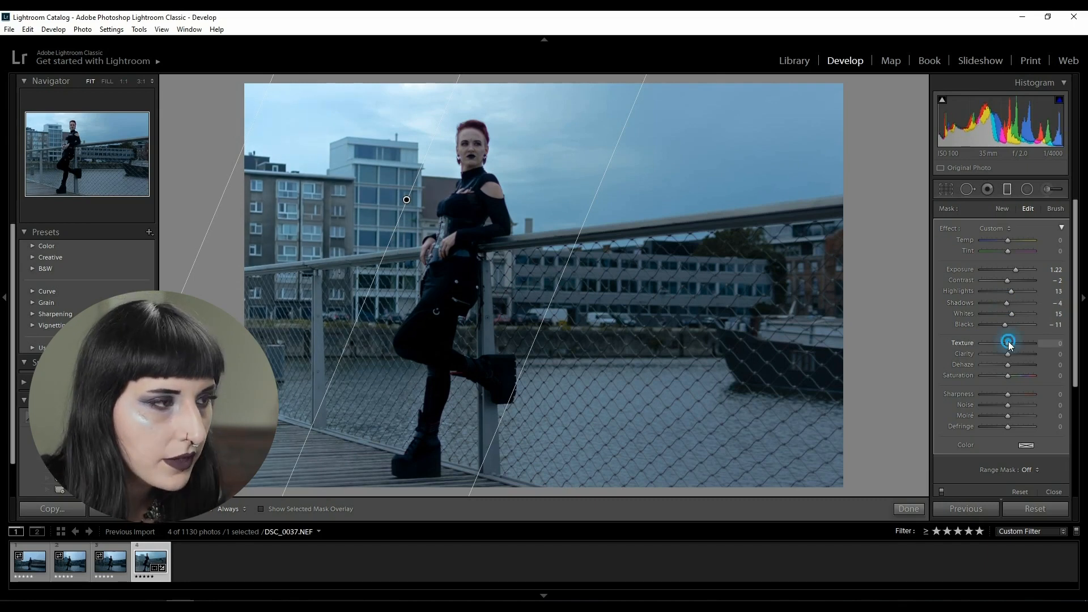
{"action": "left_click_drag", "start_coordinate": [1008, 340], "coordinate": [1004, 363]}
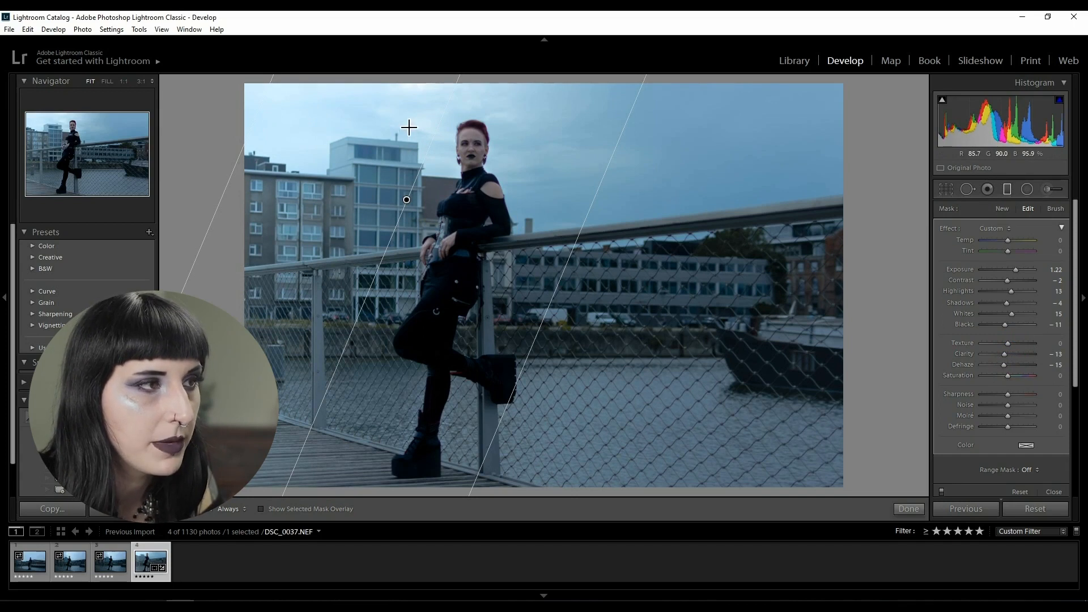
{"action": "left_click_drag", "start_coordinate": [1008, 376], "coordinate": [1007, 380]}
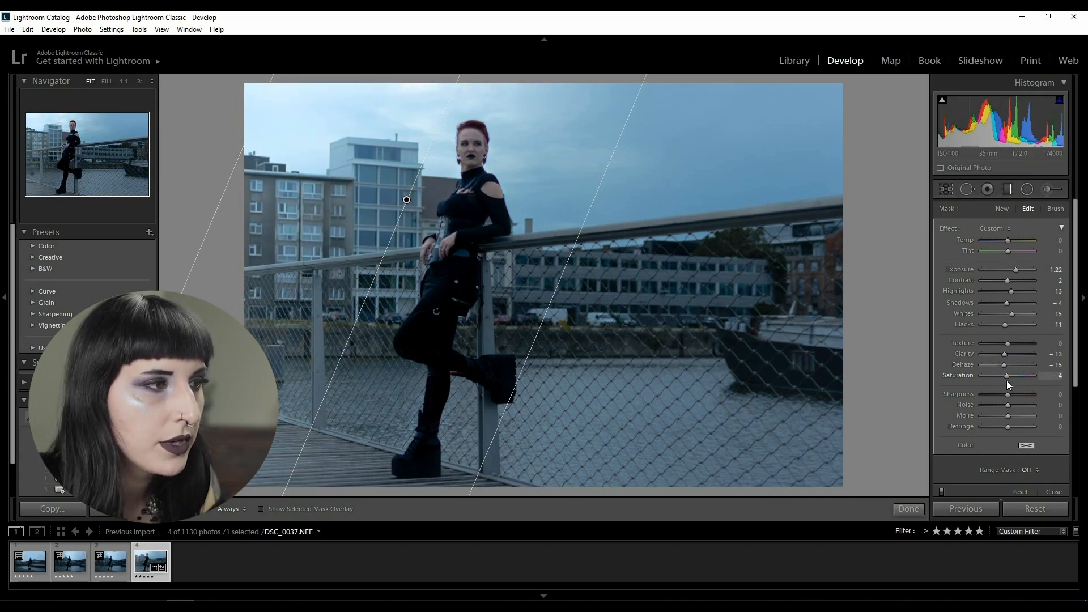
{"action": "double_click", "coordinate": [1006, 379]}
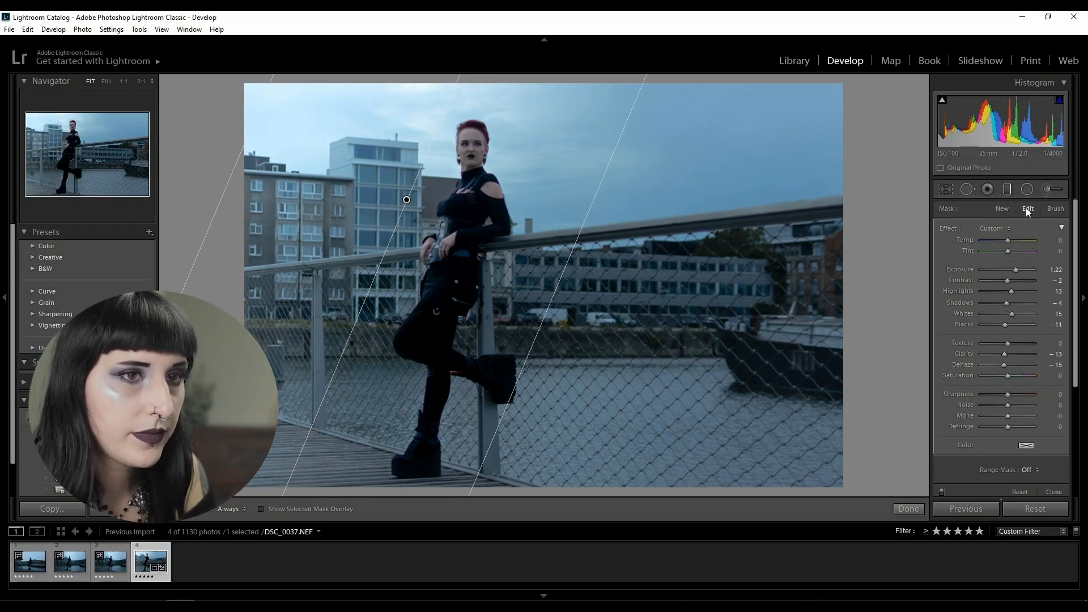
- Close the graduated filter and compare the whole photo side by side before and after
{"action": "left_click", "coordinate": [1006, 190]}
{"action": "key", "text": "y"}
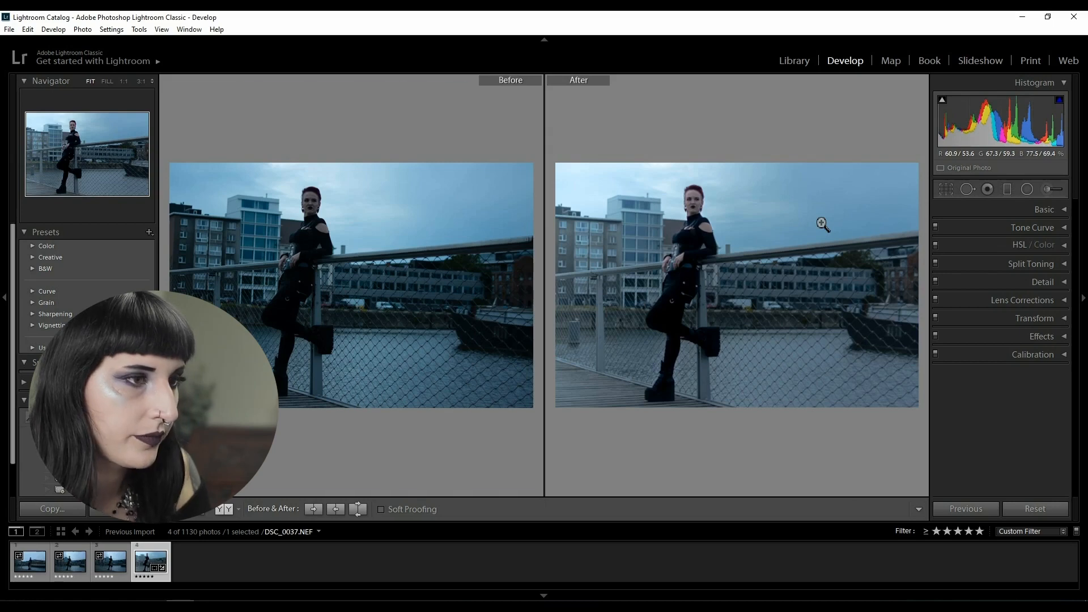
{"action": "key", "text": "y"}
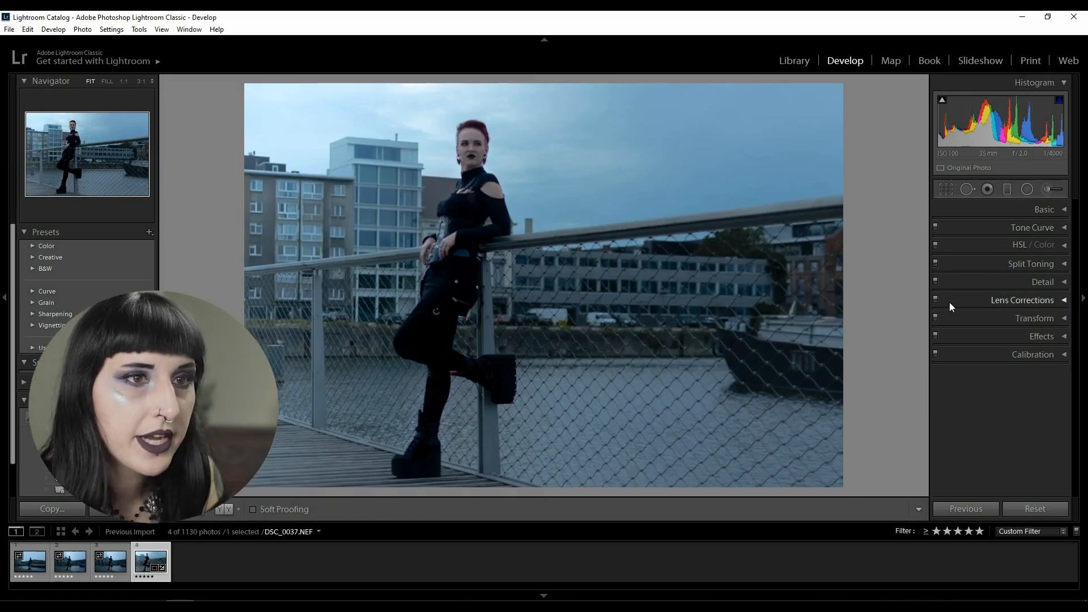
- Darken the photo's right side with a second, steeply tilted graduated filter at Exposure −1.74, and compare the photo before and after
{"action": "left_click", "coordinate": [1007, 188]}
{"action": "left_click_drag", "start_coordinate": [860, 492], "coordinate": [574, 329]}
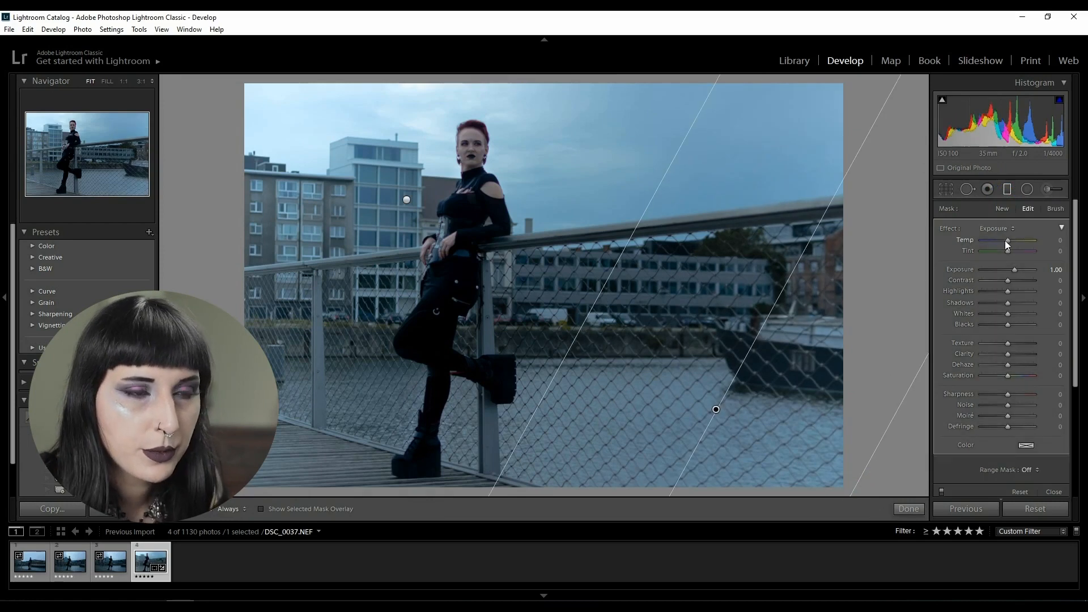
{"action": "mouse_move", "coordinate": [1013, 269]}
{"action": "left_mouse_down"}
{"action": "mouse_move", "coordinate": [970, 269]}
{"action": "mouse_move", "coordinate": [997, 270]}
{"action": "left_mouse_up"}
{"action": "left_click_drag", "start_coordinate": [678, 154], "coordinate": [648, 157]}
{"action": "left_click_drag", "start_coordinate": [838, 171], "coordinate": [672, 171]}
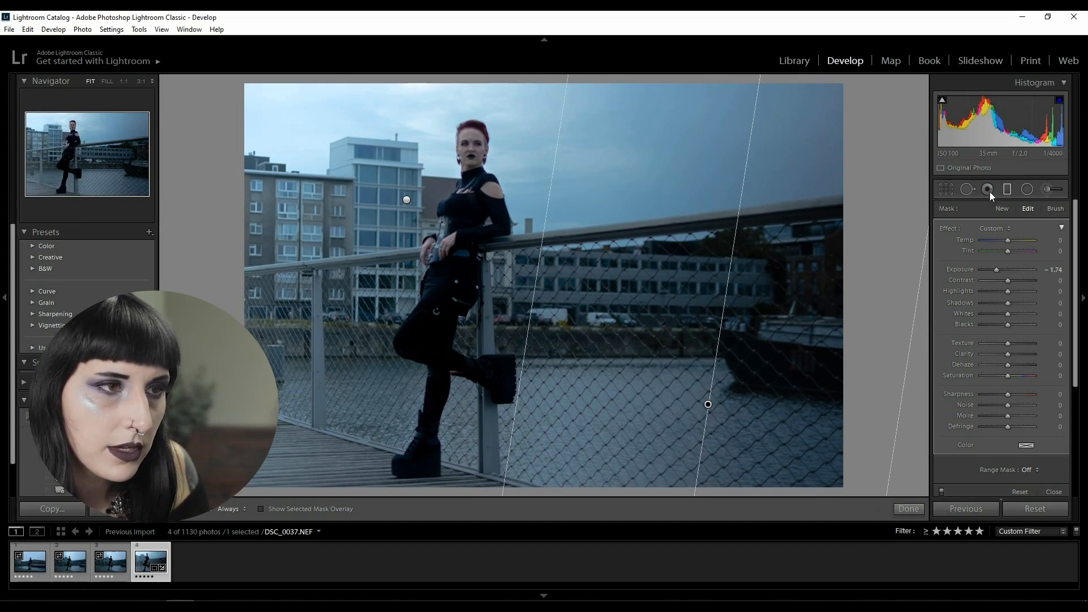
{"action": "left_click_drag", "start_coordinate": [707, 404], "coordinate": [678, 401]}
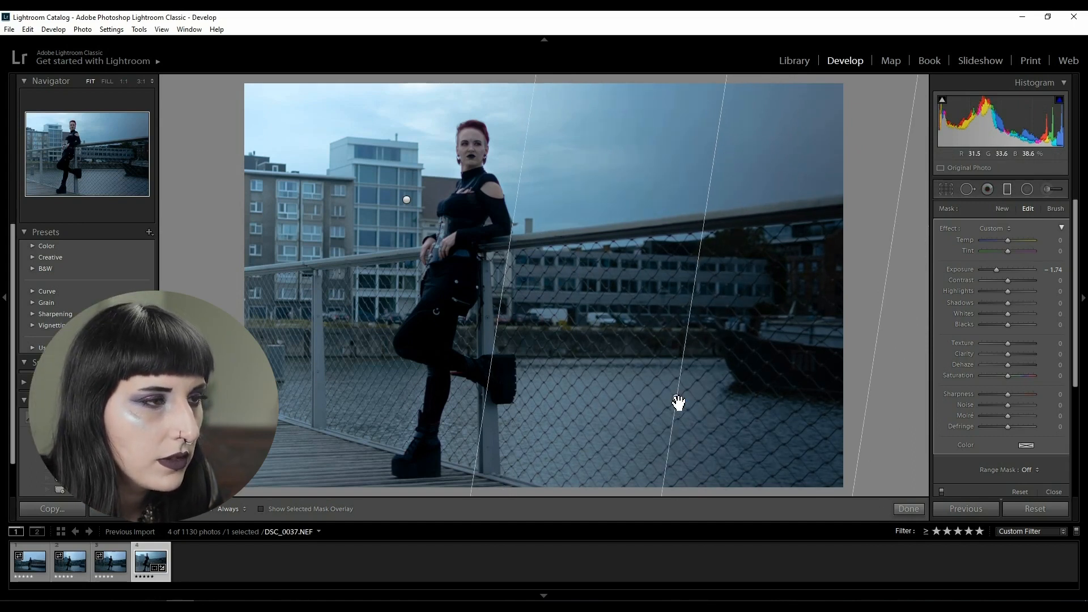
{"action": "left_click", "coordinate": [1004, 191]}
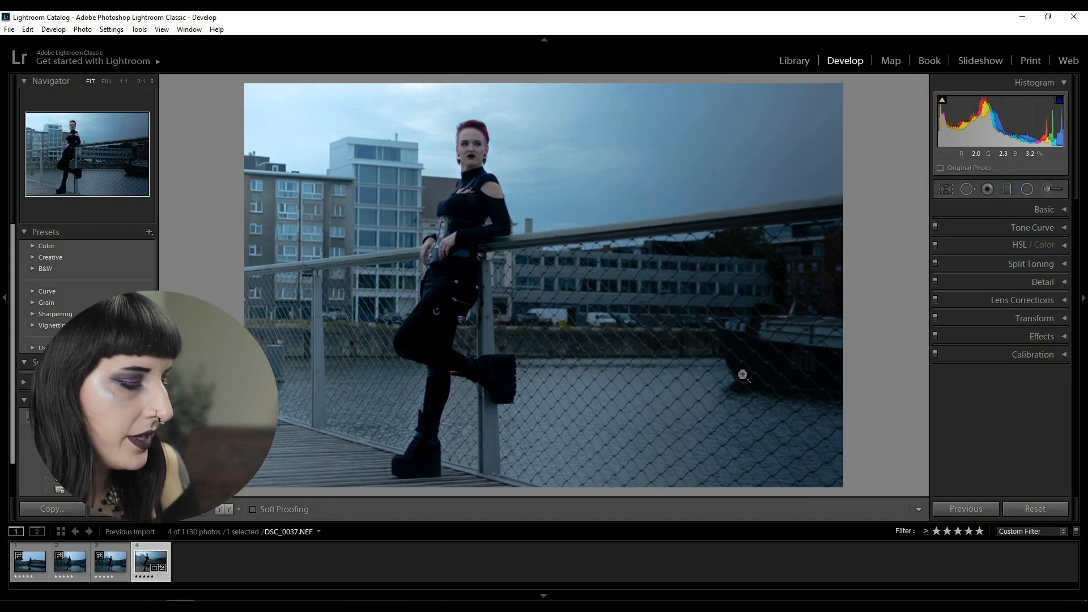
{"action": "key", "text": "y"}
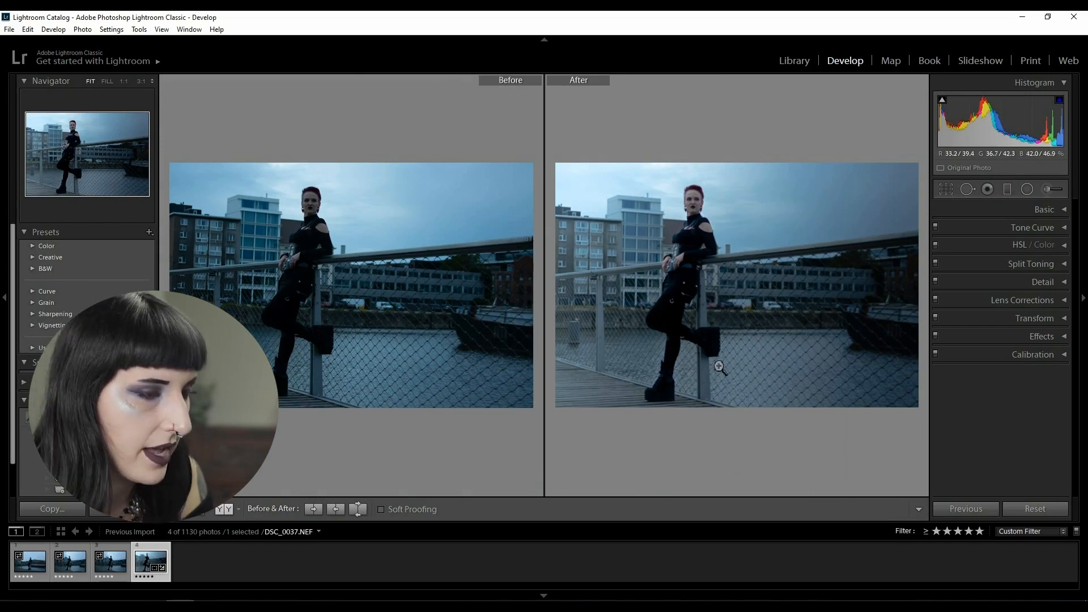
{"action": "key", "text": "y"}
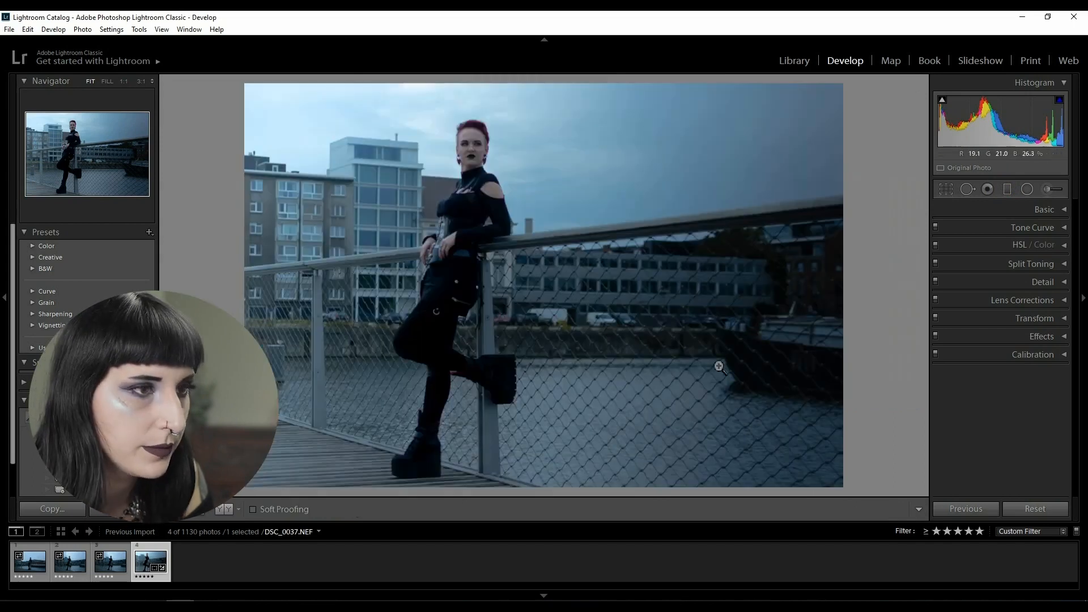
- Draw a tall radial filter with Exposure 1.00 around the model, centre it on her body and tilt it to follow her pose
{"action": "left_click", "coordinate": [1026, 189]}
{"action": "left_click_drag", "start_coordinate": [462, 151], "coordinate": [538, 358]}
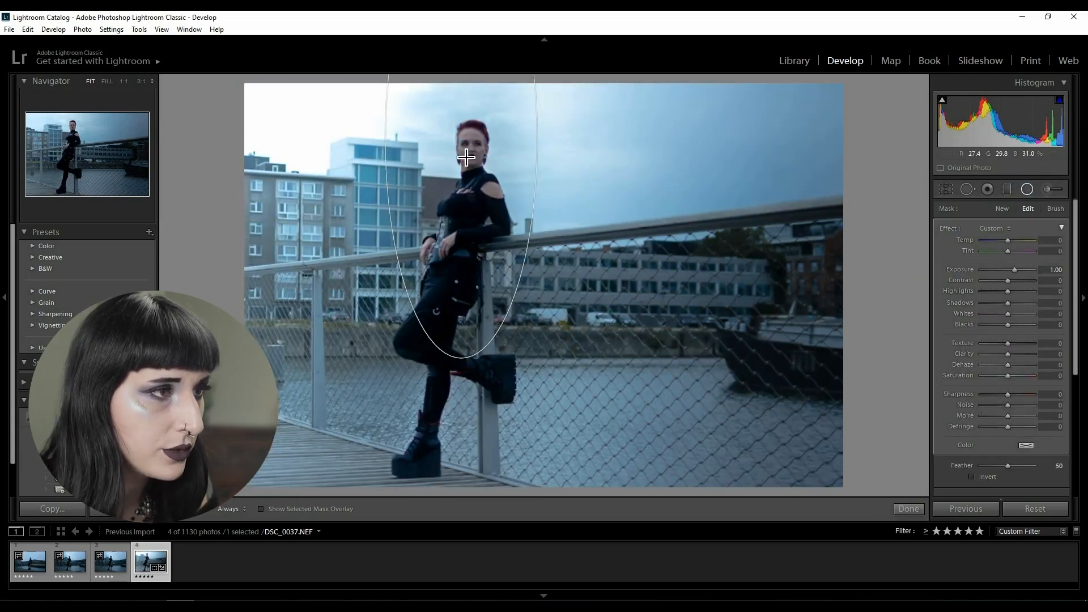
{"action": "left_click_drag", "start_coordinate": [460, 138], "coordinate": [463, 307]}
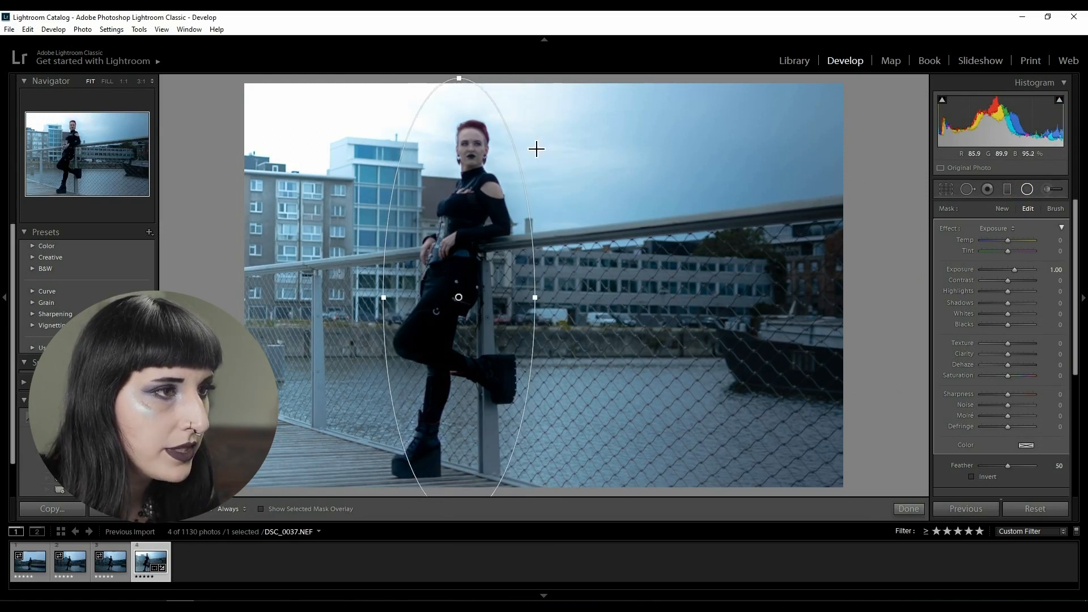
{"action": "left_click_drag", "start_coordinate": [487, 82], "coordinate": [513, 95]}
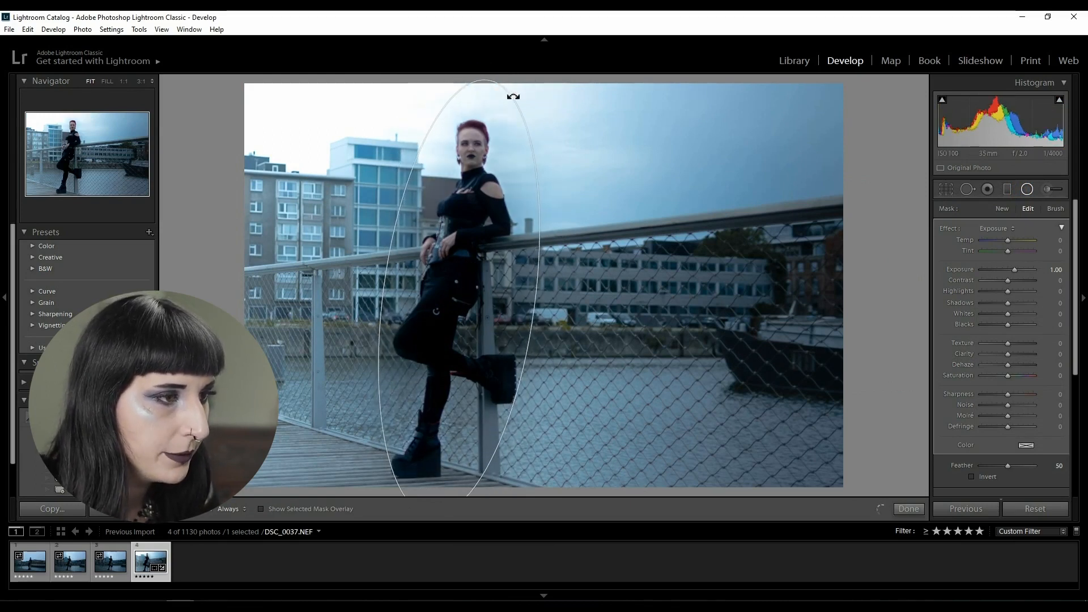
- Widen the radial filter slightly around the model, try inverting its mask, and return it to affecting the area outside the ellipse
{"action": "left_click_drag", "start_coordinate": [535, 307], "coordinate": [547, 309]}
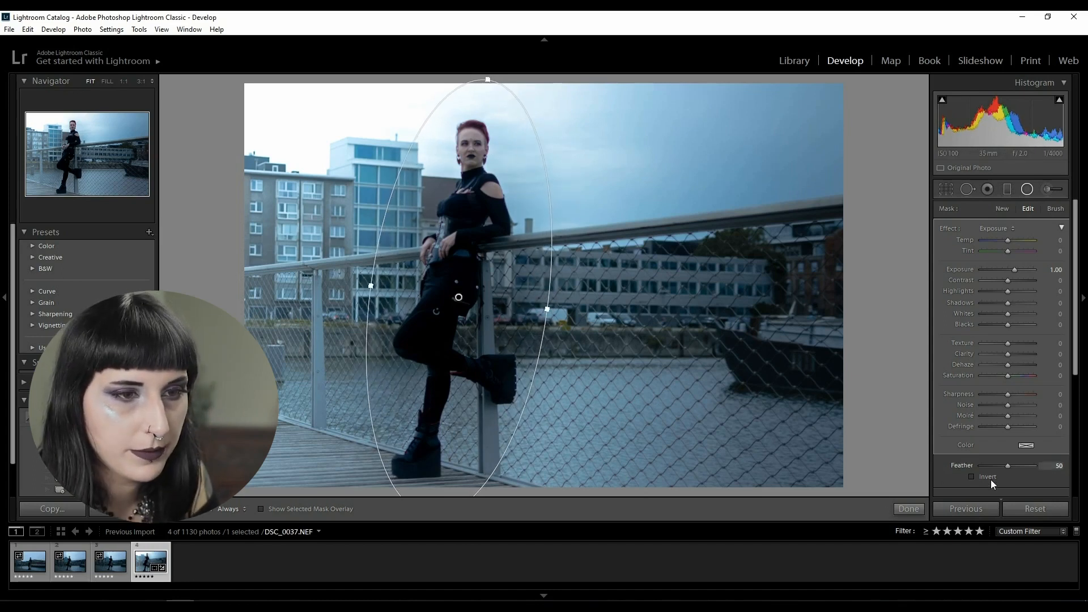
{"action": "left_click", "coordinate": [973, 478]}
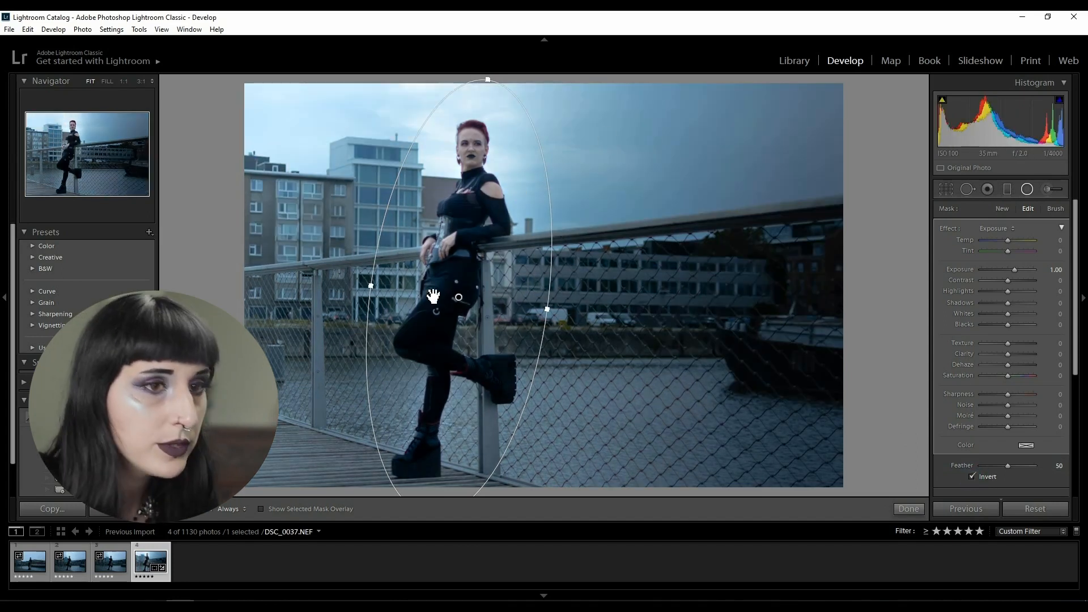
{"action": "left_click_drag", "start_coordinate": [1013, 271], "coordinate": [1010, 273]}
{"action": "left_click", "coordinate": [972, 477]}
- Set the radial filter to Exposure −0.70, Contrast 7, Highlights 4, Shadows −4, Whites −9, Blacks −11, Texture −15, Clarity −28, Dehaze 2 and Saturation −9
{"action": "left_click_drag", "start_coordinate": [1010, 267], "coordinate": [937, 272]}
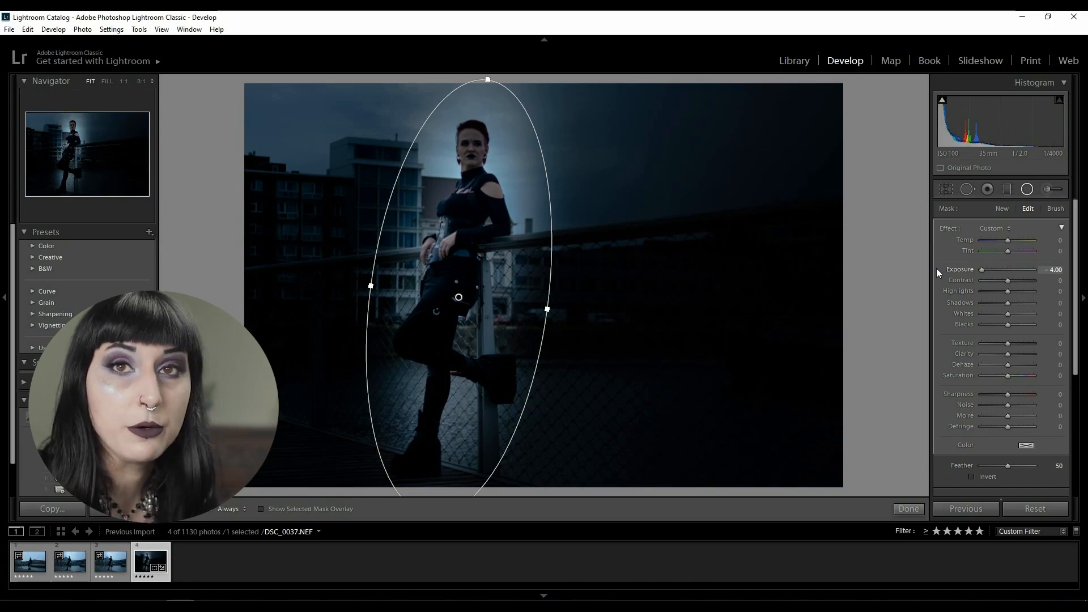
{"action": "left_click_drag", "start_coordinate": [936, 268], "coordinate": [1005, 324]}
{"action": "left_click", "coordinate": [1006, 343]}
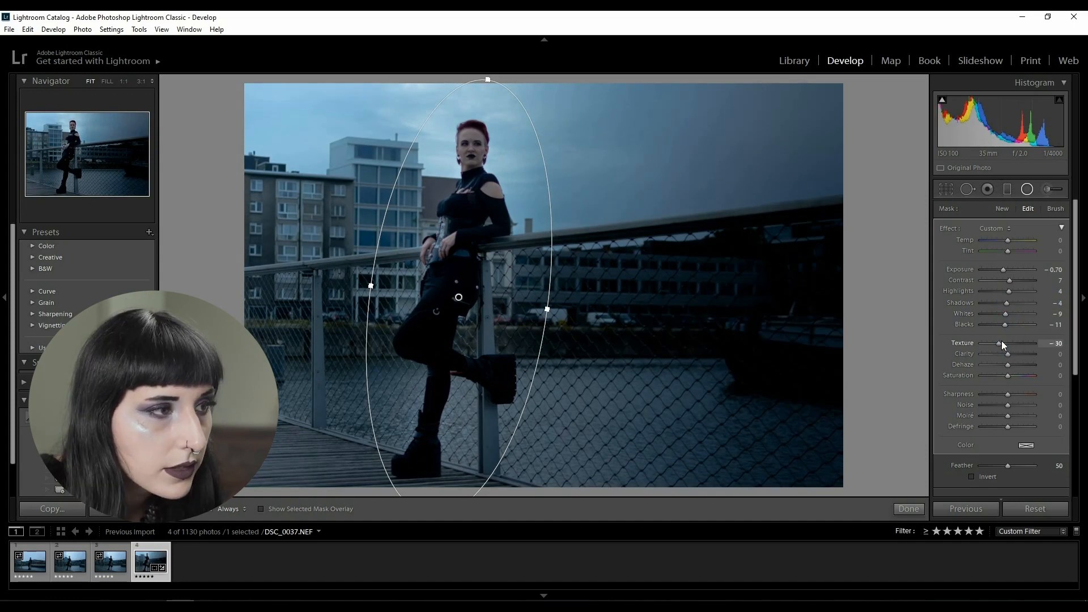
{"action": "left_click_drag", "start_coordinate": [1001, 340], "coordinate": [1002, 342]}
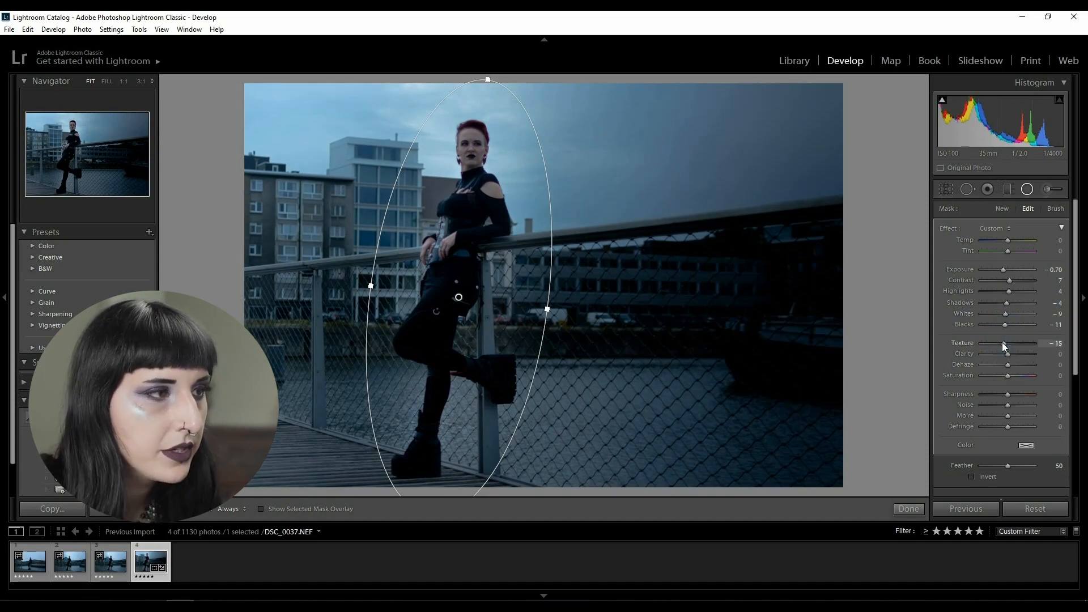
{"action": "mouse_move", "coordinate": [1002, 353]}
{"action": "left_mouse_down"}
{"action": "mouse_move", "coordinate": [1022, 354]}
{"action": "mouse_move", "coordinate": [999, 353]}
{"action": "mouse_move", "coordinate": [1000, 366]}
{"action": "mouse_move", "coordinate": [1016, 365]}
{"action": "mouse_move", "coordinate": [1004, 373]}
{"action": "left_mouse_up"}
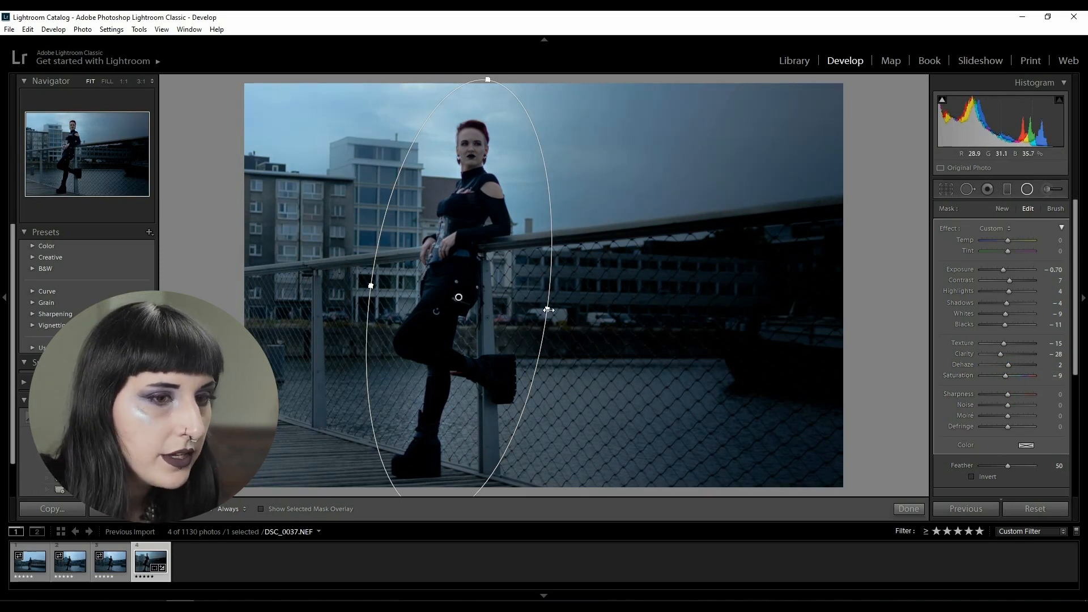
- Try the radial filter's edge softness at Feather 0, 15 and 40
{"action": "left_click_drag", "start_coordinate": [1007, 465], "coordinate": [971, 474]}
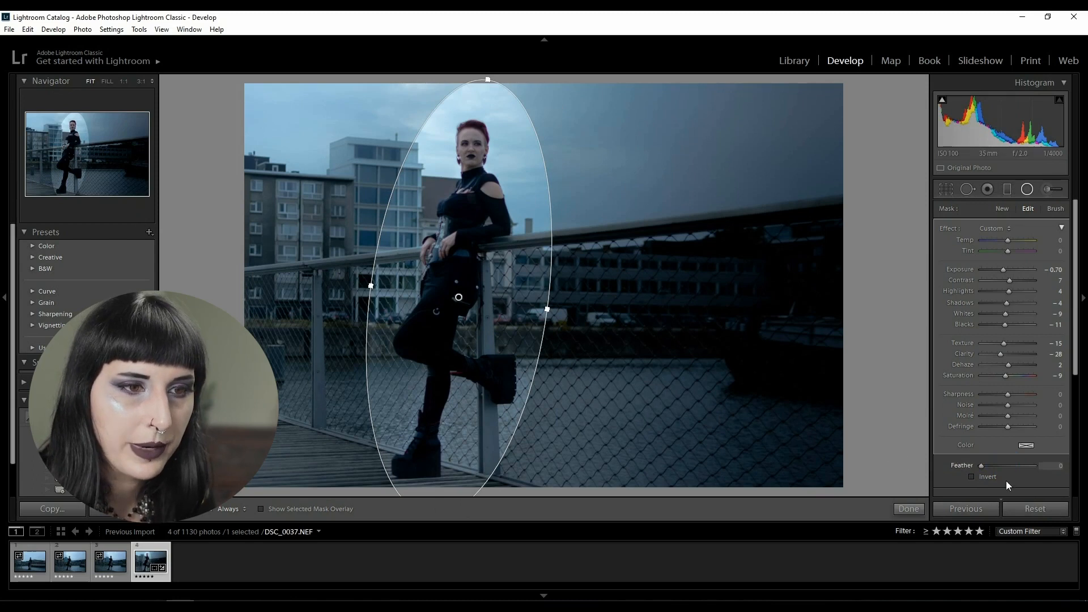
{"action": "left_click_drag", "start_coordinate": [984, 467], "coordinate": [988, 470]}
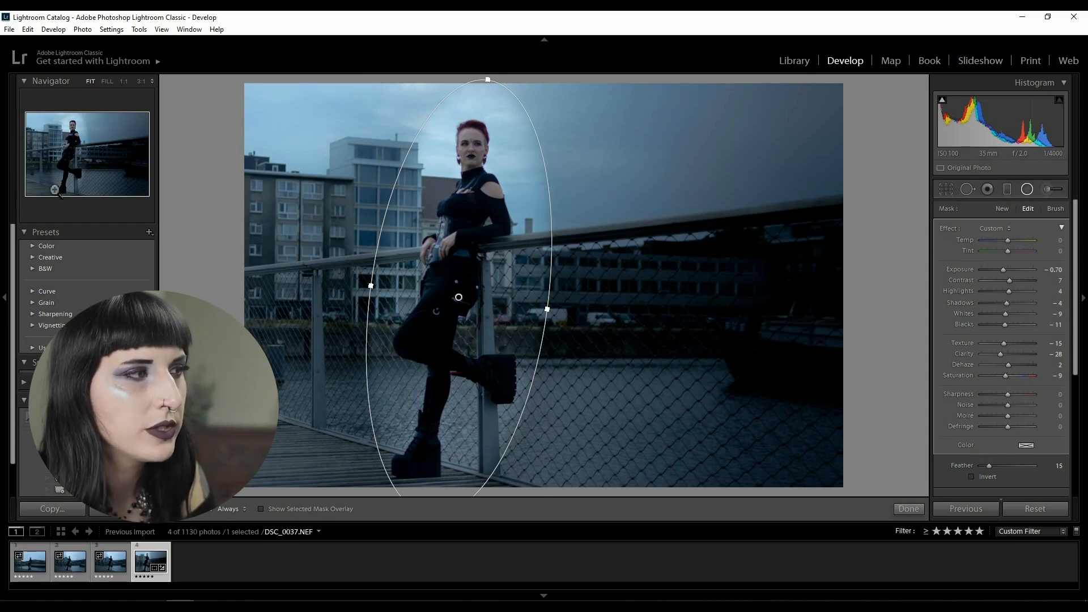
{"action": "left_click_drag", "start_coordinate": [995, 468], "coordinate": [1003, 468]}
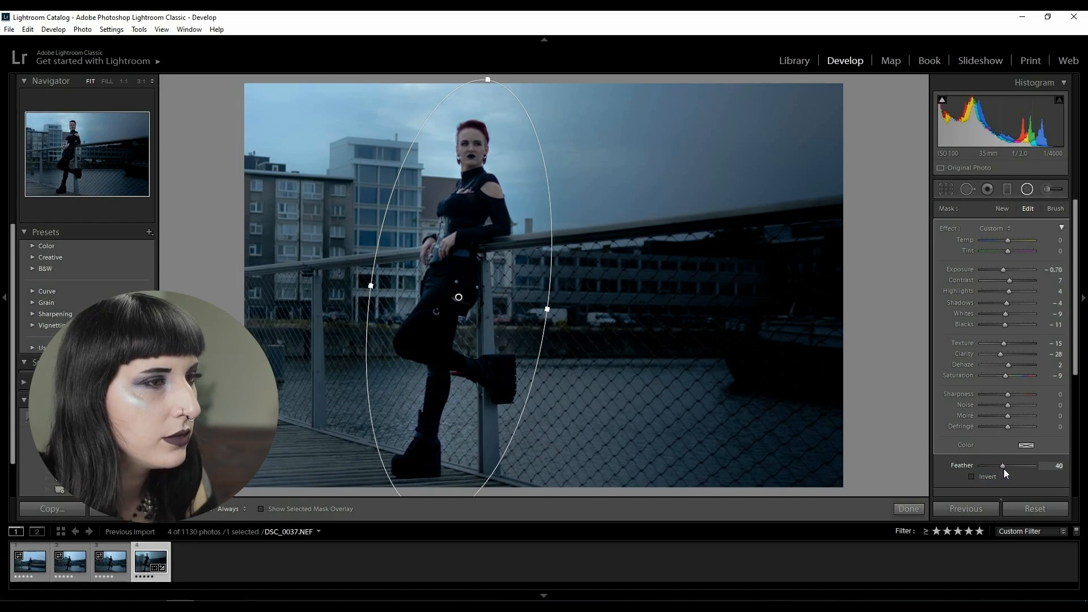
- Widen, shorten and tilt the radial filter's ellipse to follow the model's pose, recentre it on her and set Feather to 56
{"action": "left_click_drag", "start_coordinate": [547, 309], "coordinate": [577, 312]}
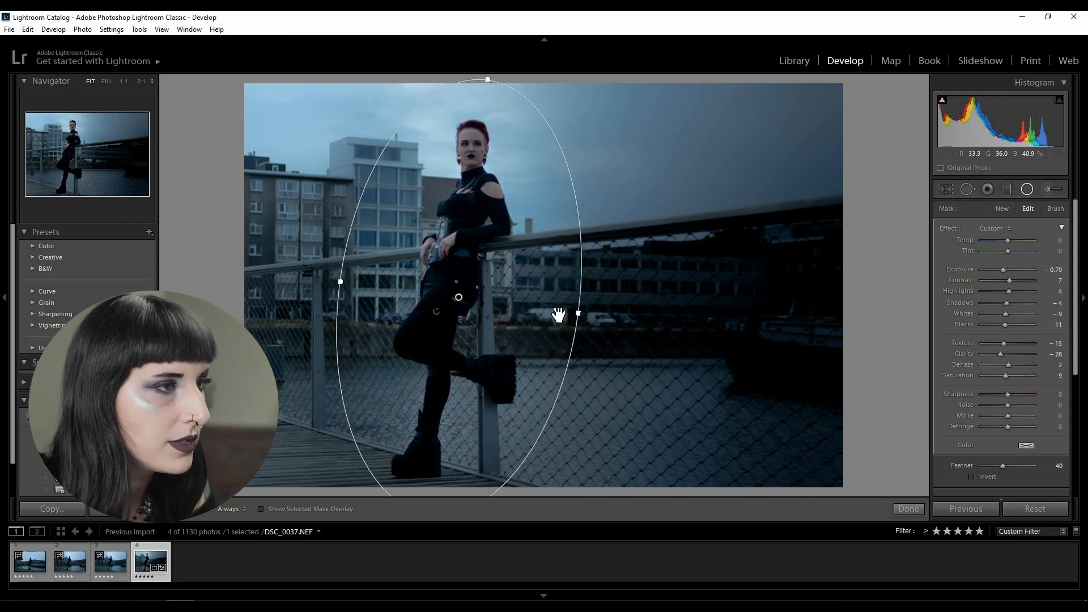
{"action": "left_click_drag", "start_coordinate": [489, 76], "coordinate": [485, 100]}
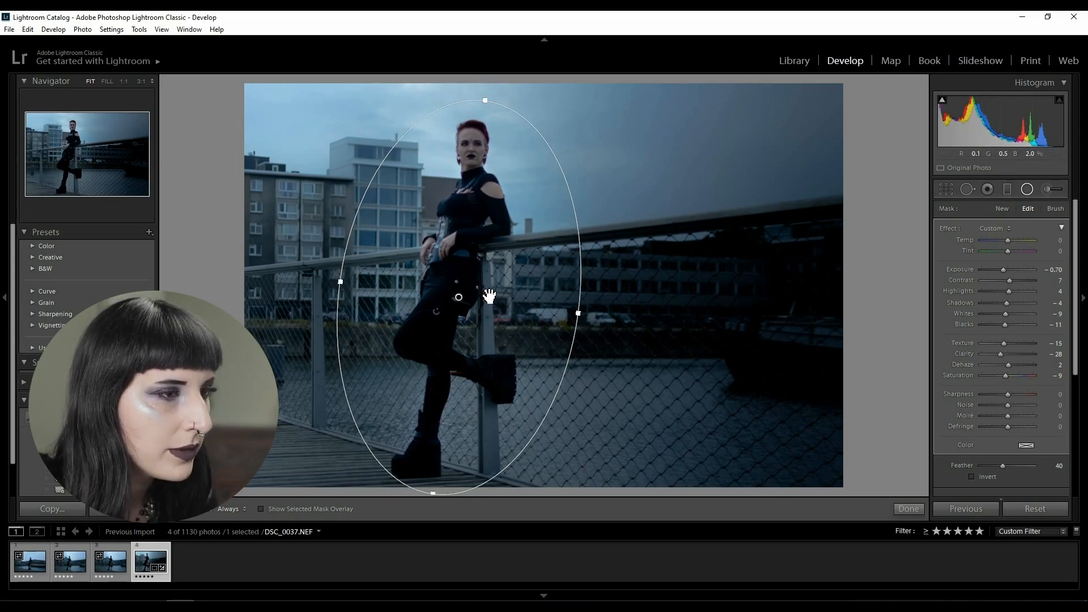
{"action": "left_click_drag", "start_coordinate": [595, 314], "coordinate": [590, 324]}
{"action": "left_click_drag", "start_coordinate": [461, 217], "coordinate": [456, 220]}
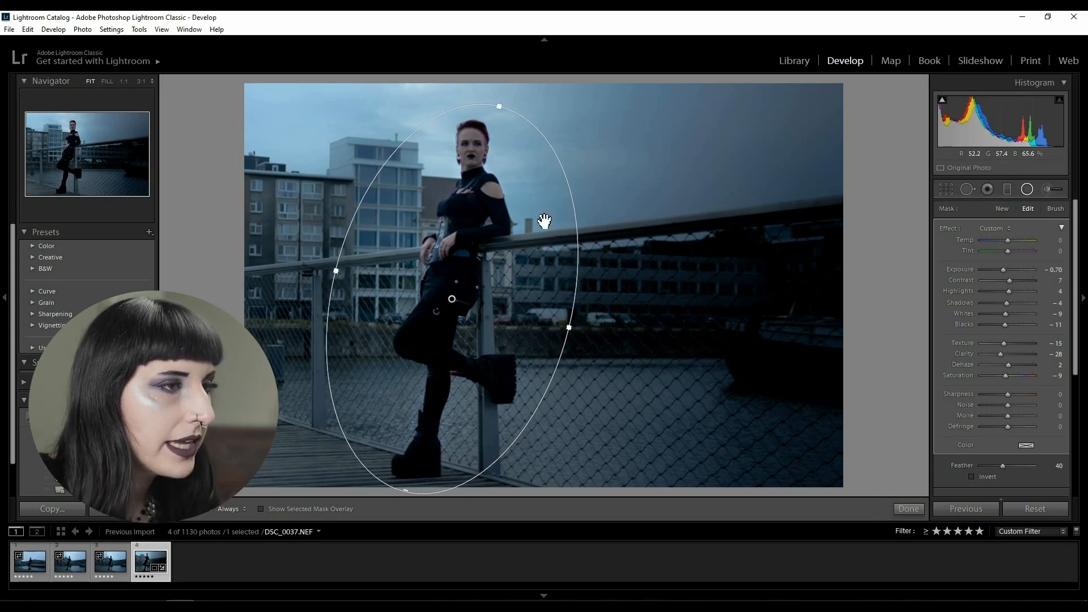
{"action": "left_click", "coordinate": [1001, 466]}
{"action": "left_click_drag", "start_coordinate": [1001, 466], "coordinate": [1009, 465]}
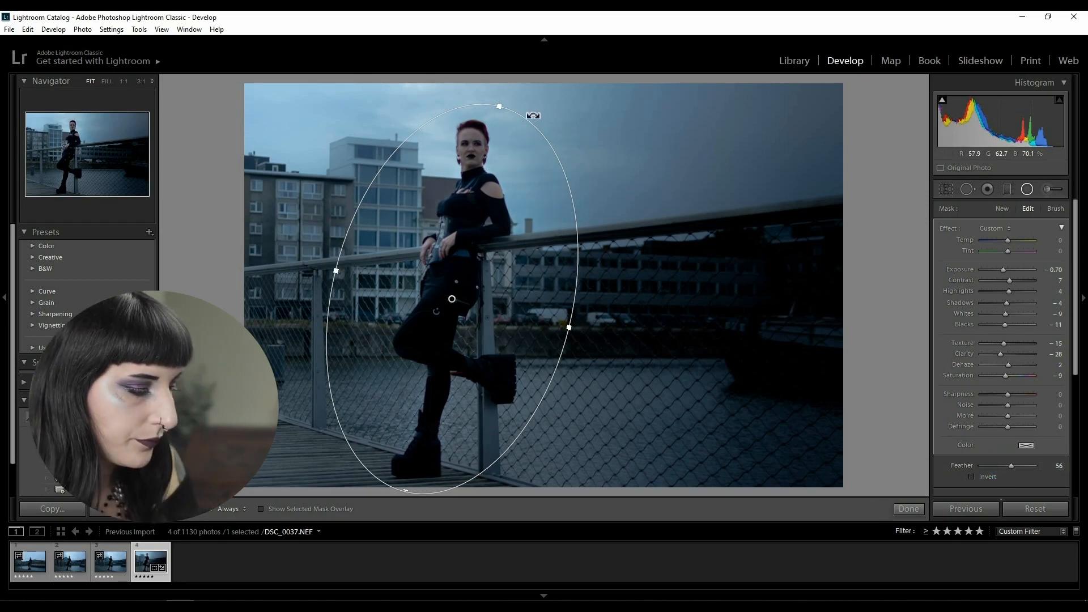
- Close the radial filter and compare the photo before and after side by side, including a closer look at the model
{"action": "key", "text": "y"}
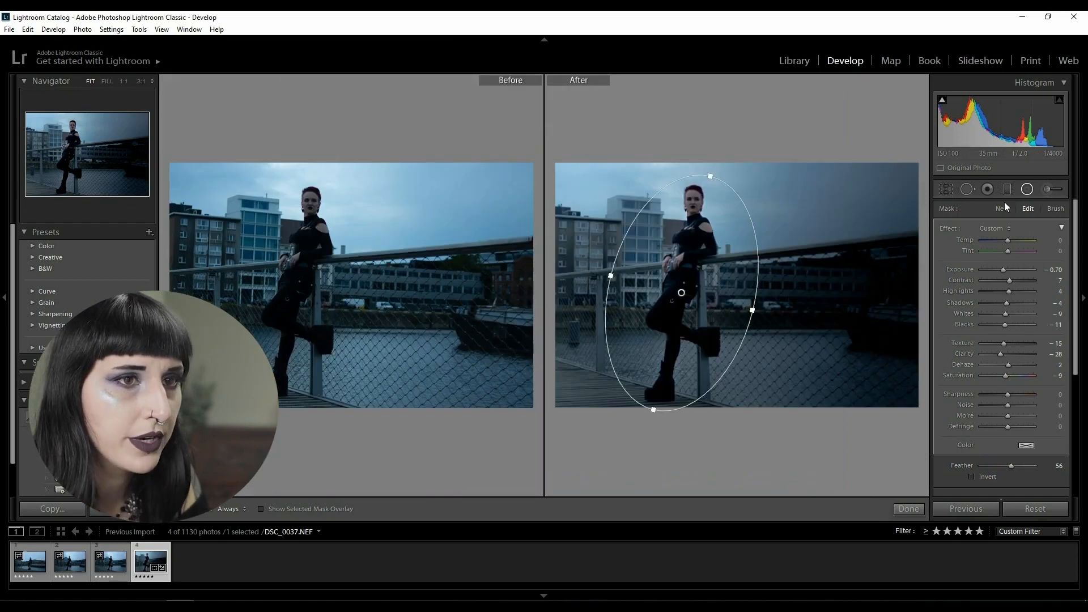
{"action": "left_click", "coordinate": [1027, 188]}
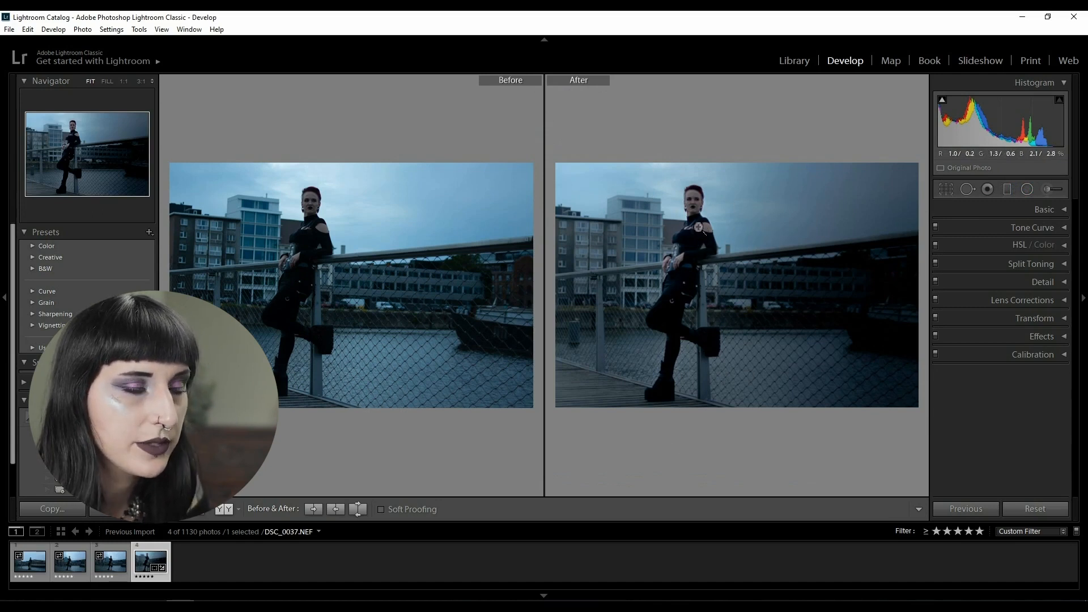
{"action": "left_click", "coordinate": [688, 213]}
{"action": "left_click", "coordinate": [689, 215]}
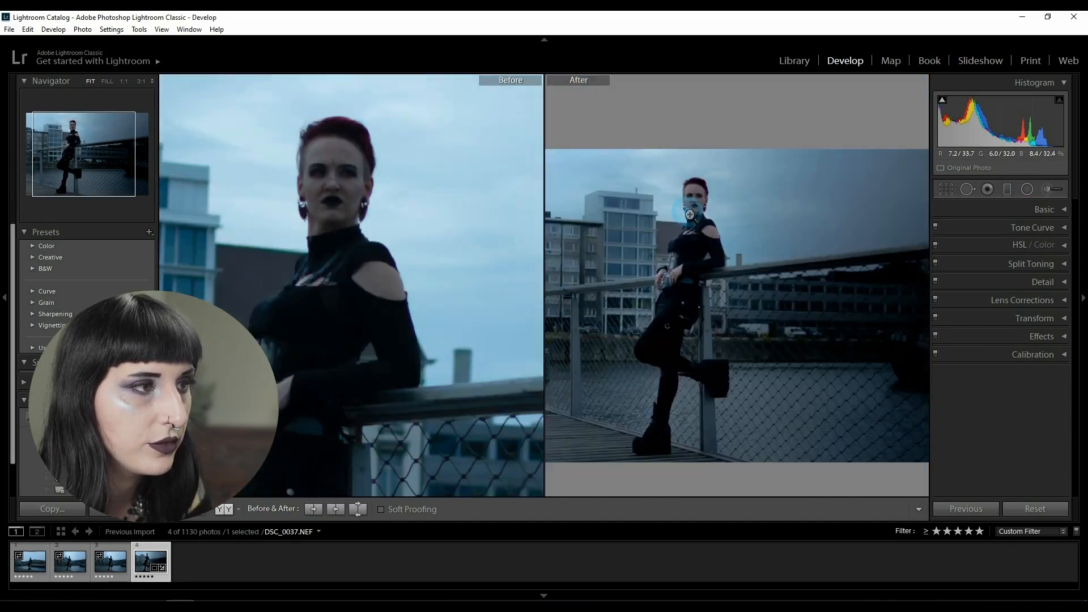
{"action": "key", "text": "y"}
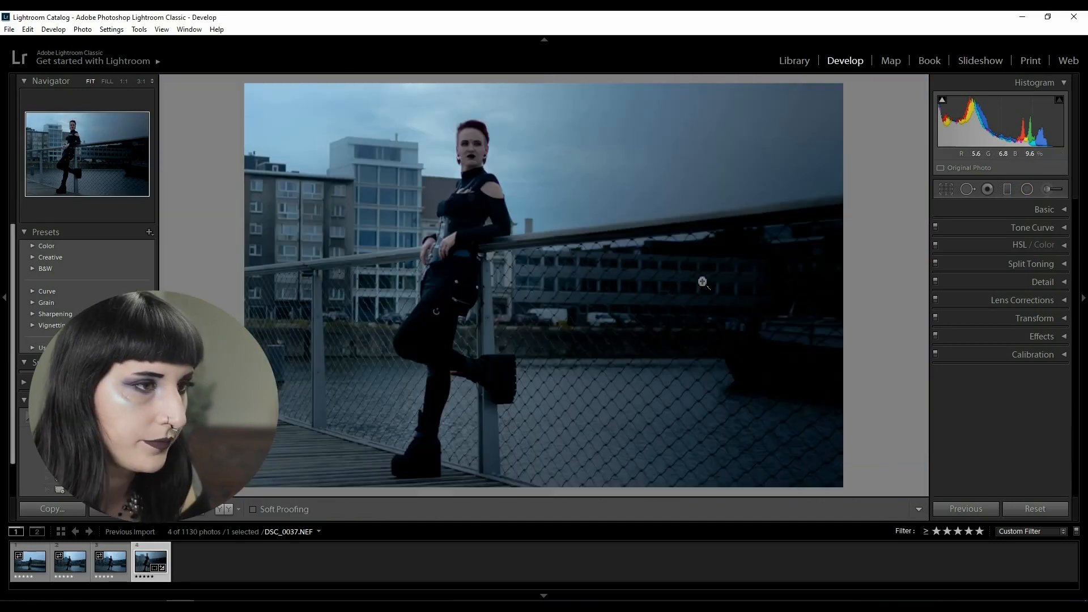
- Draw a second radial filter around the model's head and shoulders and invert it to affect the inside
{"action": "left_click", "coordinate": [1026, 188]}
{"action": "left_click_drag", "start_coordinate": [456, 122], "coordinate": [501, 174]}
{"action": "left_click_drag", "start_coordinate": [452, 119], "coordinate": [475, 160]}
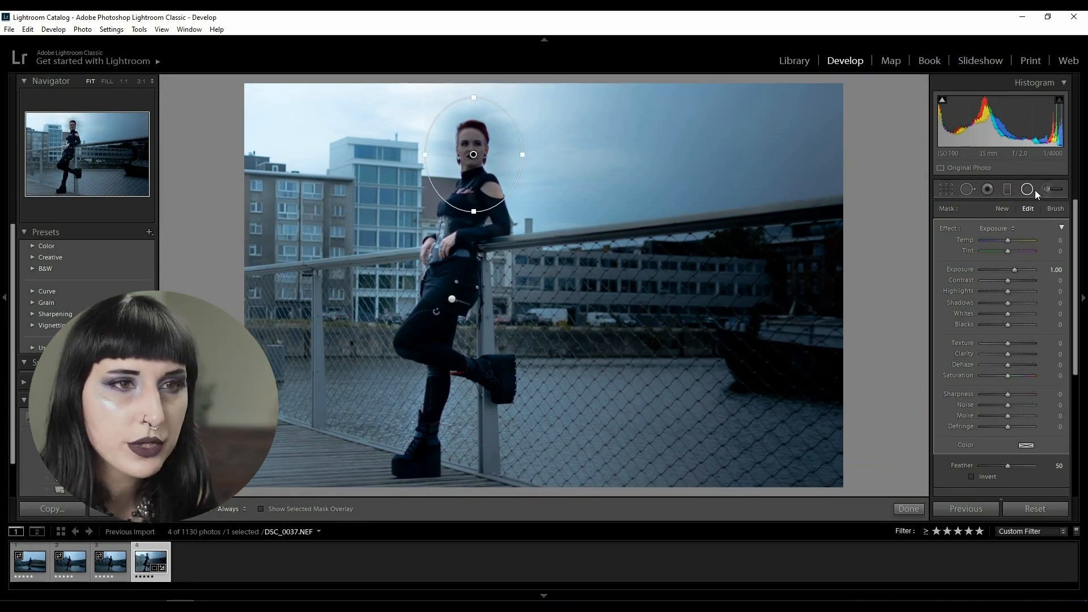
{"action": "left_click", "coordinate": [988, 478]}
- Set the head's radial filter to Exposure 0.61, Contrast 11, Highlights 0, Shadows −7, Whites 4, Blacks −4 and Saturation 7, and close it
{"action": "left_click_drag", "start_coordinate": [1014, 272], "coordinate": [1012, 271]}
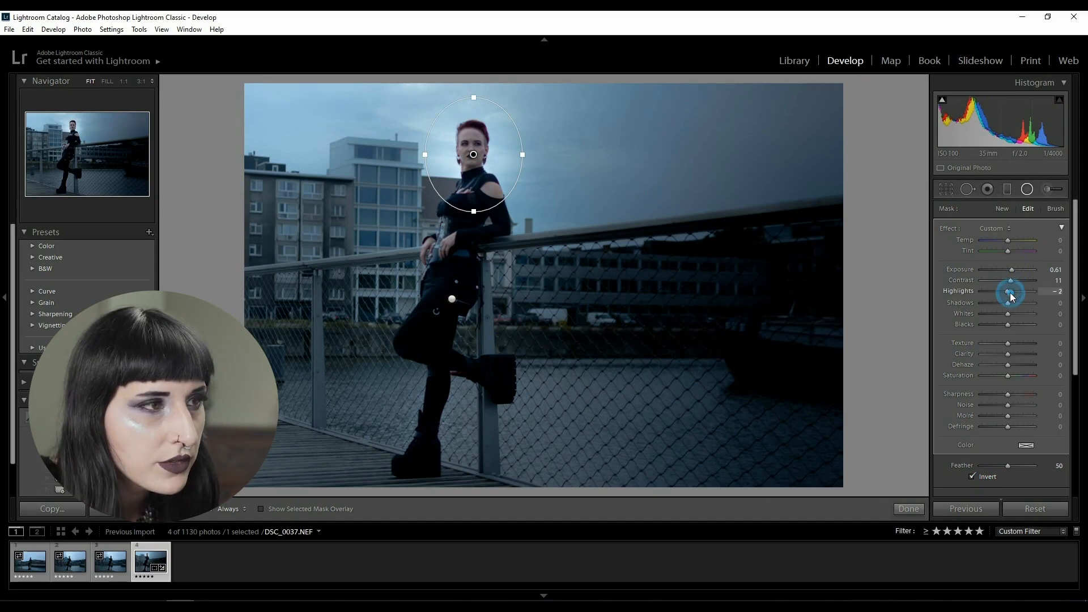
{"action": "mouse_move", "coordinate": [1008, 304]}
{"action": "left_mouse_down"}
{"action": "mouse_move", "coordinate": [1009, 329]}
{"action": "mouse_move", "coordinate": [1011, 314]}
{"action": "left_mouse_up"}
{"action": "left_click", "coordinate": [1010, 318]}
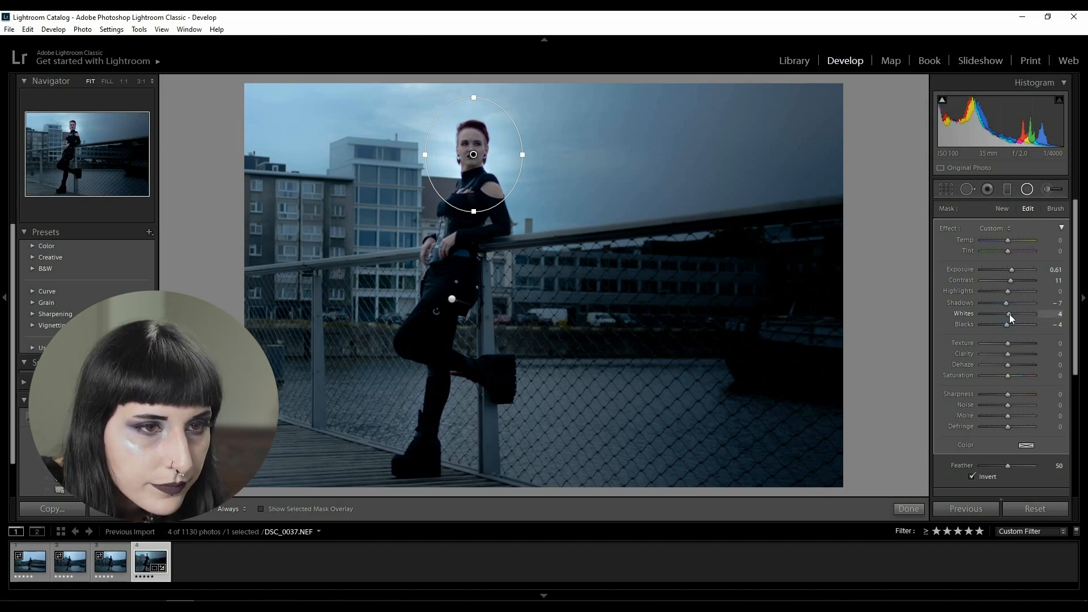
{"action": "mouse_move", "coordinate": [1007, 375]}
{"action": "left_mouse_down"}
{"action": "mouse_move", "coordinate": [1017, 373]}
{"action": "mouse_move", "coordinate": [1006, 372]}
{"action": "left_mouse_up"}
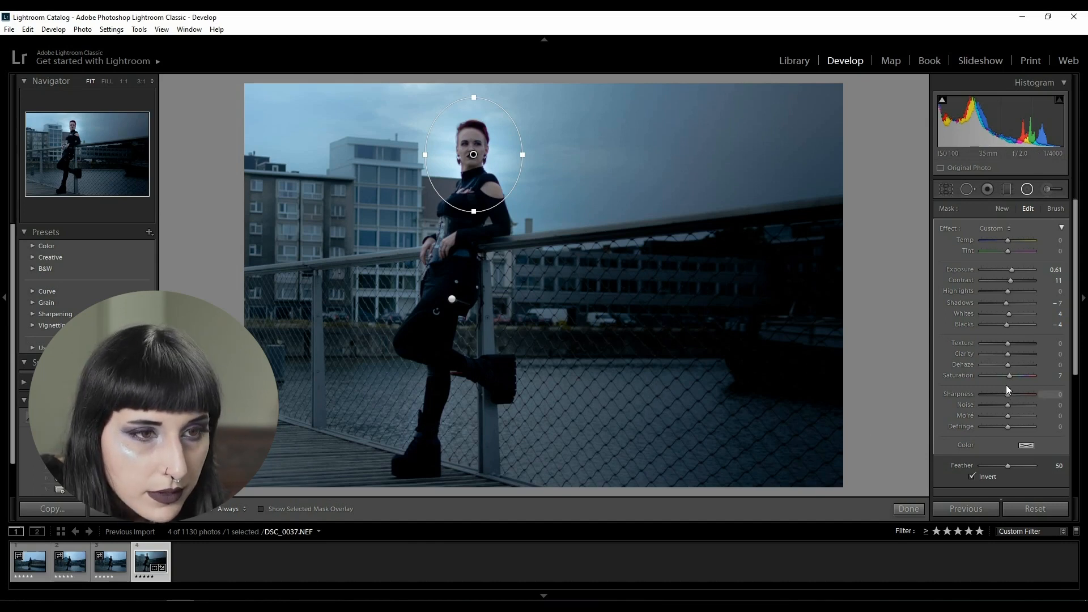
{"action": "left_click", "coordinate": [1025, 189]}
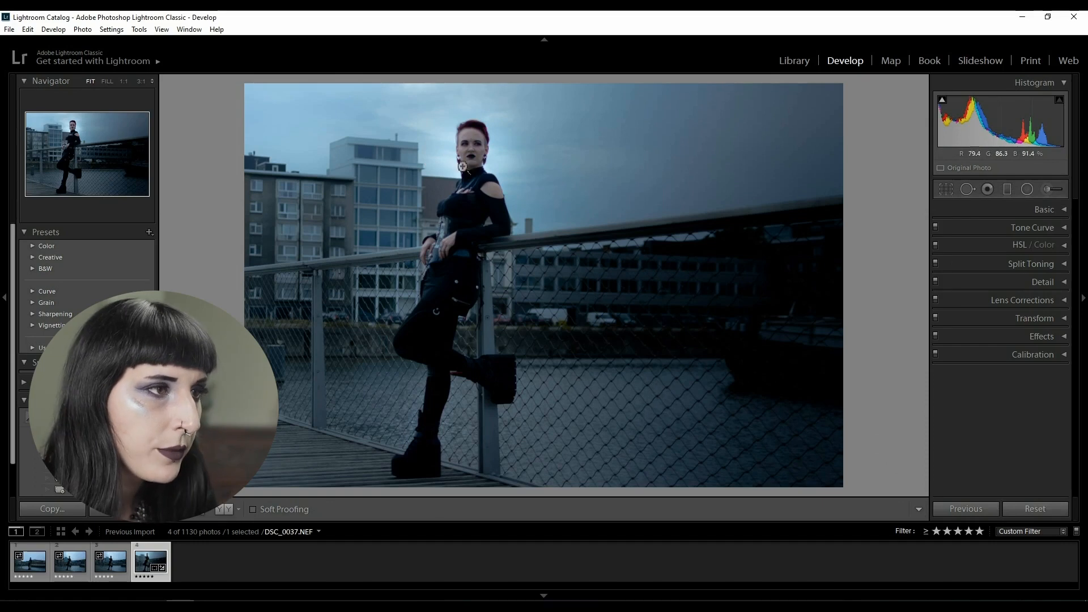
- Paint over the model's hair with a size 6.0 adjustment brush at Exposure 1.00, working at 1:1 view
{"action": "left_click", "coordinate": [462, 167]}
{"action": "left_click_drag", "start_coordinate": [510, 151], "coordinate": [504, 308]}
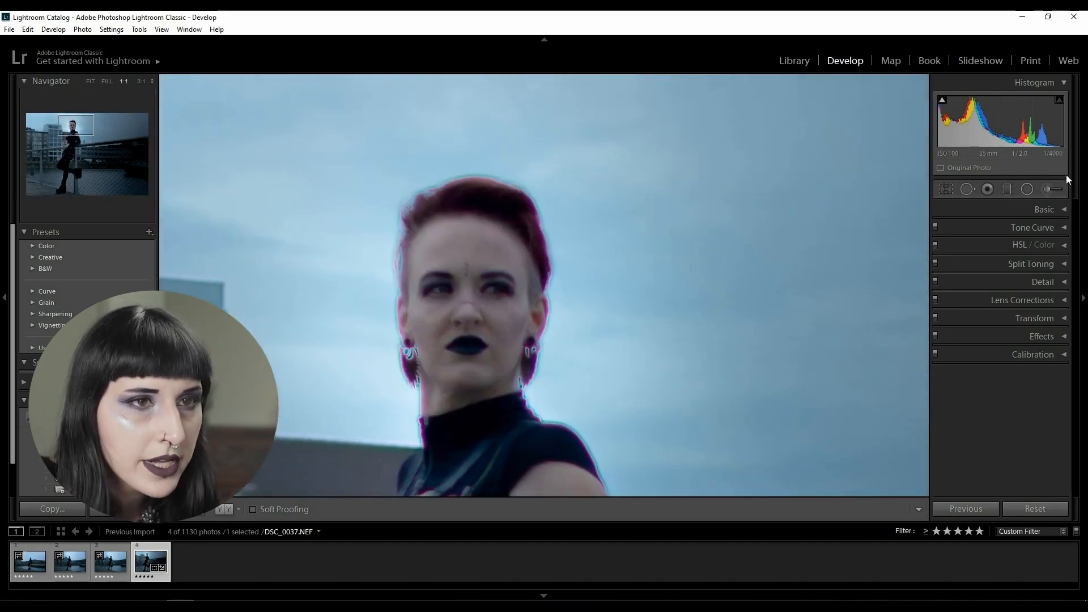
{"action": "left_click", "coordinate": [1049, 188]}
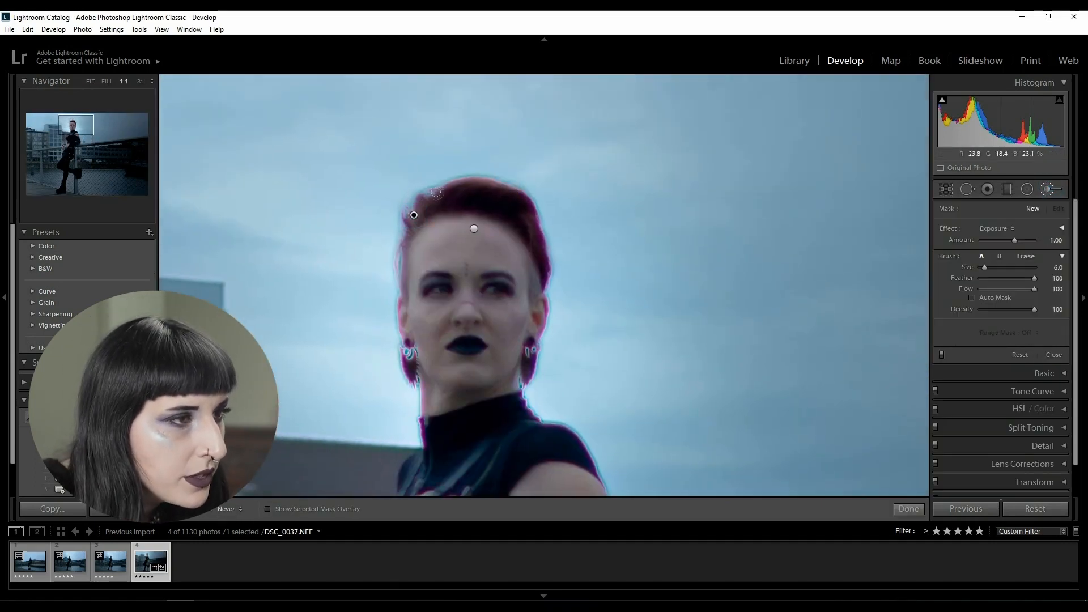
{"action": "mouse_move", "coordinate": [507, 210]}
{"action": "left_mouse_down"}
{"action": "mouse_move", "coordinate": [532, 228]}
{"action": "mouse_move", "coordinate": [540, 269]}
{"action": "mouse_move", "coordinate": [523, 210]}
{"action": "mouse_move", "coordinate": [450, 187]}
{"action": "mouse_move", "coordinate": [488, 191]}
{"action": "left_mouse_up"}
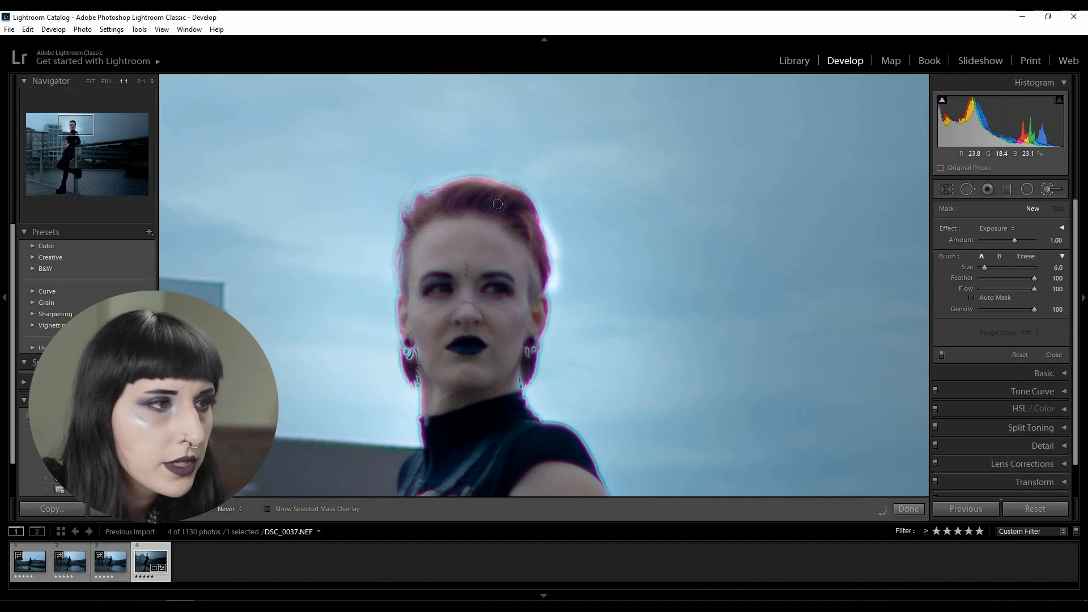
{"action": "left_click_drag", "start_coordinate": [402, 202], "coordinate": [431, 187]}
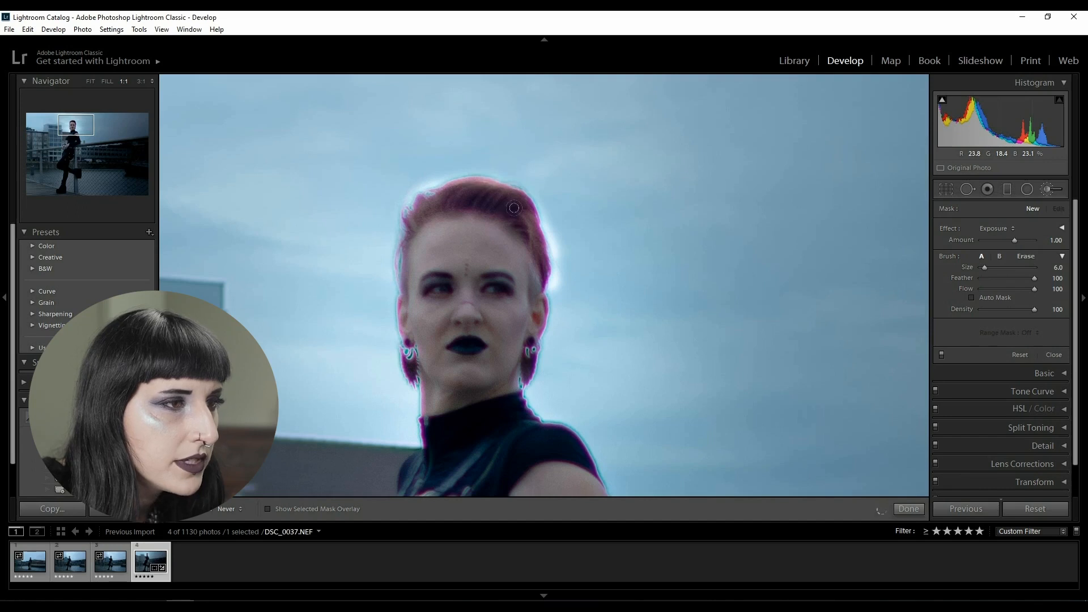
- Tint the brushed hair with a red colour overlay and lower that colour's saturation for a softer tone
{"action": "left_click", "coordinate": [1062, 228]}
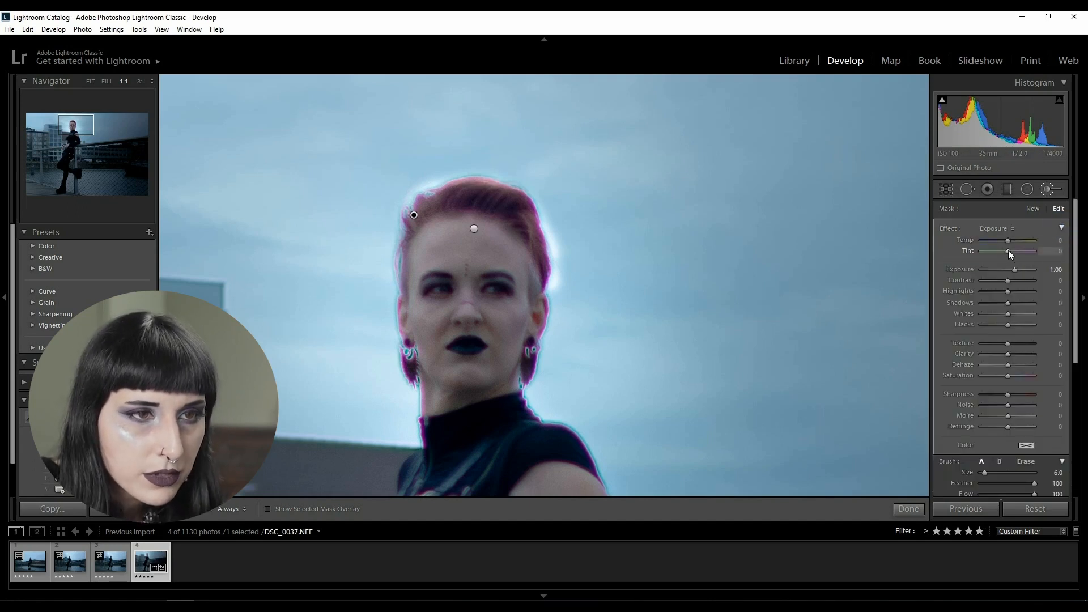
{"action": "left_click", "coordinate": [1026, 446]}
{"action": "left_click_drag", "start_coordinate": [982, 444], "coordinate": [1019, 432]}
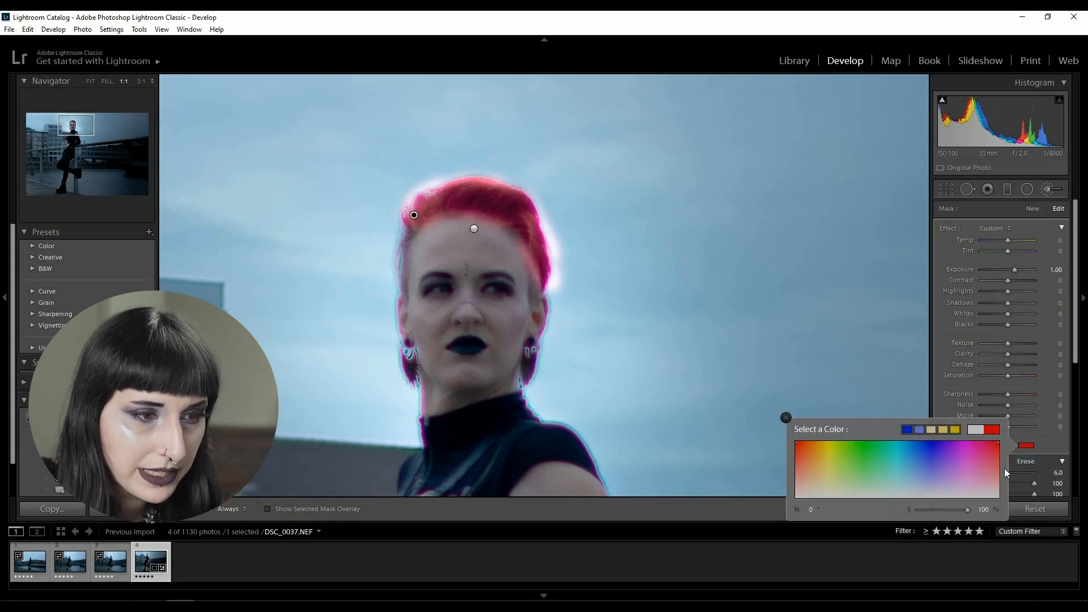
{"action": "left_click", "coordinate": [1056, 441]}
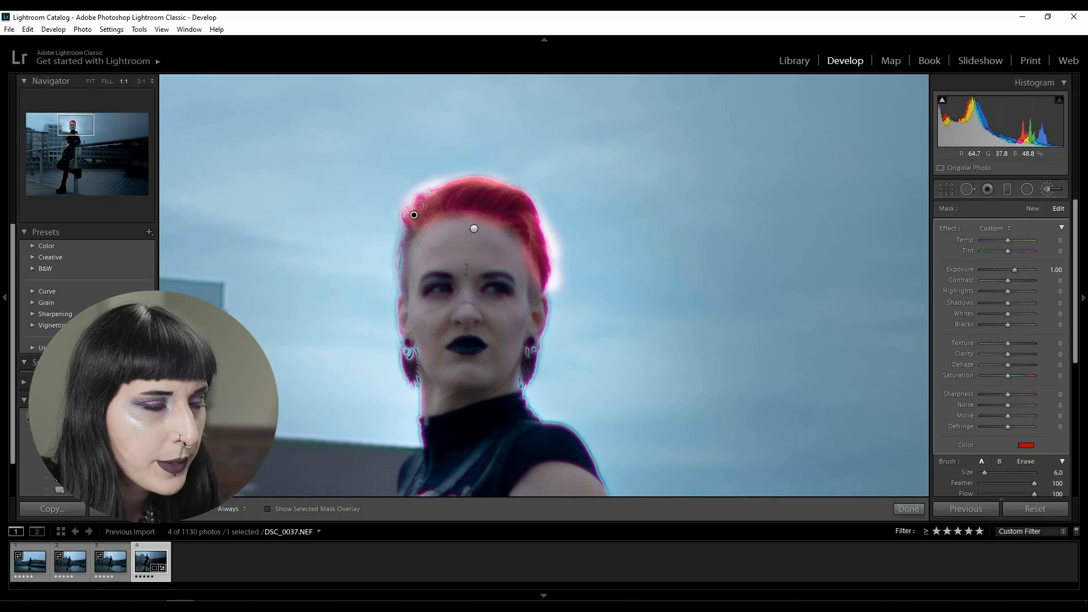
{"action": "left_click", "coordinate": [1024, 445]}
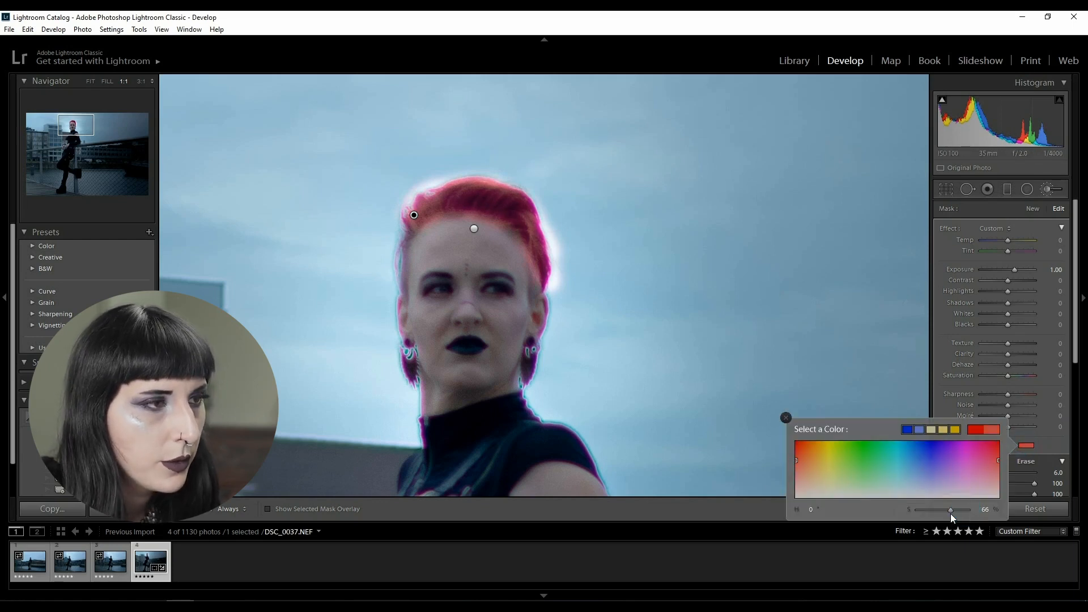
{"action": "left_click_drag", "start_coordinate": [950, 513], "coordinate": [942, 515]}
{"action": "left_click", "coordinate": [1053, 441]}
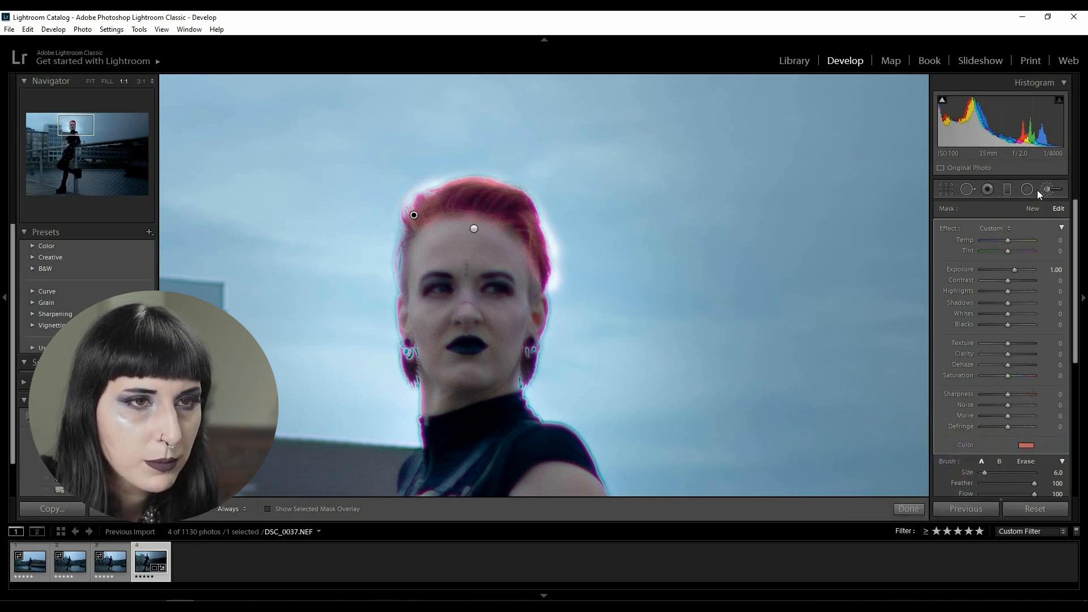
- Set the hair brush to Exposure 0.52, Contrast 4, Highlights −7 and Saturation 13, and close the adjustment brush
{"action": "double_click", "coordinate": [1013, 269]}
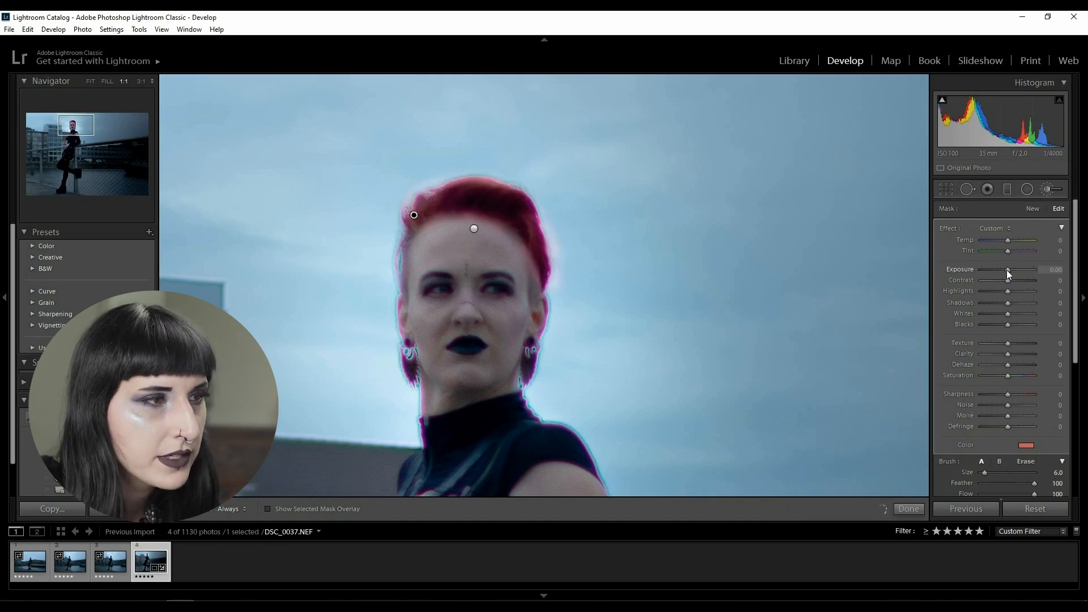
{"action": "left_click_drag", "start_coordinate": [1006, 270], "coordinate": [1011, 273]}
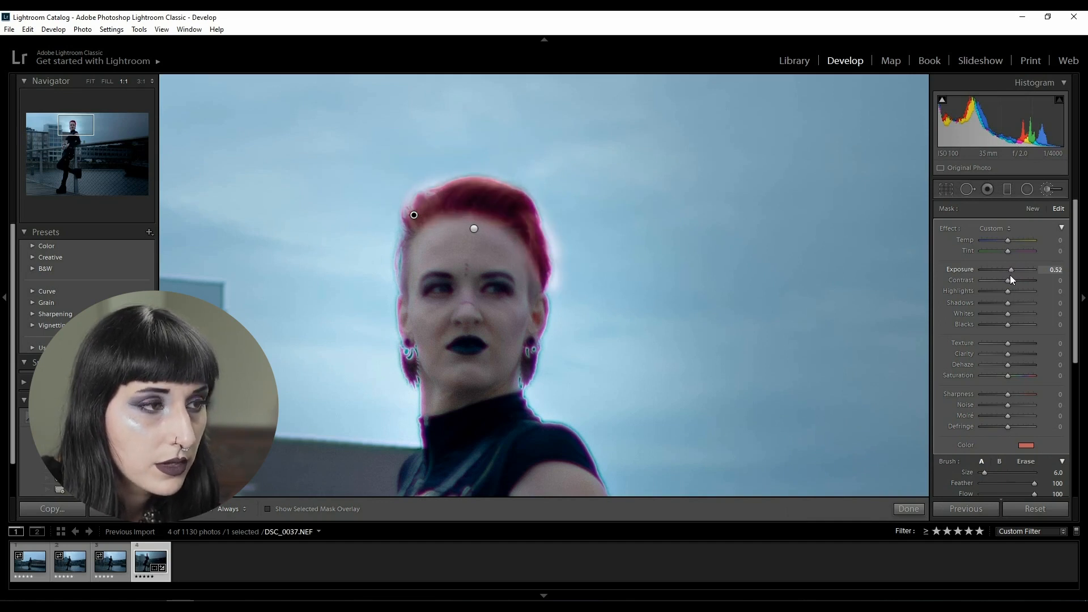
{"action": "left_click", "coordinate": [1008, 281]}
{"action": "left_click_drag", "start_coordinate": [1007, 291], "coordinate": [1012, 280]}
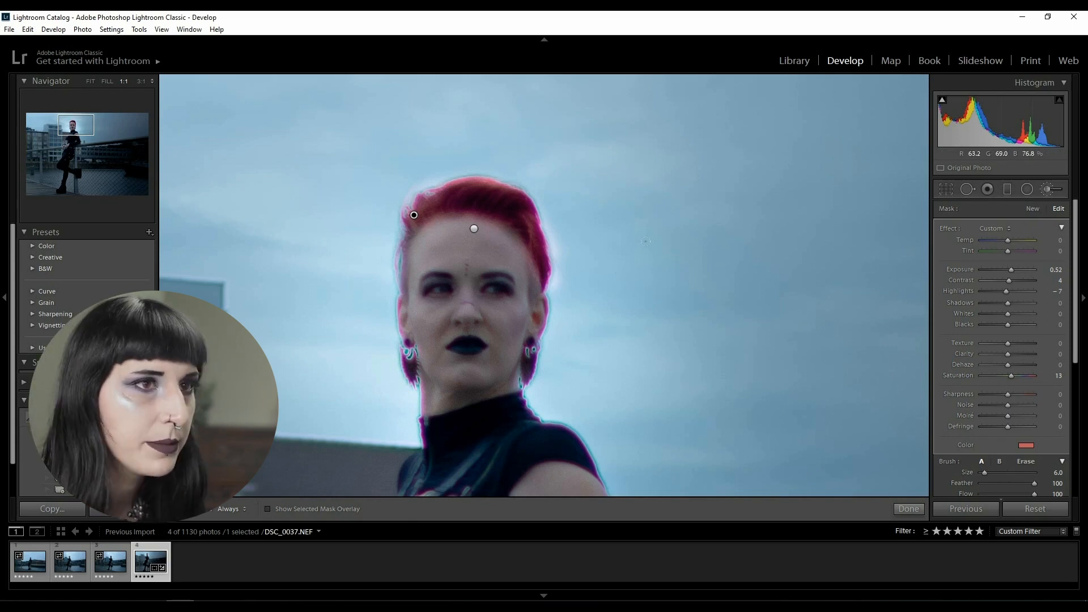
{"action": "left_click", "coordinate": [1045, 190]}
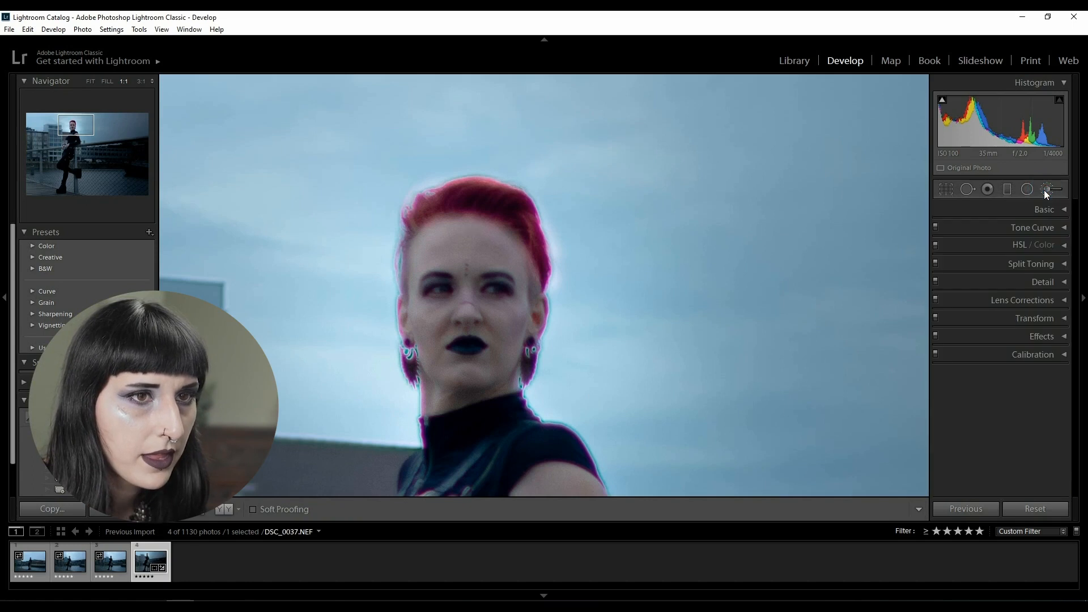
- Fit the whole photo in view, reselect the hair brush with its mask overlay hidden, and set its Contrast to 7
{"action": "left_click", "coordinate": [619, 293]}
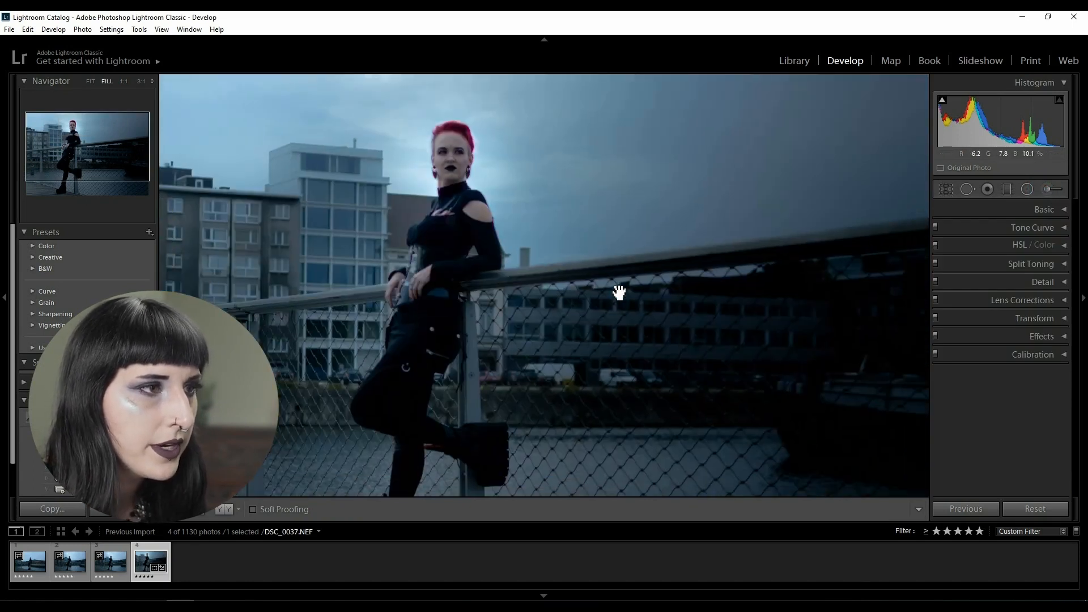
{"action": "left_click", "coordinate": [626, 315]}
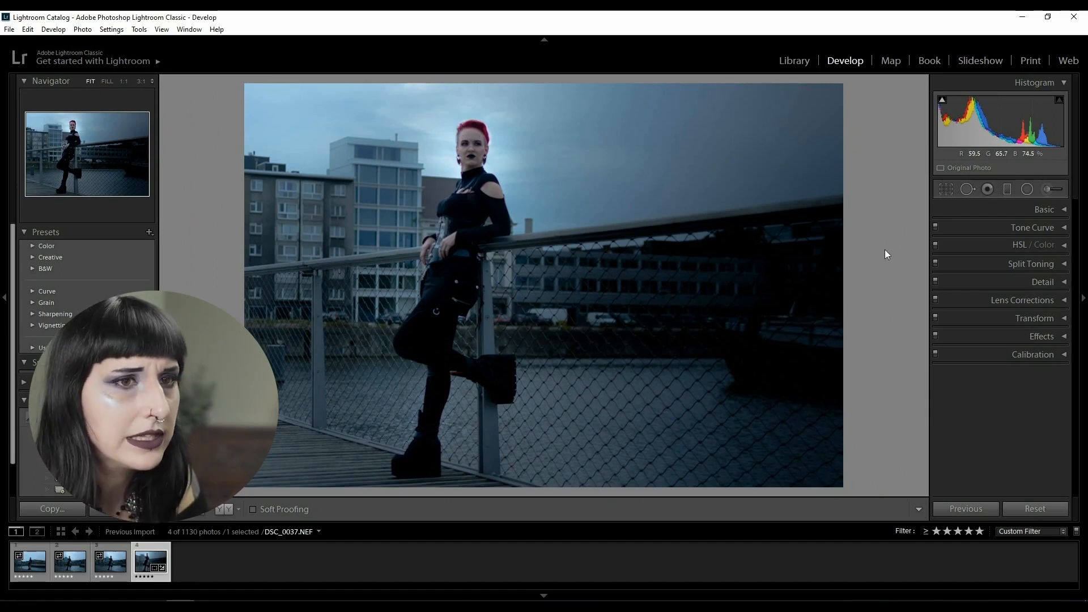
{"action": "left_click", "coordinate": [1049, 189]}
{"action": "left_click_drag", "start_coordinate": [459, 128], "coordinate": [475, 136]}
{"action": "left_click", "coordinate": [459, 127]}
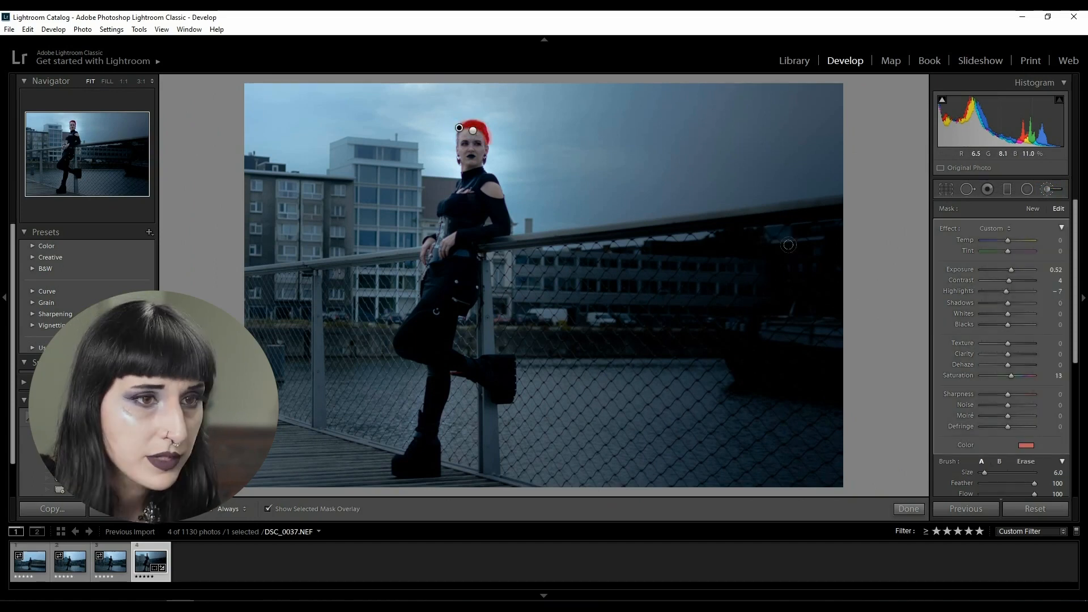
{"action": "key", "text": "o"}
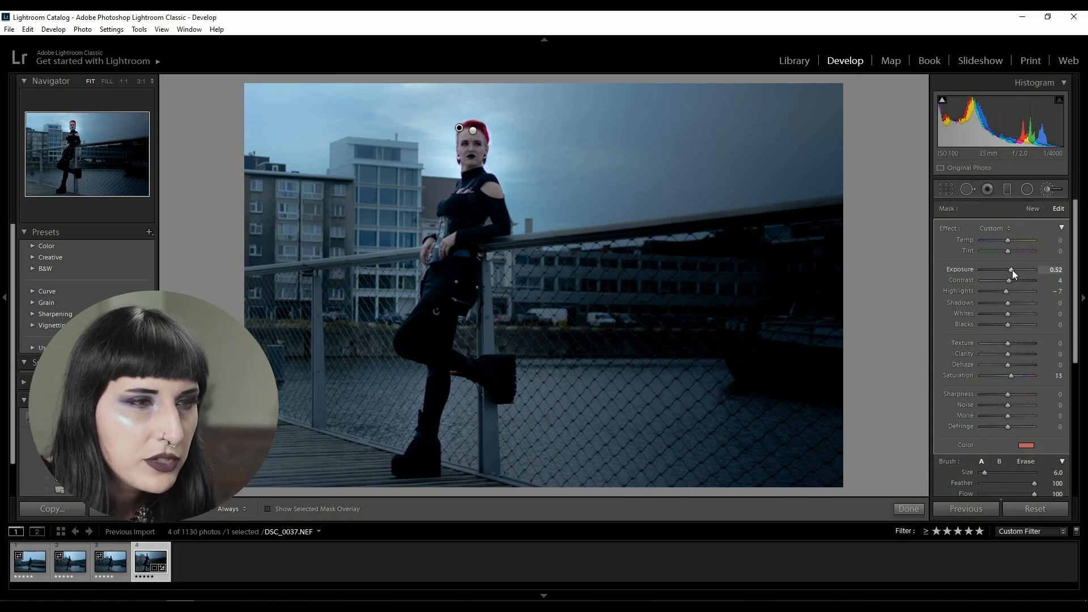
{"action": "left_click_drag", "start_coordinate": [1014, 273], "coordinate": [1007, 273]}
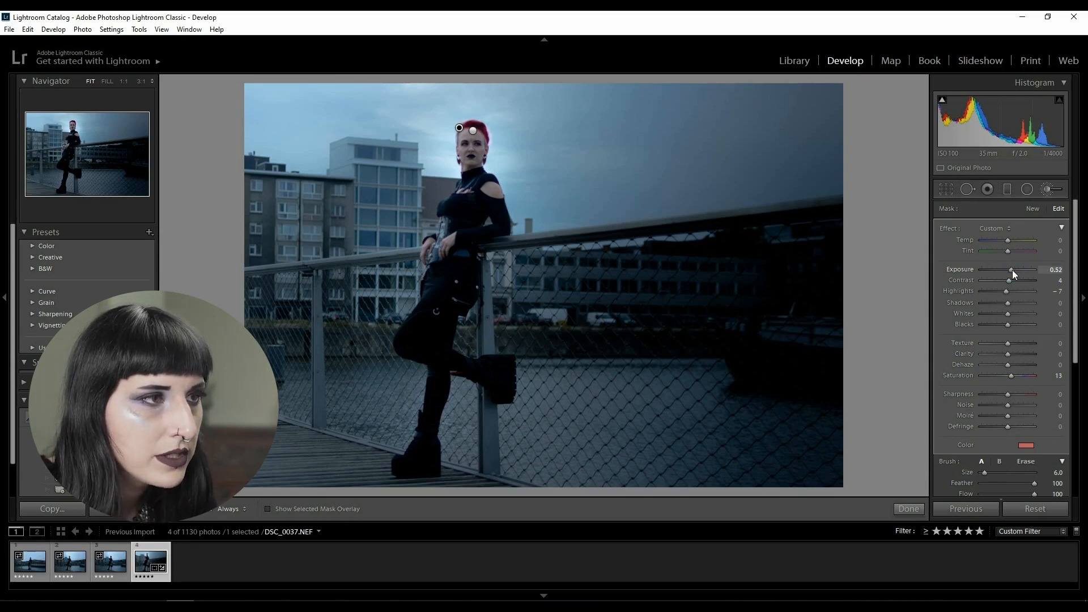
{"action": "left_click_drag", "start_coordinate": [1012, 281], "coordinate": [1011, 281]}
- Lower the saturation of the hair brush's red colour tint to 32% and close the adjustment brush
{"action": "left_click", "coordinate": [1028, 447]}
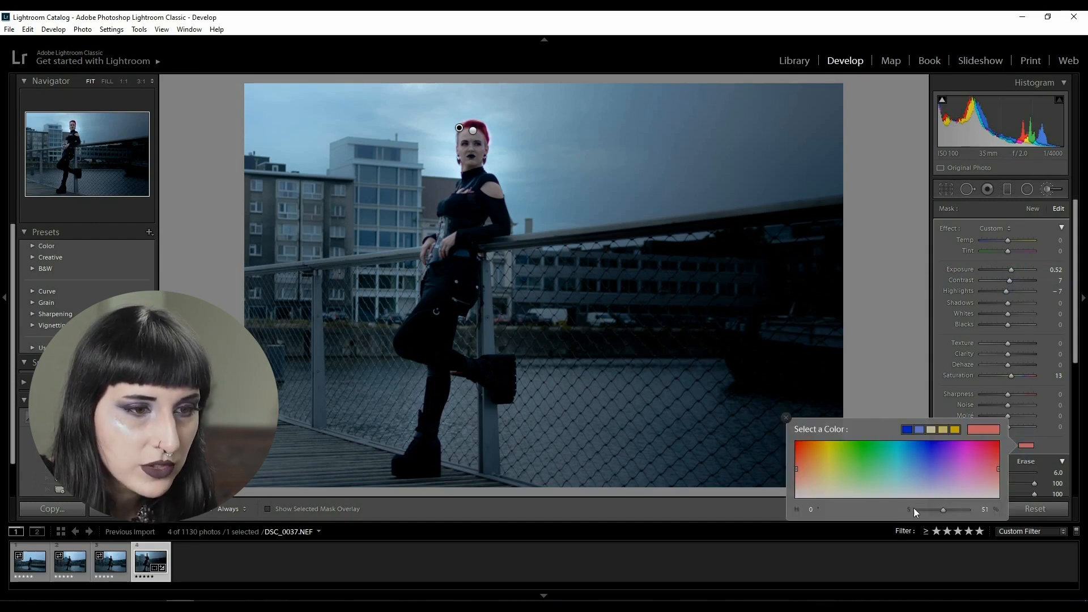
{"action": "mouse_move", "coordinate": [940, 509]}
{"action": "left_mouse_down"}
{"action": "mouse_move", "coordinate": [908, 506]}
{"action": "mouse_move", "coordinate": [931, 507]}
{"action": "left_mouse_up"}
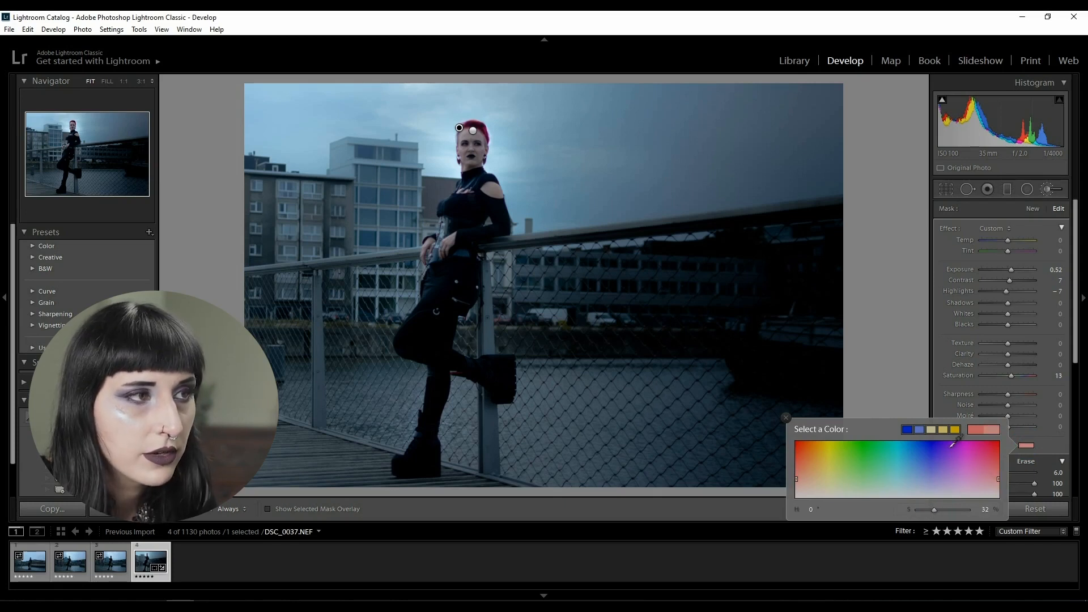
{"action": "left_click", "coordinate": [785, 418]}
{"action": "left_click", "coordinate": [1048, 189]}
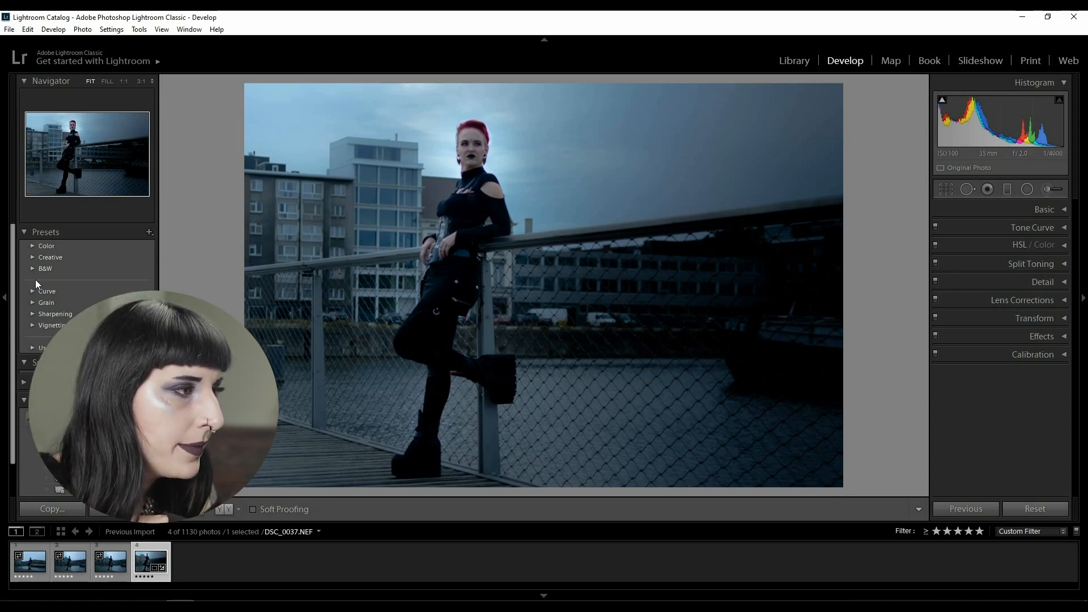
- Try the Heavy vignetting preset with a before/after comparison, and revert the vignetting to None
{"action": "left_click", "coordinate": [29, 325]}
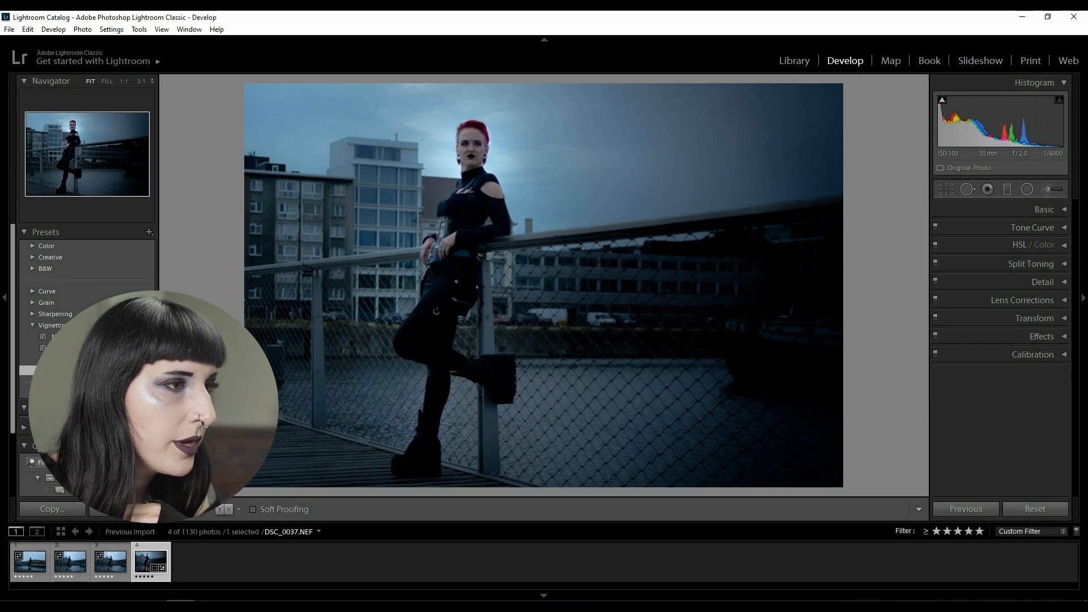
{"action": "key", "text": "y"}
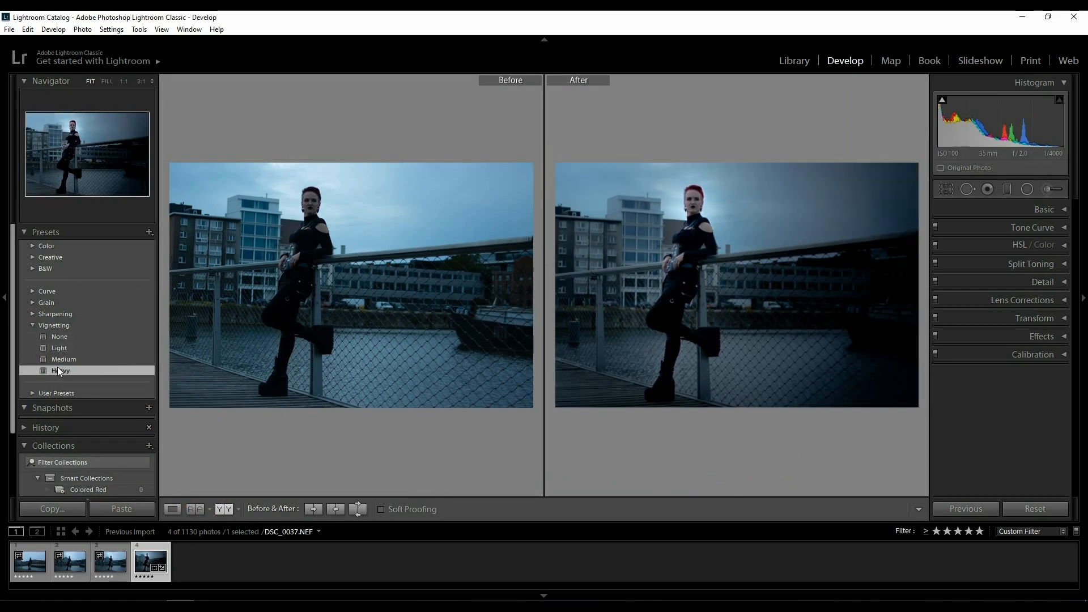
{"action": "left_click", "coordinate": [51, 336]}
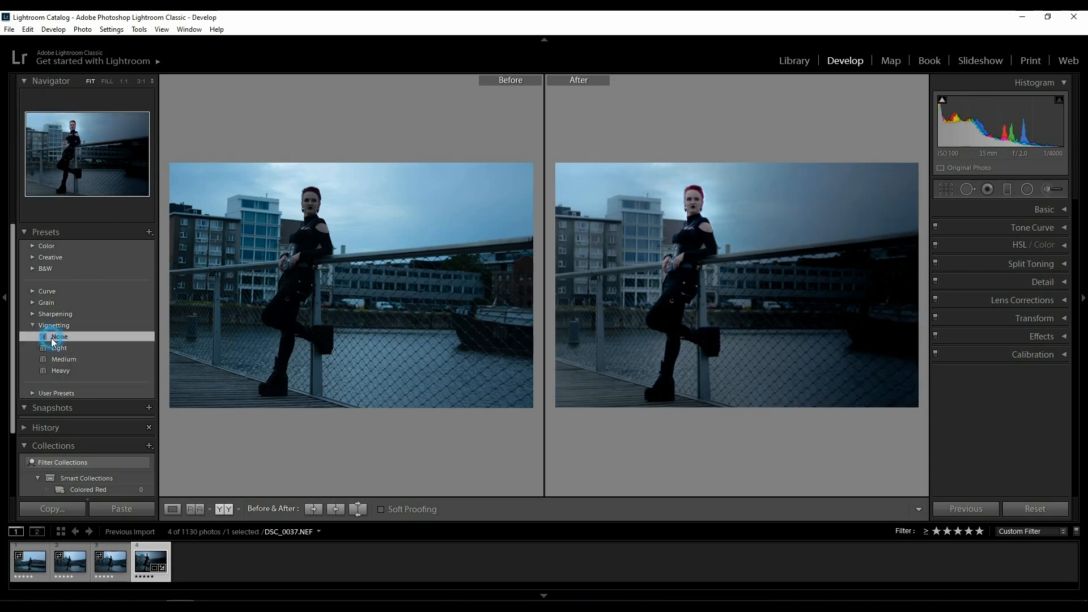
{"action": "key", "text": "y"}
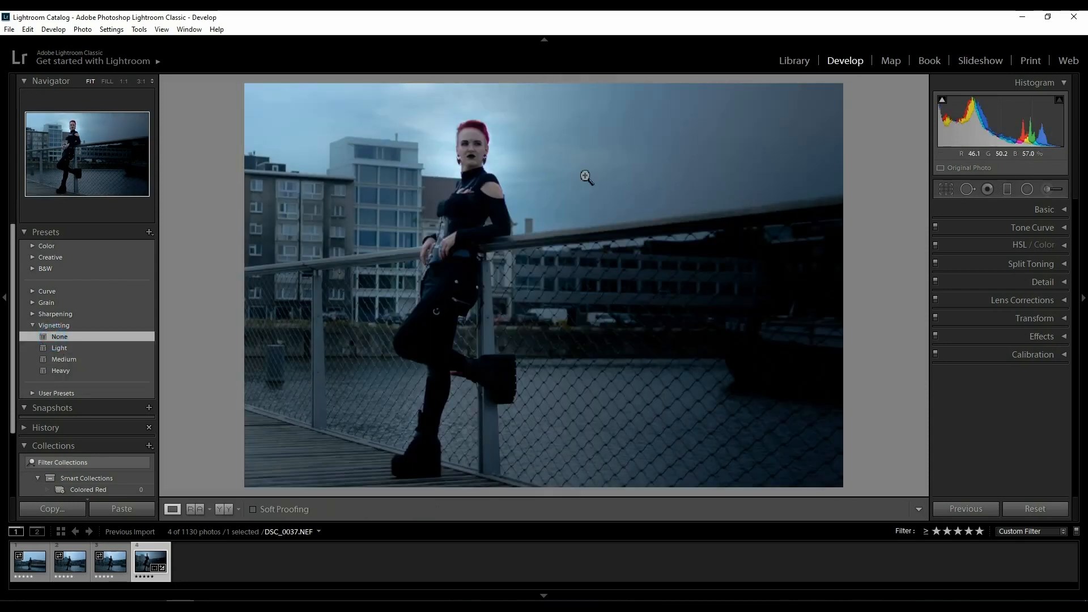
- Add a diagonal graduated filter from the photo's upper-right corner, set Exposure to −0.96 and rotate it slightly steeper
{"action": "left_click", "coordinate": [1005, 190]}
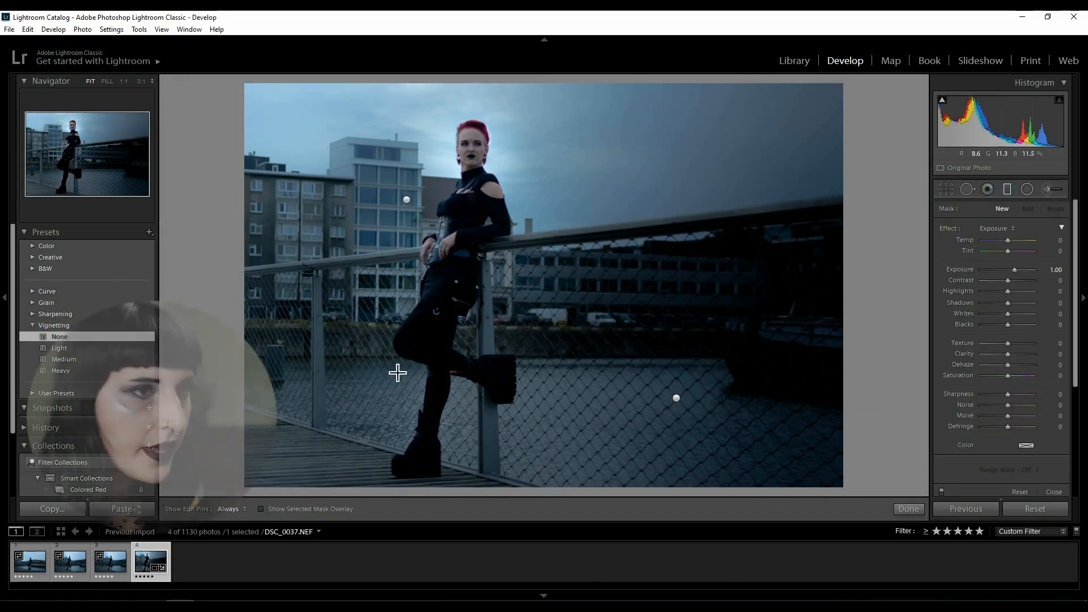
{"action": "left_click_drag", "start_coordinate": [846, 87], "coordinate": [650, 235]}
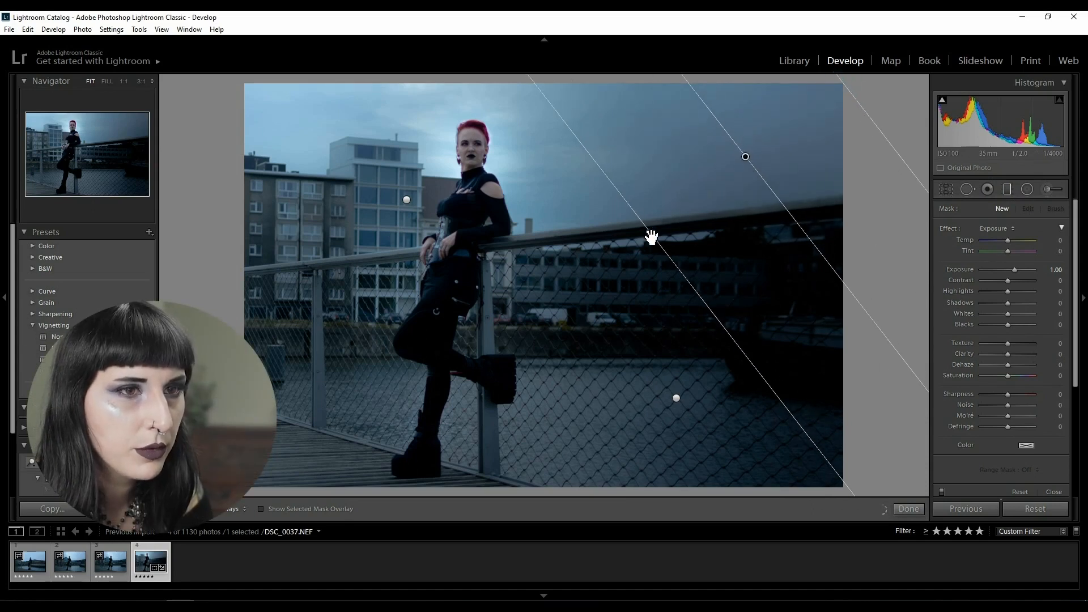
{"action": "left_click_drag", "start_coordinate": [1014, 269], "coordinate": [1001, 270]}
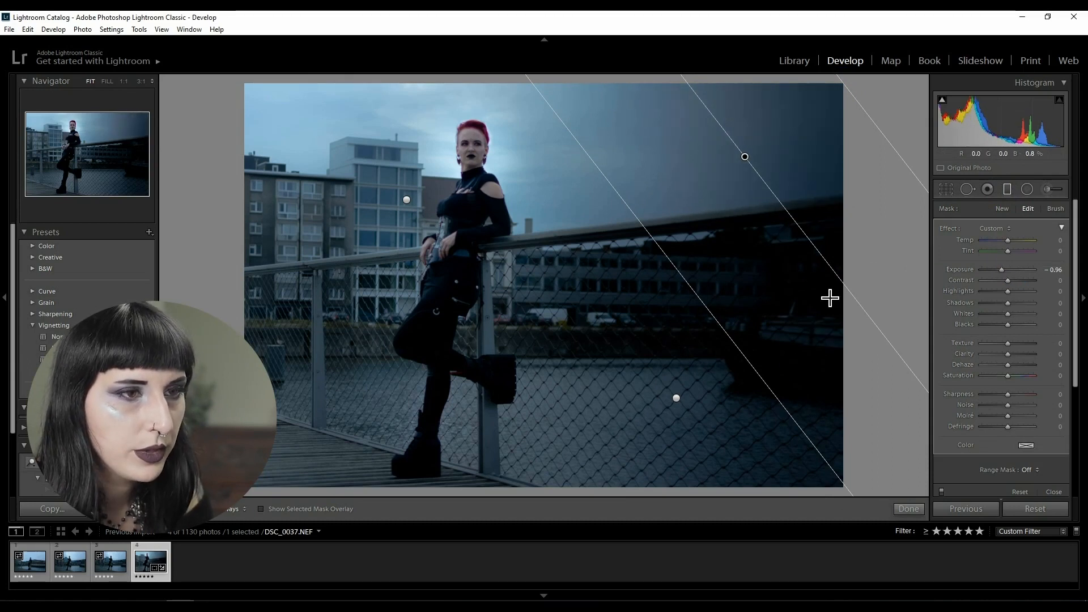
{"action": "left_click_drag", "start_coordinate": [816, 272], "coordinate": [808, 276]}
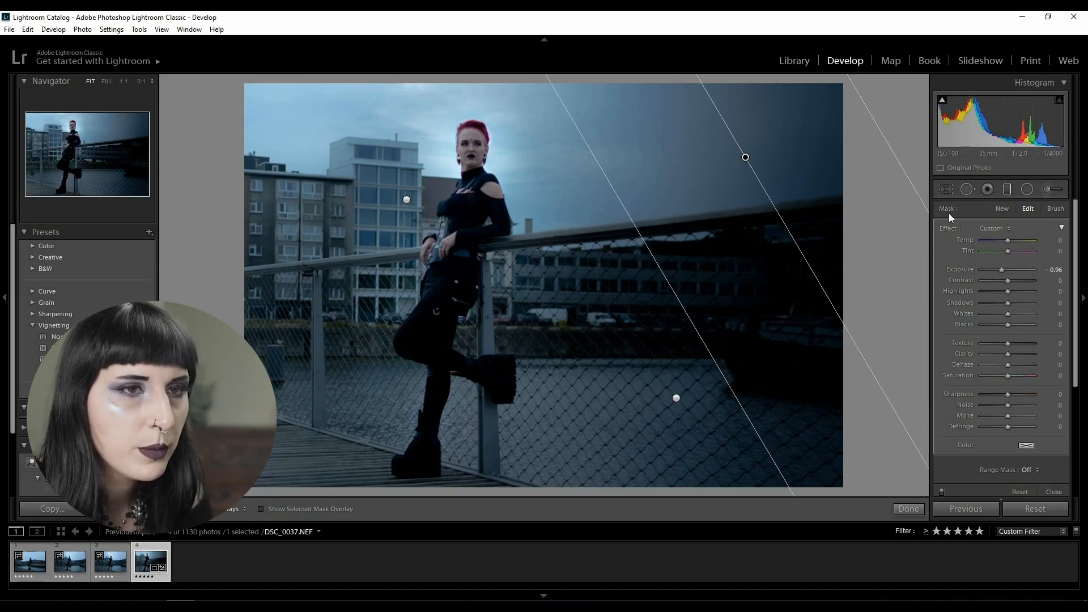
- Set the graduated filter over the buildings to Exposure 1.39, show the before/after comparison and close the filter
{"action": "left_click", "coordinate": [406, 199]}
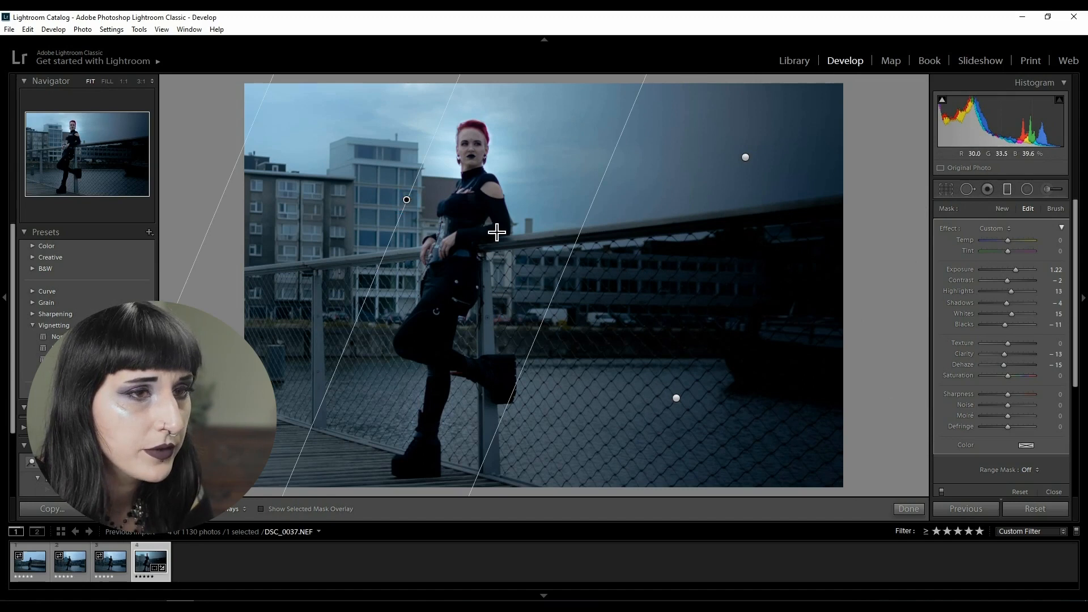
{"action": "left_click_drag", "start_coordinate": [1019, 270], "coordinate": [1021, 270]}
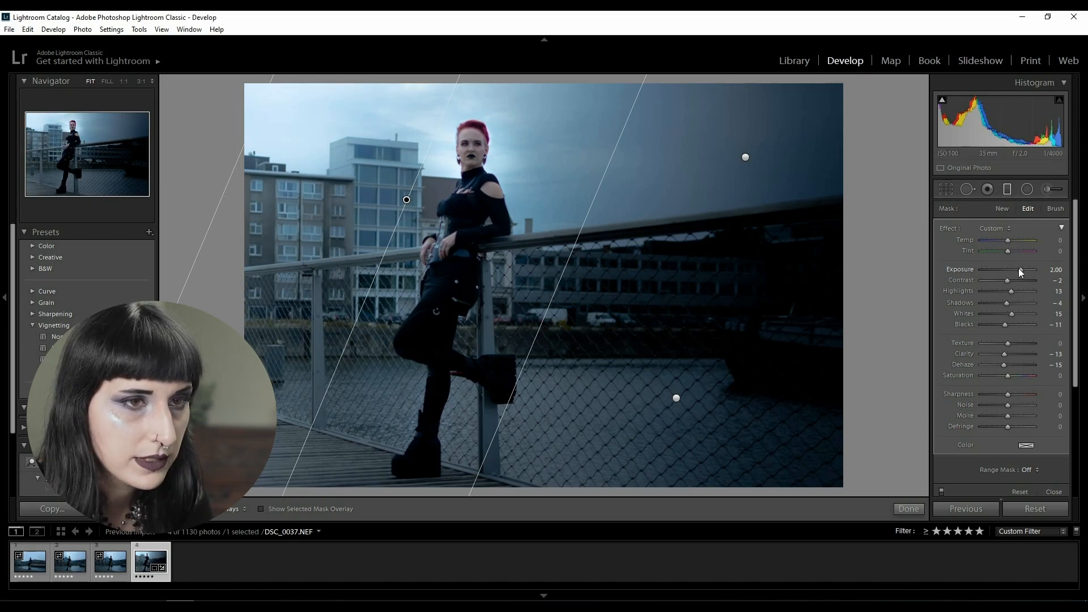
{"action": "left_click_drag", "start_coordinate": [1016, 270], "coordinate": [1016, 270]}
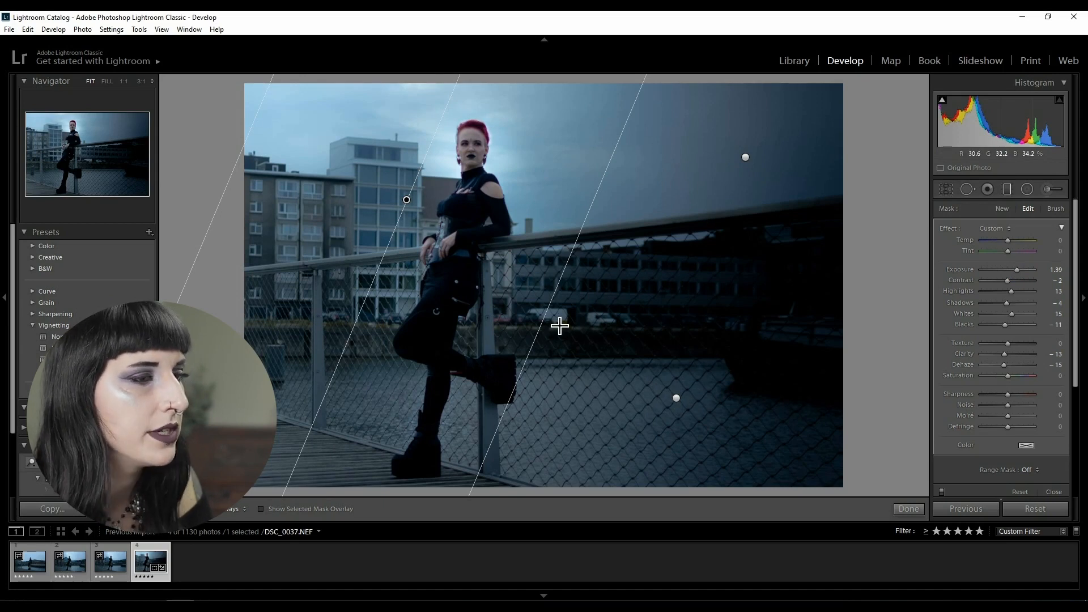
{"action": "key", "text": "y"}
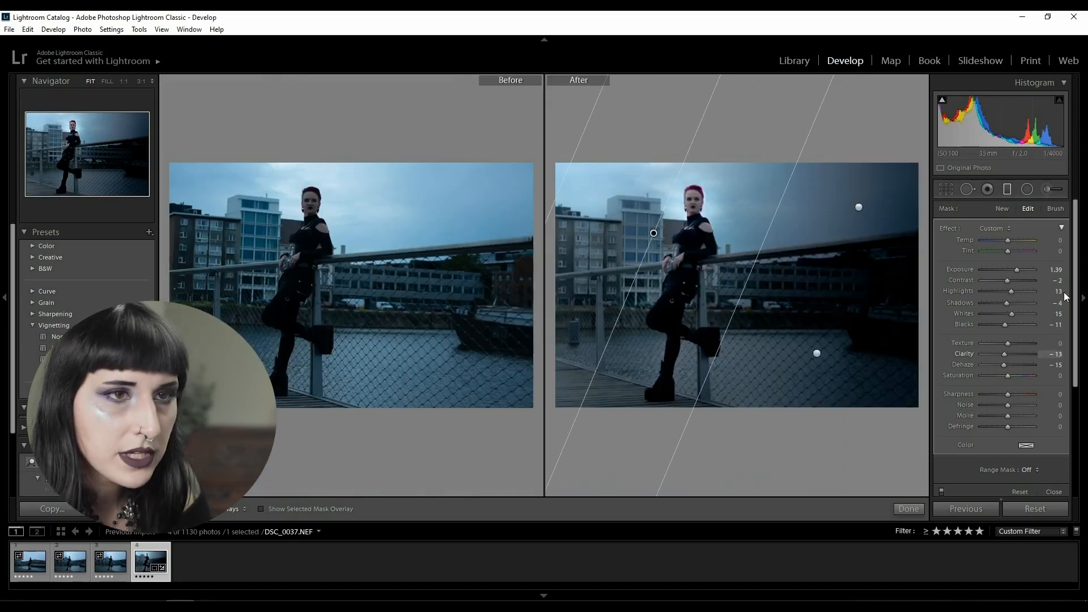
{"action": "left_click", "coordinate": [1007, 189]}
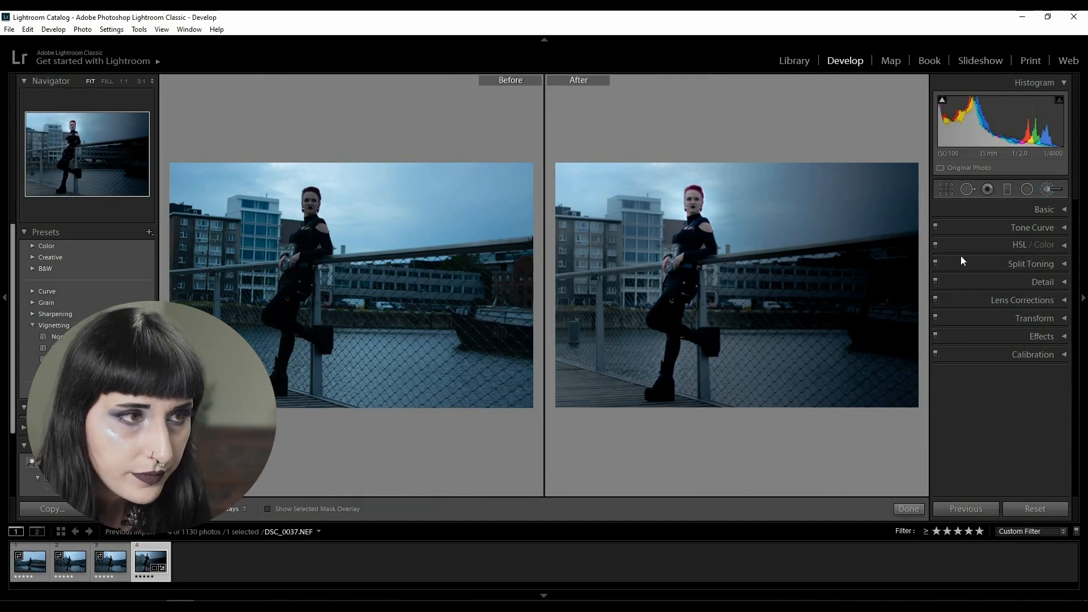
- Reselect the brush adjustment covering the model's whole body, hide its overlay, set Exposure to 0.52 and close the brush
{"action": "left_click", "coordinate": [1049, 189]}
{"action": "left_click", "coordinate": [1054, 191]}
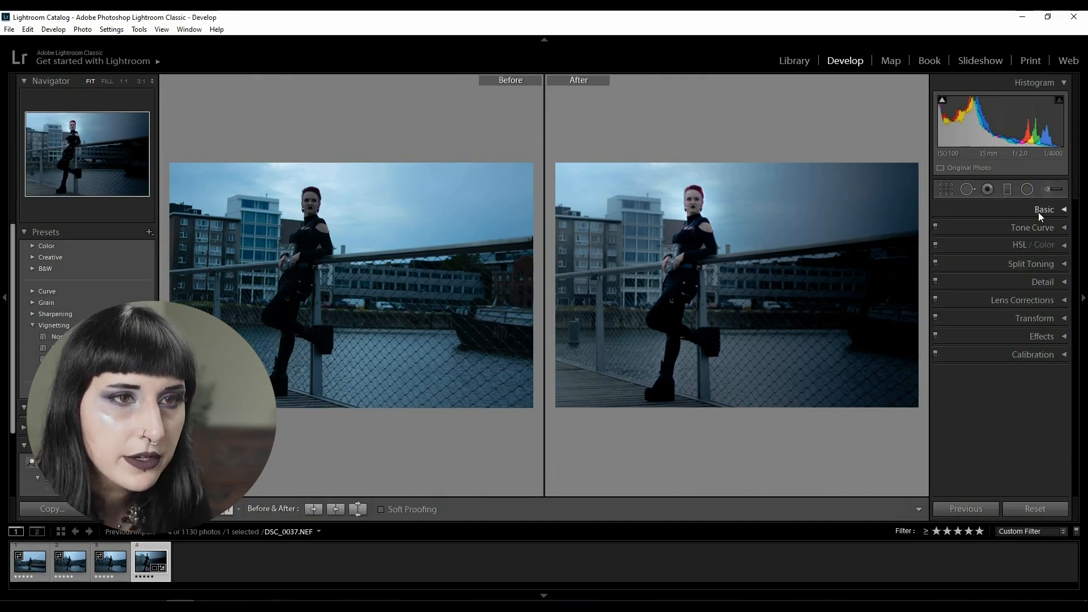
{"action": "left_click", "coordinate": [1050, 193]}
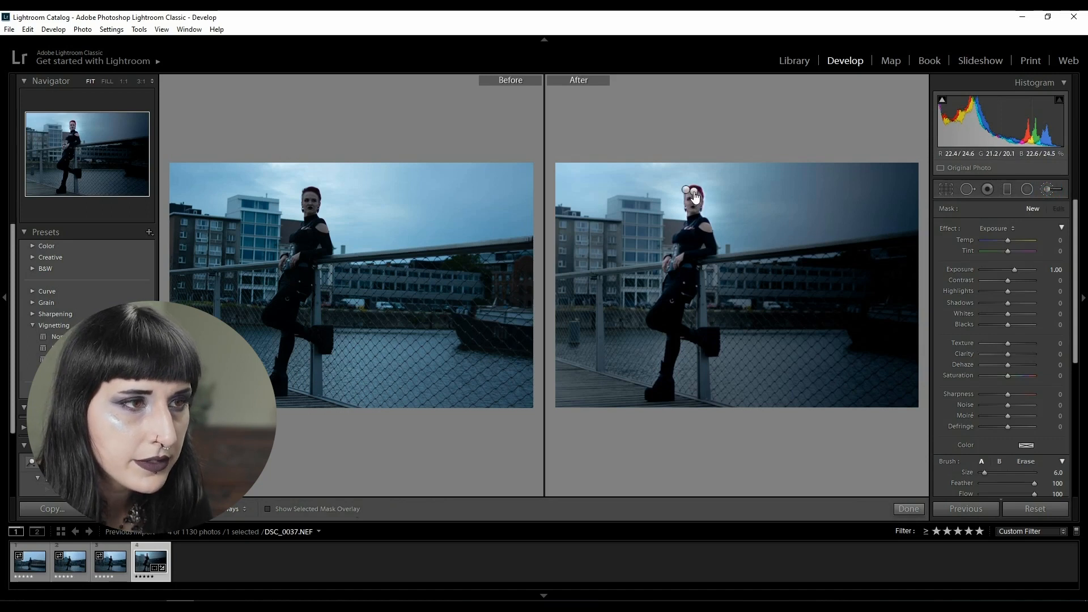
{"action": "left_click", "coordinate": [695, 196]}
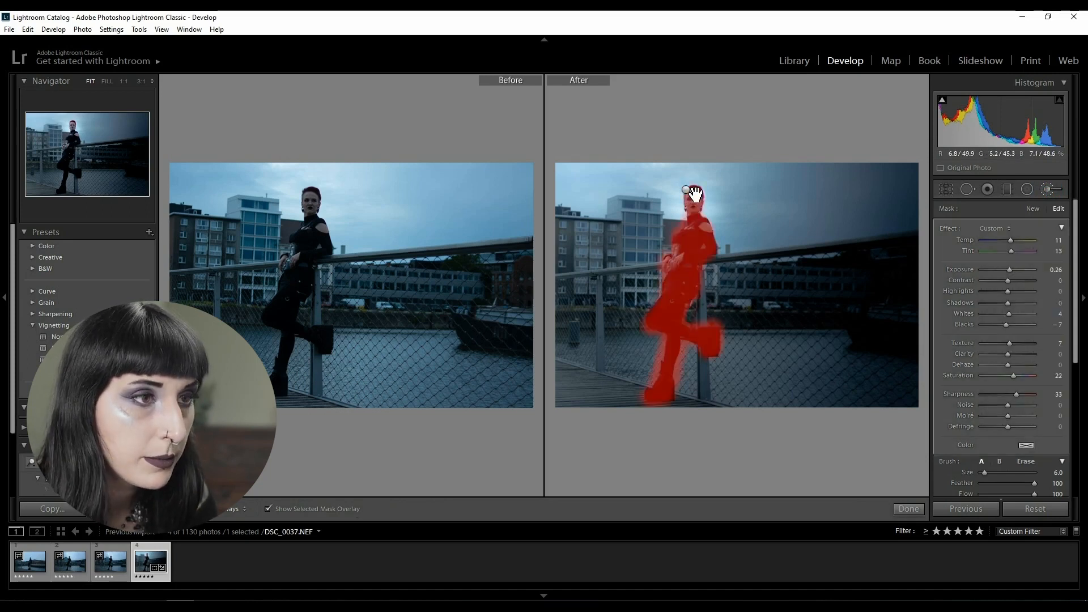
{"action": "key", "text": "o"}
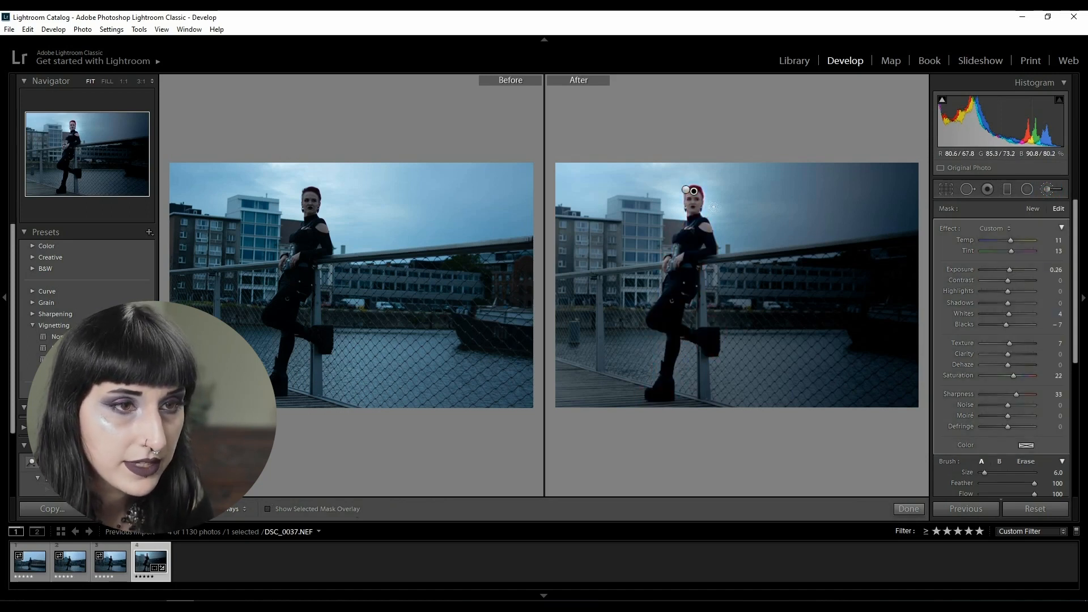
{"action": "left_click_drag", "start_coordinate": [1009, 271], "coordinate": [1012, 270]}
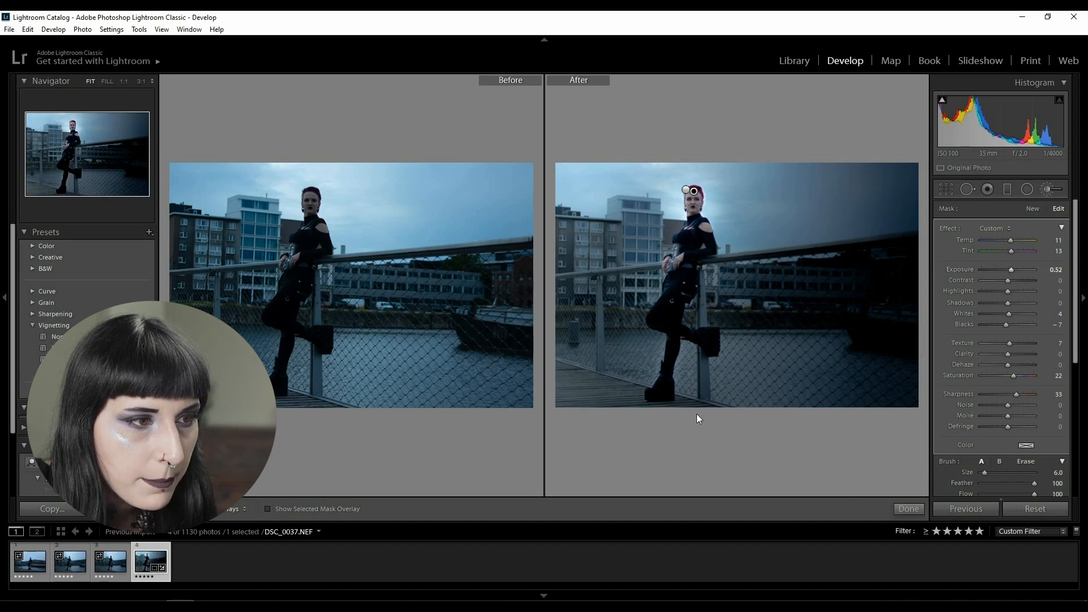
{"action": "left_click", "coordinate": [1047, 190]}
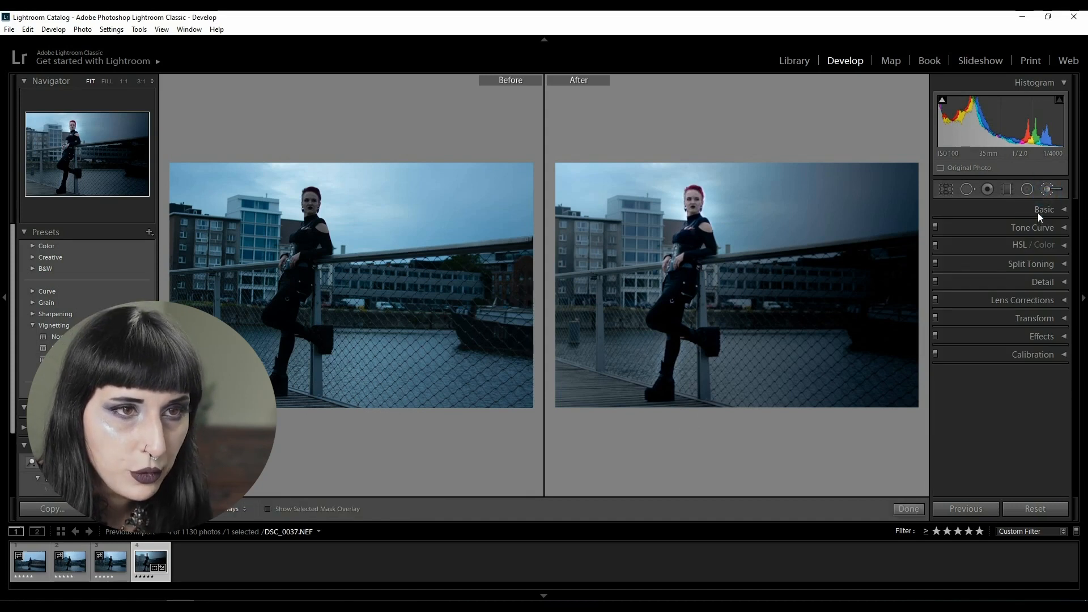
- Paint a new adjustment brush over the model's boots, legs and torso and set its Exposure to 0.44
{"action": "key", "text": "k"}
{"action": "left_click_drag", "start_coordinate": [665, 397], "coordinate": [663, 328]}
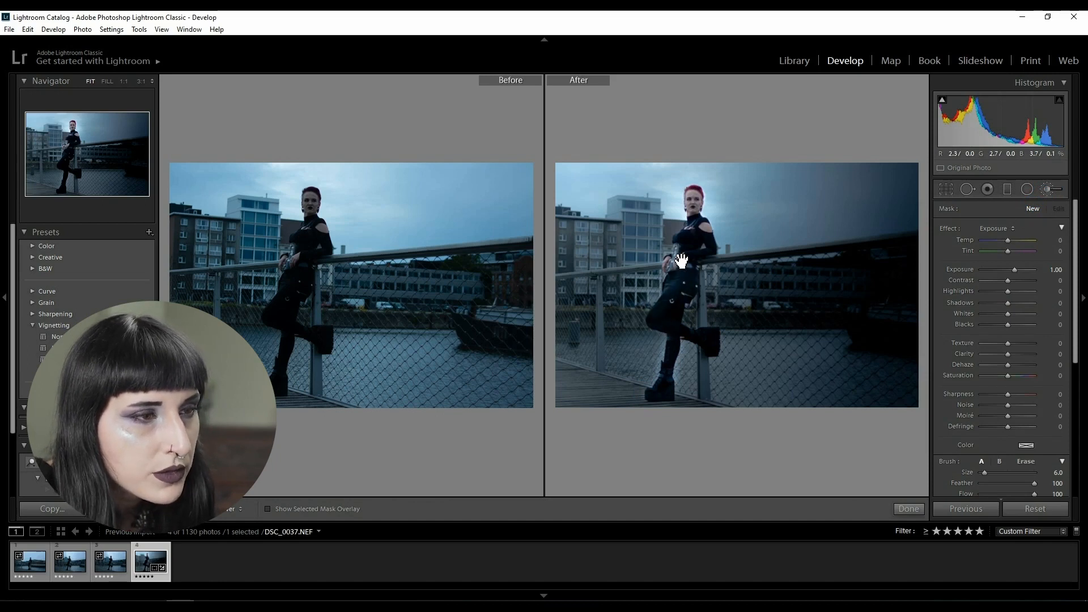
{"action": "mouse_move", "coordinate": [680, 320]}
{"action": "left_mouse_down"}
{"action": "mouse_move", "coordinate": [707, 335]}
{"action": "mouse_move", "coordinate": [706, 347]}
{"action": "mouse_move", "coordinate": [680, 322]}
{"action": "left_mouse_up"}
{"action": "mouse_move", "coordinate": [679, 245]}
{"action": "left_mouse_down"}
{"action": "mouse_move", "coordinate": [702, 222]}
{"action": "mouse_move", "coordinate": [672, 245]}
{"action": "mouse_move", "coordinate": [696, 219]}
{"action": "mouse_move", "coordinate": [688, 285]}
{"action": "mouse_move", "coordinate": [668, 320]}
{"action": "mouse_move", "coordinate": [704, 332]}
{"action": "mouse_move", "coordinate": [665, 330]}
{"action": "left_mouse_up"}
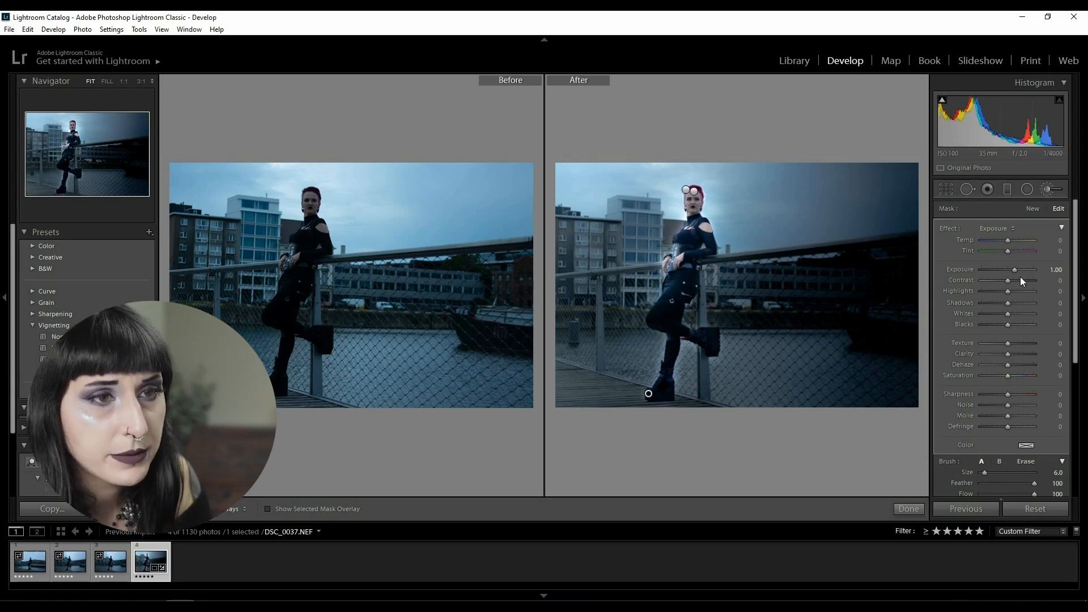
{"action": "left_click_drag", "start_coordinate": [1015, 271], "coordinate": [1011, 271]}
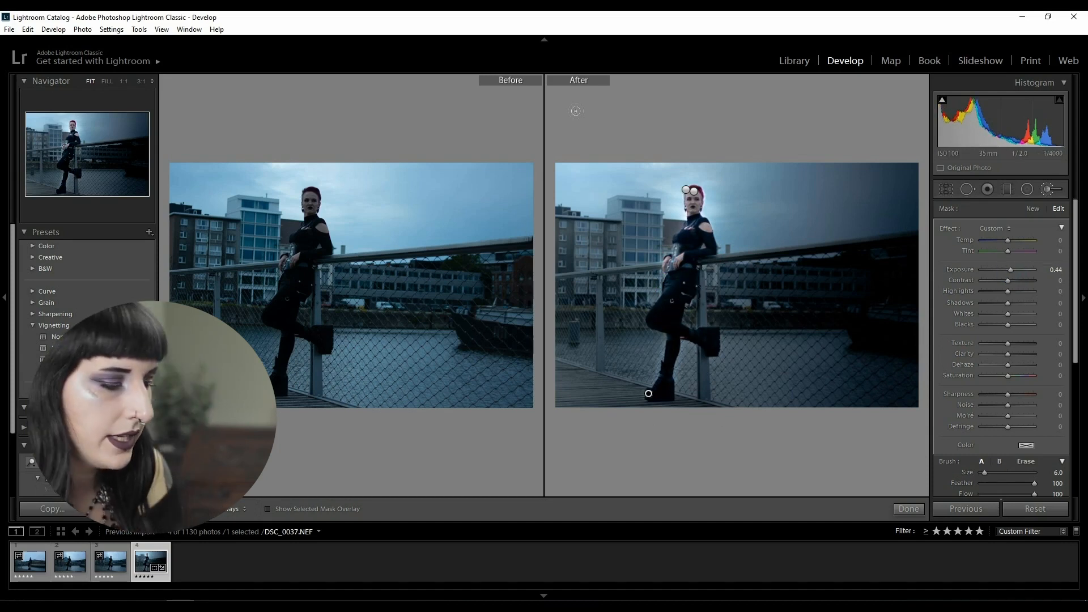
- Leave the before/after comparison, erase brush spill around the model's outline with a size 3.0 eraser, and close the brush
{"action": "key", "text": "y"}
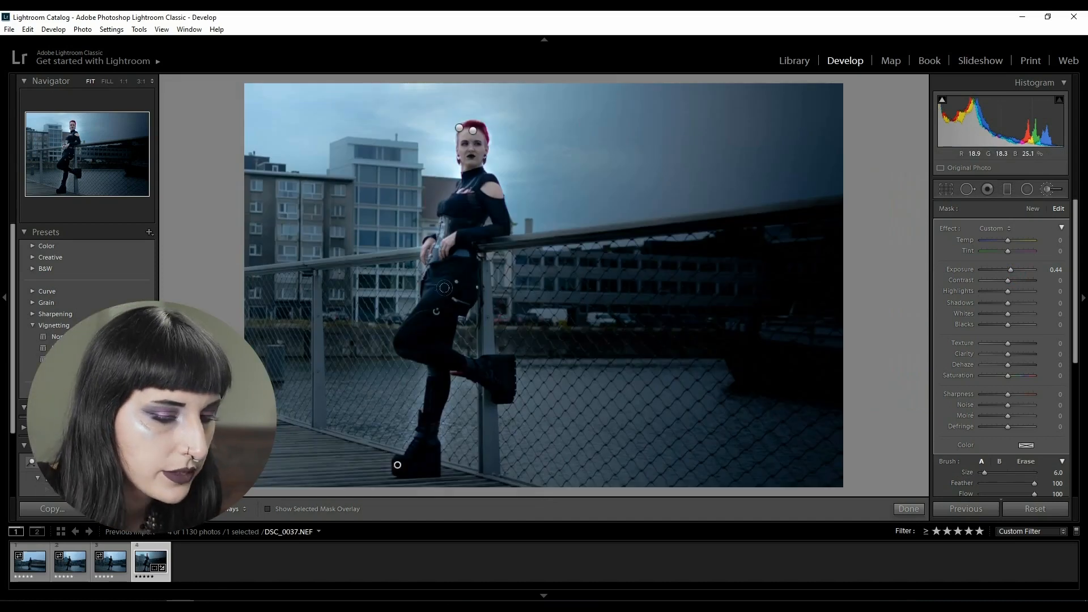
{"action": "left_click", "coordinate": [1026, 462]}
{"action": "mouse_move", "coordinate": [449, 444]}
{"action": "left_mouse_down"}
{"action": "mouse_move", "coordinate": [454, 382]}
{"action": "mouse_move", "coordinate": [451, 446]}
{"action": "left_mouse_up"}
{"action": "left_click_drag", "start_coordinate": [417, 375], "coordinate": [383, 477]}
{"action": "mouse_move", "coordinate": [483, 347]}
{"action": "left_mouse_down"}
{"action": "mouse_move", "coordinate": [522, 347]}
{"action": "mouse_move", "coordinate": [459, 346]}
{"action": "left_mouse_up"}
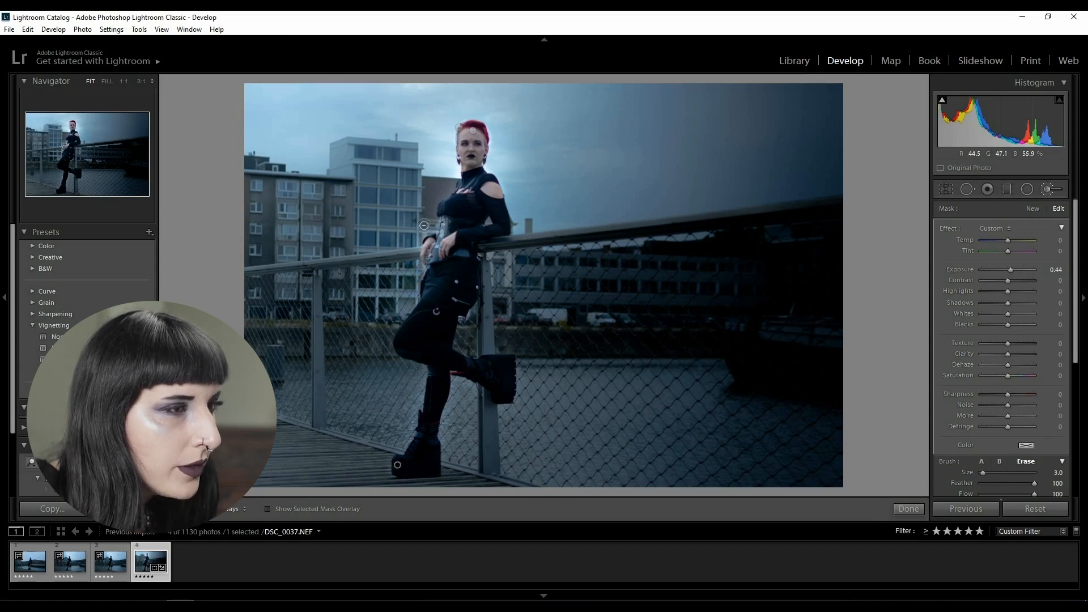
{"action": "left_click_drag", "start_coordinate": [430, 221], "coordinate": [476, 113]}
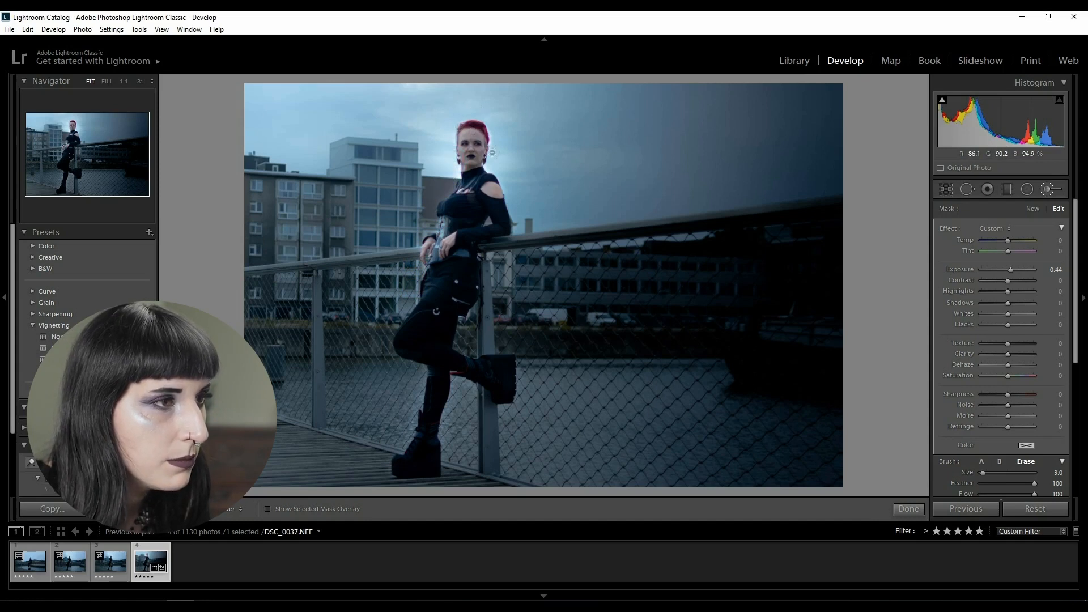
{"action": "mouse_move", "coordinate": [514, 177]}
{"action": "left_mouse_down"}
{"action": "mouse_move", "coordinate": [528, 227]}
{"action": "mouse_move", "coordinate": [491, 261]}
{"action": "left_mouse_up"}
{"action": "left_click", "coordinate": [513, 223]}
{"action": "left_click", "coordinate": [493, 254]}
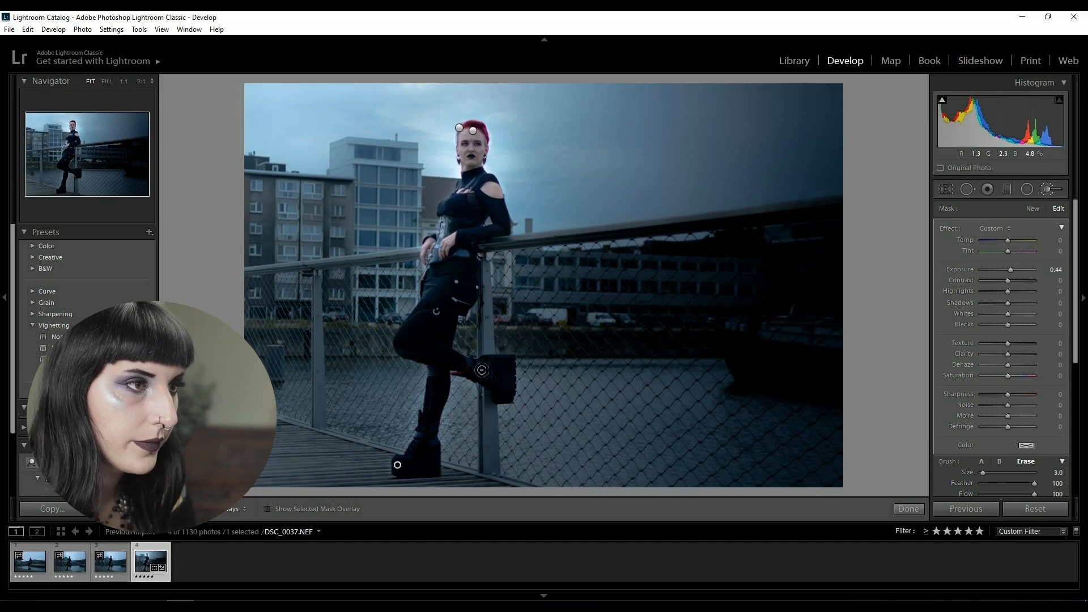
{"action": "left_click", "coordinate": [1048, 188]}
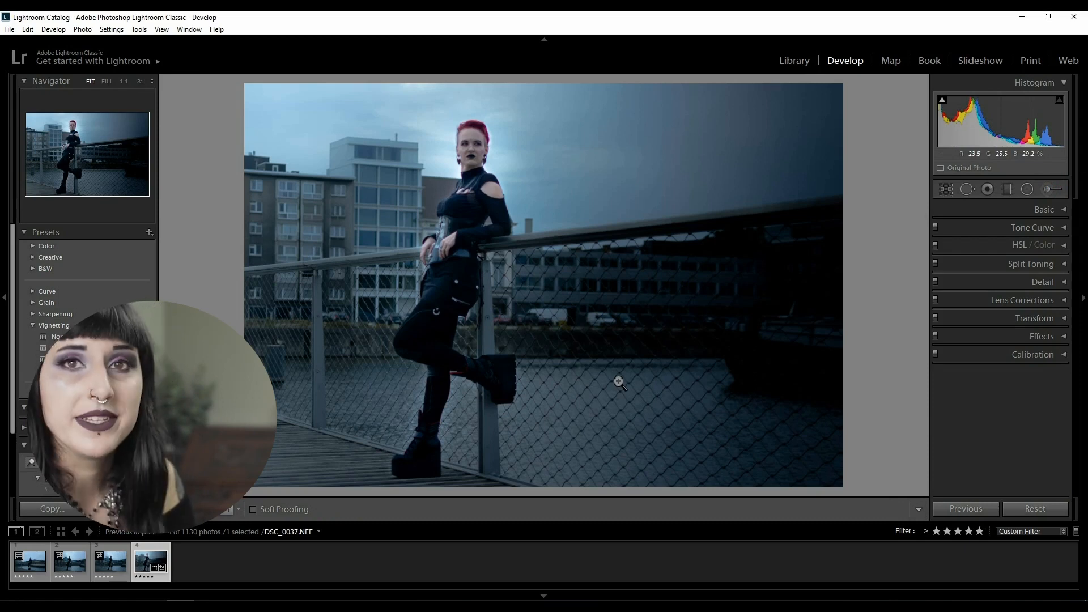
- Compare the photo before and after the edits, return to the single view and open its export settings
{"action": "key", "text": "y"}
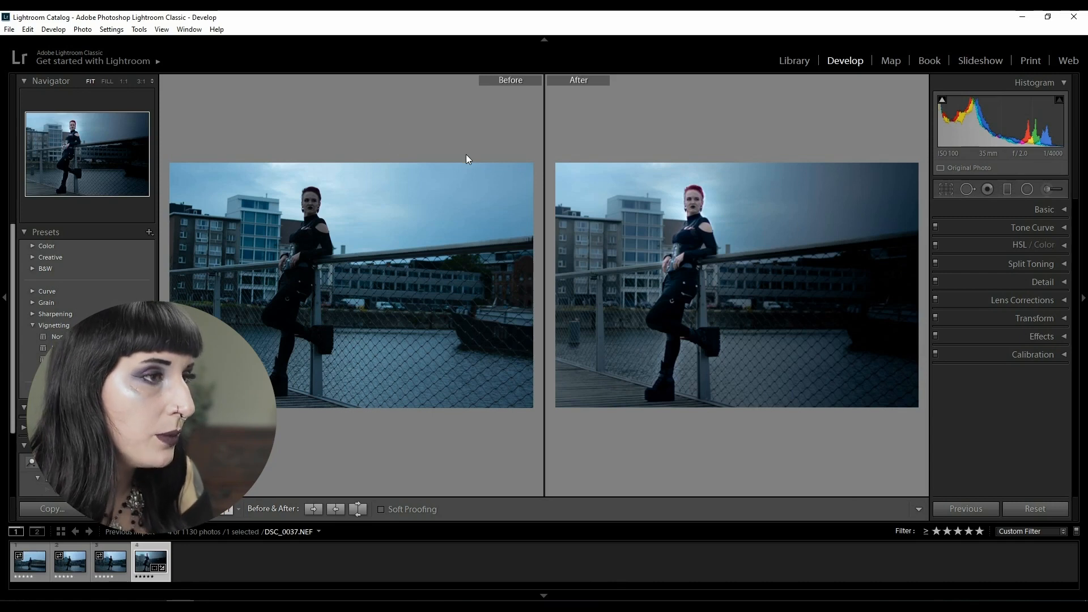
{"action": "key", "text": "y"}
{"action": "left_click", "coordinate": [9, 29]}
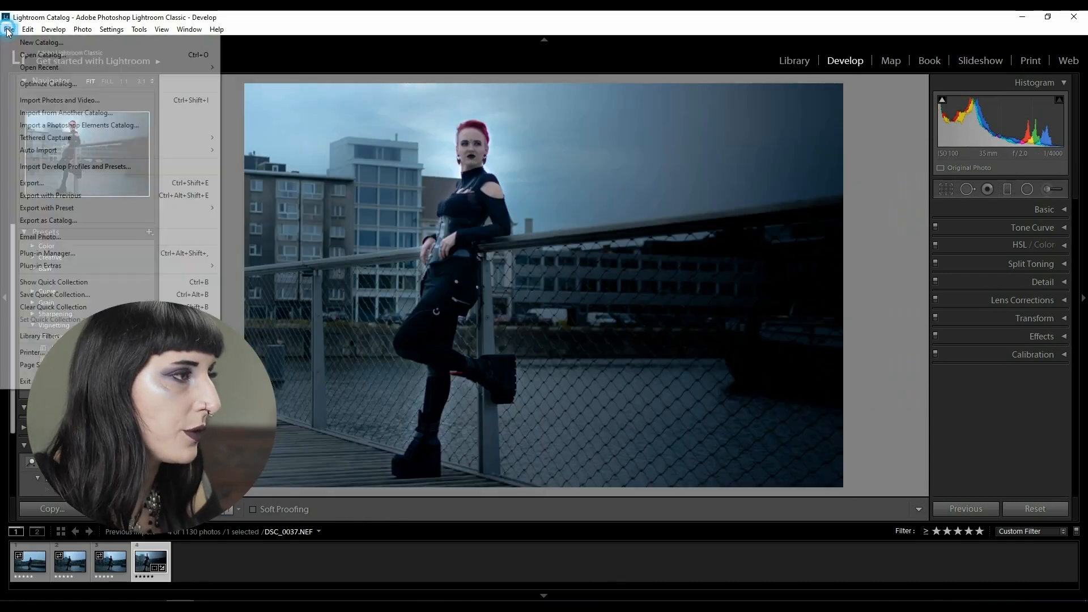
{"action": "left_click", "coordinate": [63, 182]}
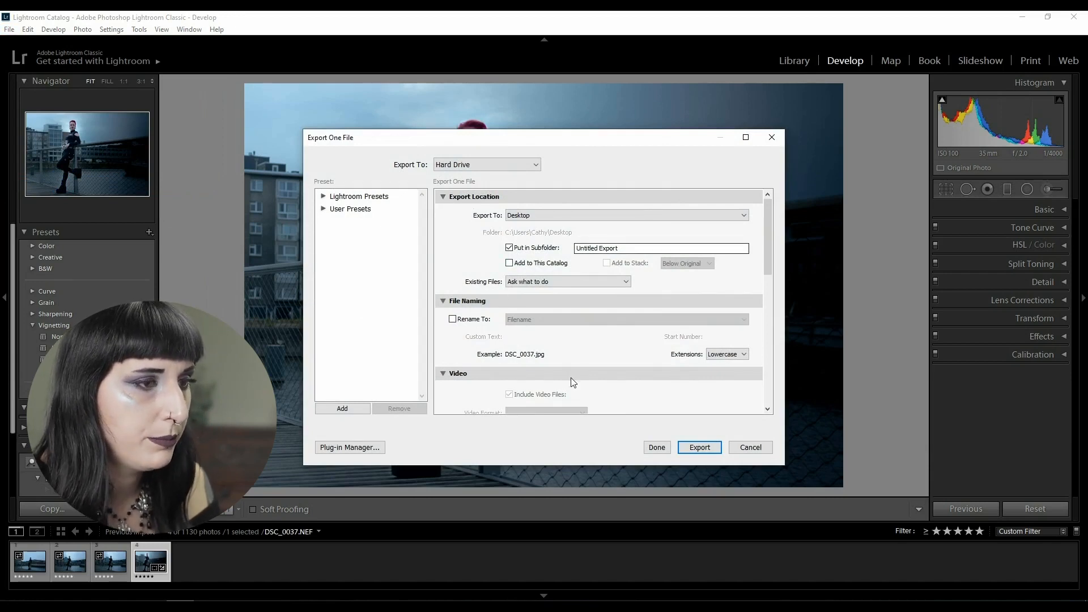
- Set the export location to the same folder as the original photo, in a subfolder named "edit"
{"action": "left_click", "coordinate": [536, 217]}
{"action": "left_click", "coordinate": [546, 228]}
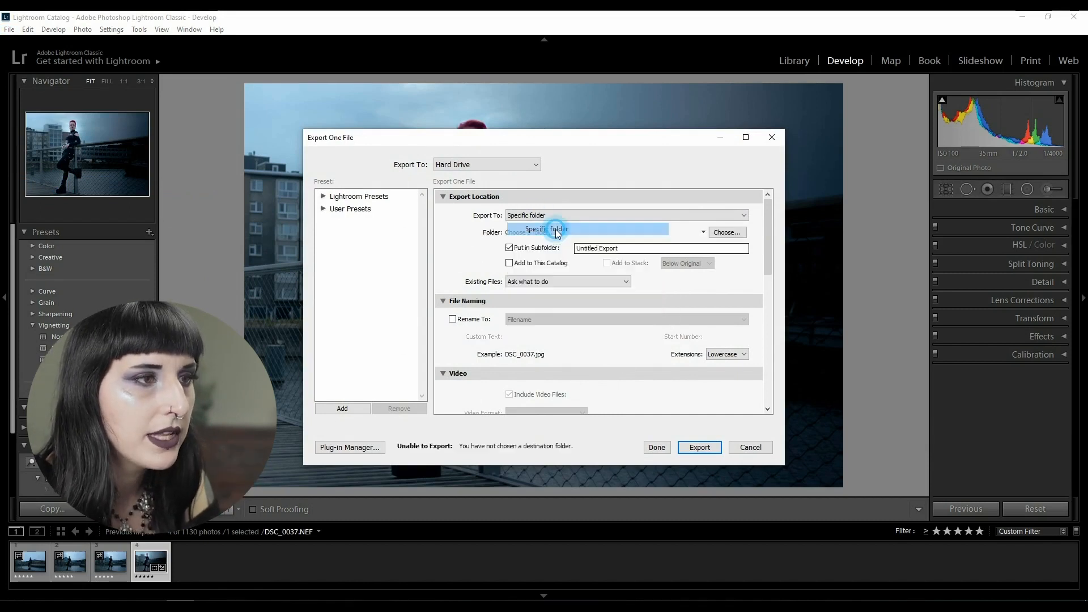
{"action": "left_click", "coordinate": [545, 216]}
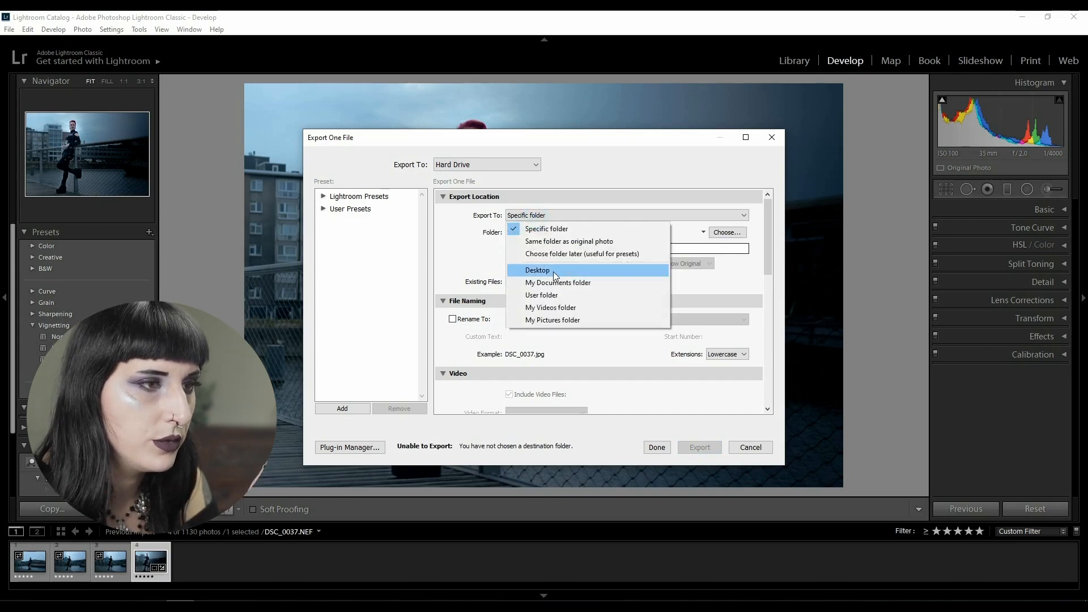
{"action": "left_click", "coordinate": [546, 242]}
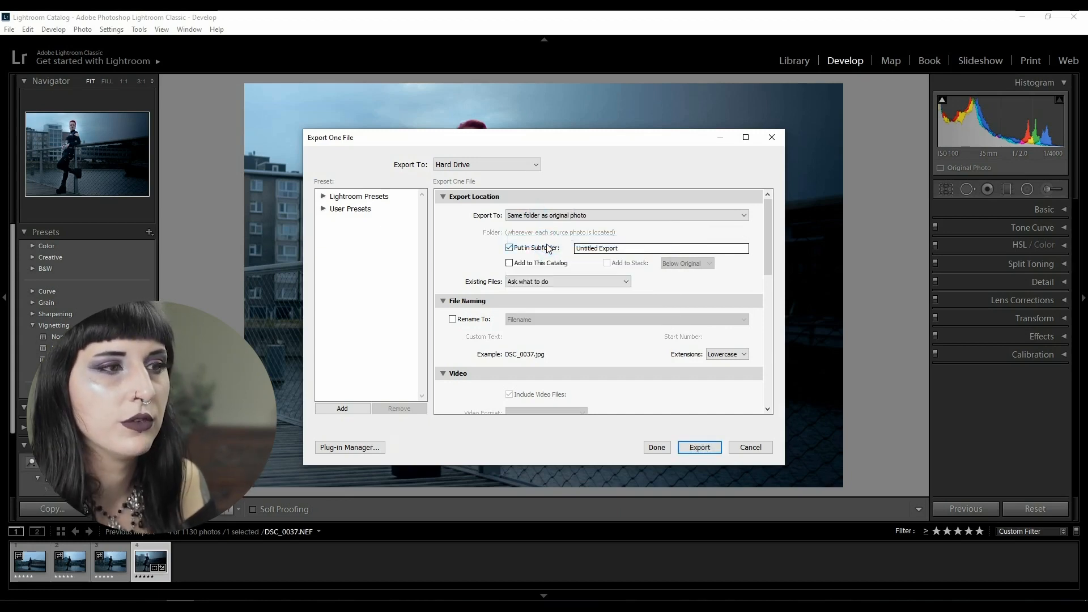
{"action": "triple_click", "coordinate": [624, 247]}
{"action": "type", "text": "EDI"}
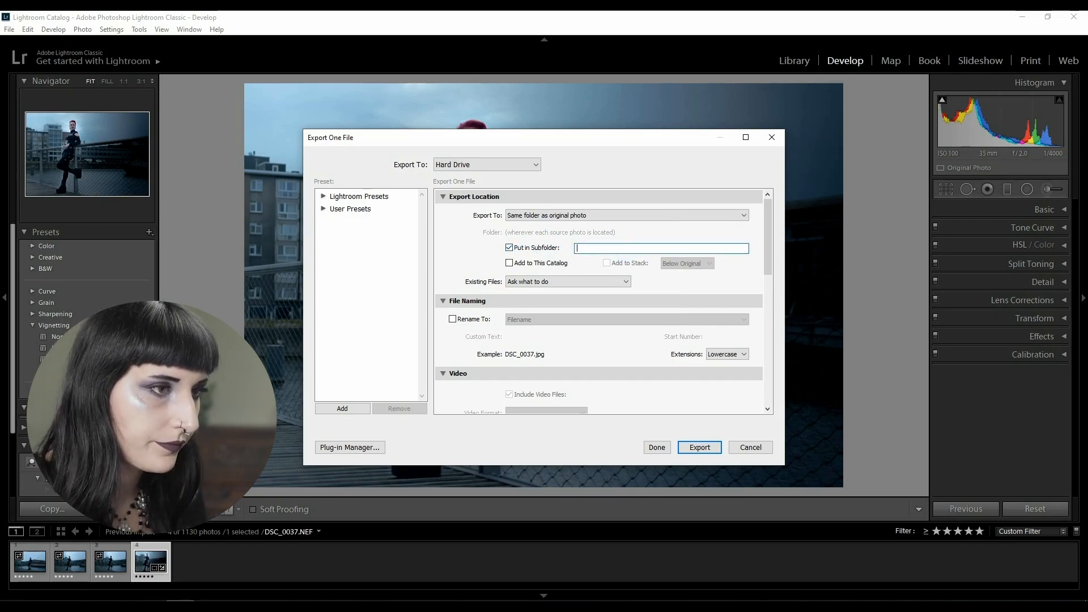
- Turn on renaming for the exported file with the Custom Name (x of y) template and the model's first name as custom text
{"action": "left_click", "coordinate": [452, 319]}
{"action": "left_click", "coordinate": [556, 321]}
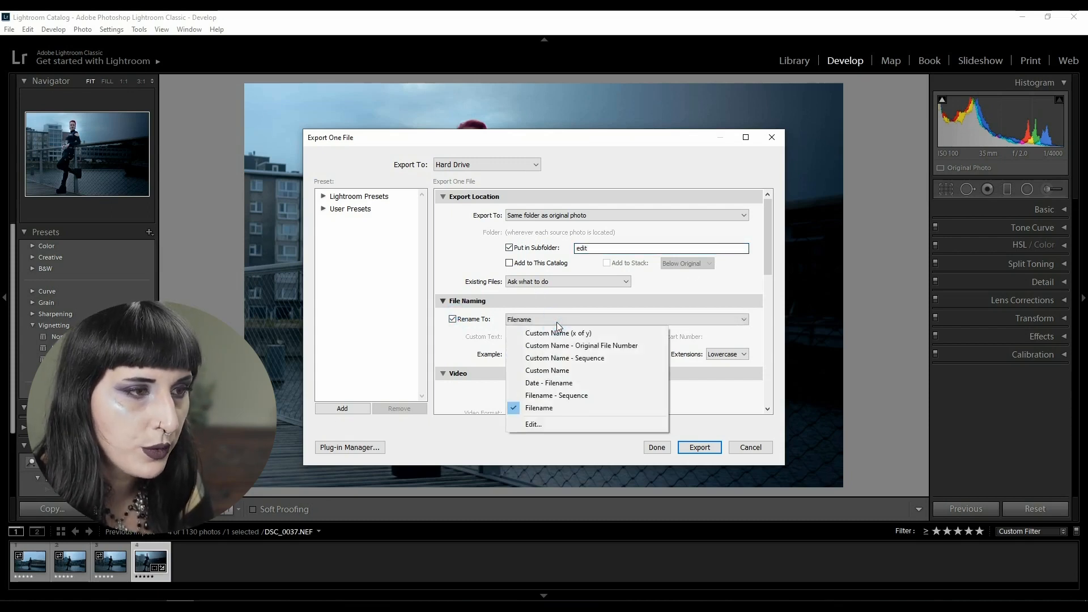
{"action": "left_click", "coordinate": [558, 332]}
{"action": "left_click", "coordinate": [563, 335]}
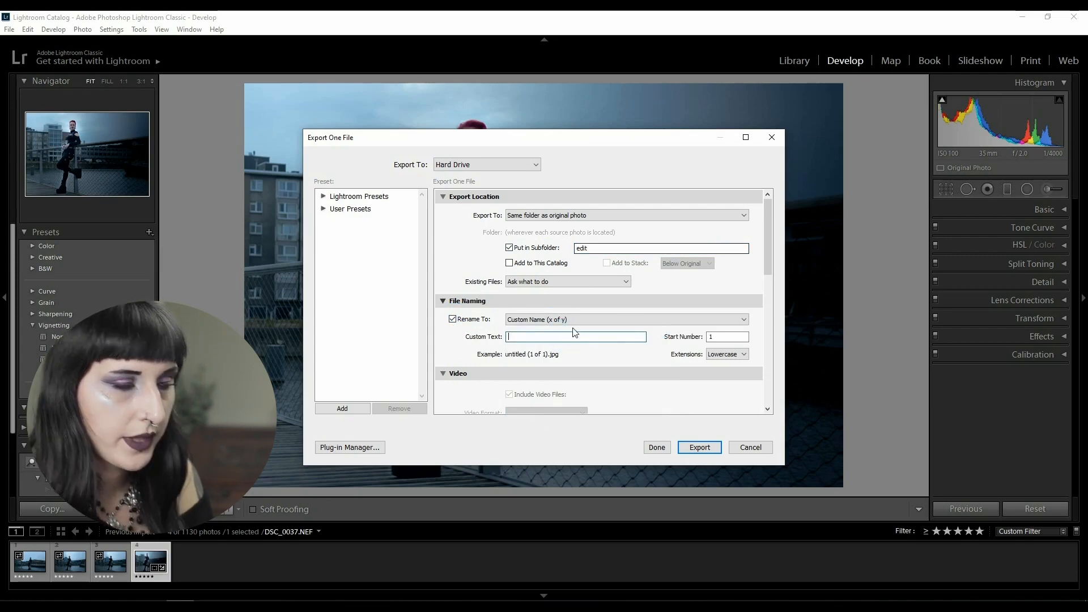
{"action": "type", "text": "Lise"}
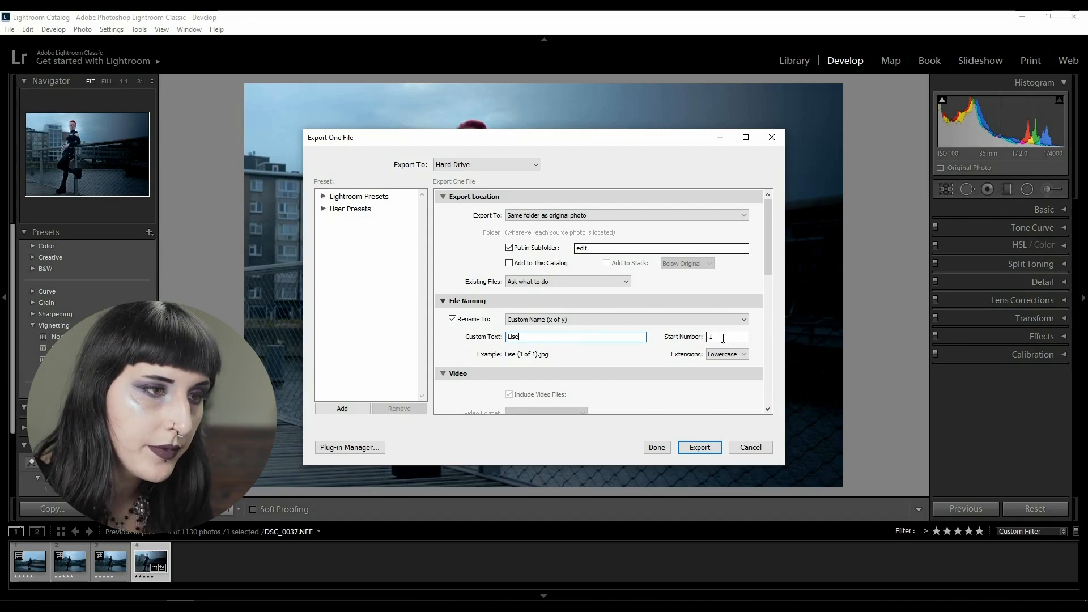
- Set the renaming template to Custom Name - Sequence, keeping only the model's first name as the custom text
{"action": "left_click_drag", "start_coordinate": [765, 234], "coordinate": [765, 257]}
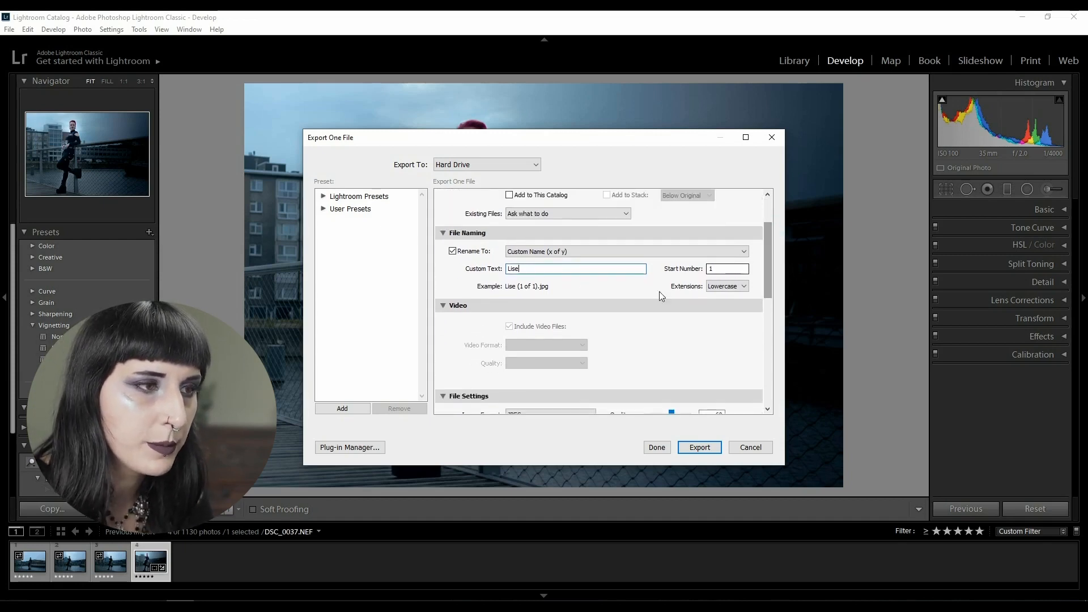
{"action": "left_click", "coordinate": [726, 286]}
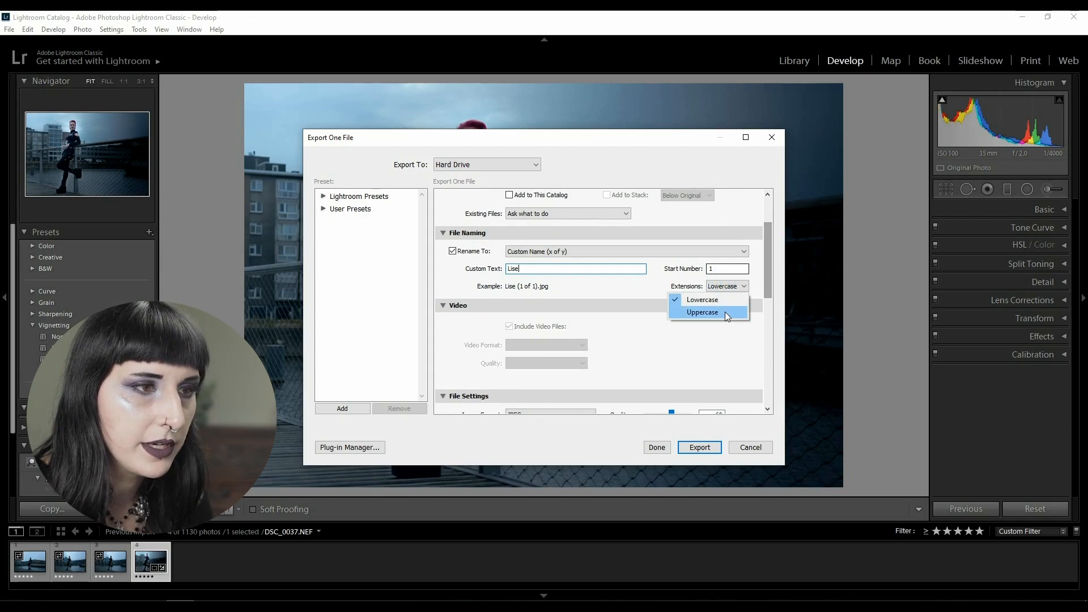
{"action": "left_click", "coordinate": [556, 271]}
{"action": "type", "text": "-"}
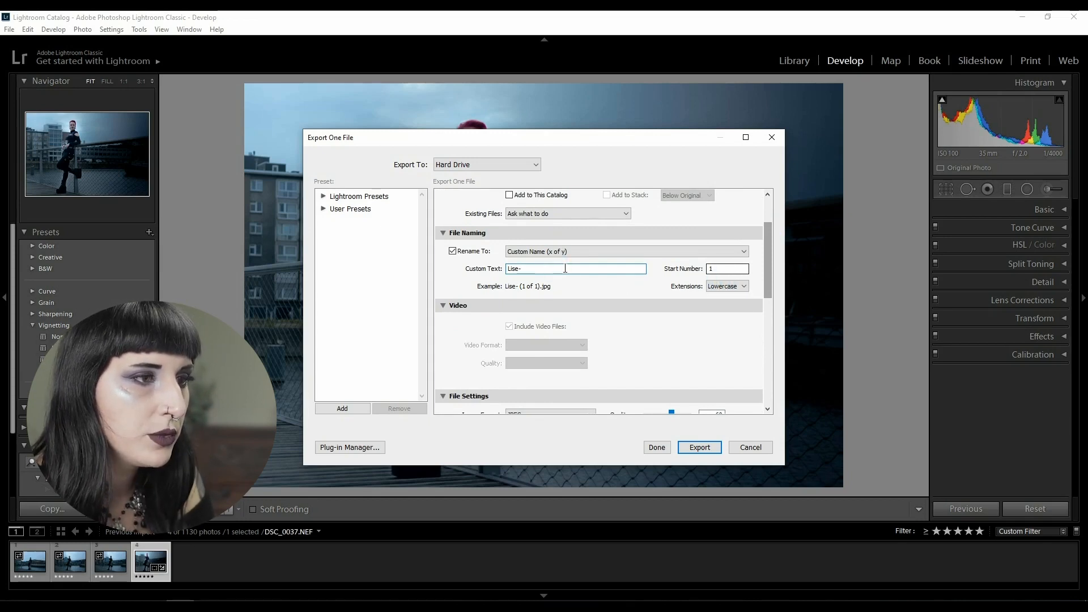
{"action": "left_click", "coordinate": [567, 251]}
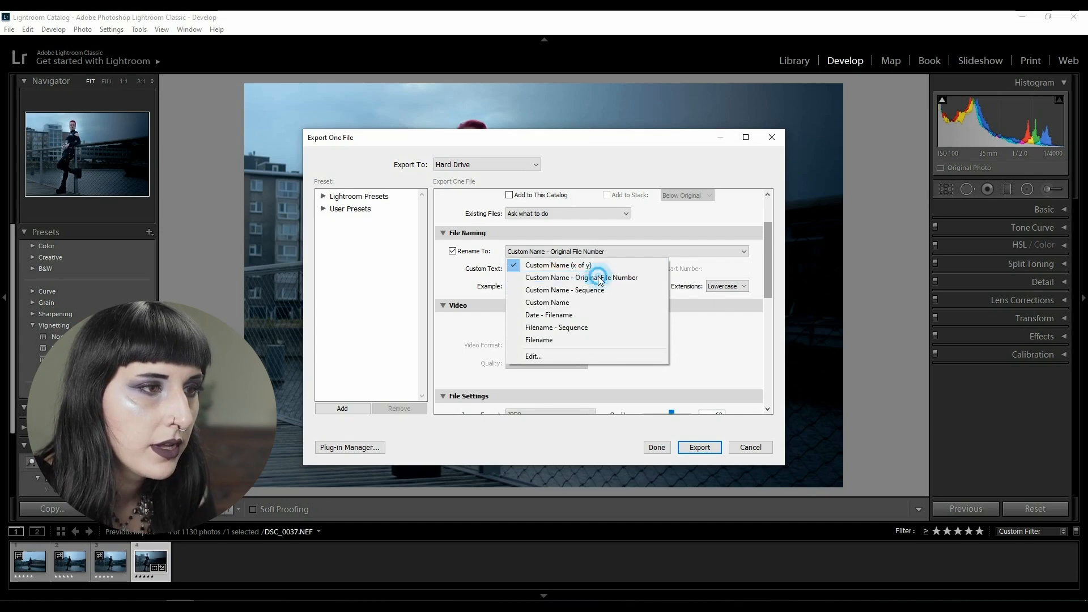
{"action": "left_click", "coordinate": [589, 273]}
{"action": "left_click", "coordinate": [619, 249]}
{"action": "left_click", "coordinate": [609, 287]}
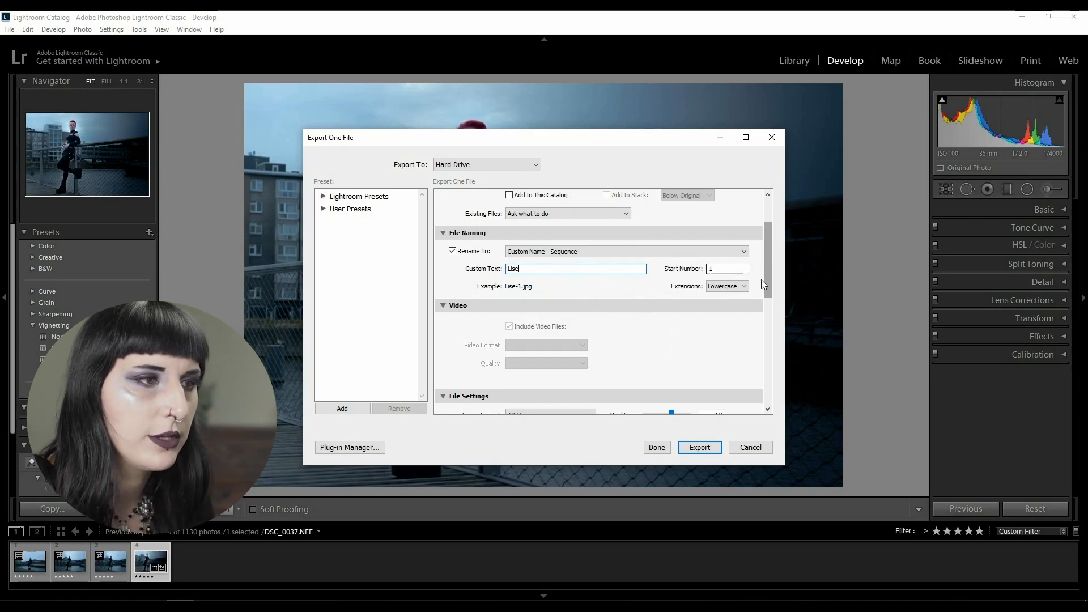
- Limit the exported JPEG's file size to 2500 K
{"action": "left_click_drag", "start_coordinate": [765, 258], "coordinate": [762, 319]}
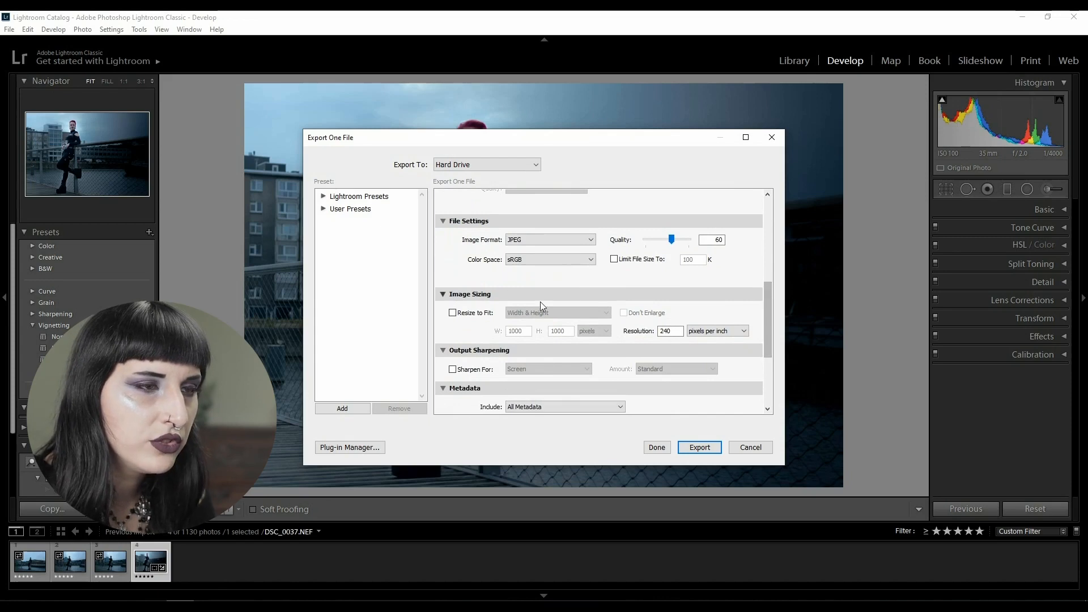
{"action": "left_click", "coordinate": [615, 260]}
{"action": "left_click", "coordinate": [688, 260]}
{"action": "double_click", "coordinate": [692, 259]}
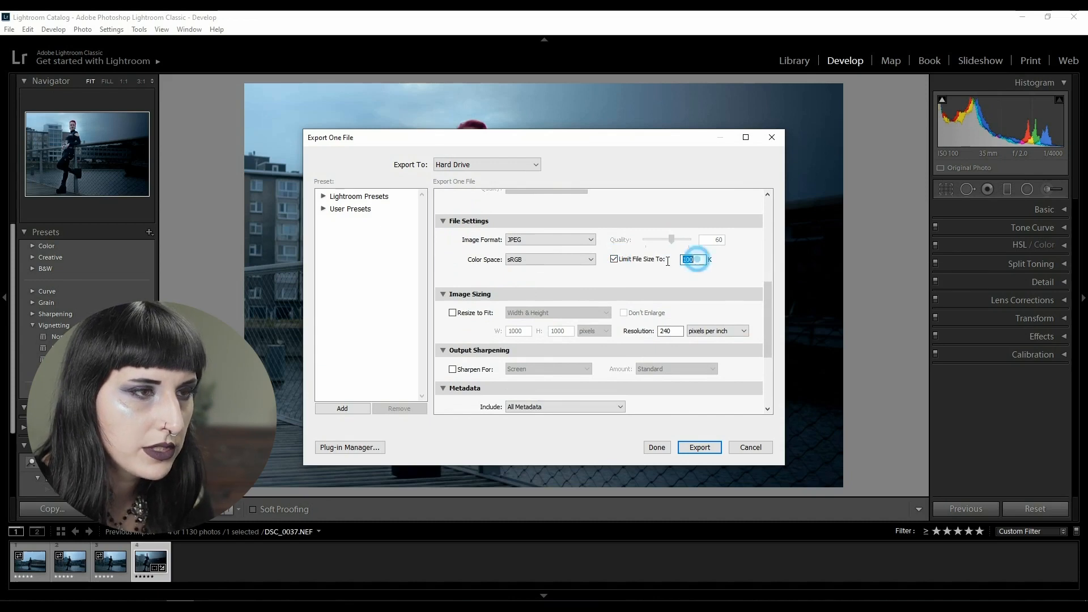
{"action": "type", "text": "2500"}
{"action": "left_click", "coordinate": [725, 292]}
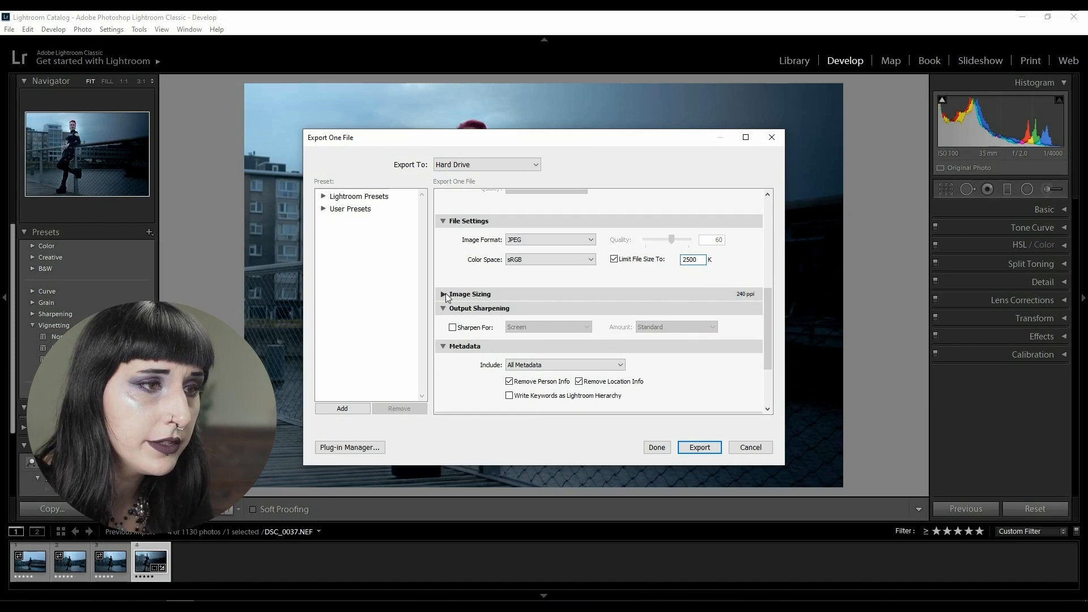
{"action": "left_click", "coordinate": [443, 294]}
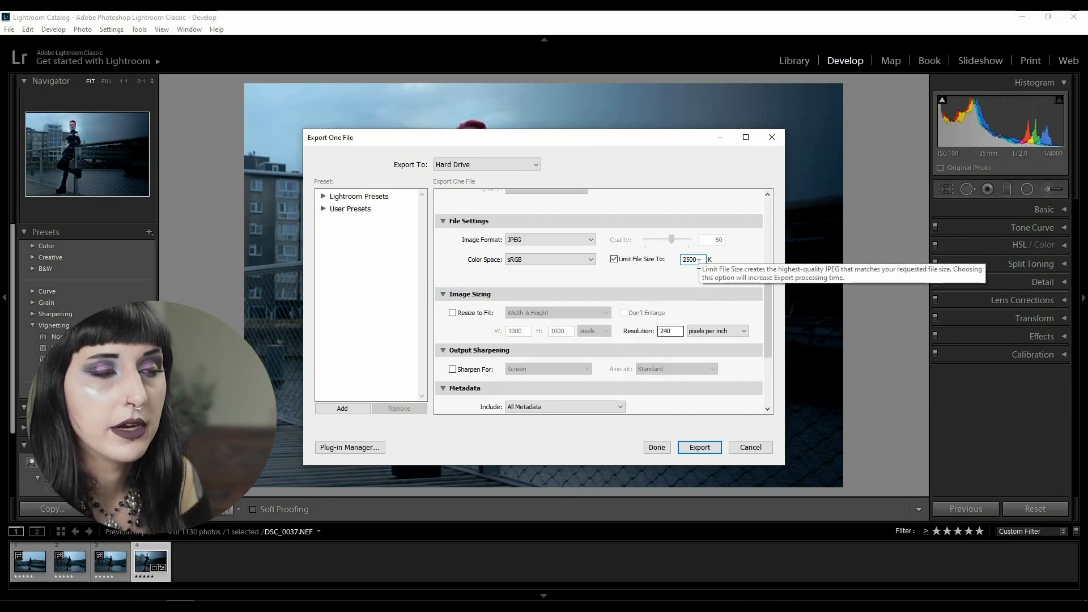
{"action": "left_click", "coordinate": [453, 315]}
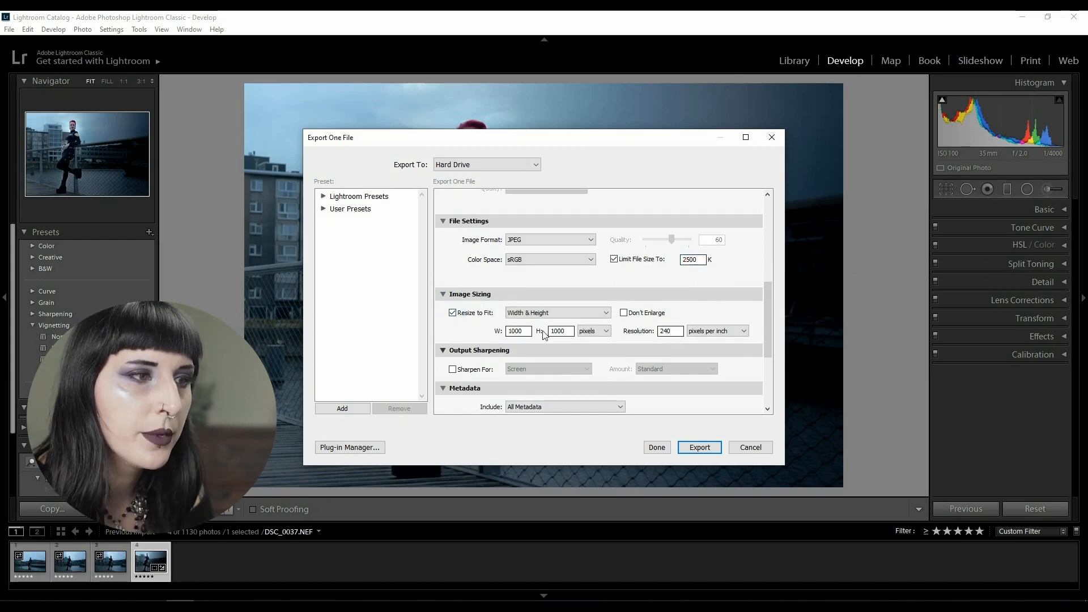
{"action": "left_click", "coordinate": [550, 313]}
{"action": "left_click", "coordinate": [557, 335]}
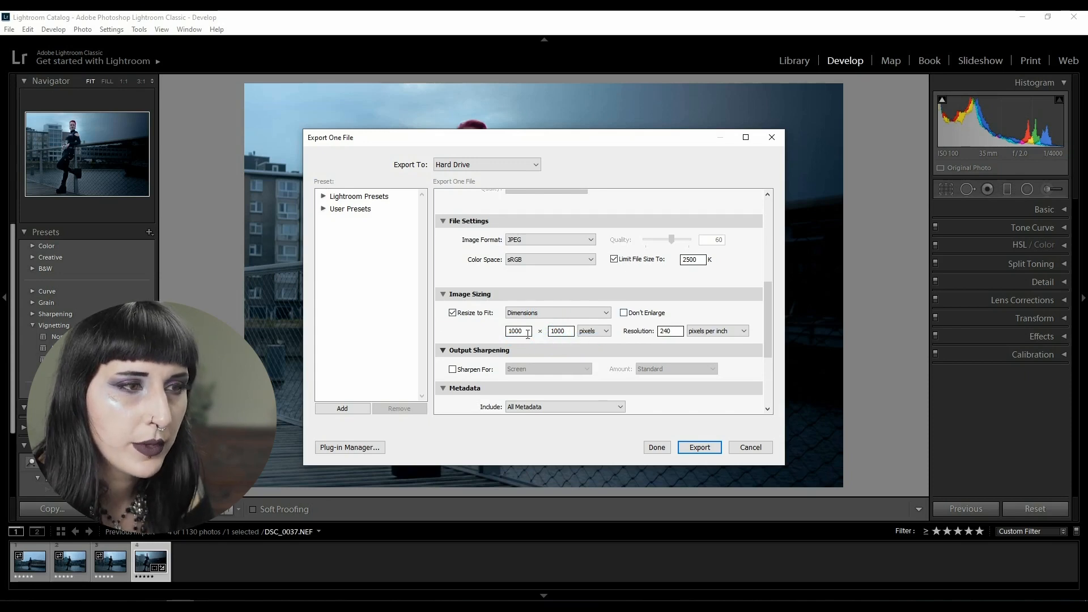
{"action": "left_click", "coordinate": [468, 317]}
{"action": "left_click", "coordinate": [467, 294]}
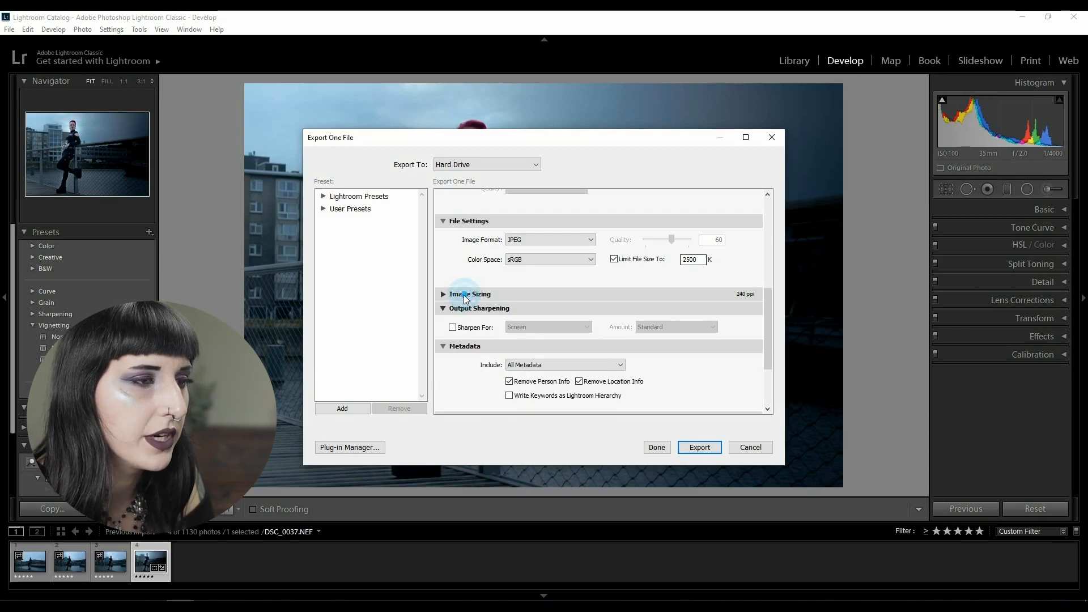
- Turn on output sharpening for Screen with the amount set to High
{"action": "left_click", "coordinate": [452, 328]}
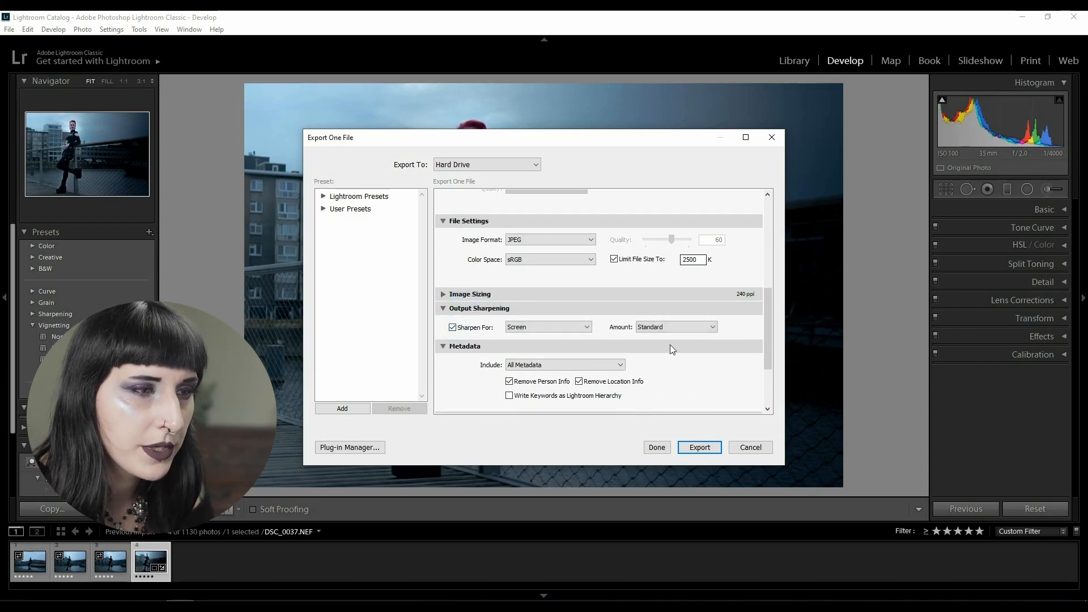
{"action": "left_click", "coordinate": [671, 328]}
{"action": "left_click", "coordinate": [679, 365]}
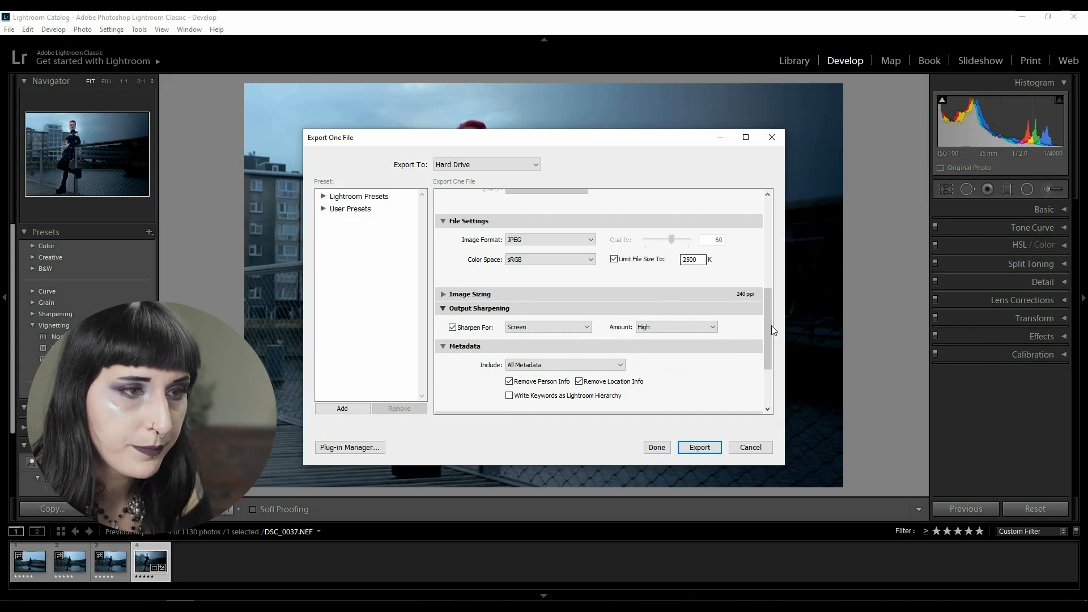
- Enable a watermark on the exported photo and choose the watermark preset ending in "test 3"
{"action": "left_click_drag", "start_coordinate": [768, 325], "coordinate": [769, 358]}
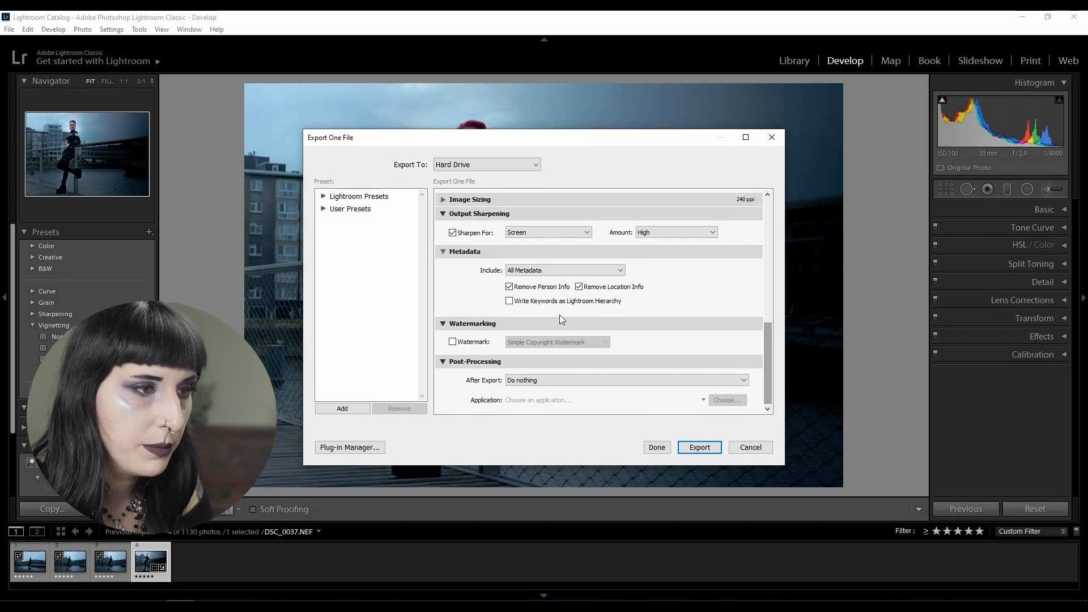
{"action": "left_click", "coordinate": [454, 341]}
{"action": "left_click", "coordinate": [548, 343]}
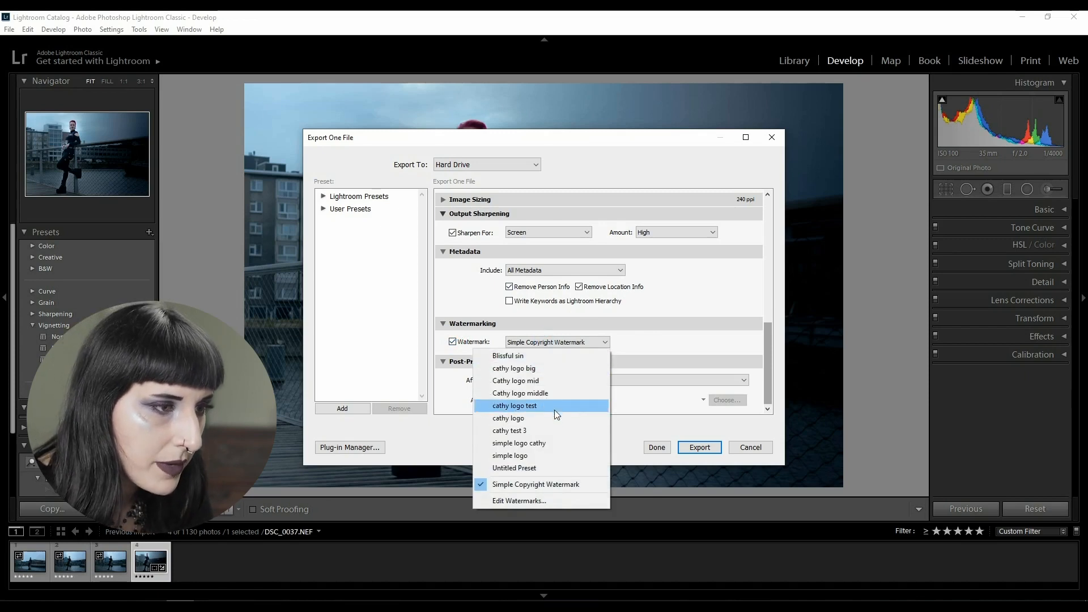
{"action": "left_click", "coordinate": [555, 430]}
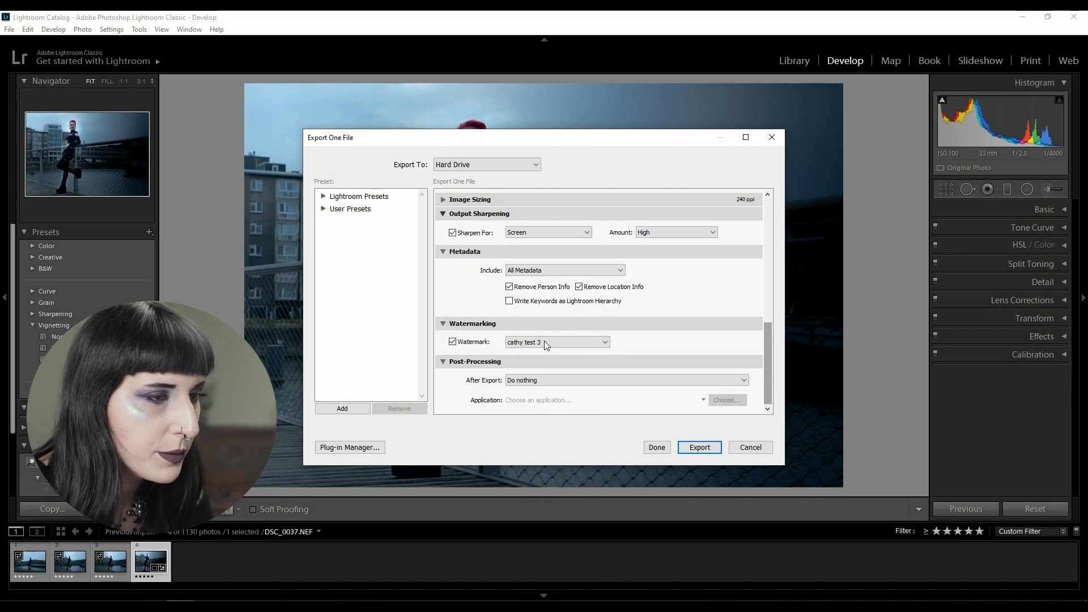
- Set the after-export action to Show in Explorer and export the photo
{"action": "left_click", "coordinate": [549, 380]}
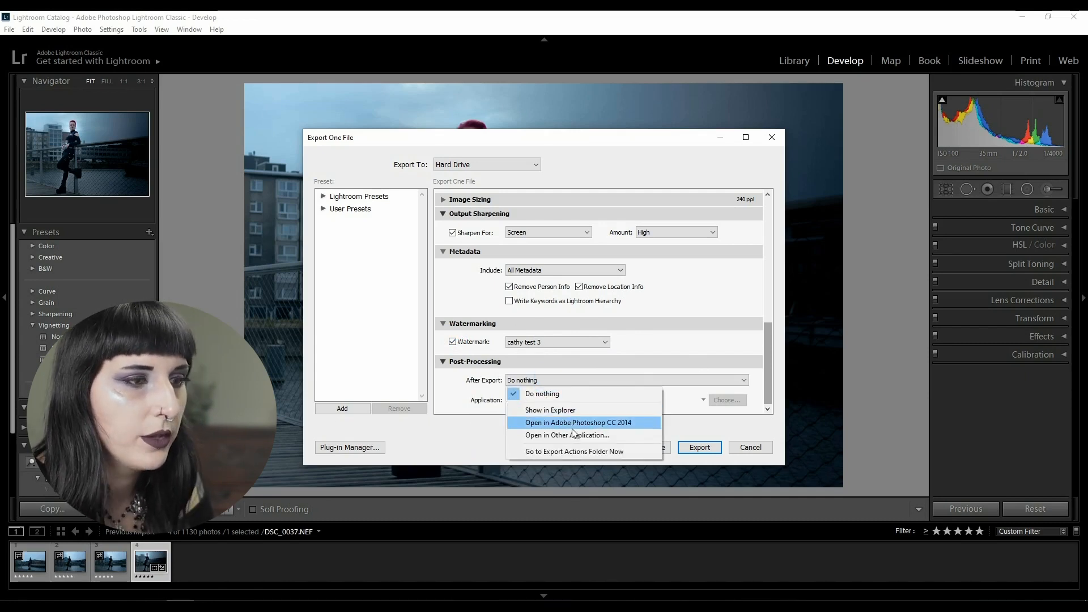
{"action": "left_click", "coordinate": [562, 412]}
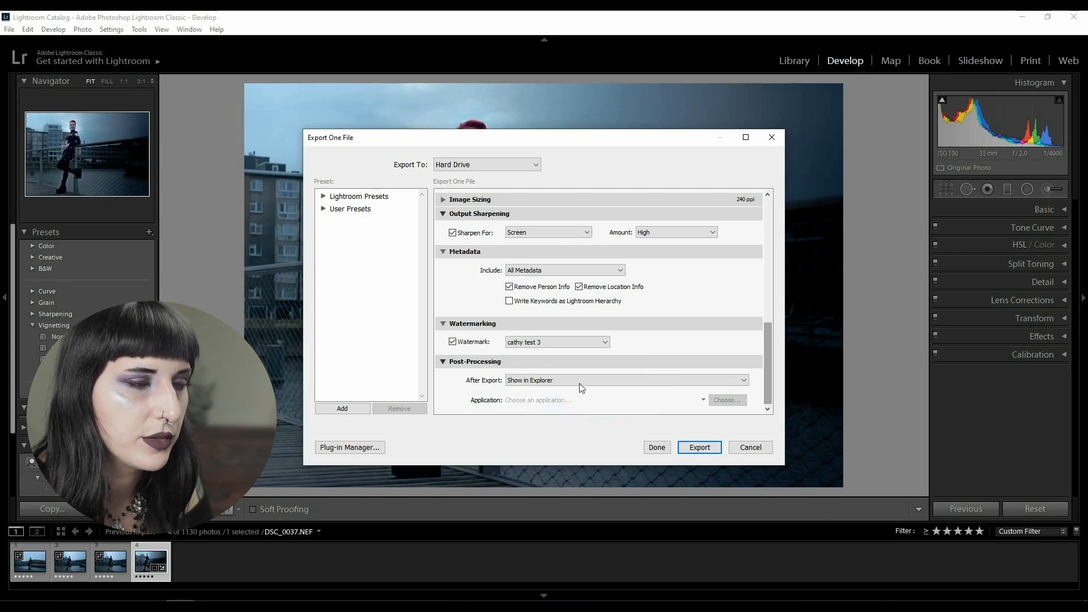
{"action": "left_click", "coordinate": [695, 448]}
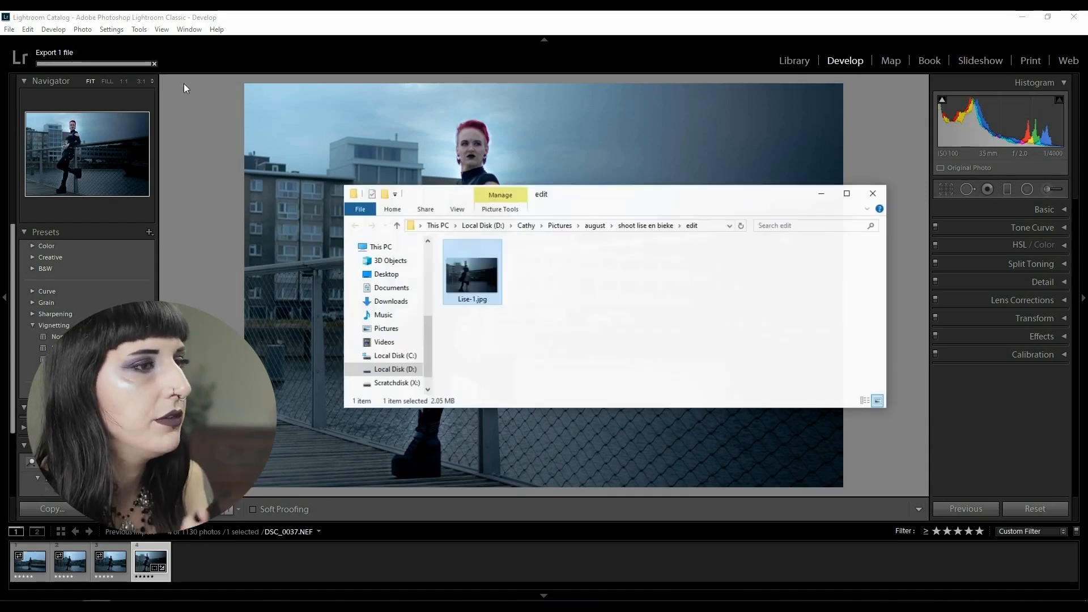
- Open the exported JPEG from the edit folder to inspect it, and close the photo viewer and the folder window
{"action": "double_click", "coordinate": [485, 283]}
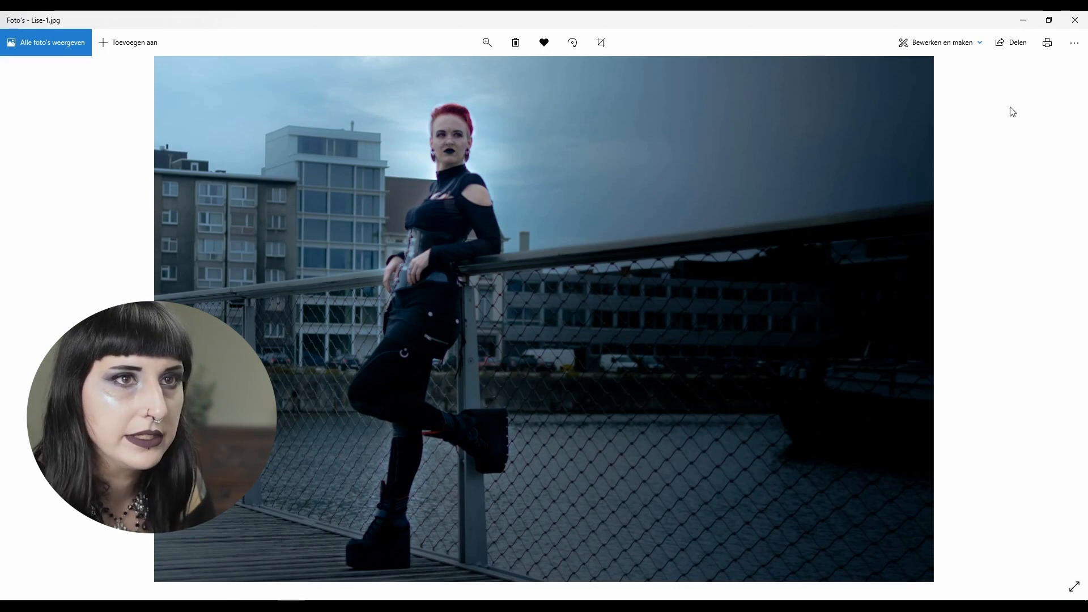
{"action": "left_click", "coordinate": [1071, 27]}
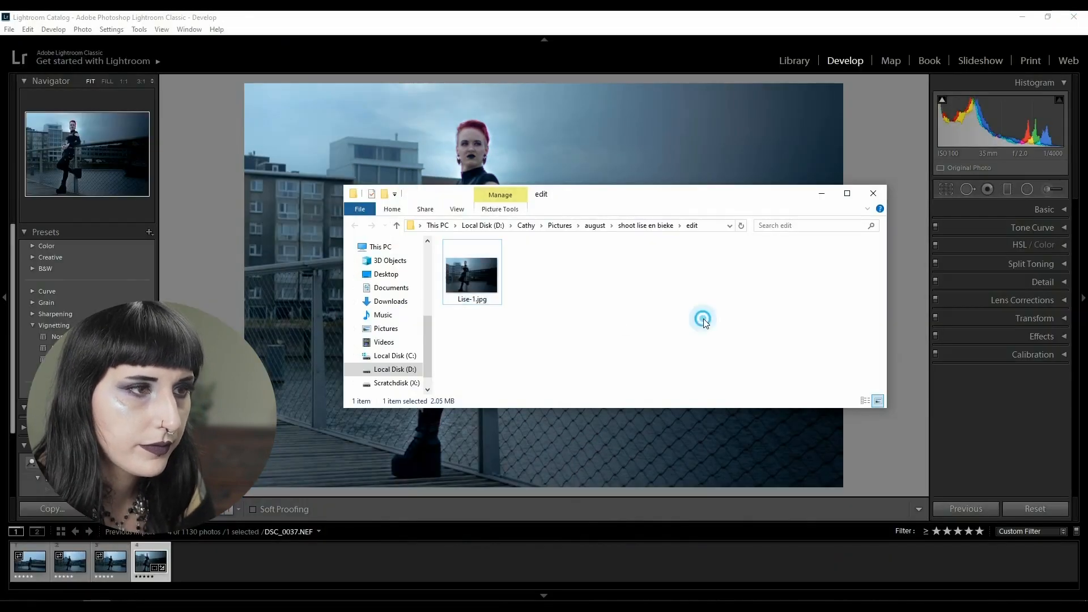
{"action": "left_click", "coordinate": [876, 191]}
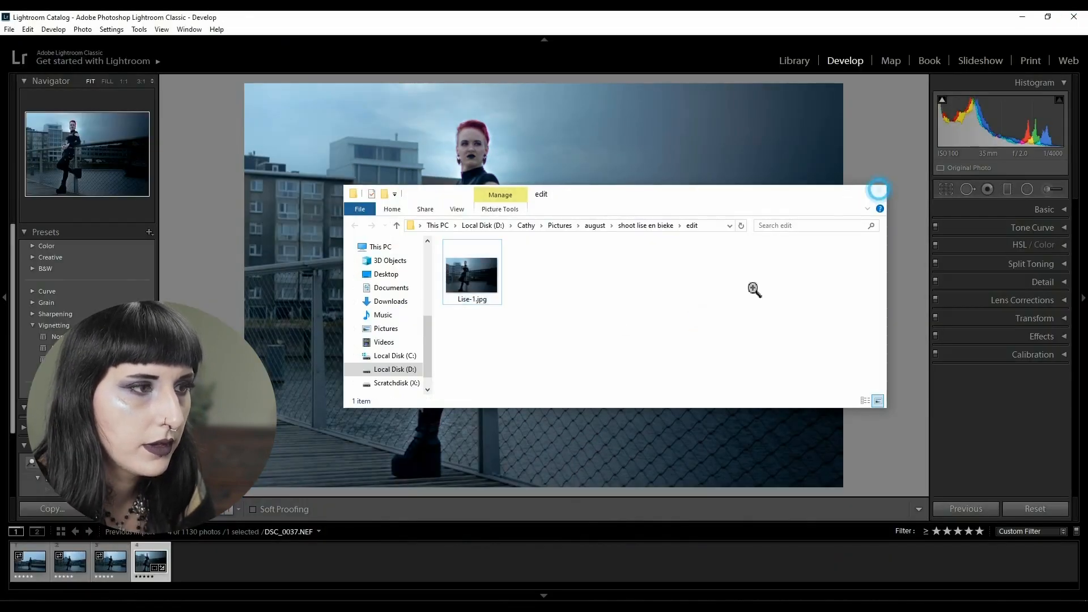
{"action": "left_click", "coordinate": [487, 348]}
{"action": "left_click", "coordinate": [512, 322]}
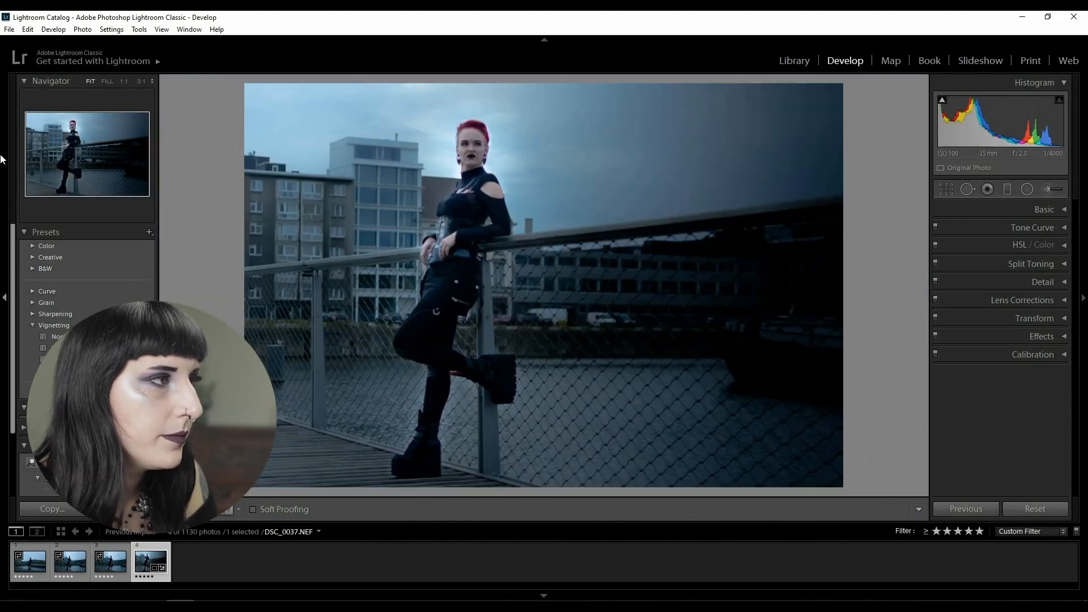
- Reopen the export settings for the photo and open the watermark editor from the watermarking options
{"action": "left_click", "coordinate": [10, 29]}
{"action": "left_click", "coordinate": [49, 185]}
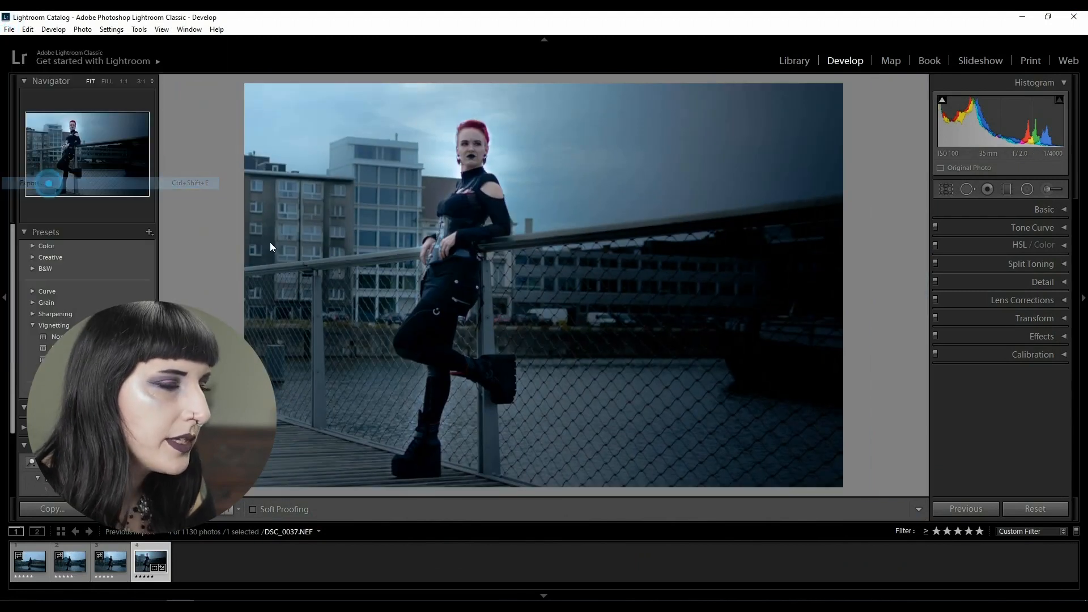
{"action": "left_click_drag", "start_coordinate": [770, 240], "coordinate": [765, 378]}
{"action": "left_click", "coordinate": [560, 343]}
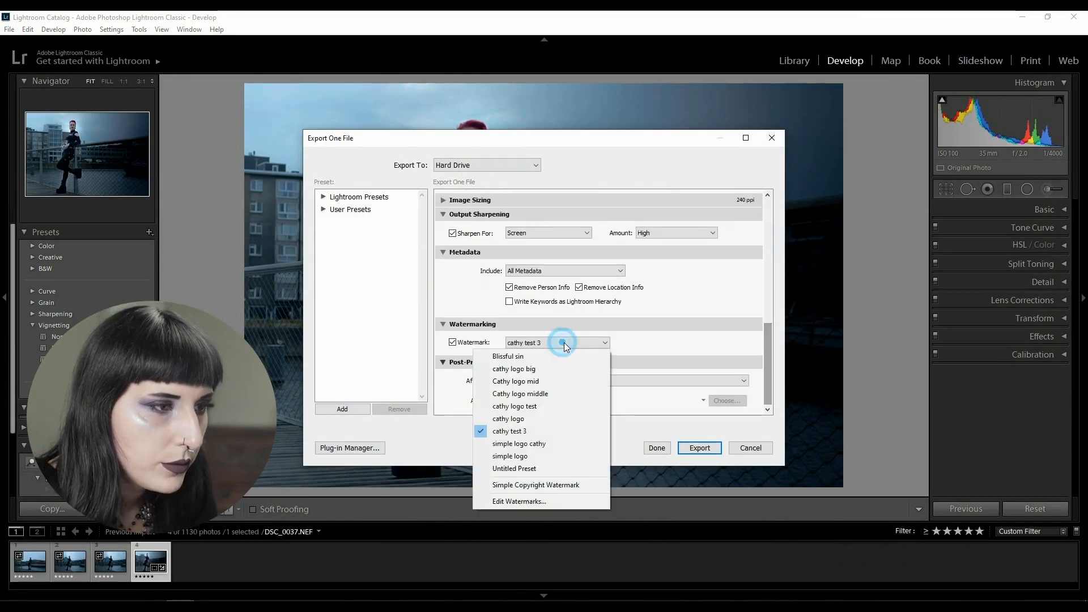
{"action": "left_click", "coordinate": [523, 502]}
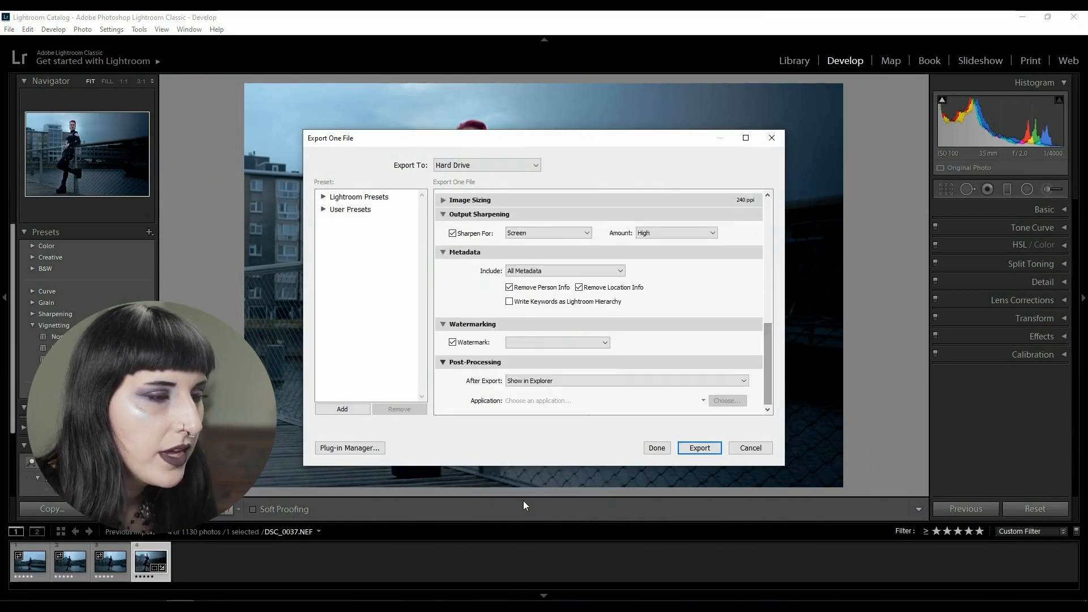
- Preview the saved watermark presets one after another on the photo, from "Blissful sin" to the one ending in "test 3"
{"action": "left_click", "coordinate": [414, 185]}
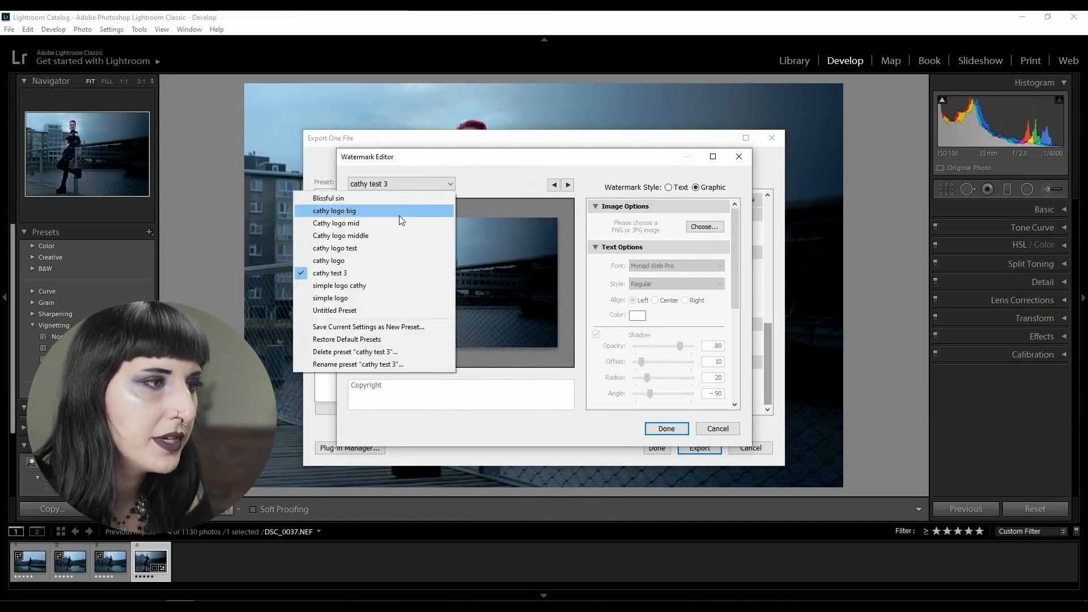
{"action": "left_click", "coordinate": [400, 198]}
{"action": "left_click", "coordinate": [404, 185]}
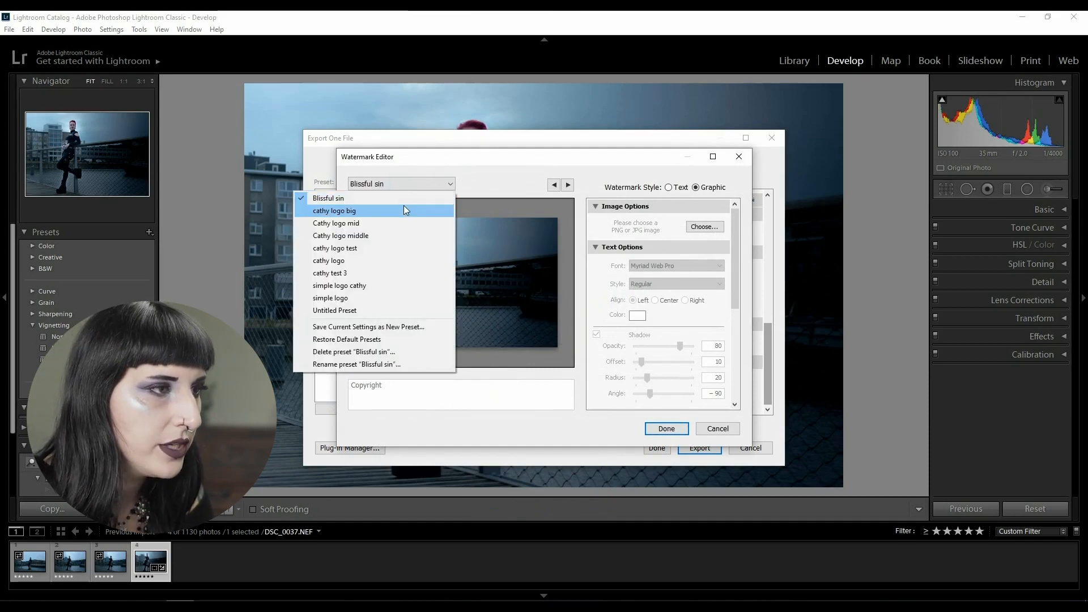
{"action": "left_click", "coordinate": [403, 210]}
{"action": "left_click", "coordinate": [400, 183]}
{"action": "left_click", "coordinate": [390, 222]}
{"action": "left_click", "coordinate": [383, 184]}
{"action": "left_click", "coordinate": [382, 235]}
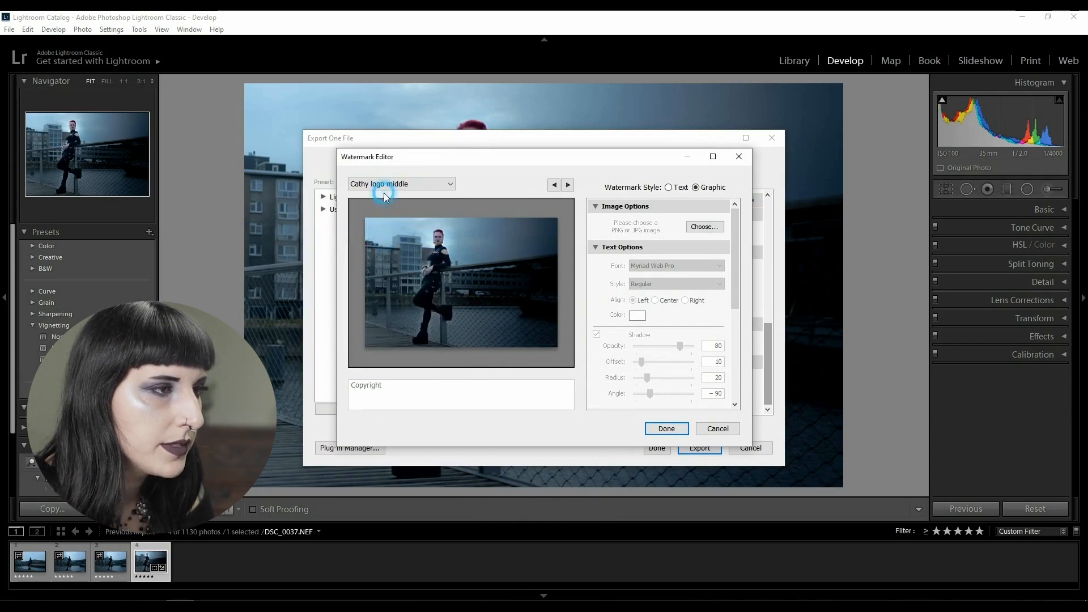
{"action": "left_click", "coordinate": [383, 185]}
{"action": "left_click", "coordinate": [376, 245]}
{"action": "left_click", "coordinate": [385, 187]}
{"action": "left_click", "coordinate": [373, 260]}
{"action": "left_click", "coordinate": [368, 184]}
{"action": "left_click", "coordinate": [369, 273]}
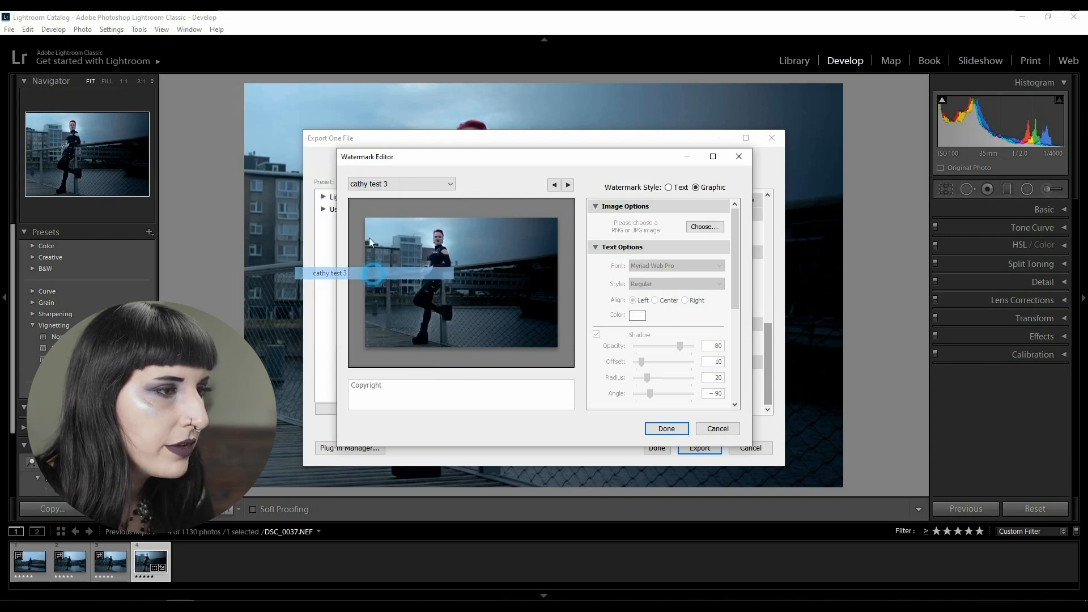
- Compare the two "simple logo" watermark presets and choose the one whose name includes the photographer's first name
{"action": "left_click", "coordinate": [375, 183]}
{"action": "left_click", "coordinate": [368, 285]}
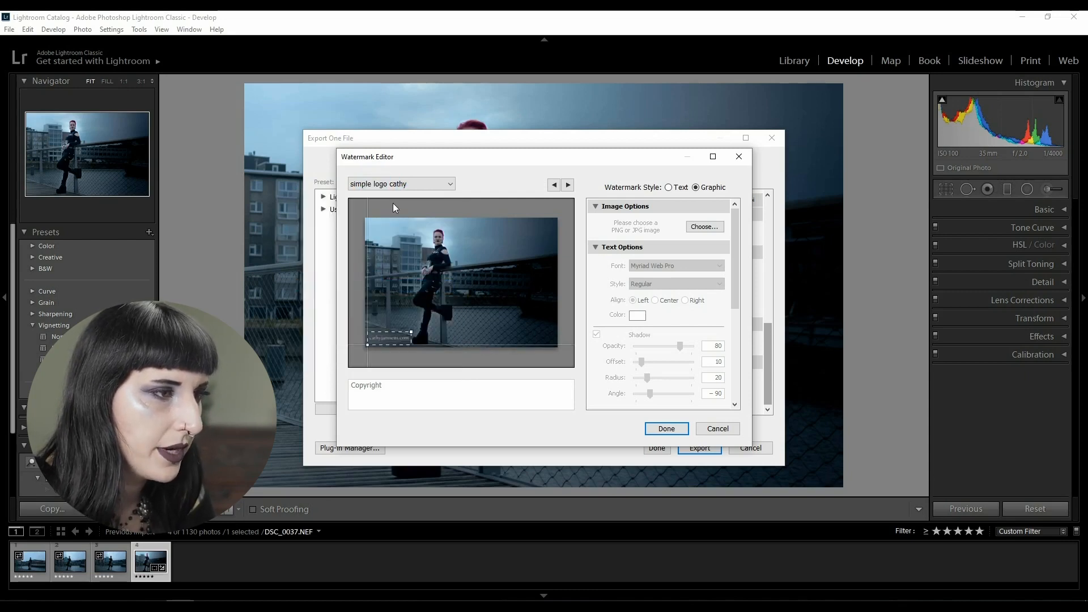
{"action": "left_click", "coordinate": [391, 184]}
{"action": "left_click", "coordinate": [368, 297]}
{"action": "left_click", "coordinate": [384, 186]}
{"action": "left_click", "coordinate": [380, 285]}
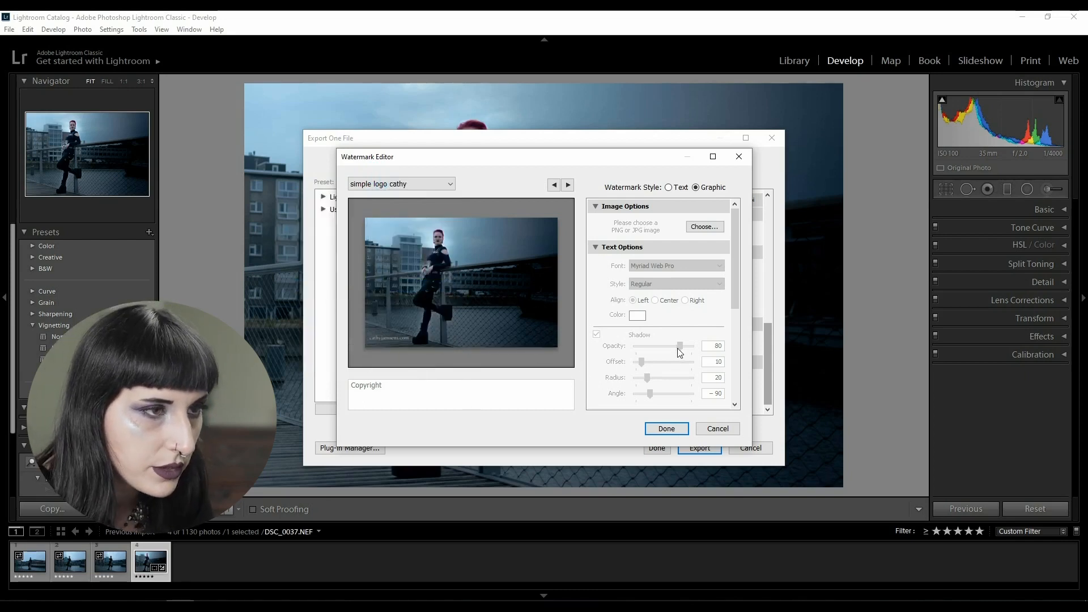
- Reduce the watermark's proportional size to 10
{"action": "left_click_drag", "start_coordinate": [734, 249], "coordinate": [736, 326]}
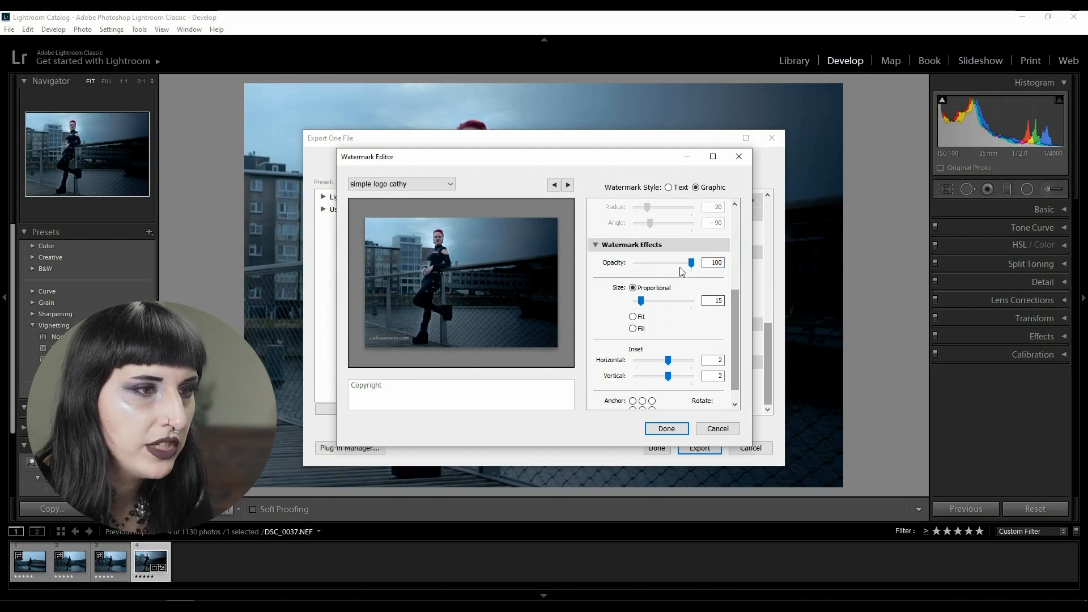
{"action": "left_click_drag", "start_coordinate": [641, 300], "coordinate": [640, 303]}
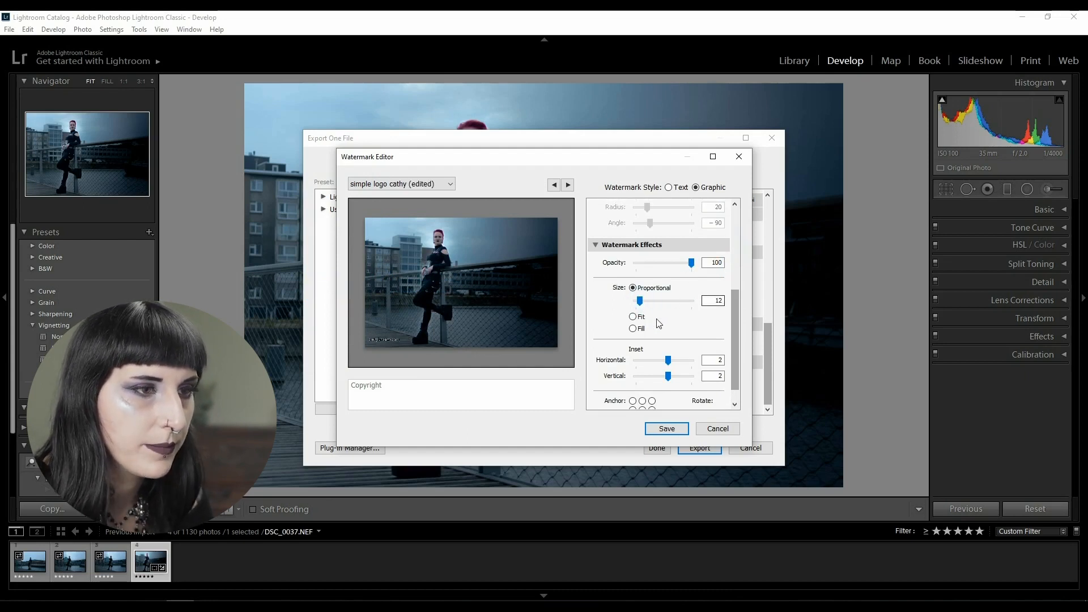
{"action": "left_click_drag", "start_coordinate": [641, 304], "coordinate": [640, 304]}
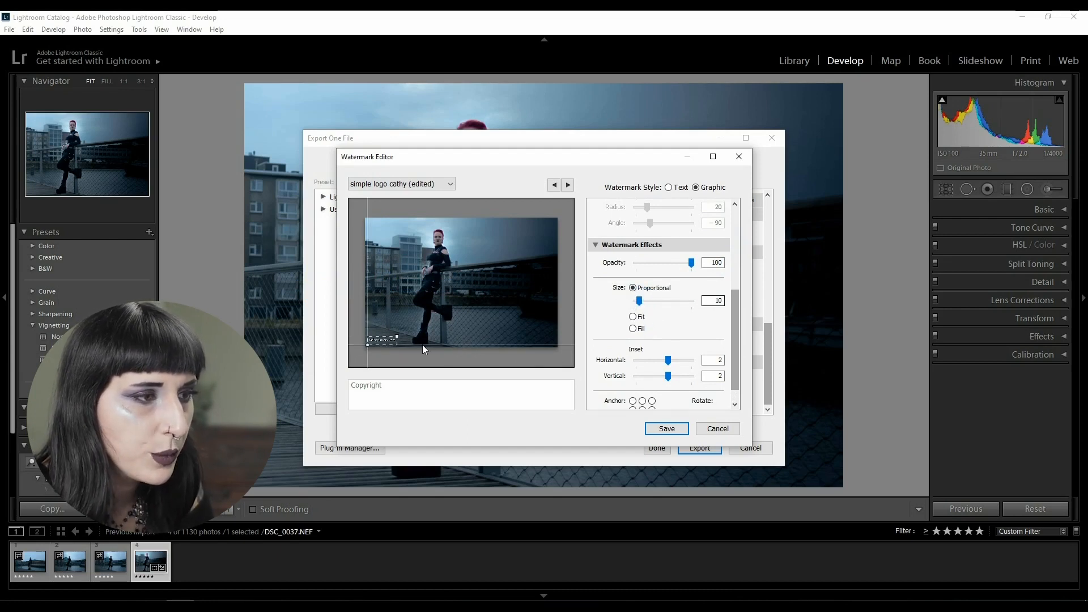
- Save the edited watermark as a new preset, naming it "Preset", the photographer's first name and "Logo", joined by hyphens
{"action": "left_click", "coordinate": [667, 428]}
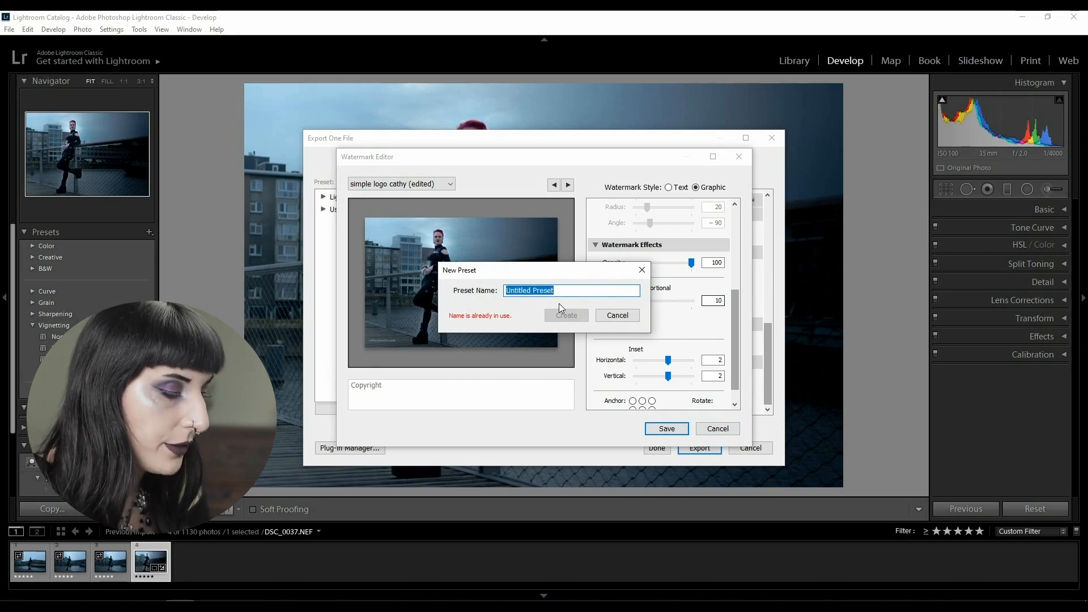
{"action": "type", "text": "Preset-Cathy-Logo"}
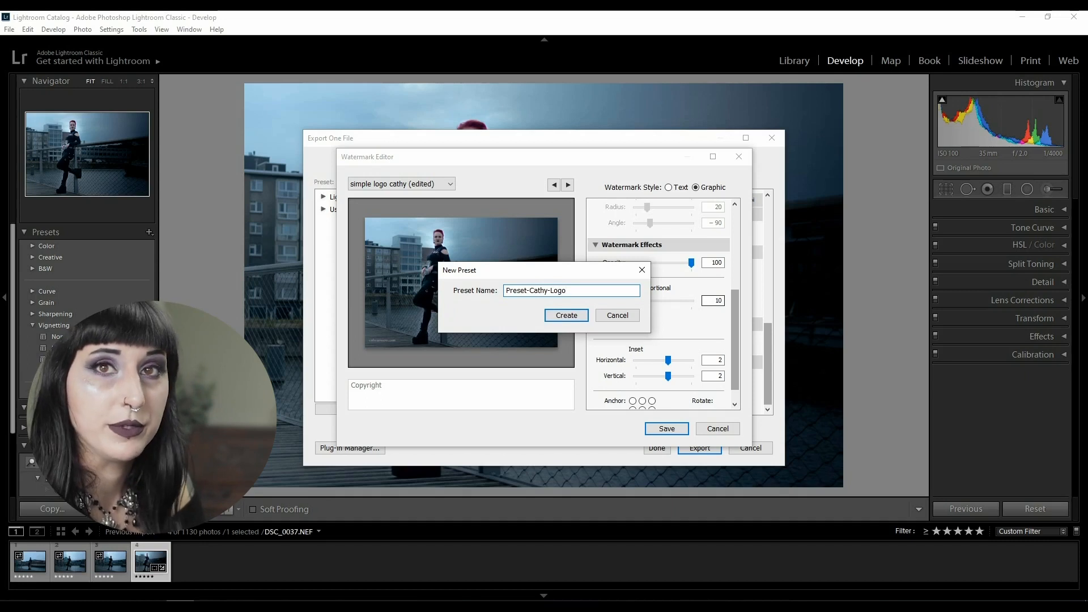
{"action": "left_click", "coordinate": [566, 315]}
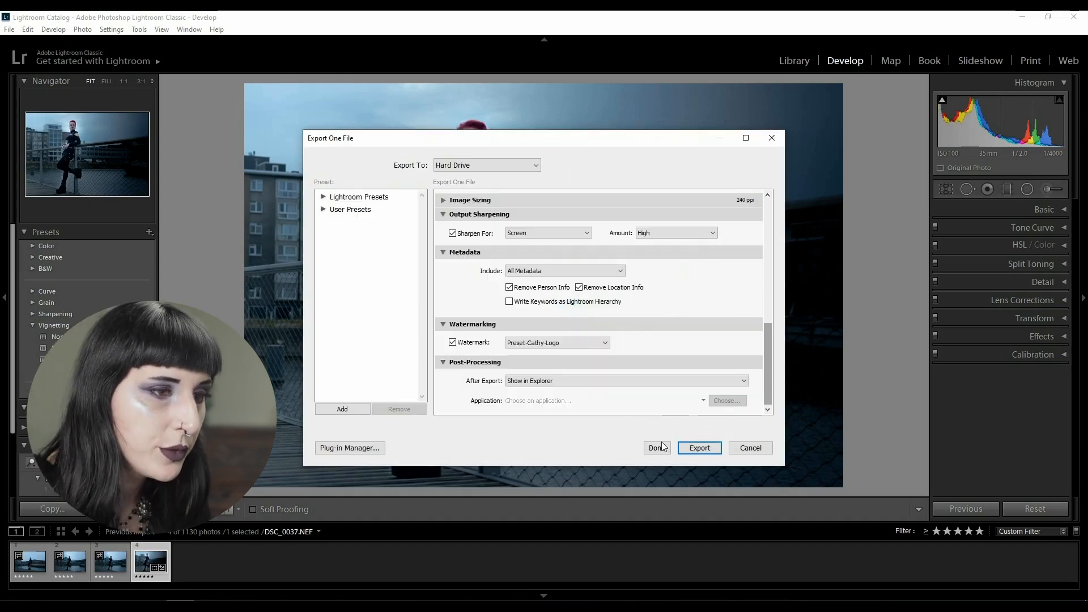
- Export the photo with the new watermark, overwriting the existing JPEG, and open the exported file to inspect it
{"action": "left_click", "coordinate": [693, 450]}
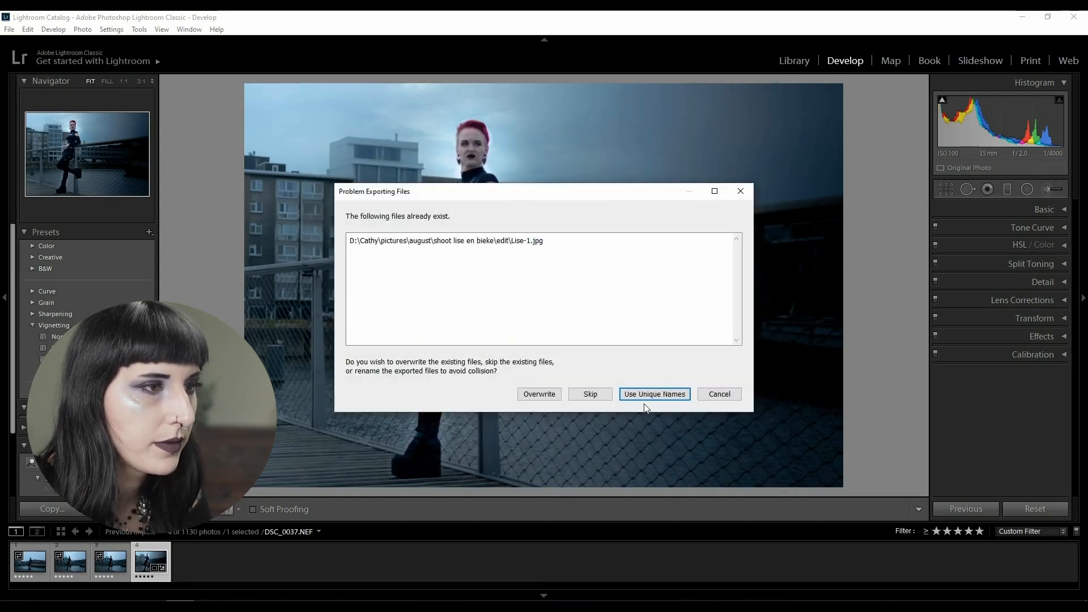
{"action": "left_click", "coordinate": [543, 397]}
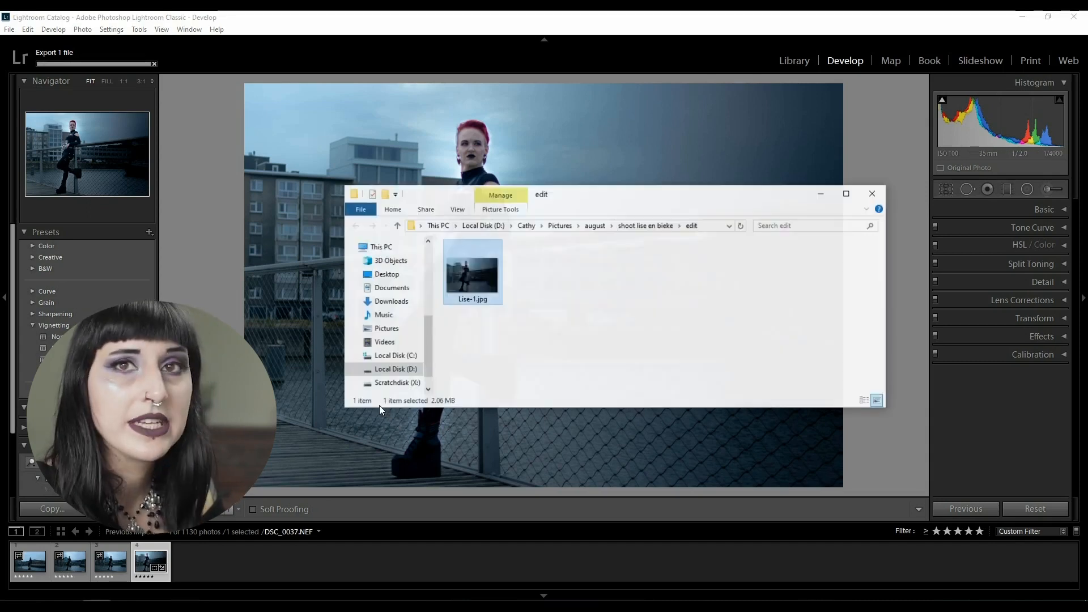
{"action": "left_click", "coordinate": [607, 300]}
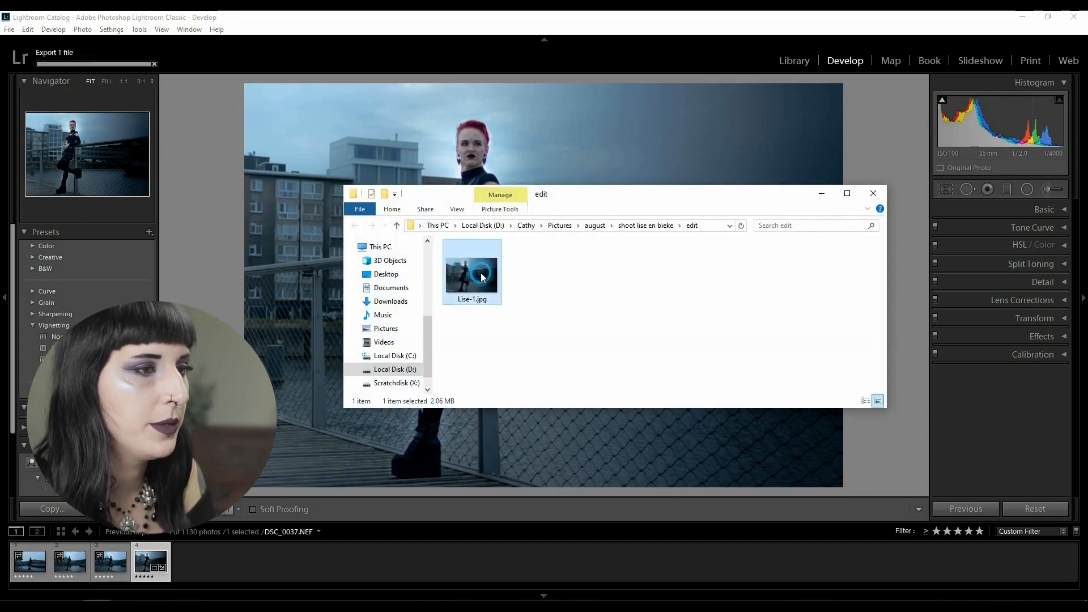
{"action": "double_click", "coordinate": [478, 273]}
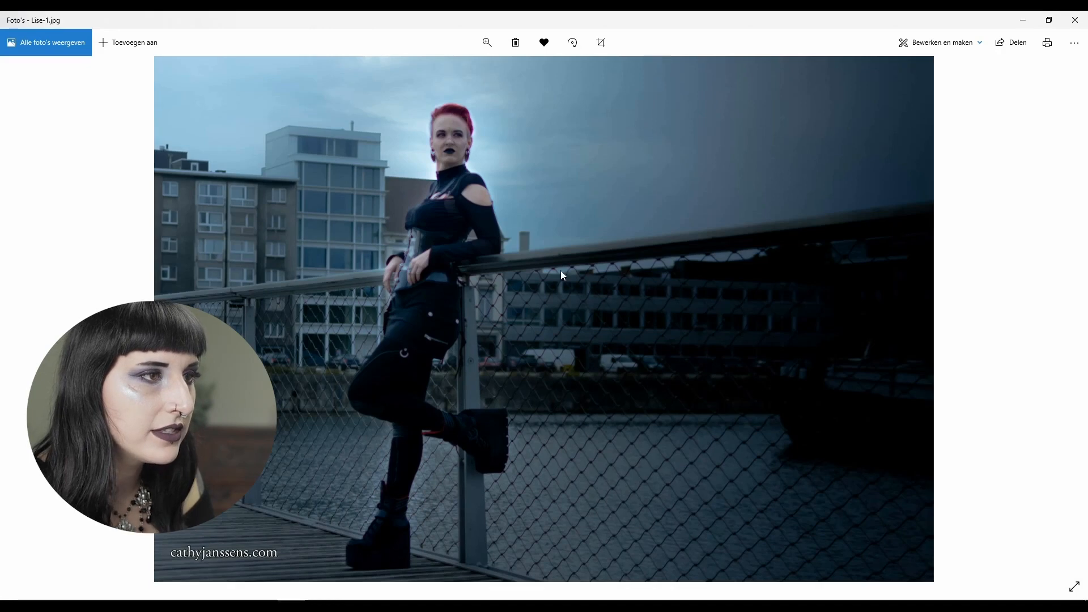